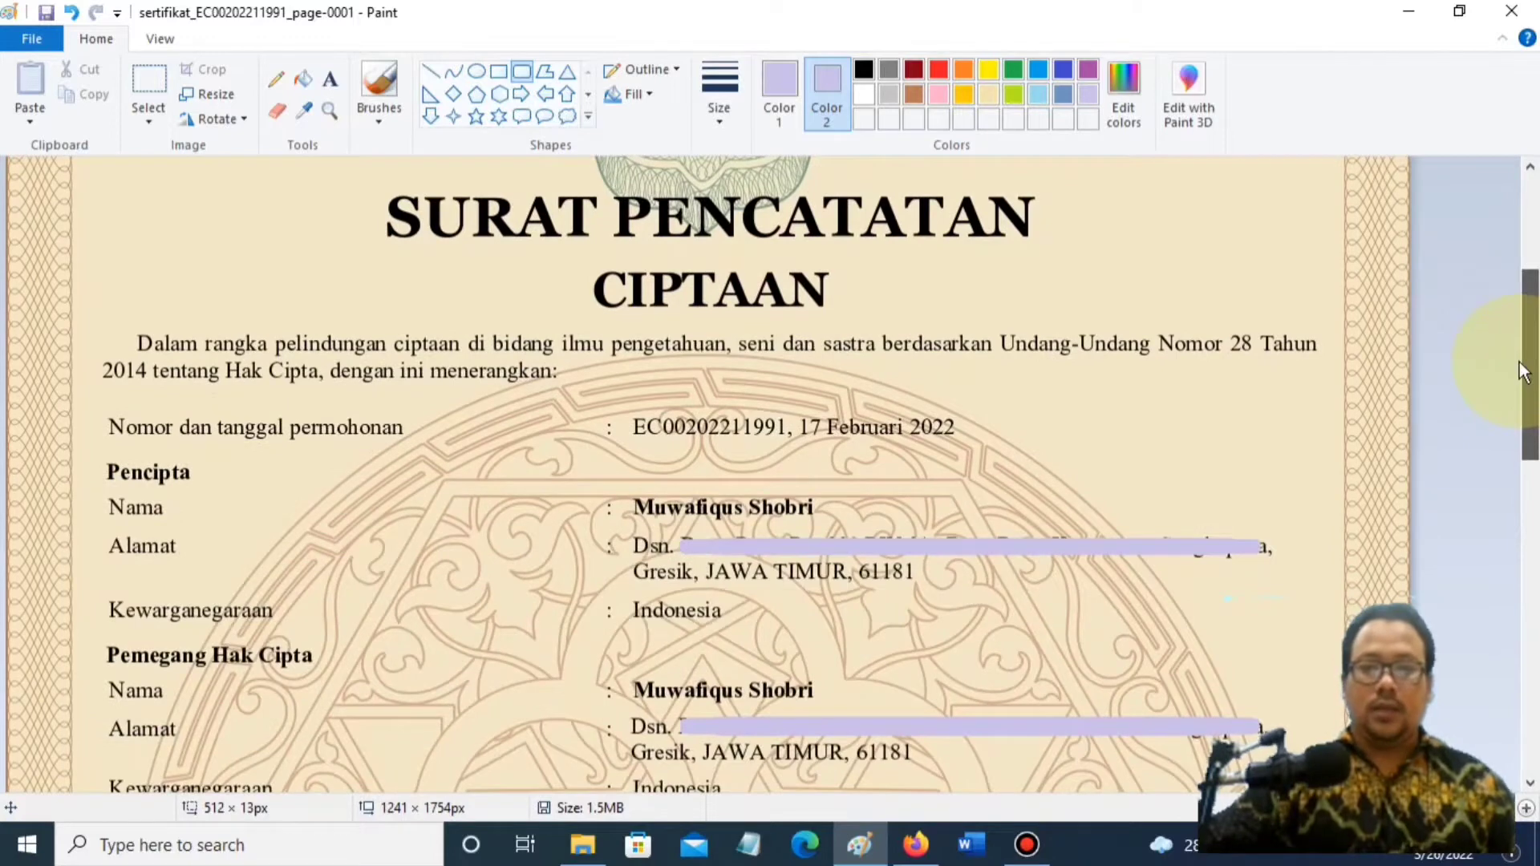
left_click_drag(1524, 373, 1524, 384)
key("ctrl+Page_Down")
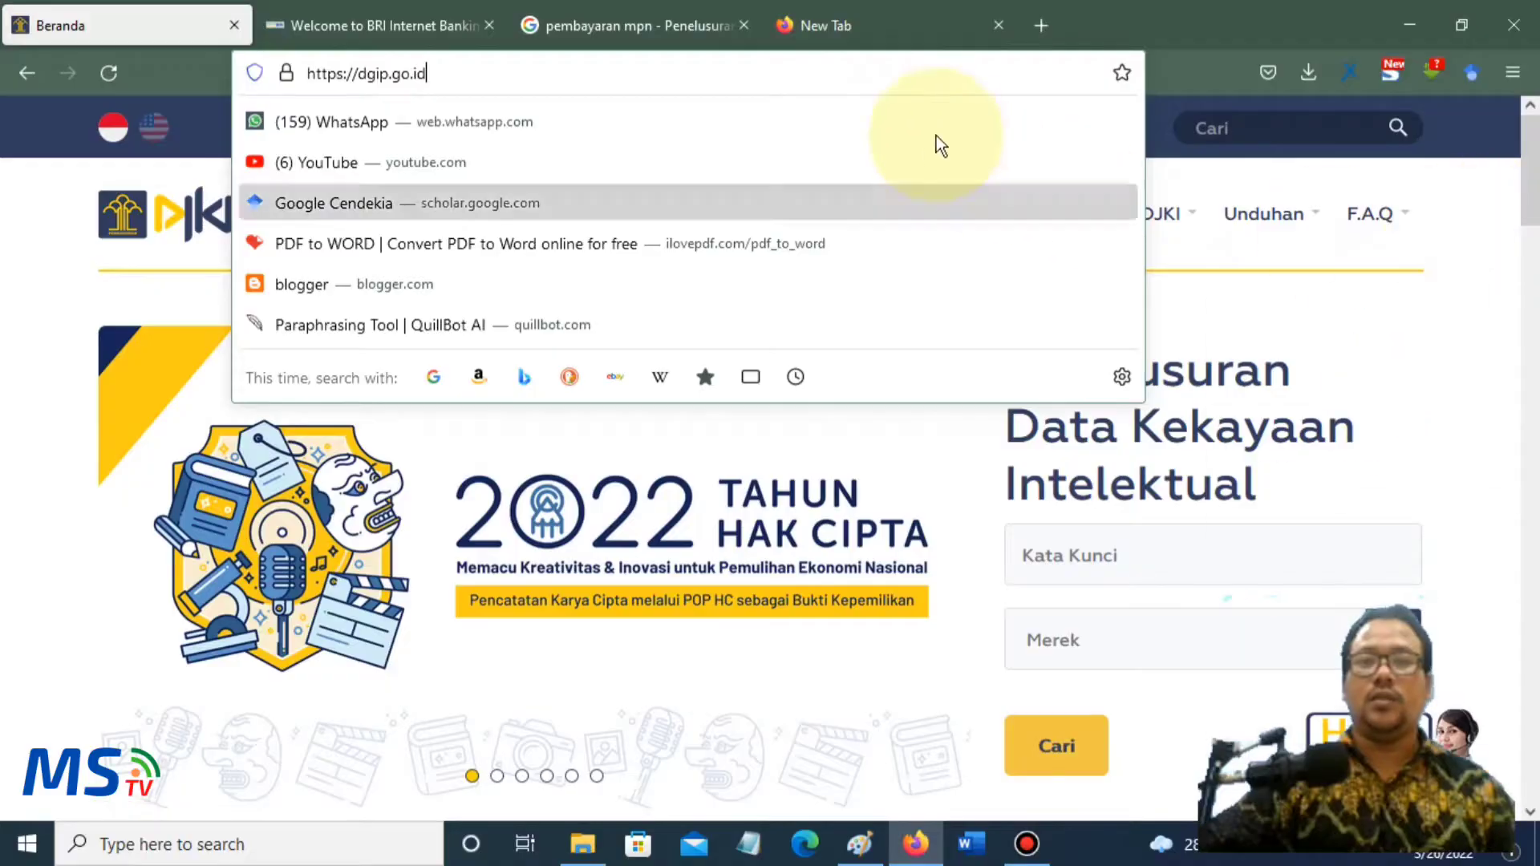
- Search Google for "e-hakcipta" from the empty browser tab
left_click(889, 24)
left_click(782, 78)
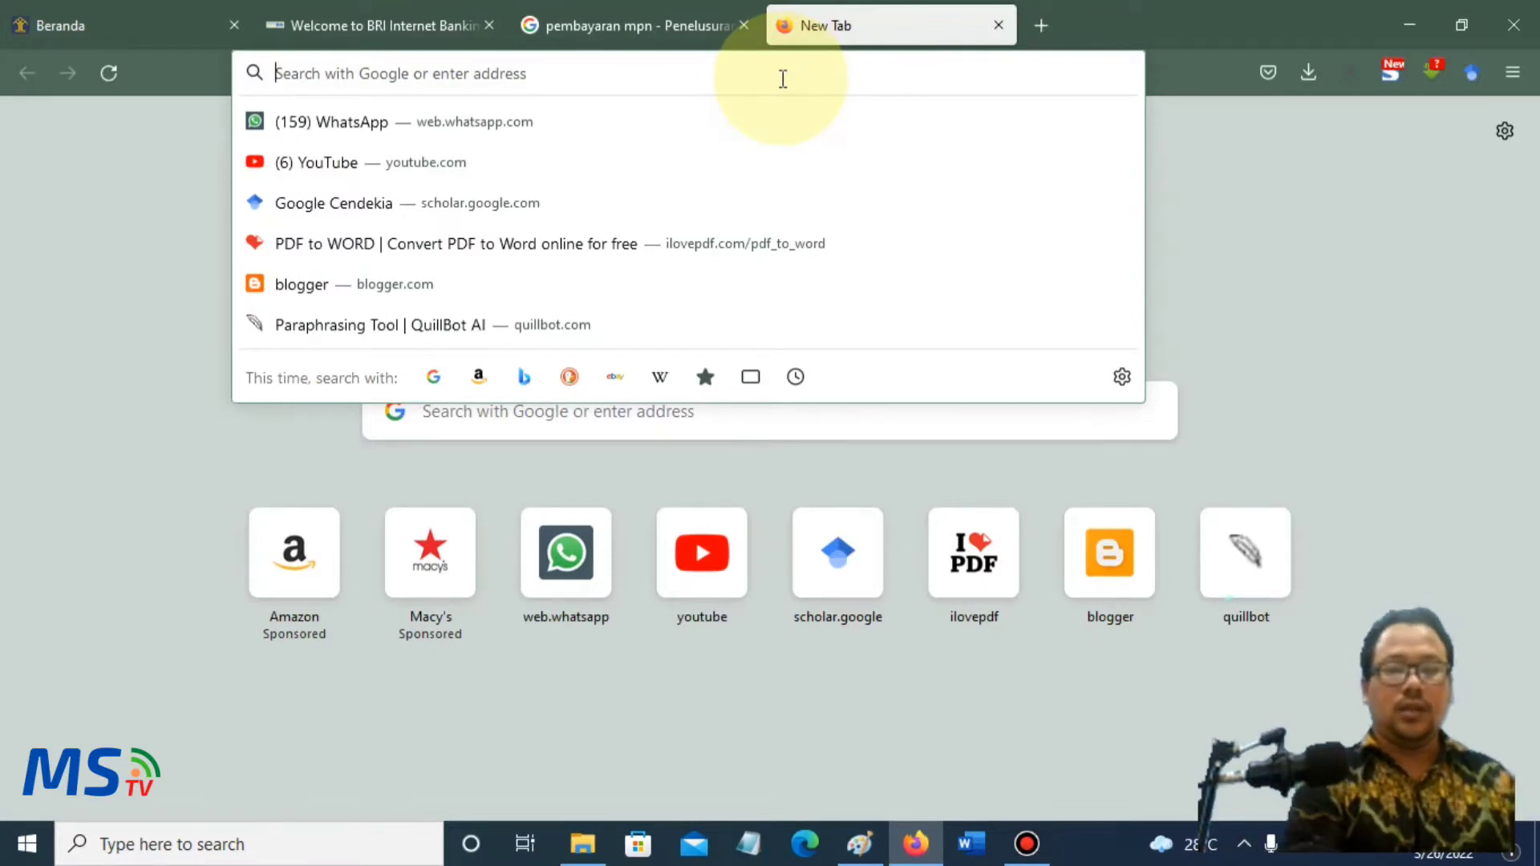
type("e-hakcipta.dgip.go.id/")
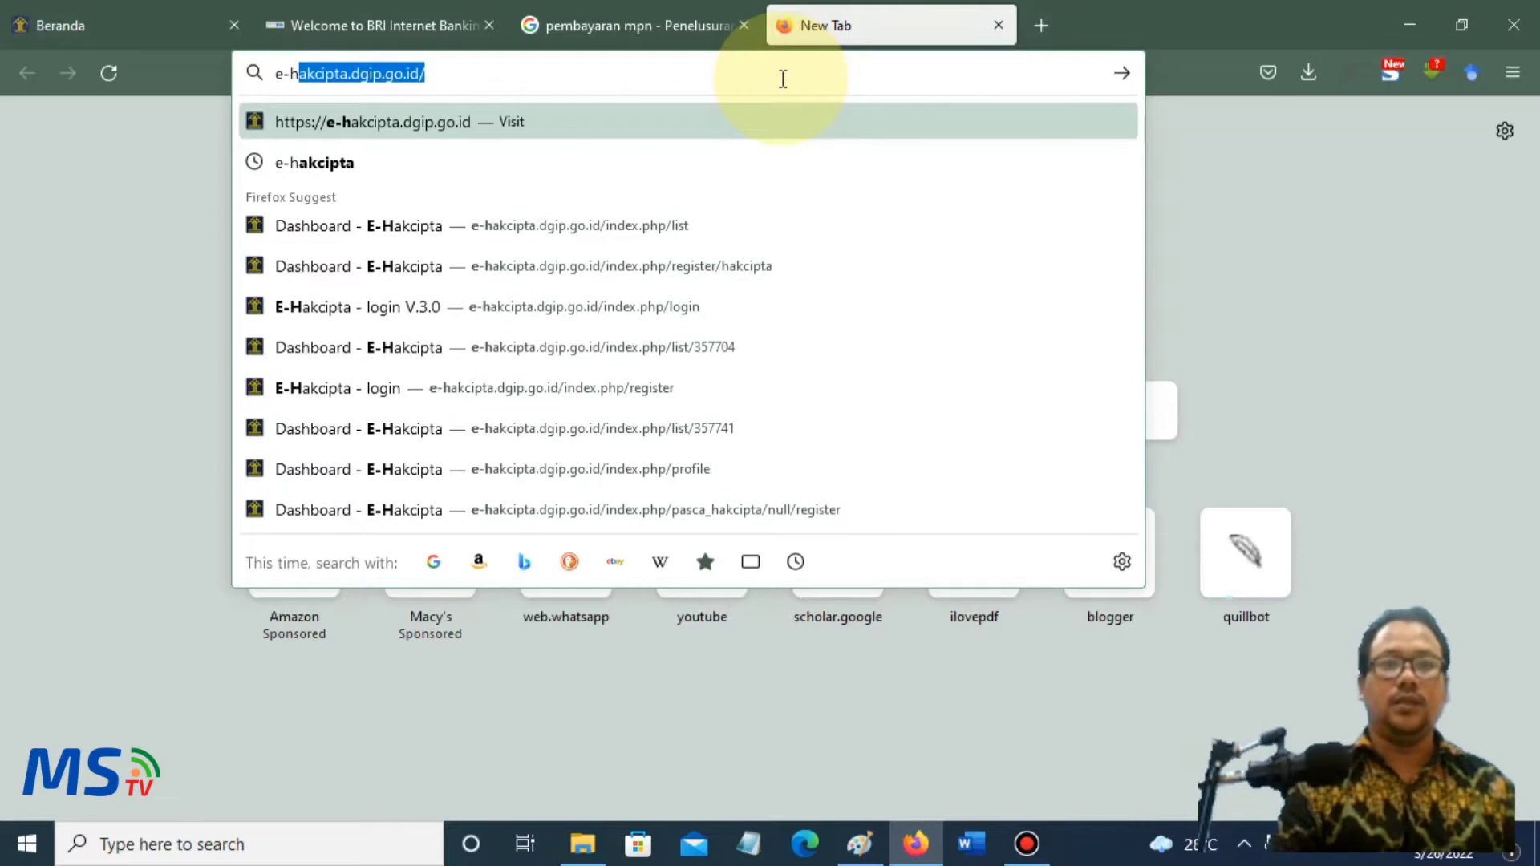
key("Return")
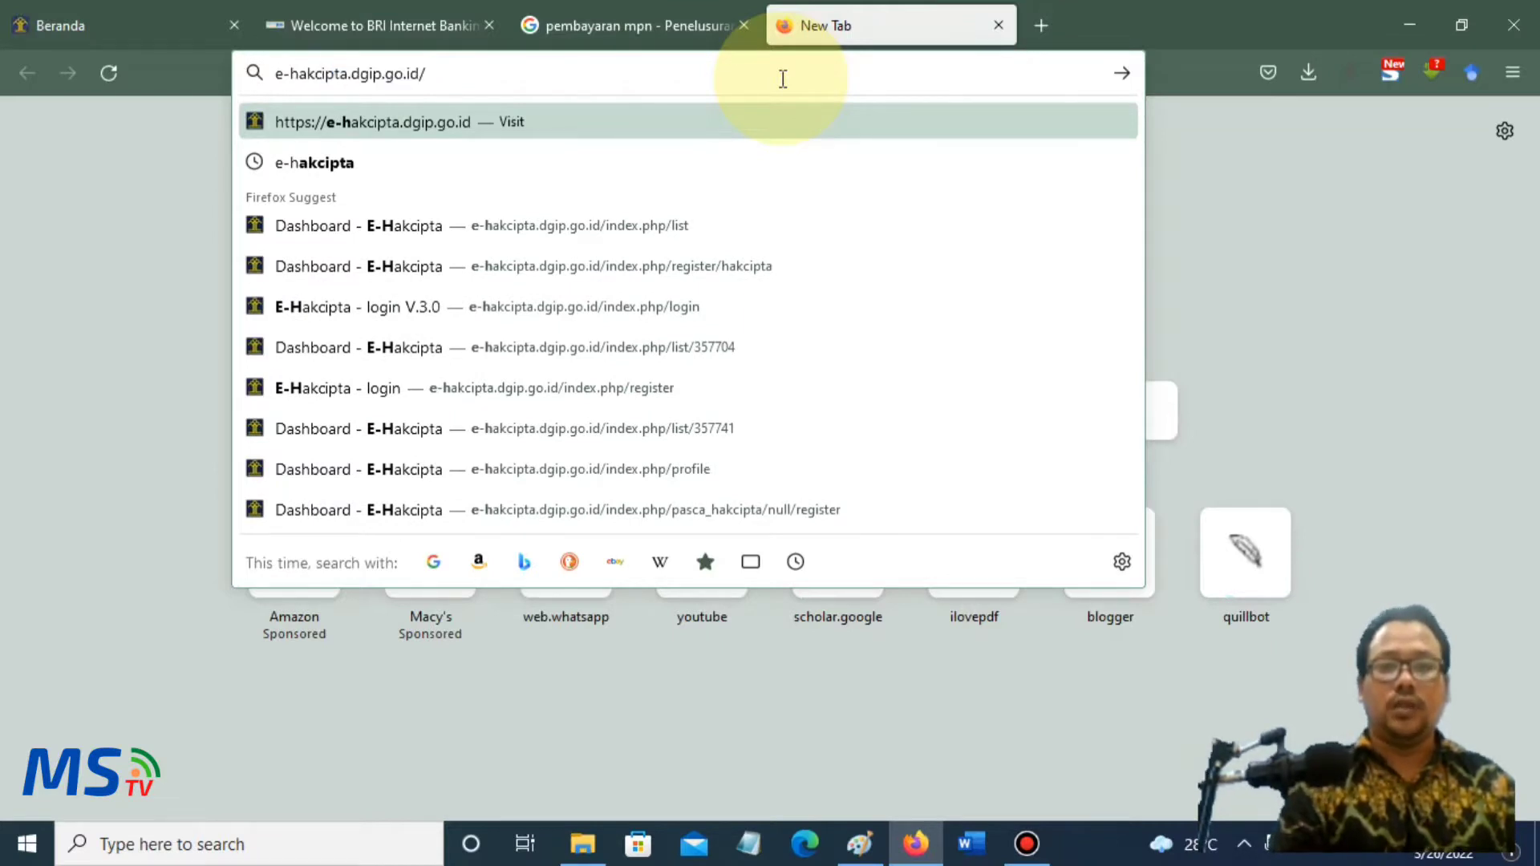
key("BackSpace")
key("BackSpace")
key("BackSpace")
key("BackSpace")
key("BackSpace")
key("BackSpace")
key("BackSpace")
key("BackSpace")
key("BackSpace")
key("BackSpace")
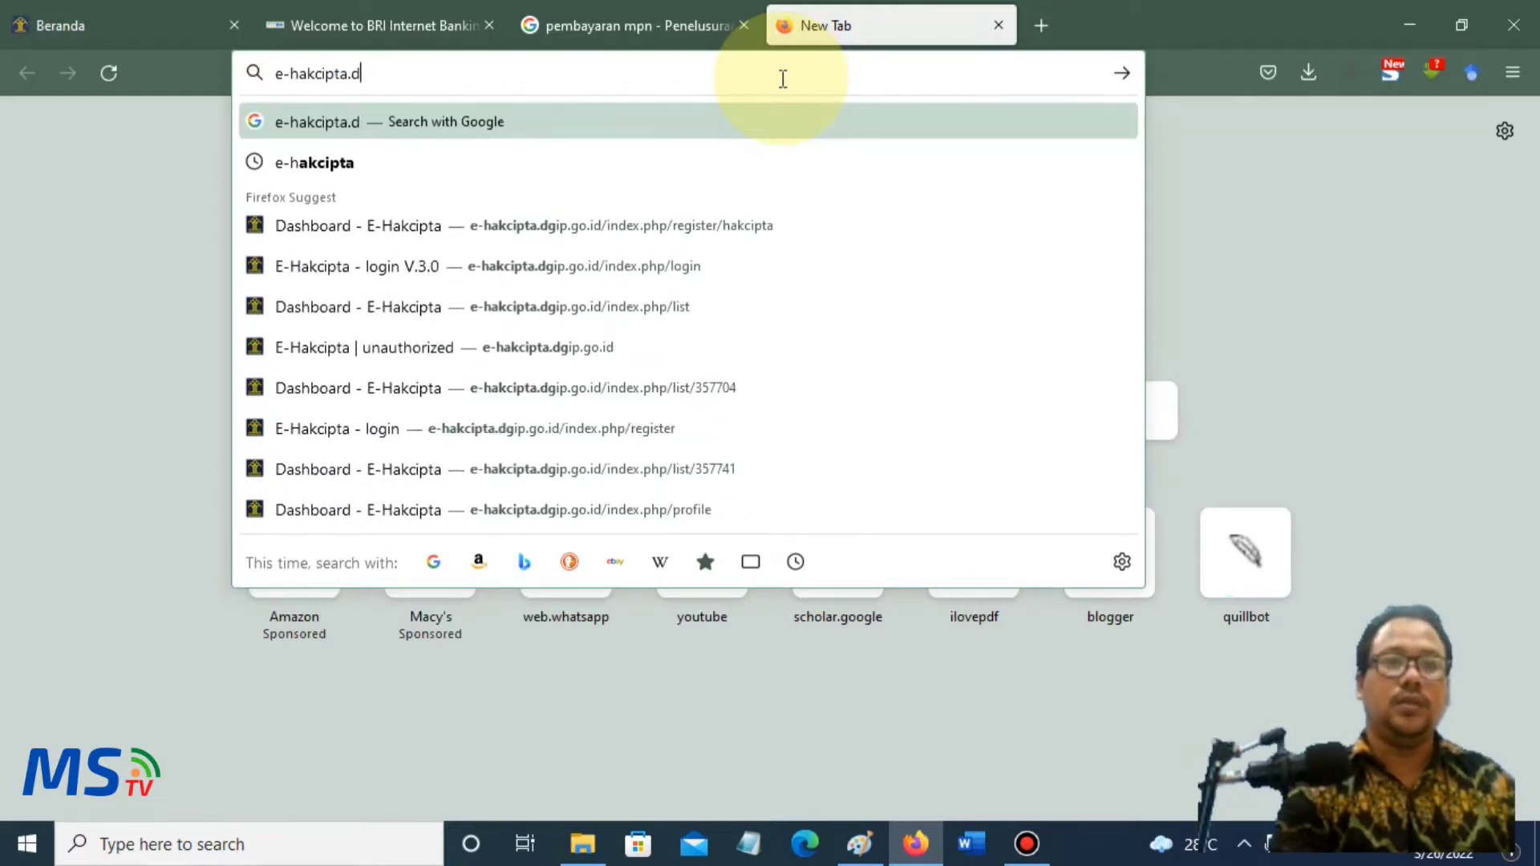
key("BackSpace")
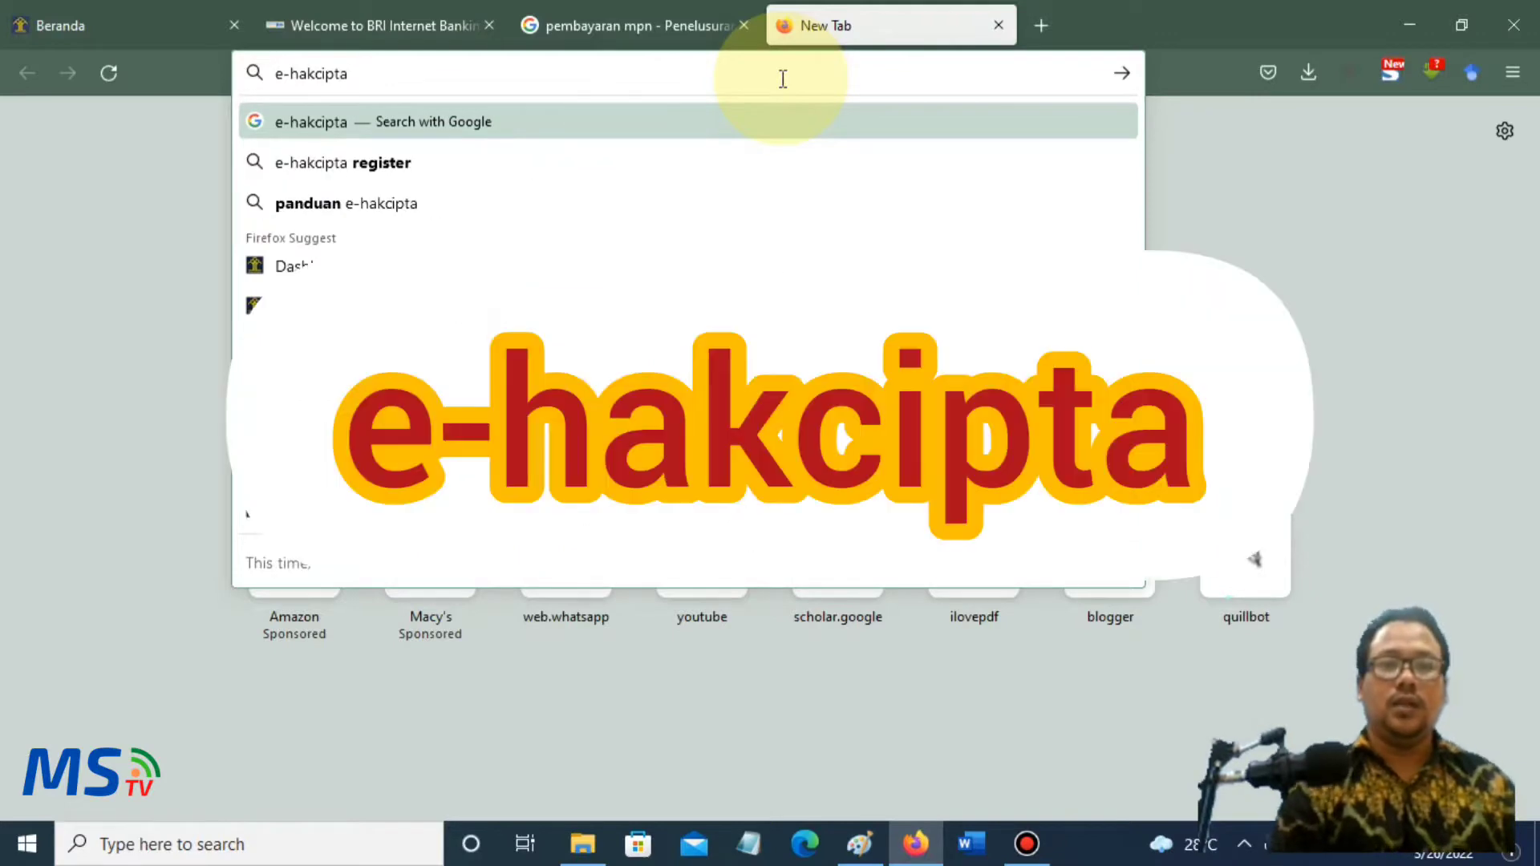
key("Return")
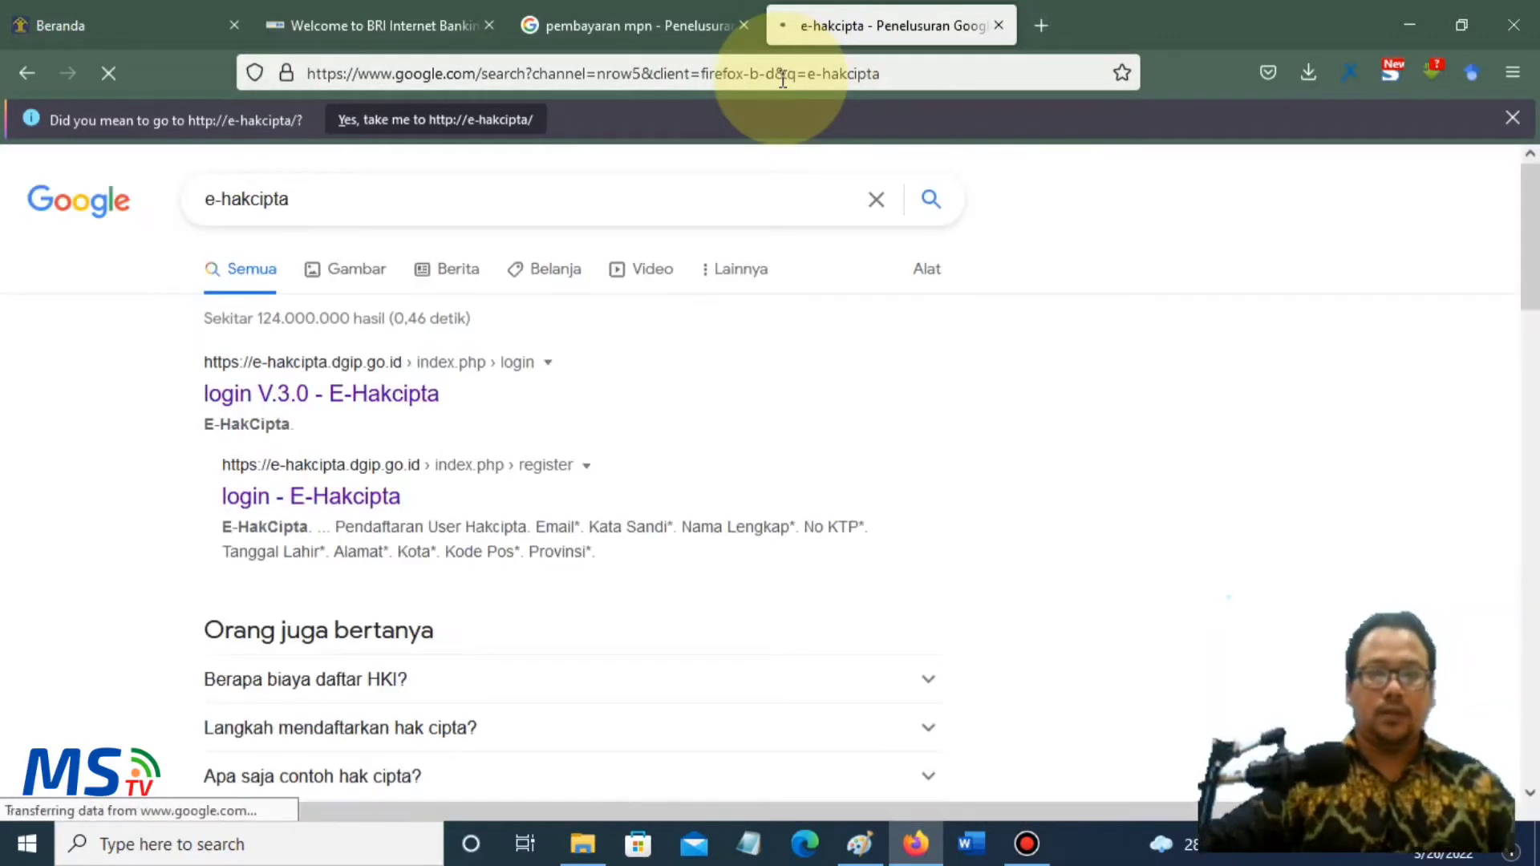
- Open the "login V.3.0 - E-Hakcipta" search result and go to the form for creating an account
left_click(1512, 118)
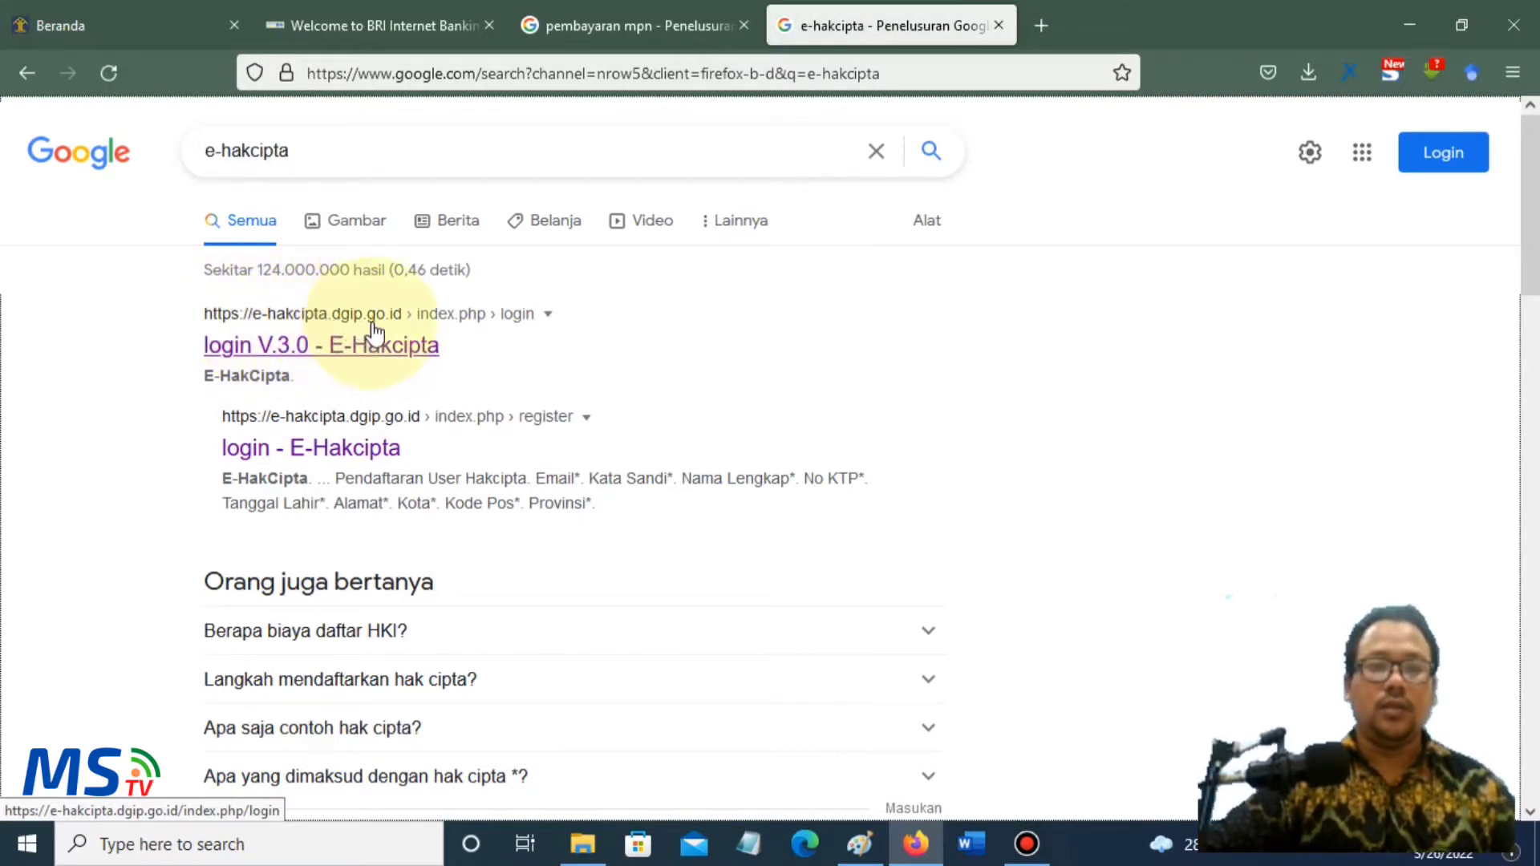
left_click(341, 353)
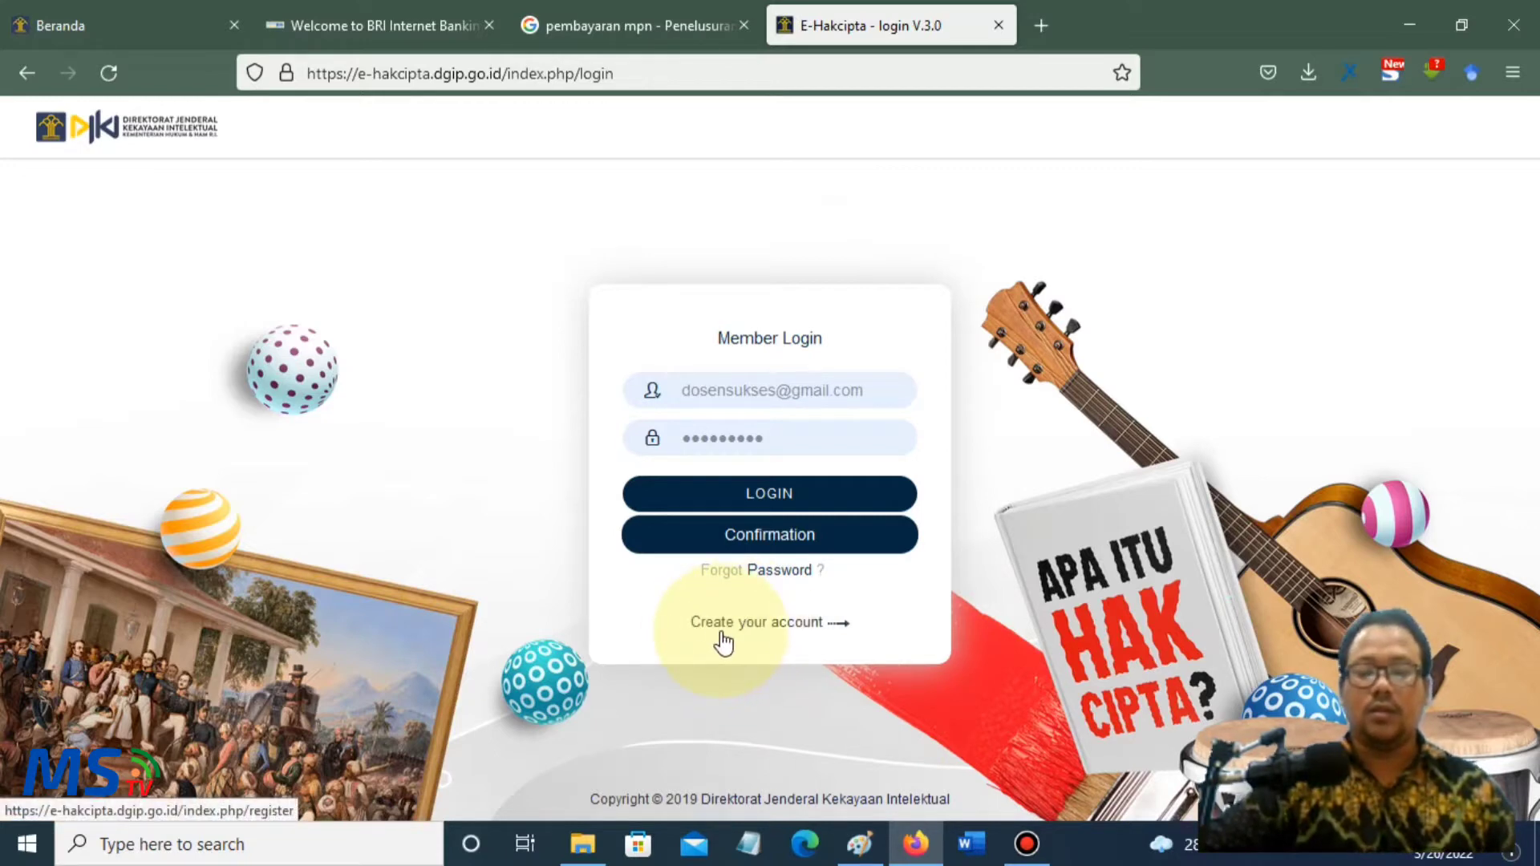
left_click(792, 630)
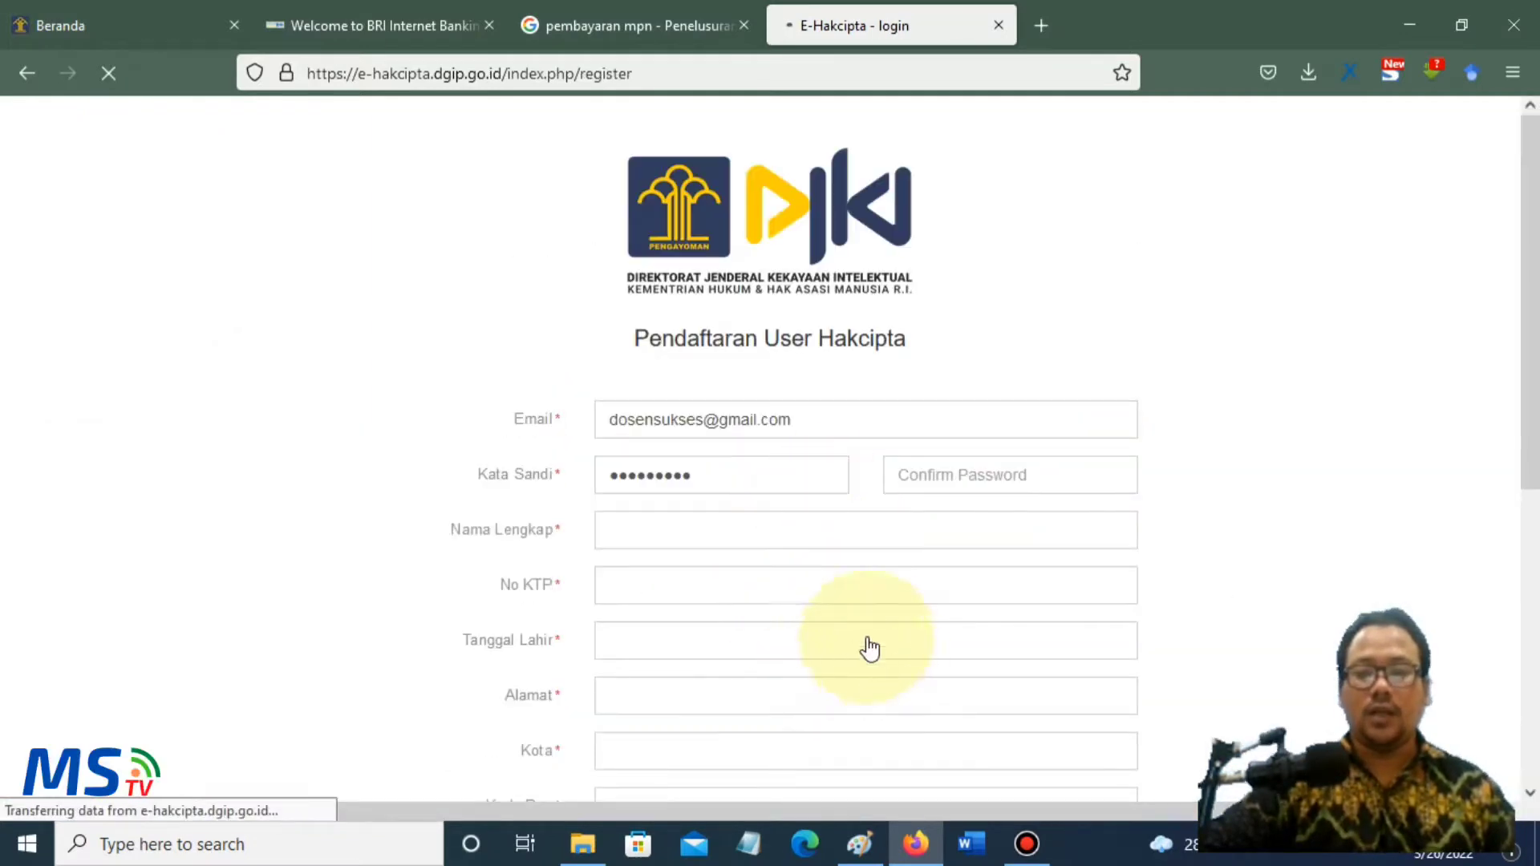
- Examine the registration form's required fields for e-mail, password confirmation, full name, KTP number and birth date
scroll(544, 456, "down", 1)
scroll(544, 456, "down", 3)
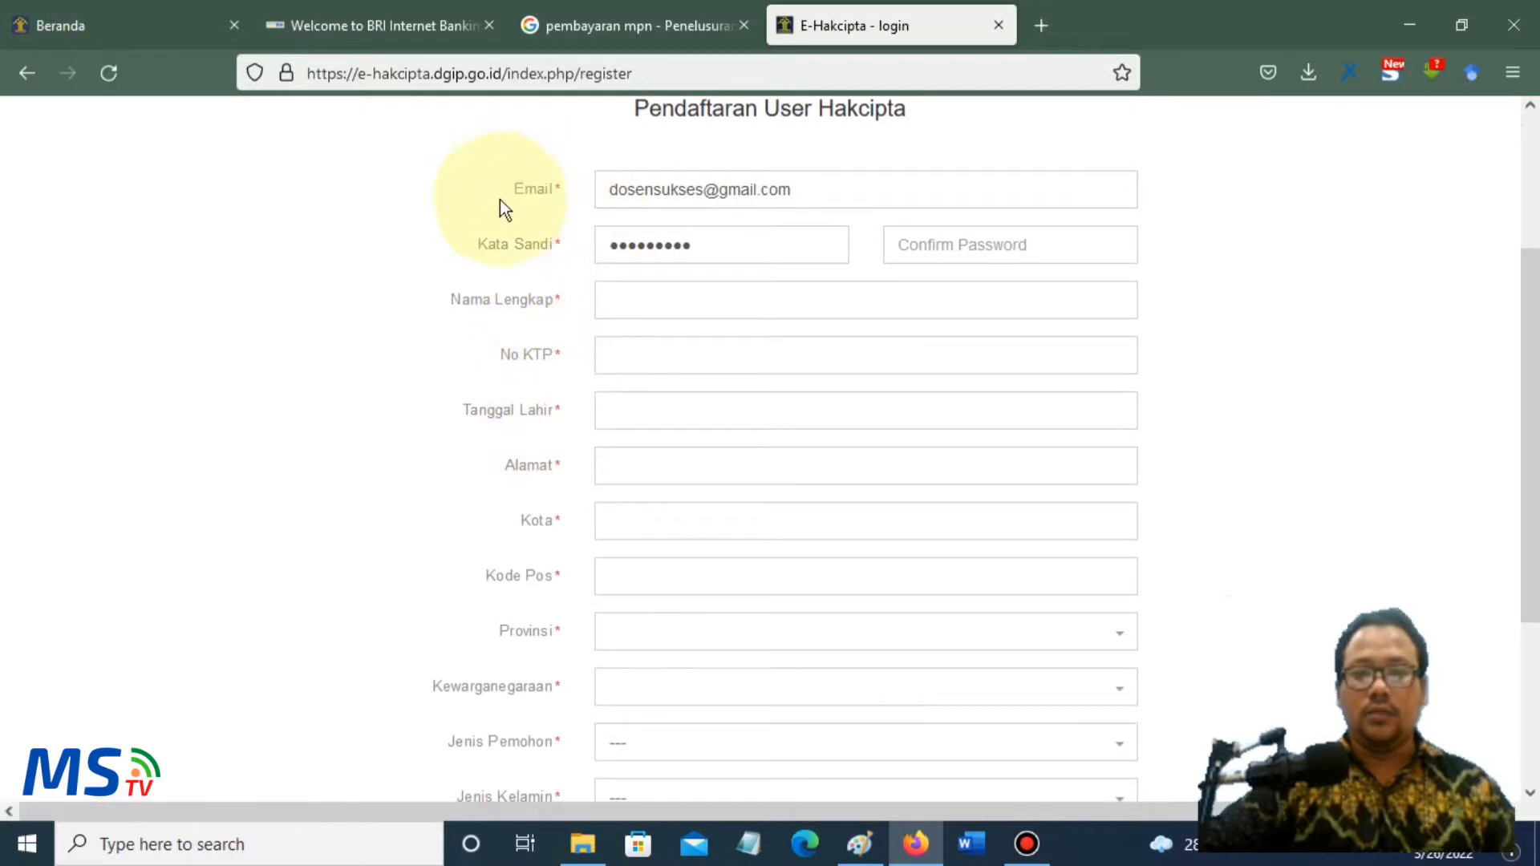
left_click(970, 244)
left_click(968, 243)
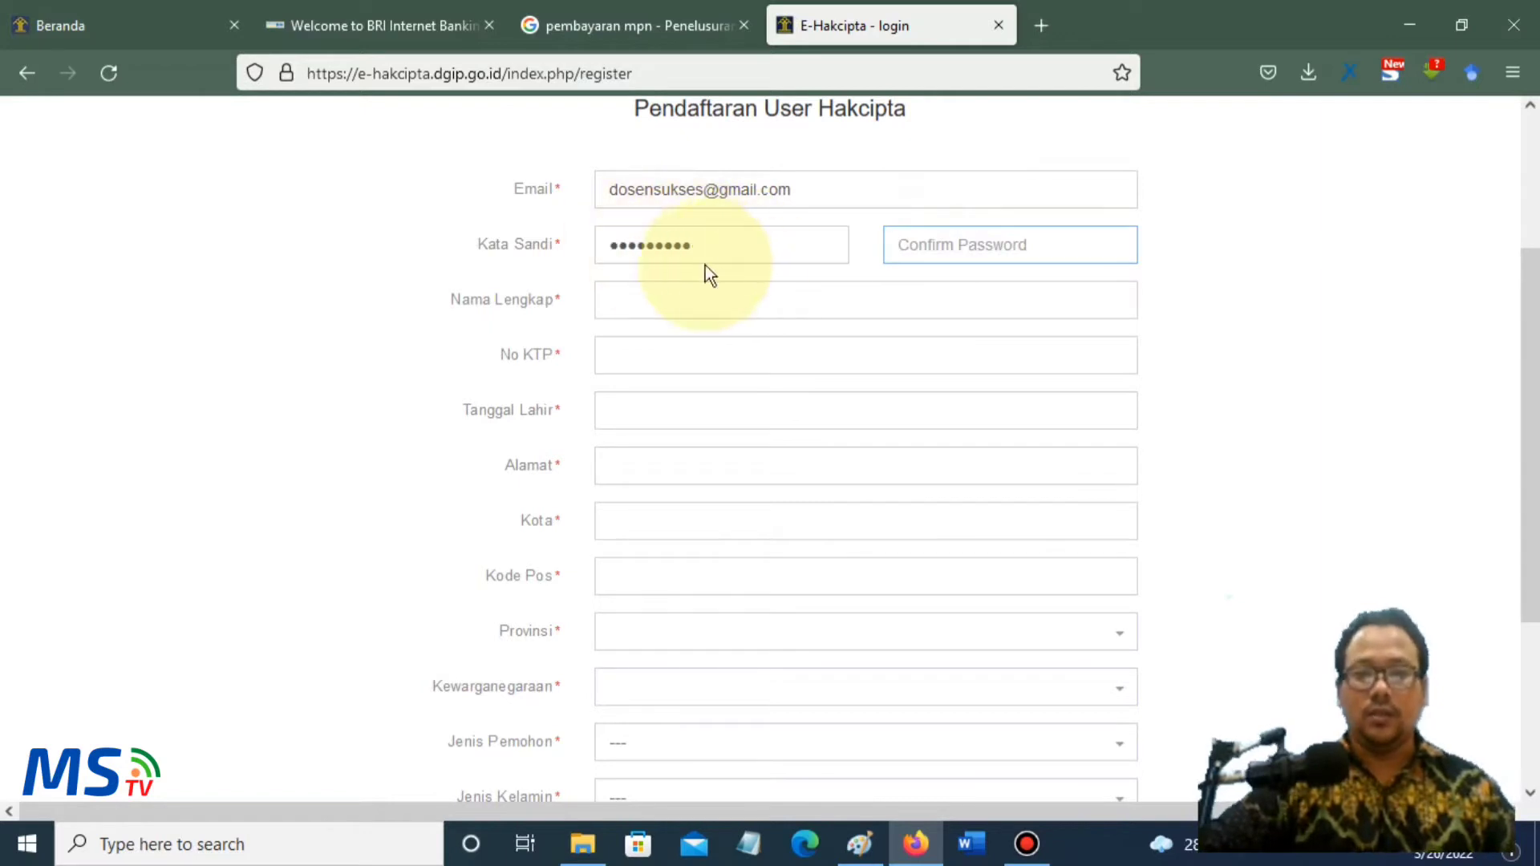
left_click(640, 305)
left_click(639, 350)
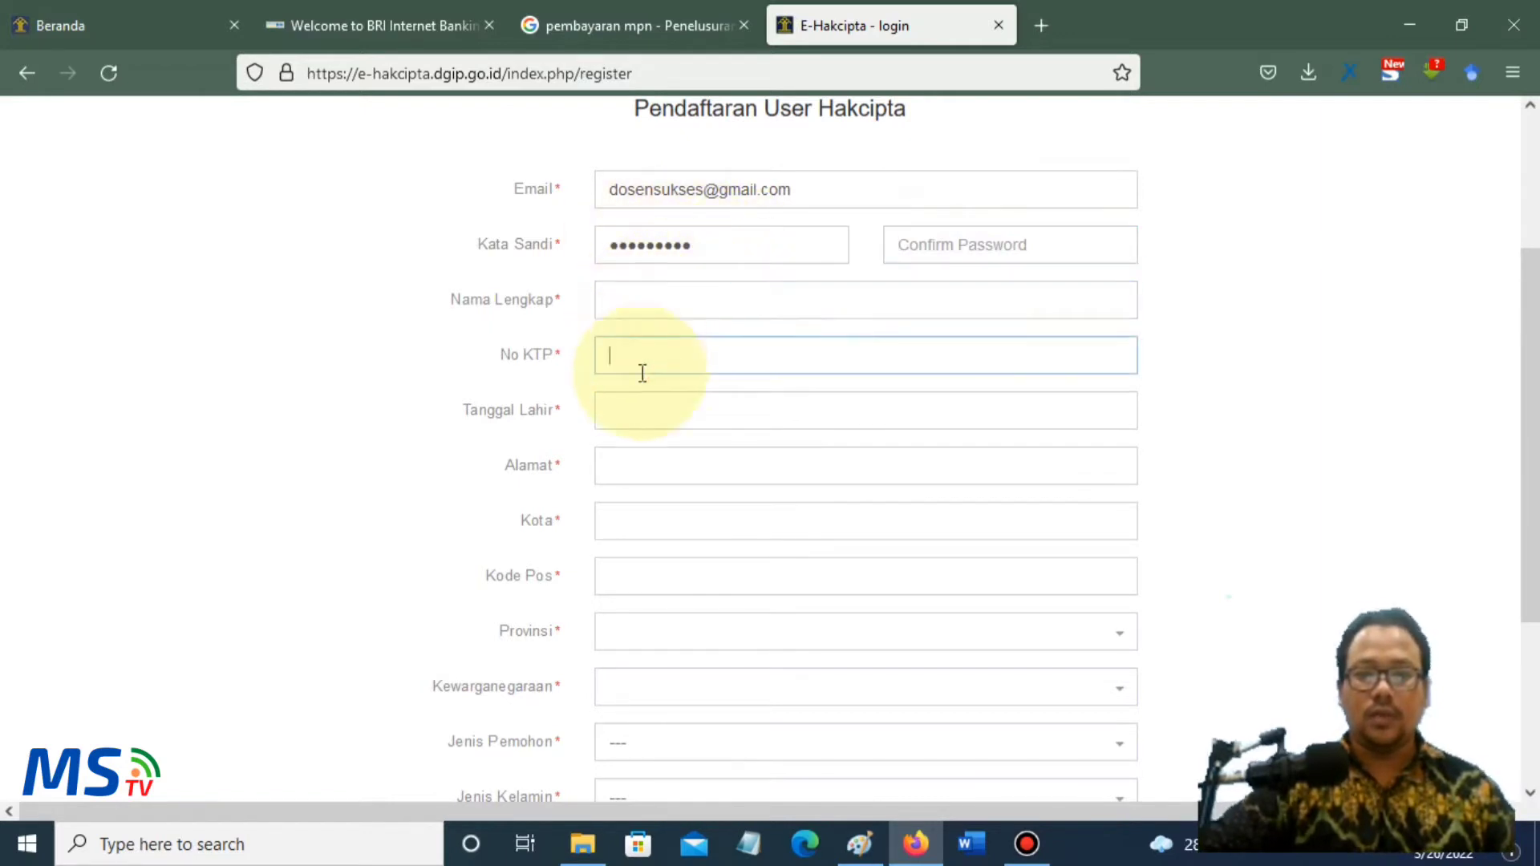
left_click(631, 417)
left_click(378, 406)
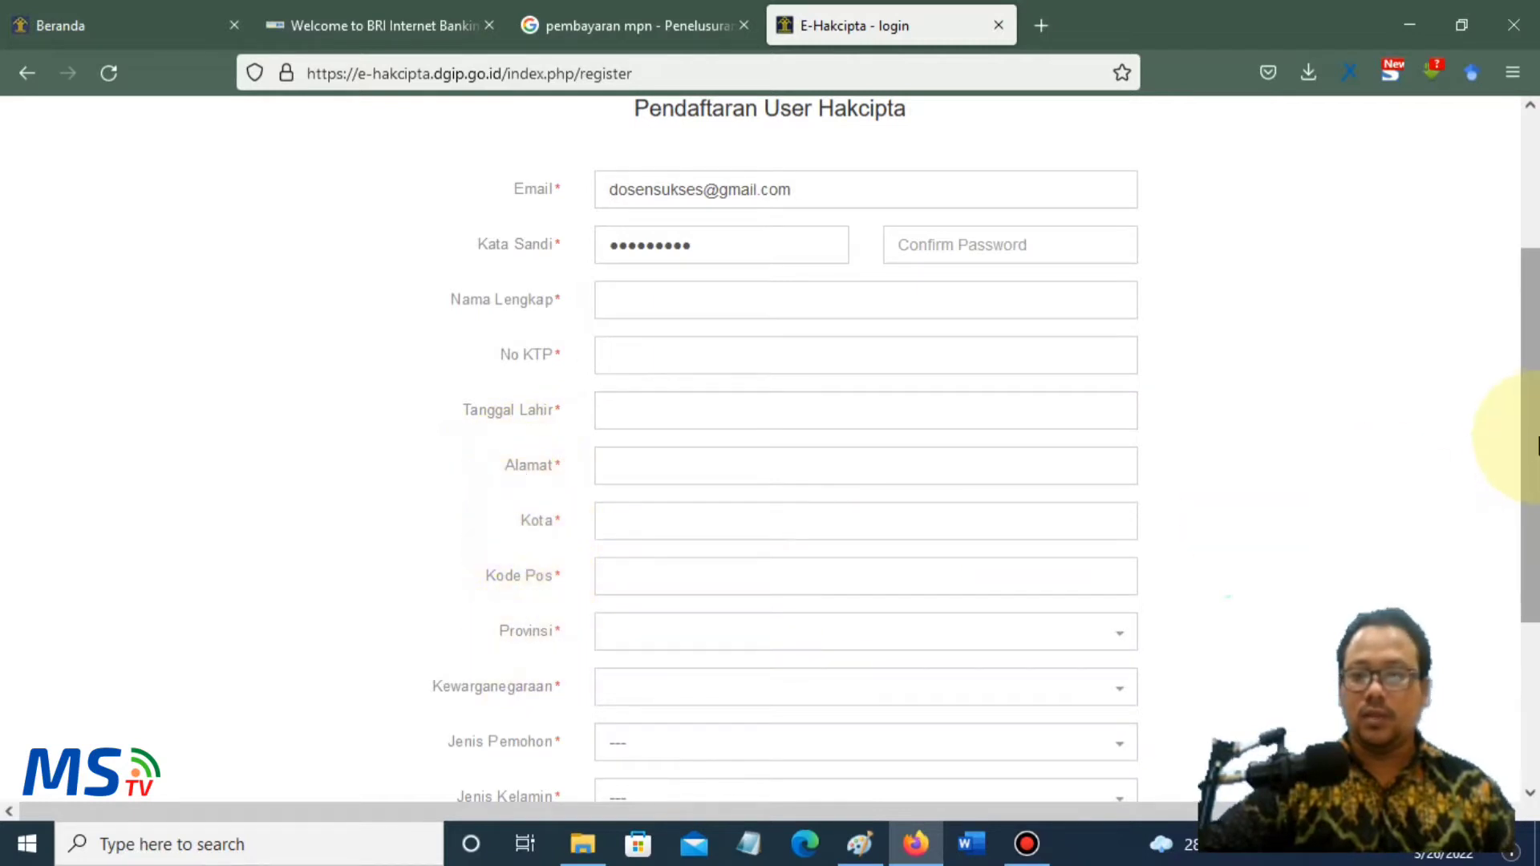
- Examine the available Jenis Pemohon and Jenis Kelamin options in the registration form
left_click_drag(1513, 449, 1508, 624)
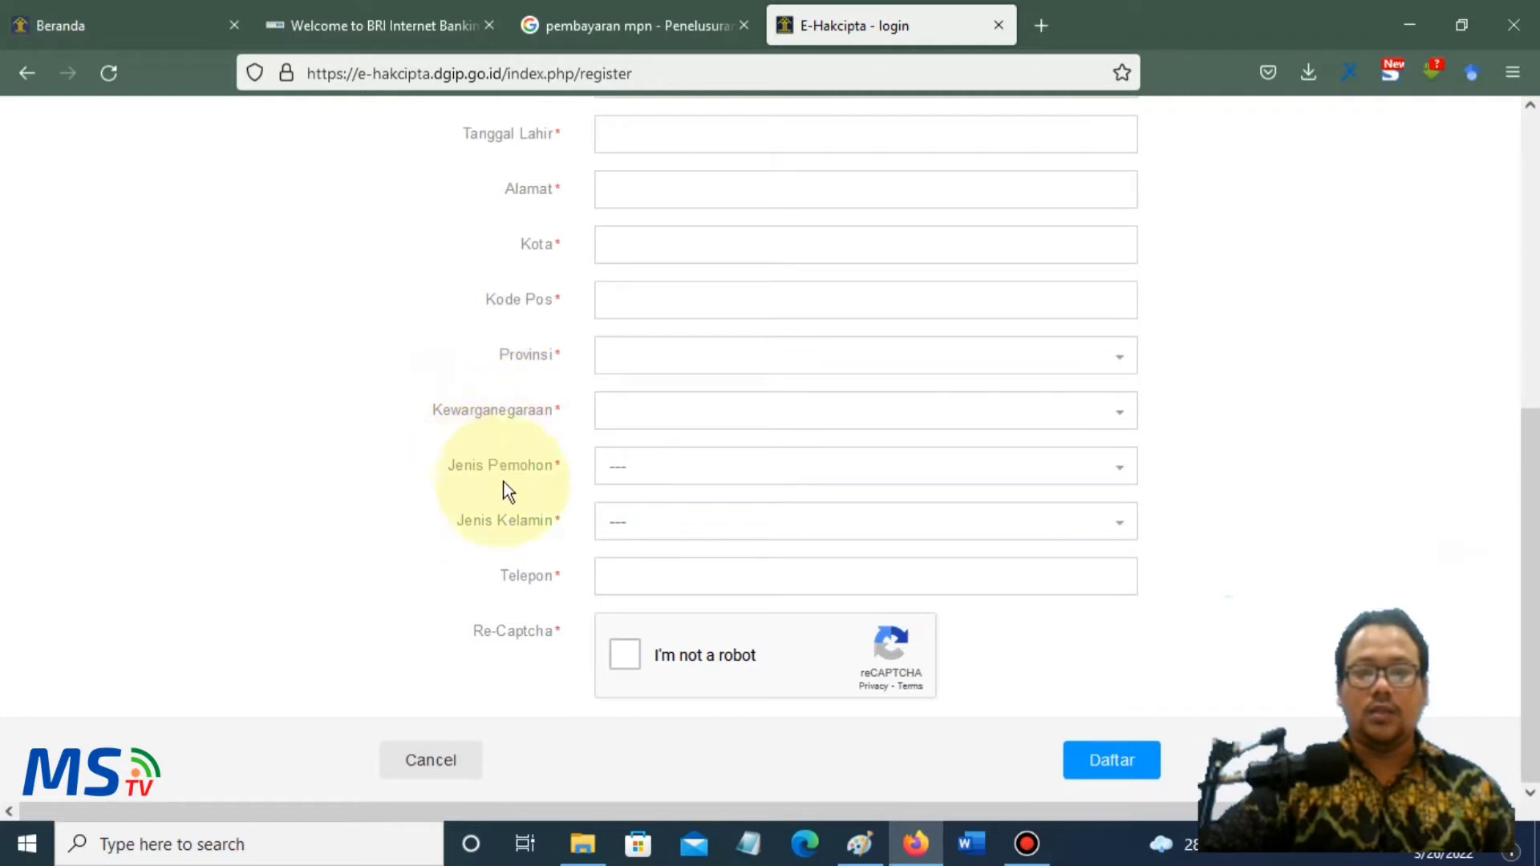
left_click(669, 472)
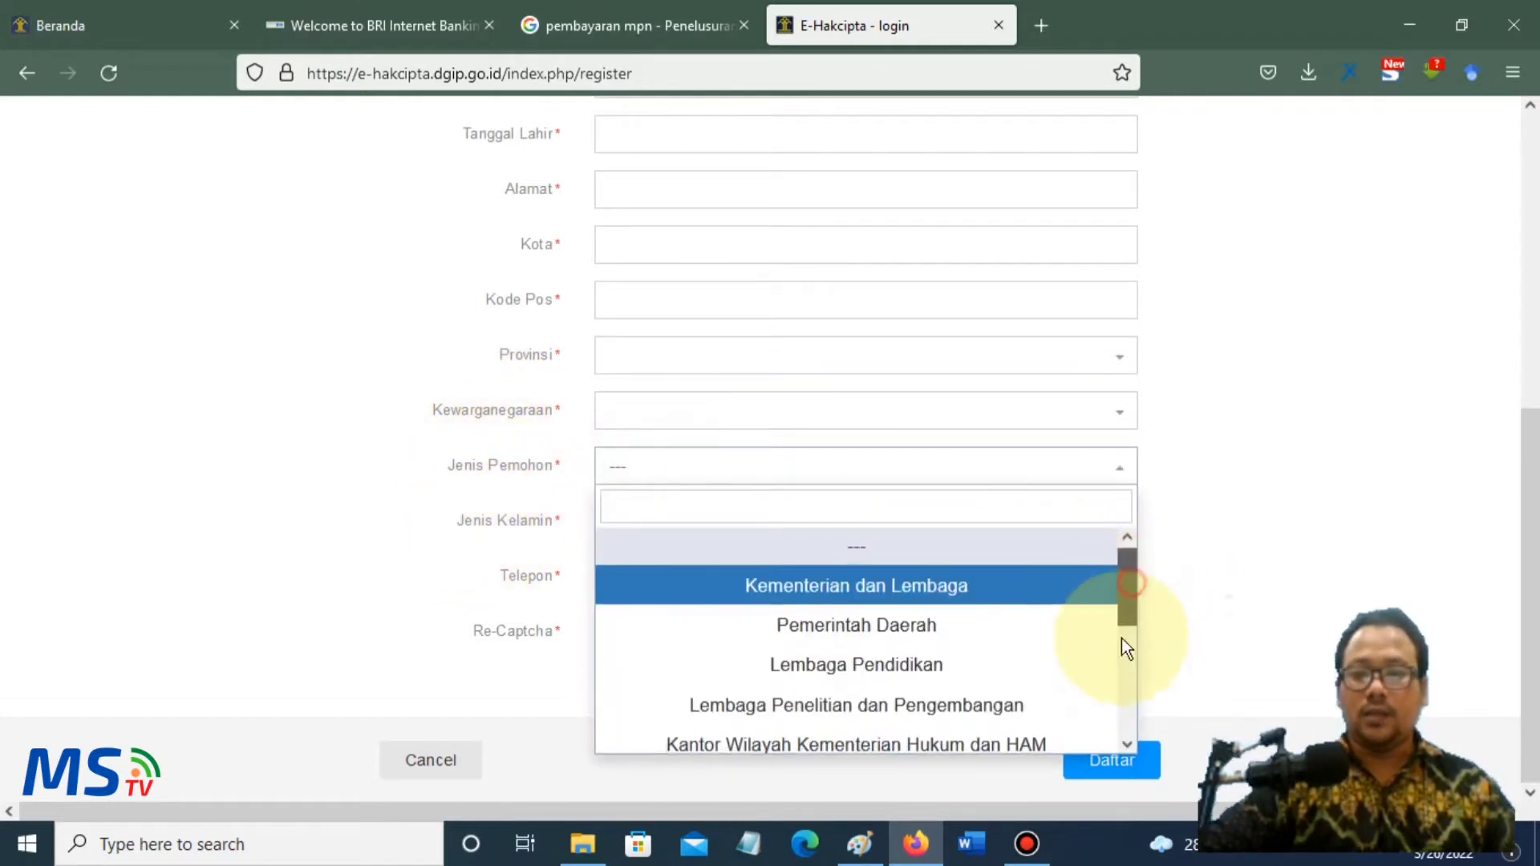
left_click_drag(1121, 635, 1101, 733)
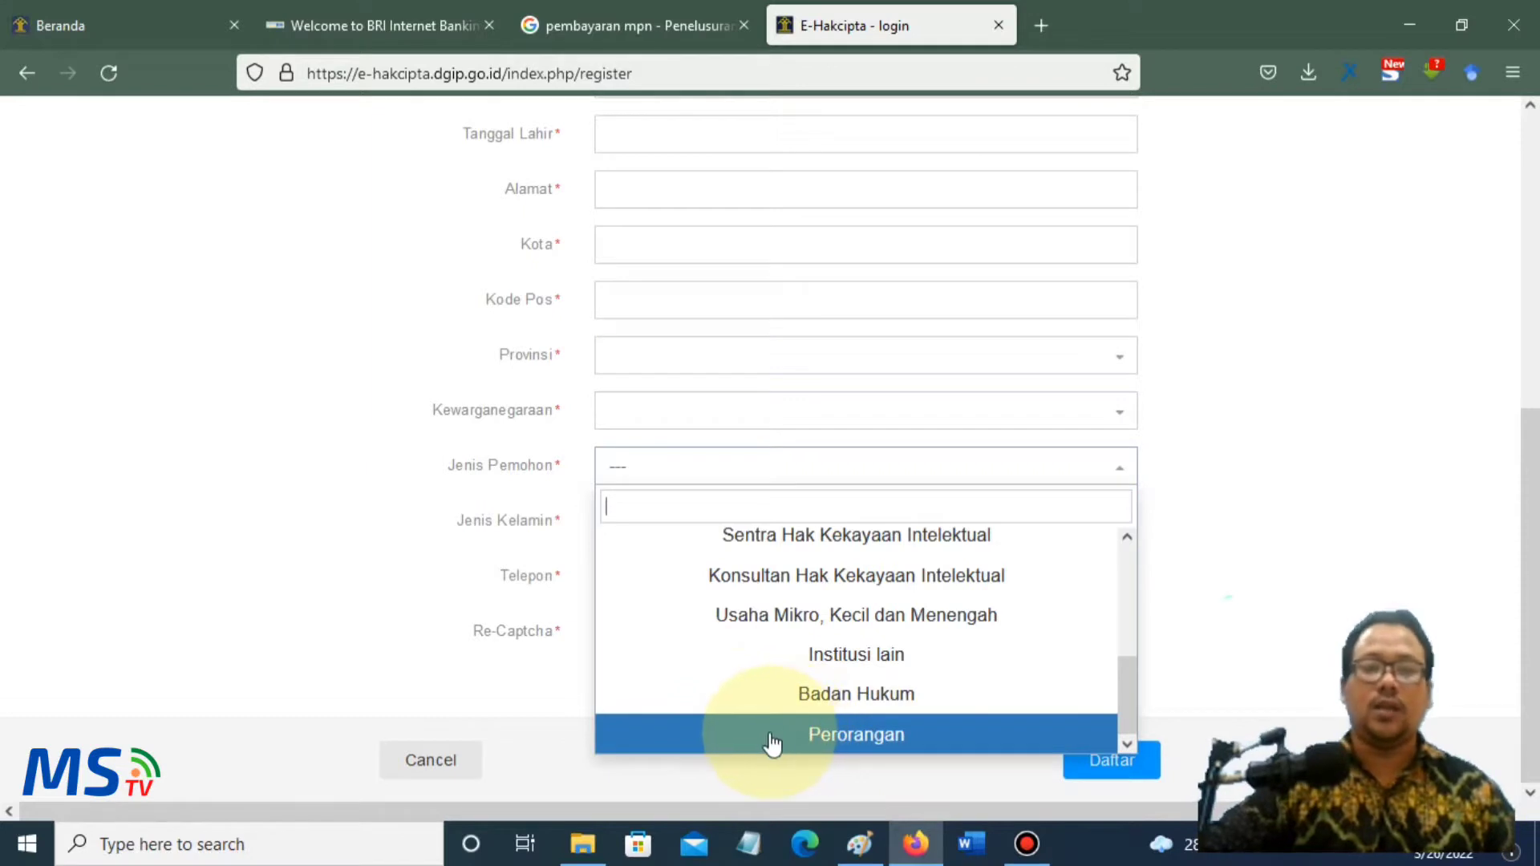
left_click(1235, 638)
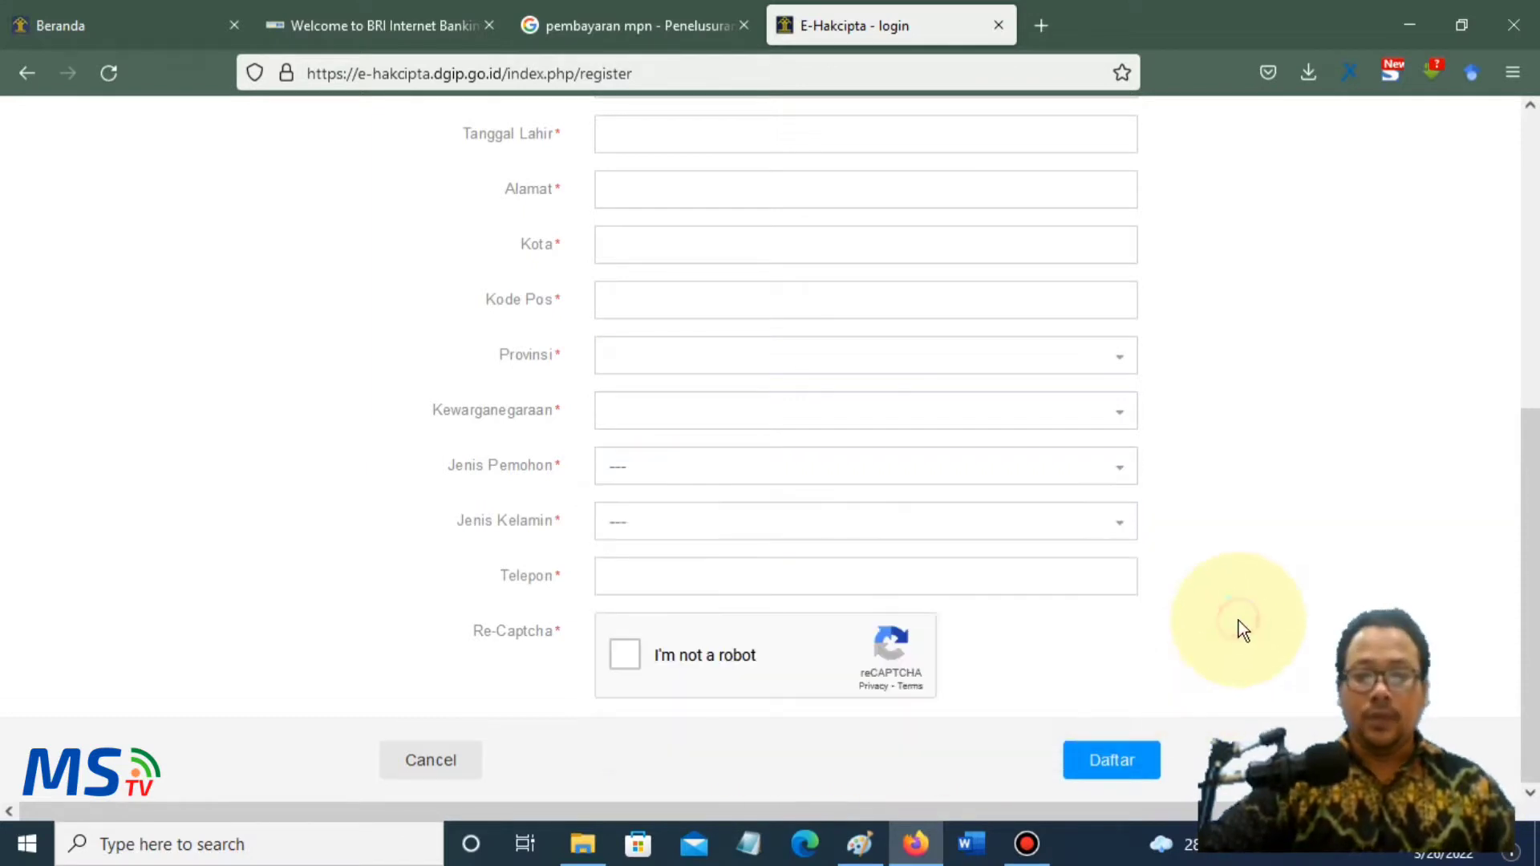
left_click(662, 533)
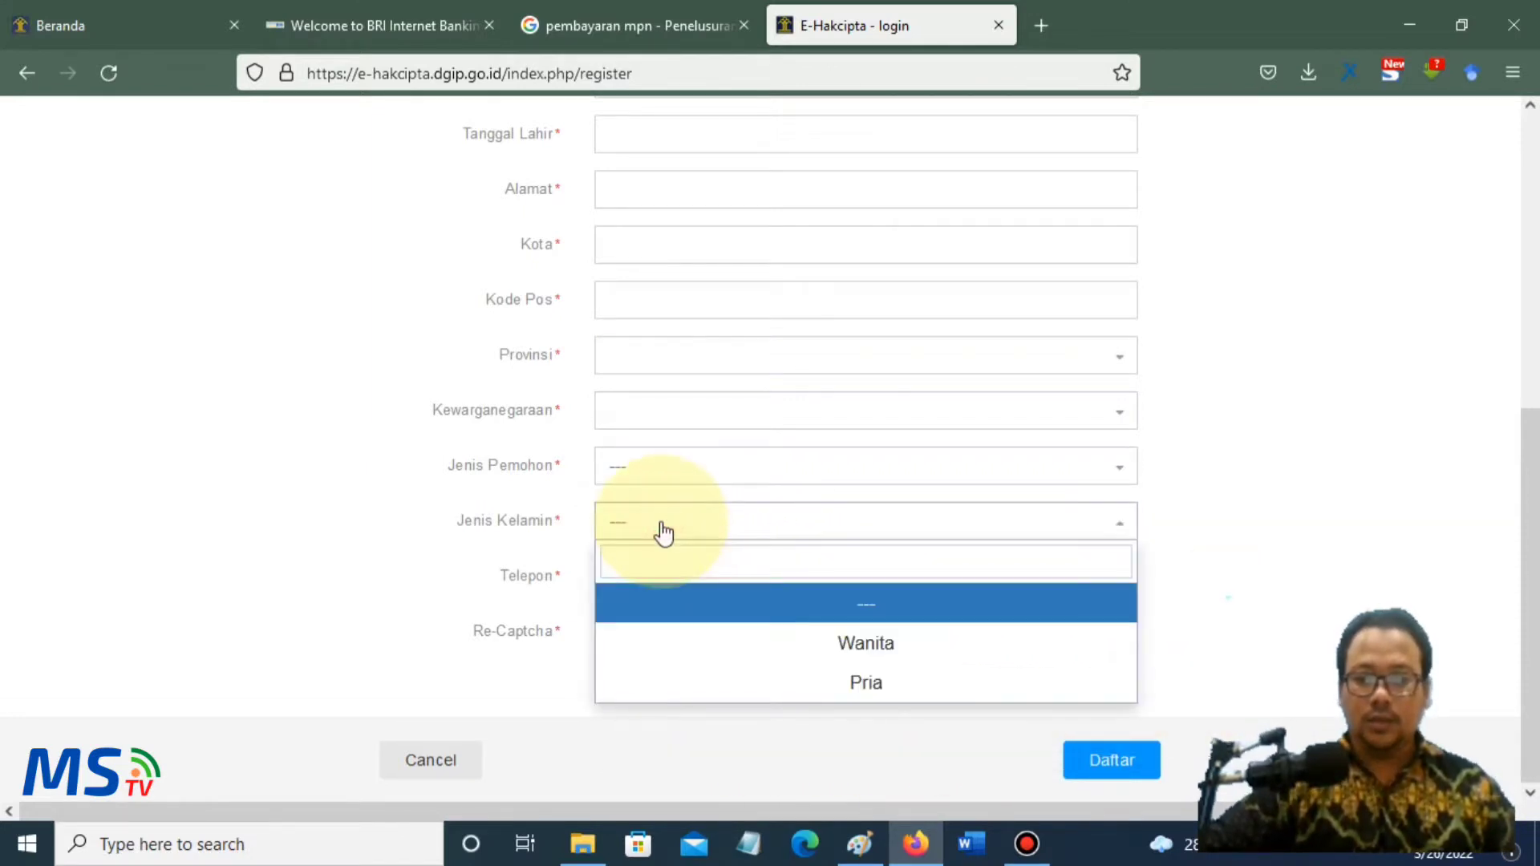
left_click(1382, 586)
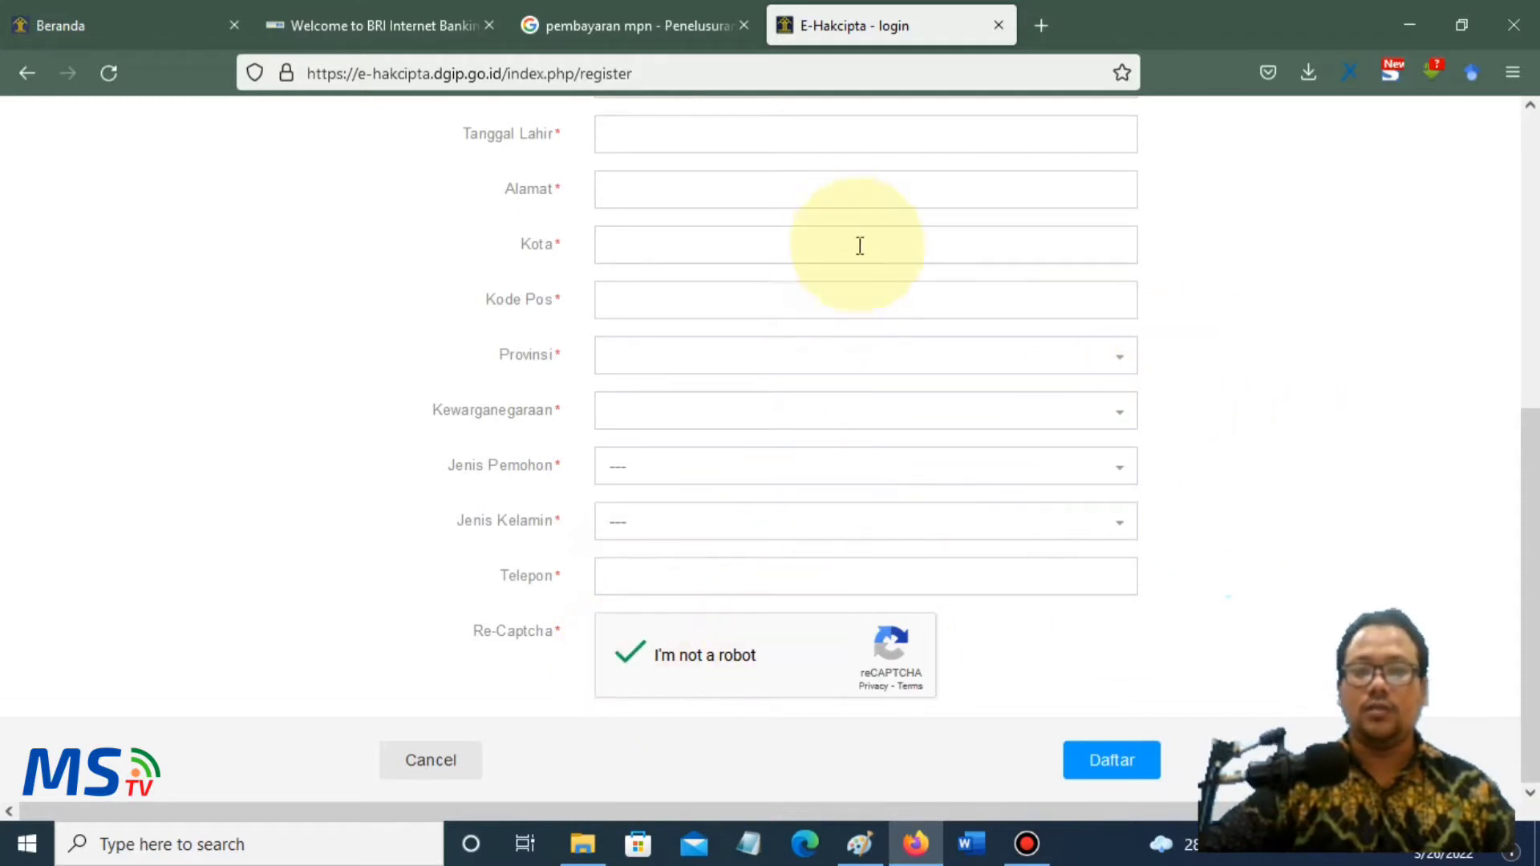
- Look over the registration form once more and try to submit it
scroll(953, 325, "up", 5)
scroll(953, 324, "down", 5)
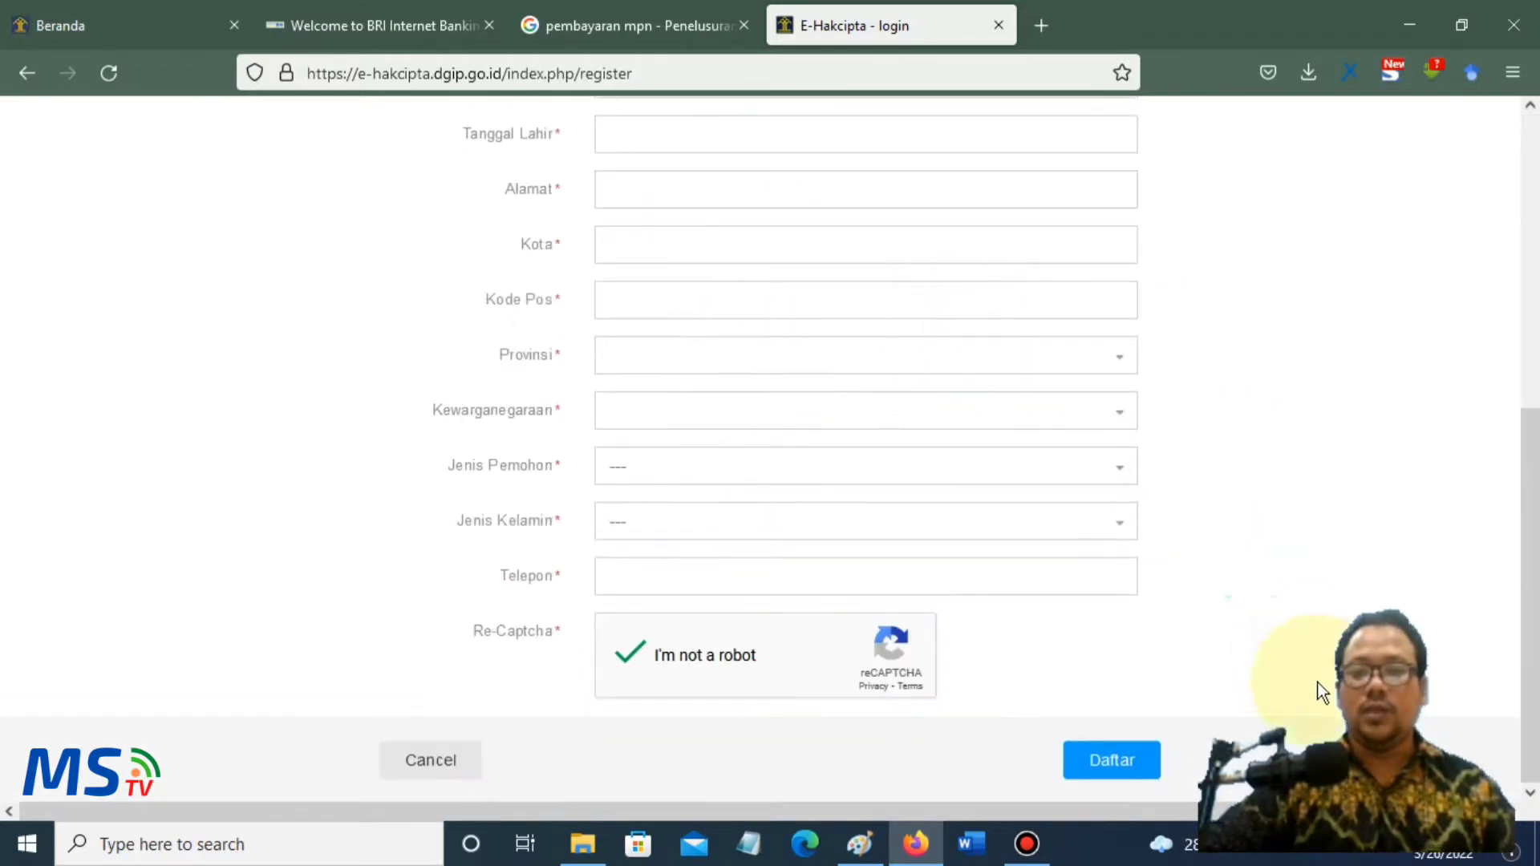
left_click(1106, 770)
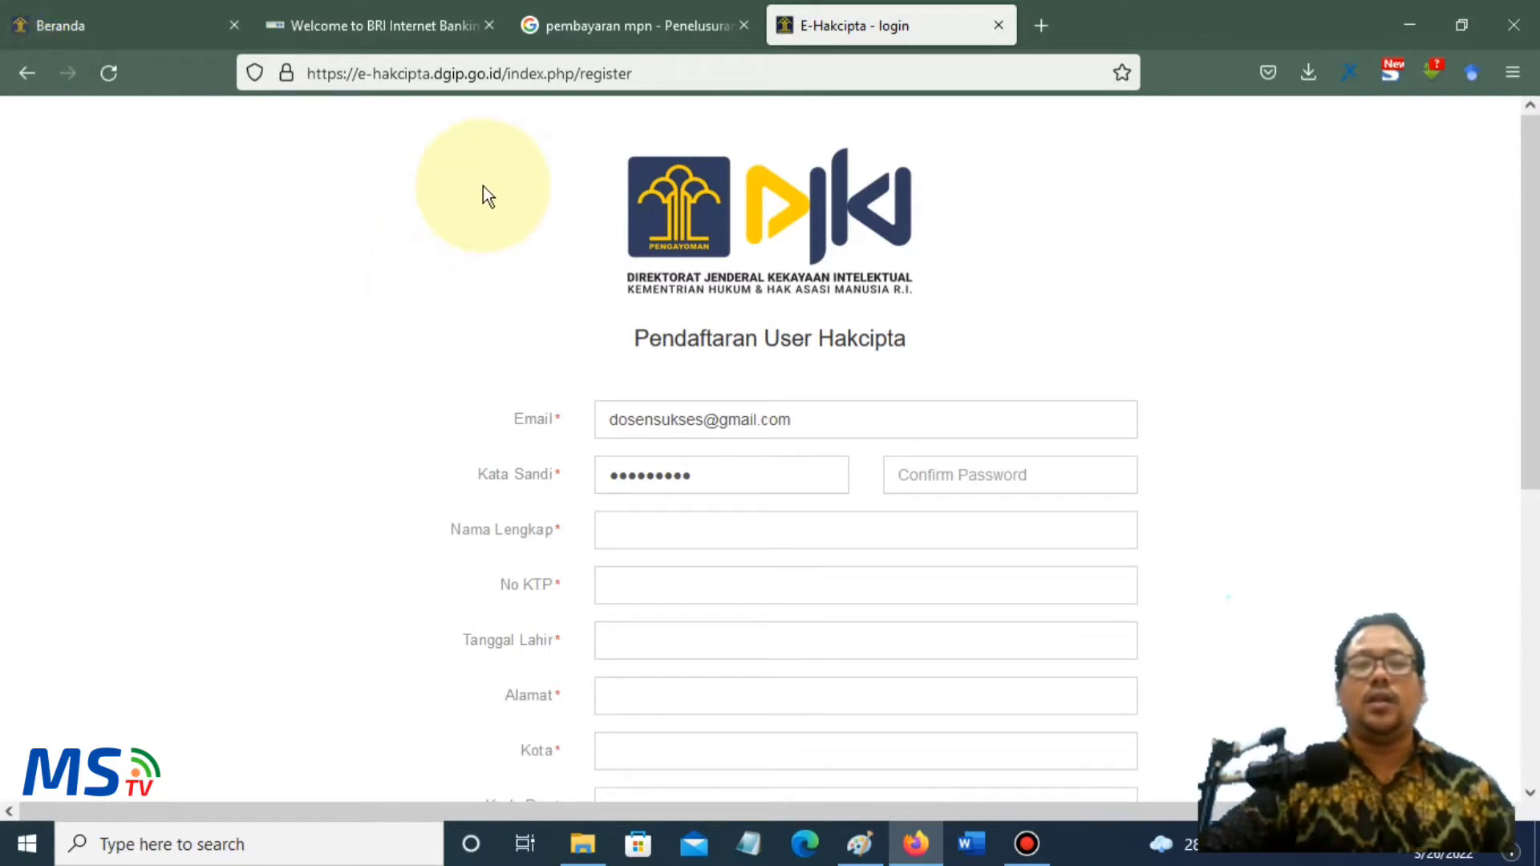
- Return to the Member Login page and sign in with the prefilled account
left_click(25, 78)
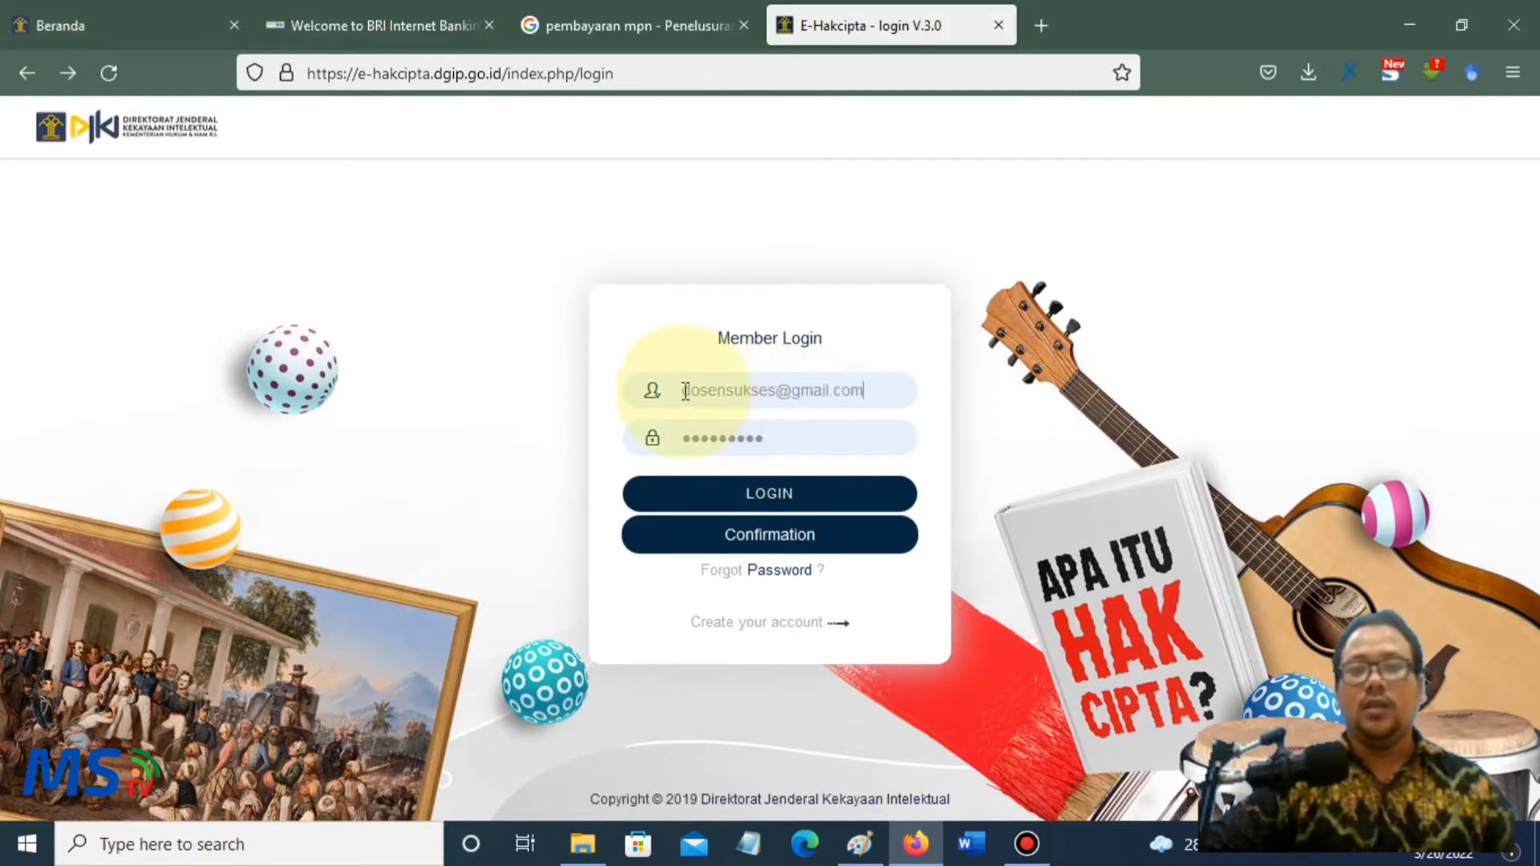
left_click(765, 500)
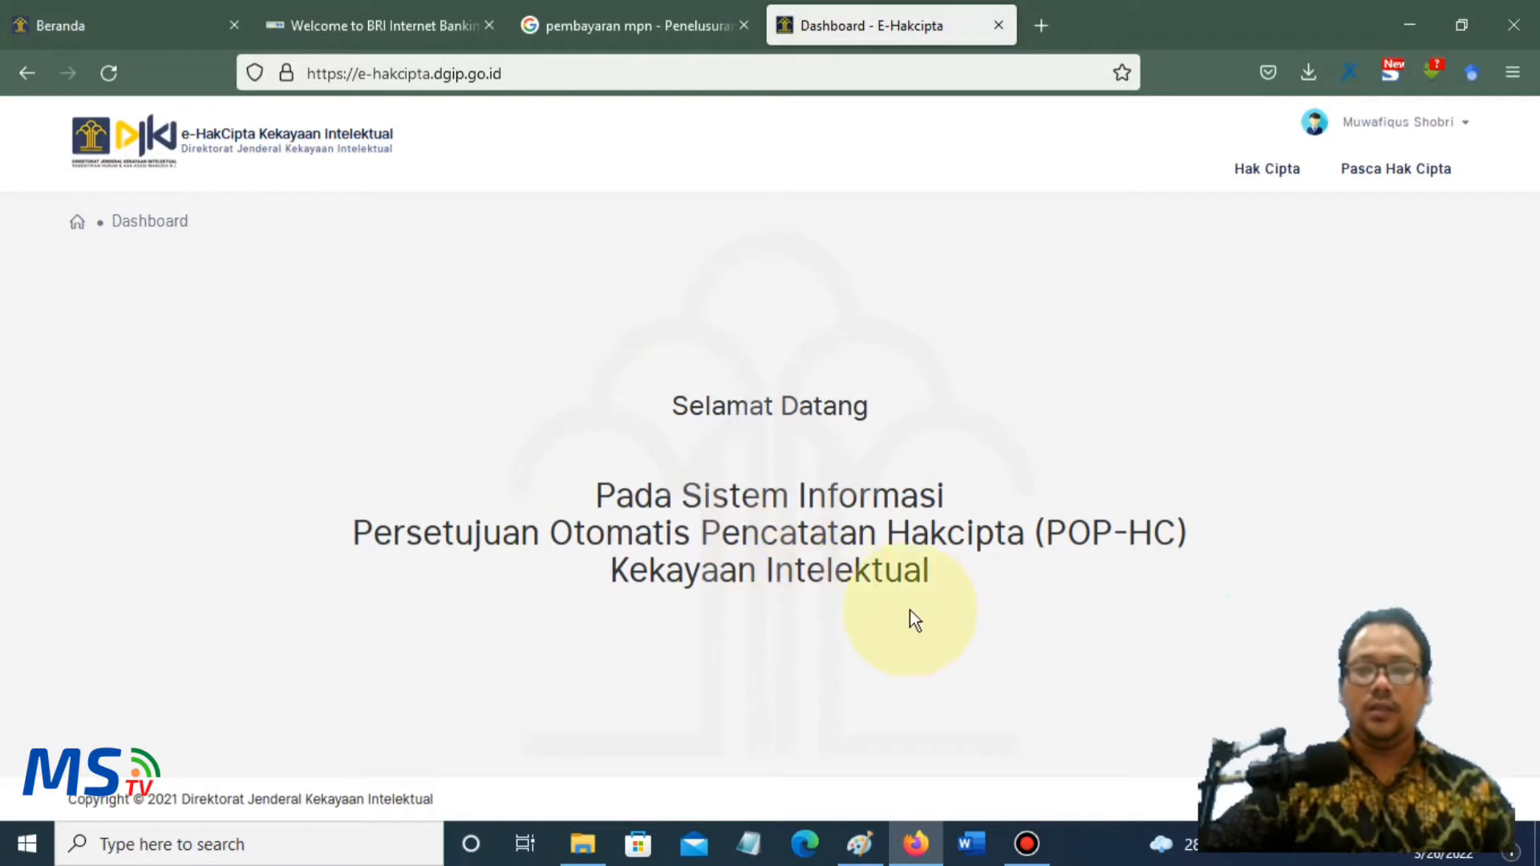
- Open the form for a new Hak Cipta application (Permohonan Baru)
mouse_move(1394, 186)
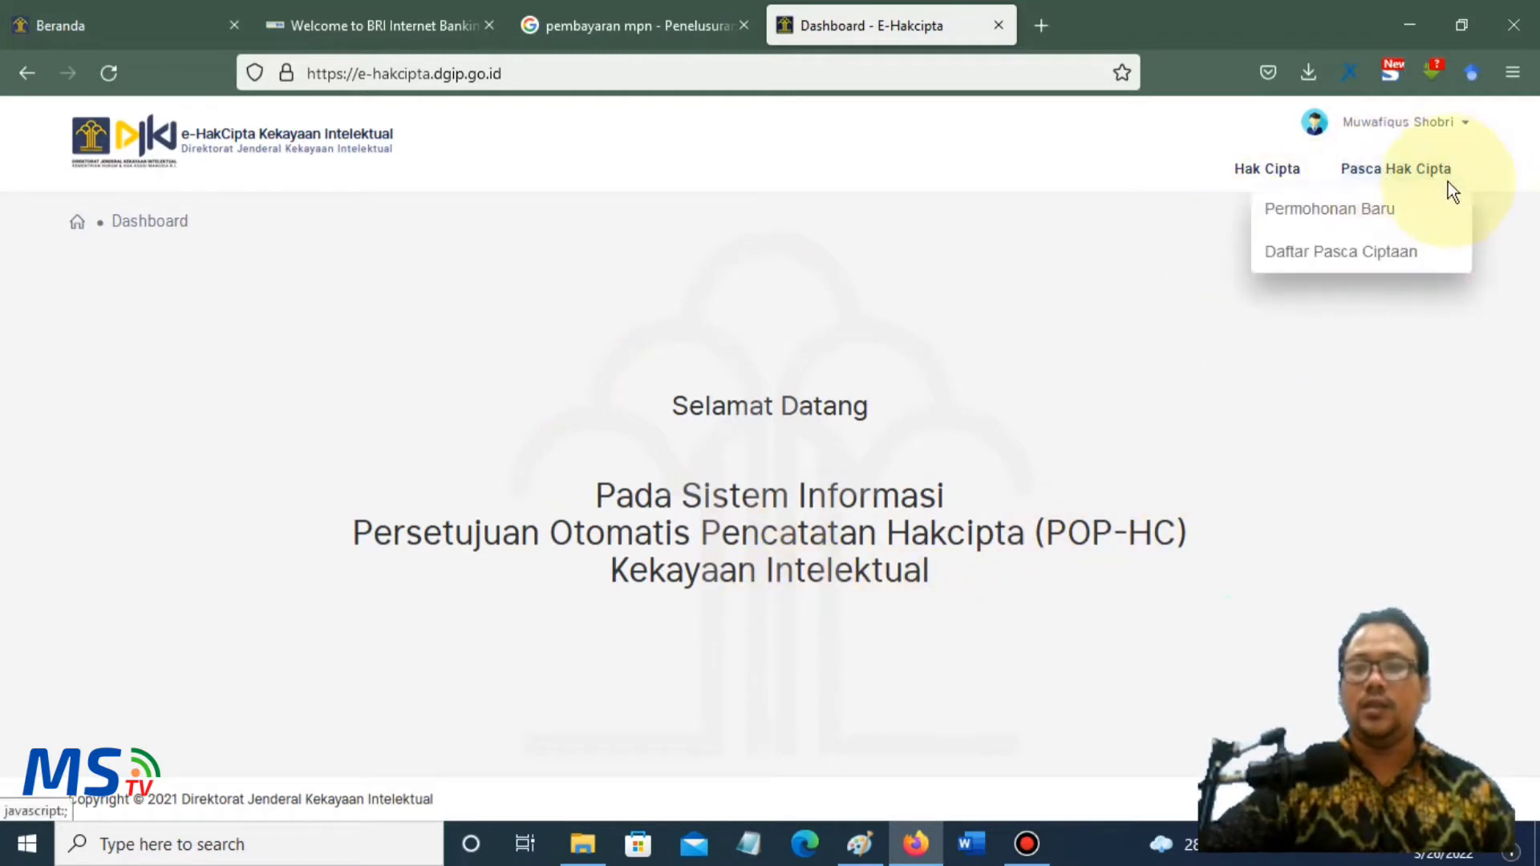
mouse_move(1267, 181)
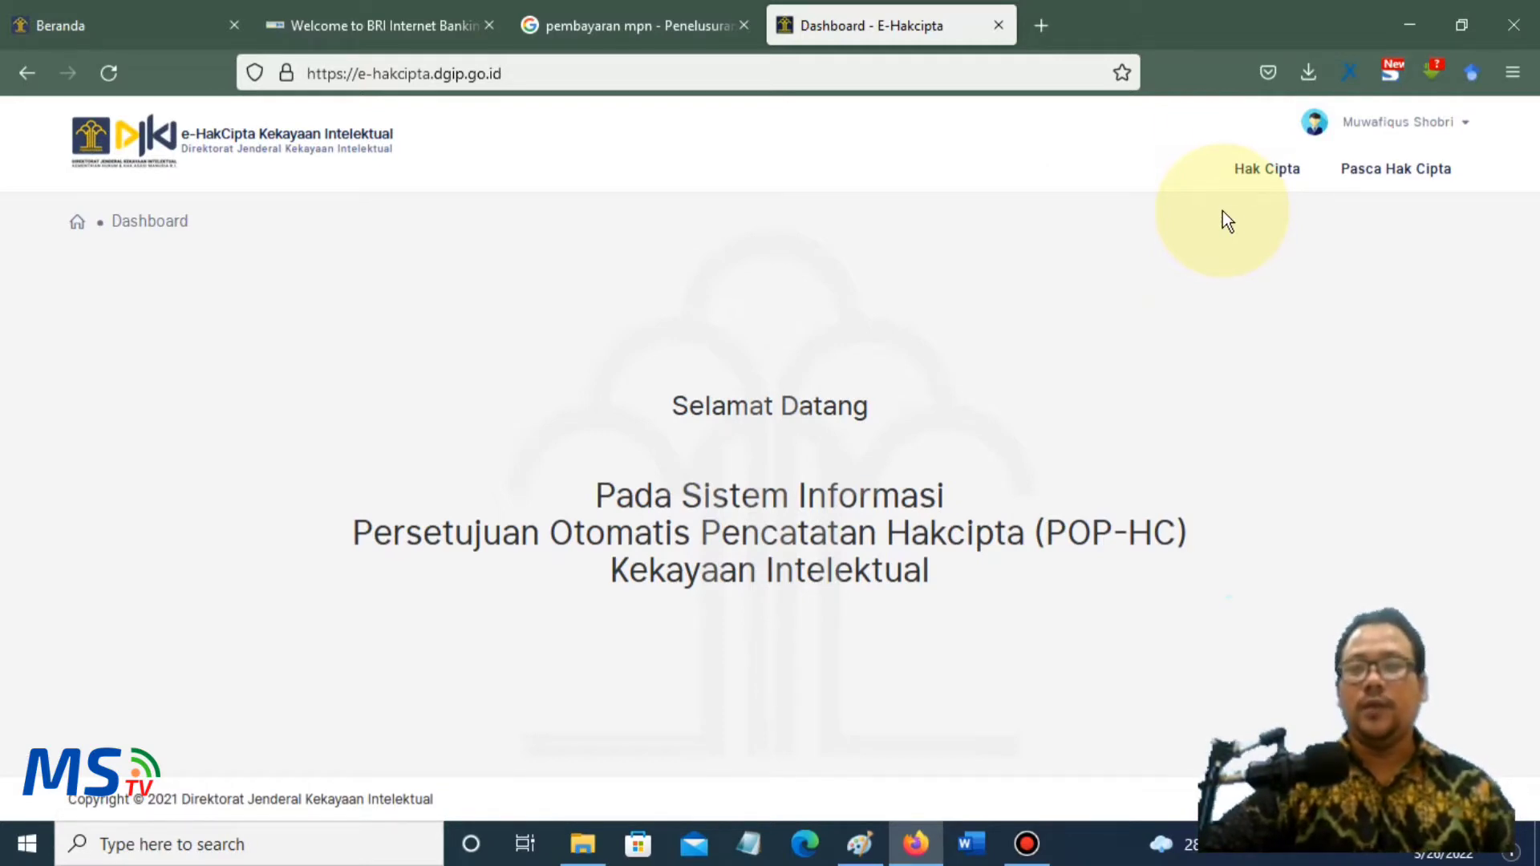
left_click(1286, 170)
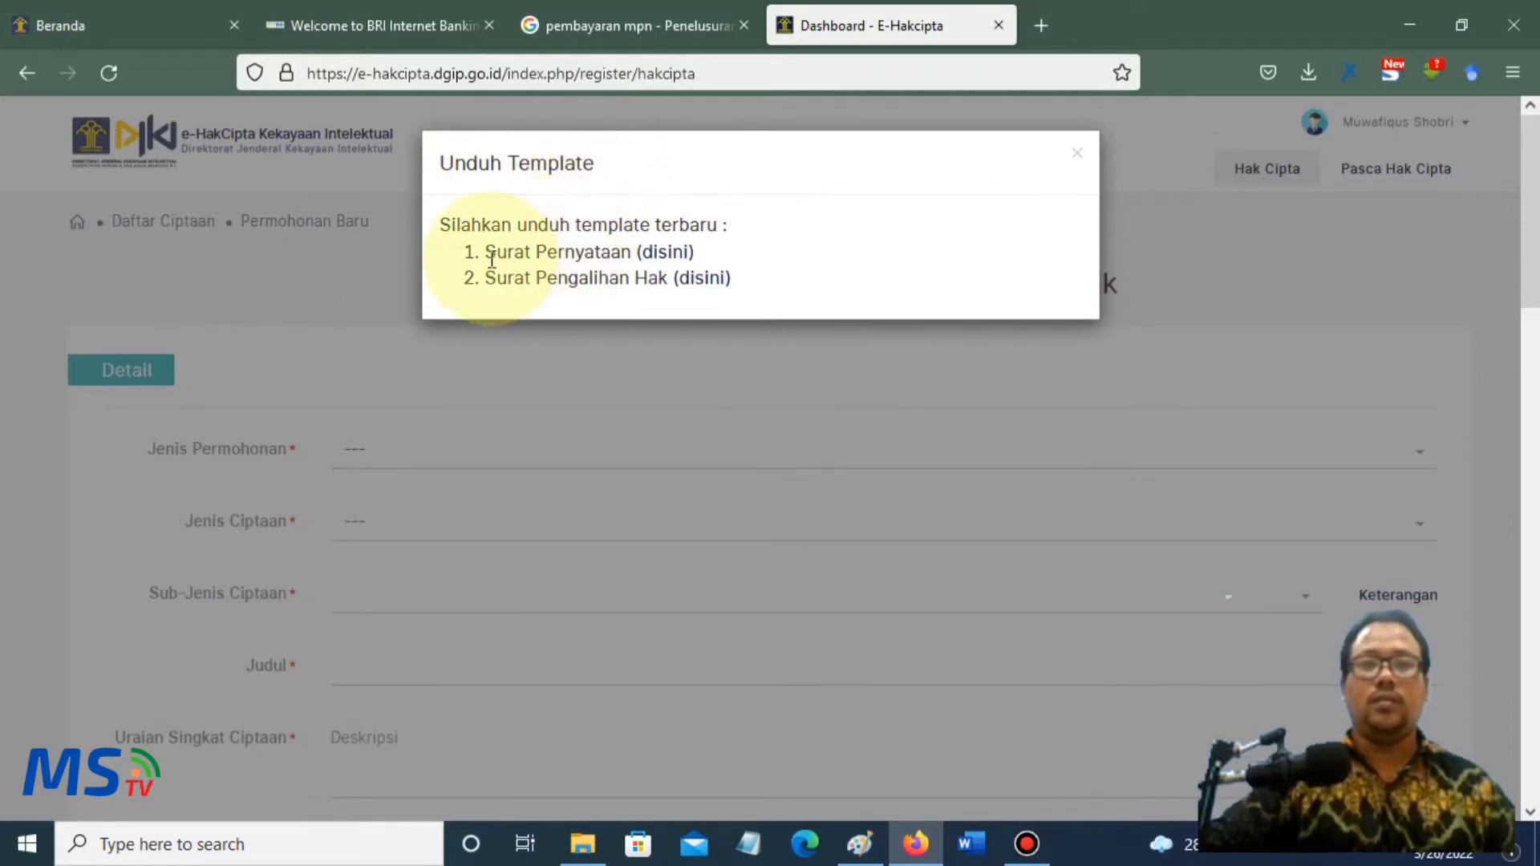
- Download the Surat Pernyataan template, open pernyataan_hak_cipta.docx and dismiss the Unduh Template dialog
left_click(670, 254)
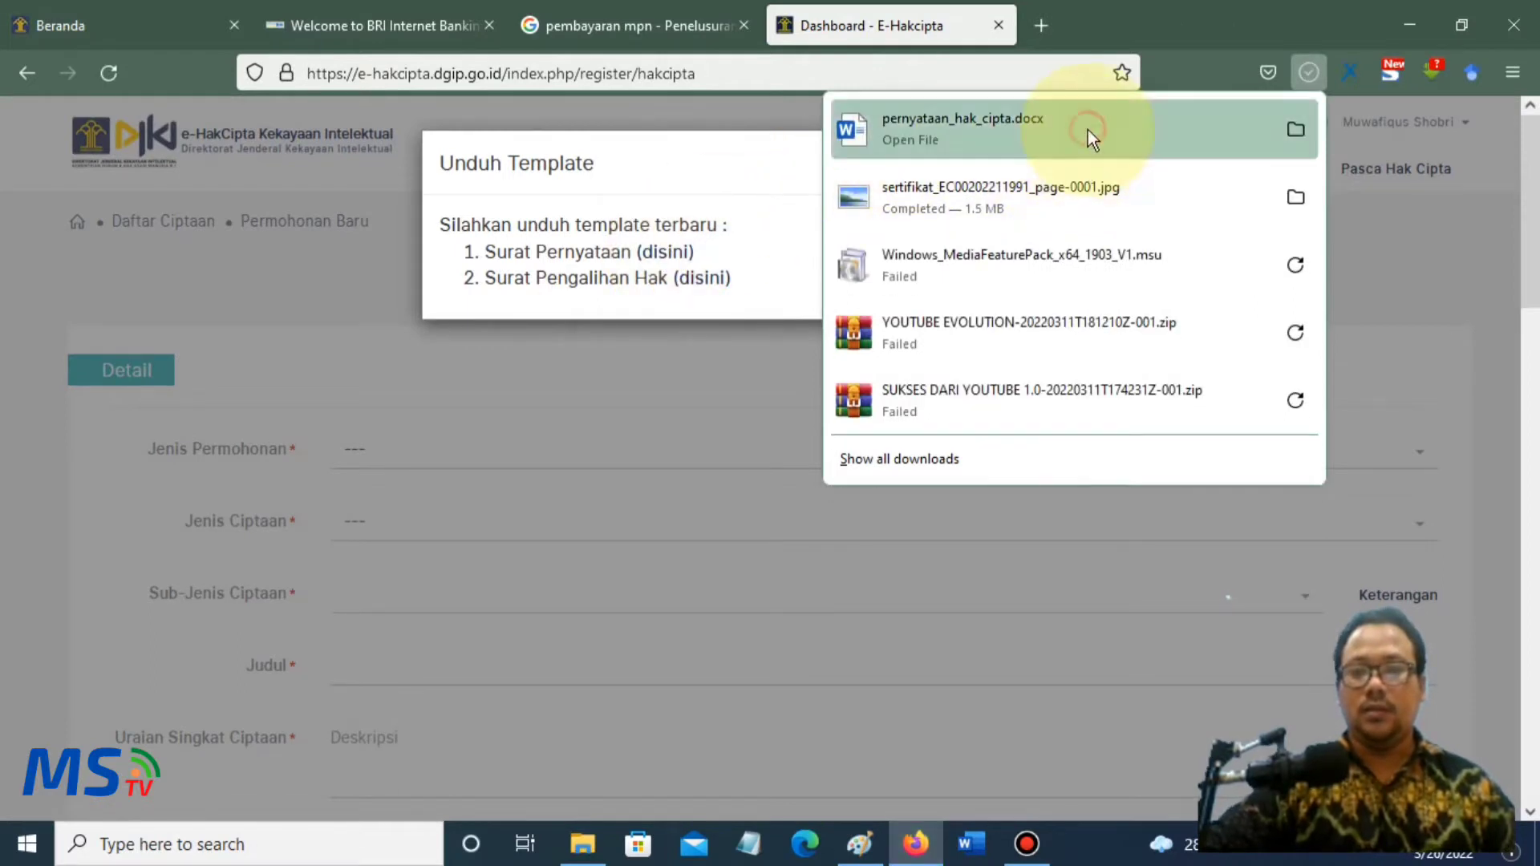
left_click(1088, 128)
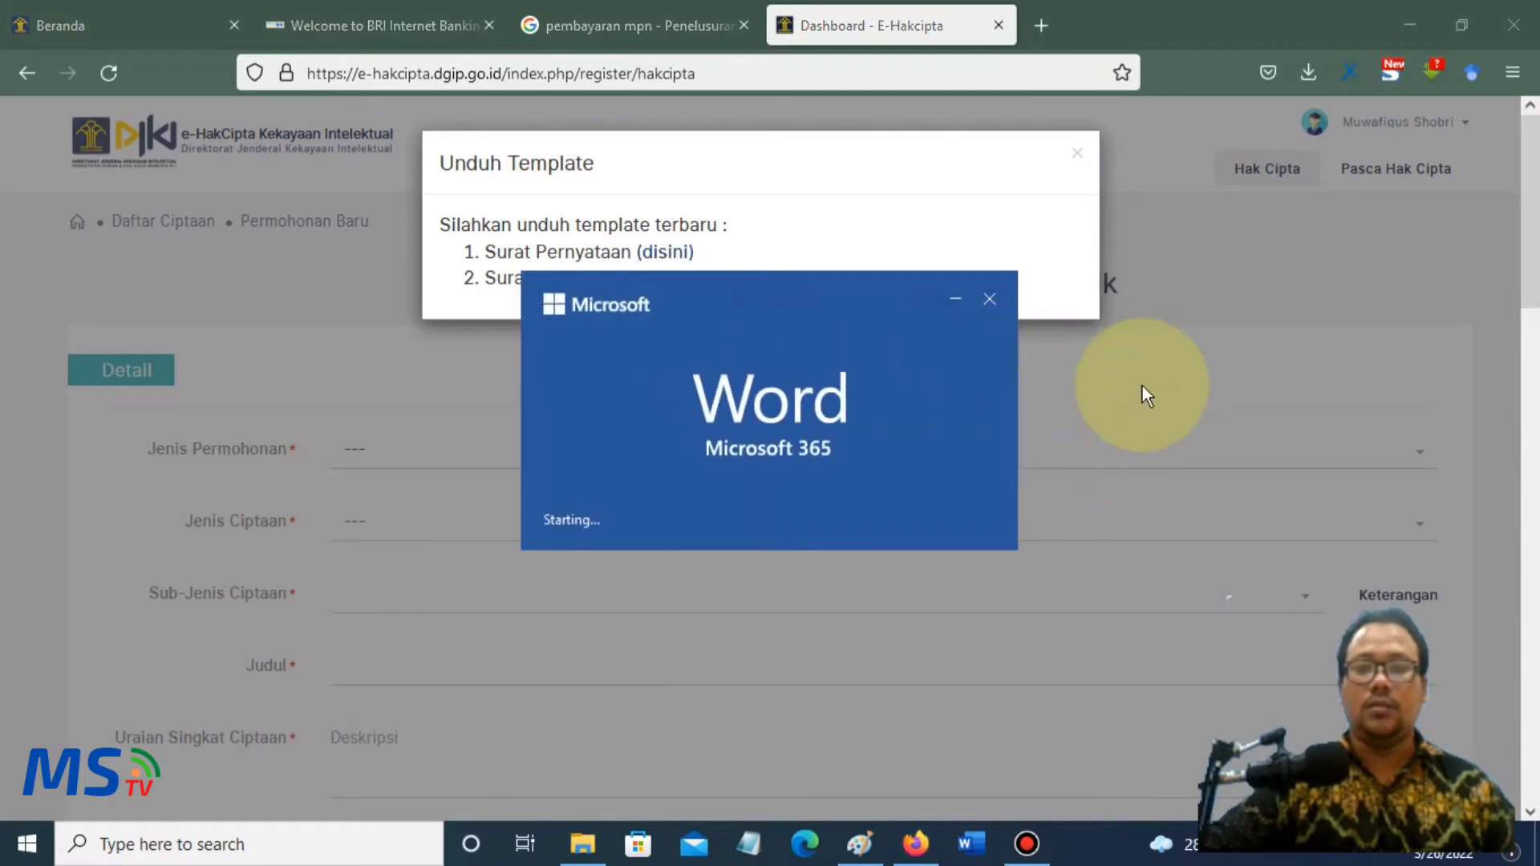
left_click(1143, 382)
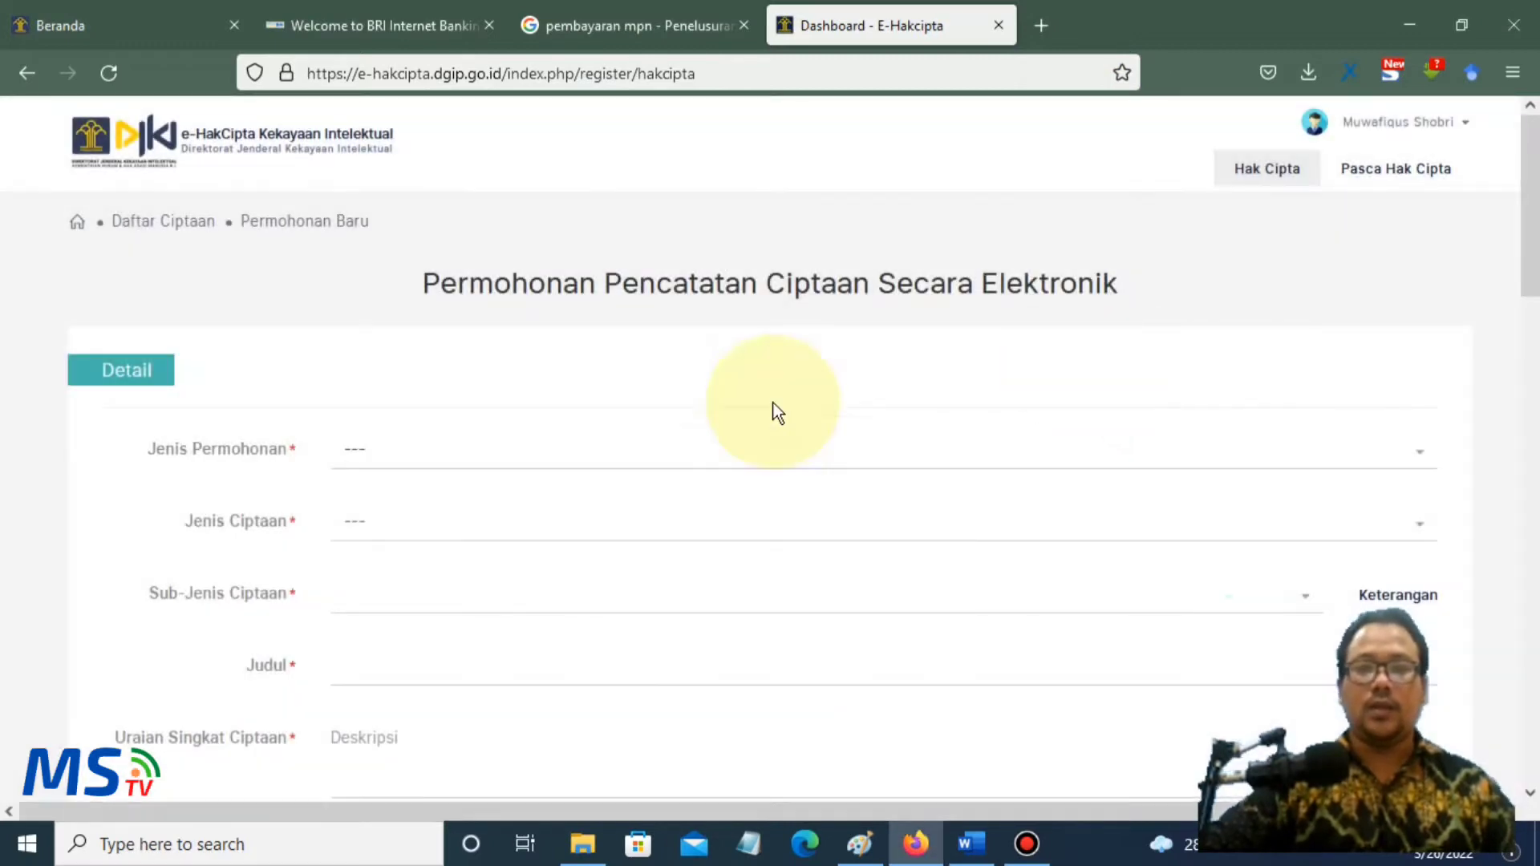
- Set the Jenis Permohonan of the new copyright application to Umum
scroll(667, 423, "down", 1)
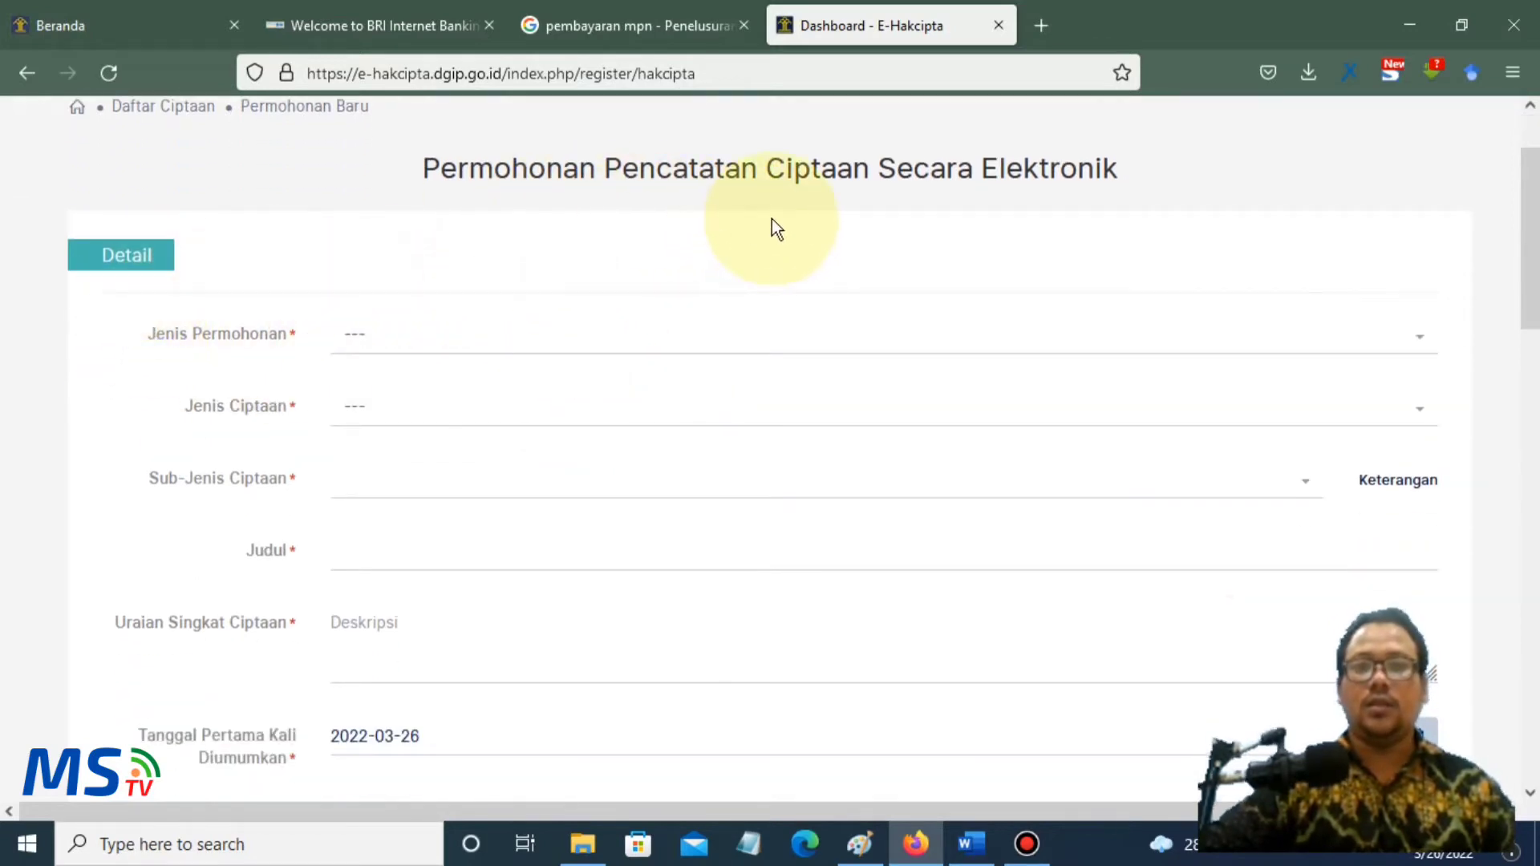
scroll(771, 229, "up", 1)
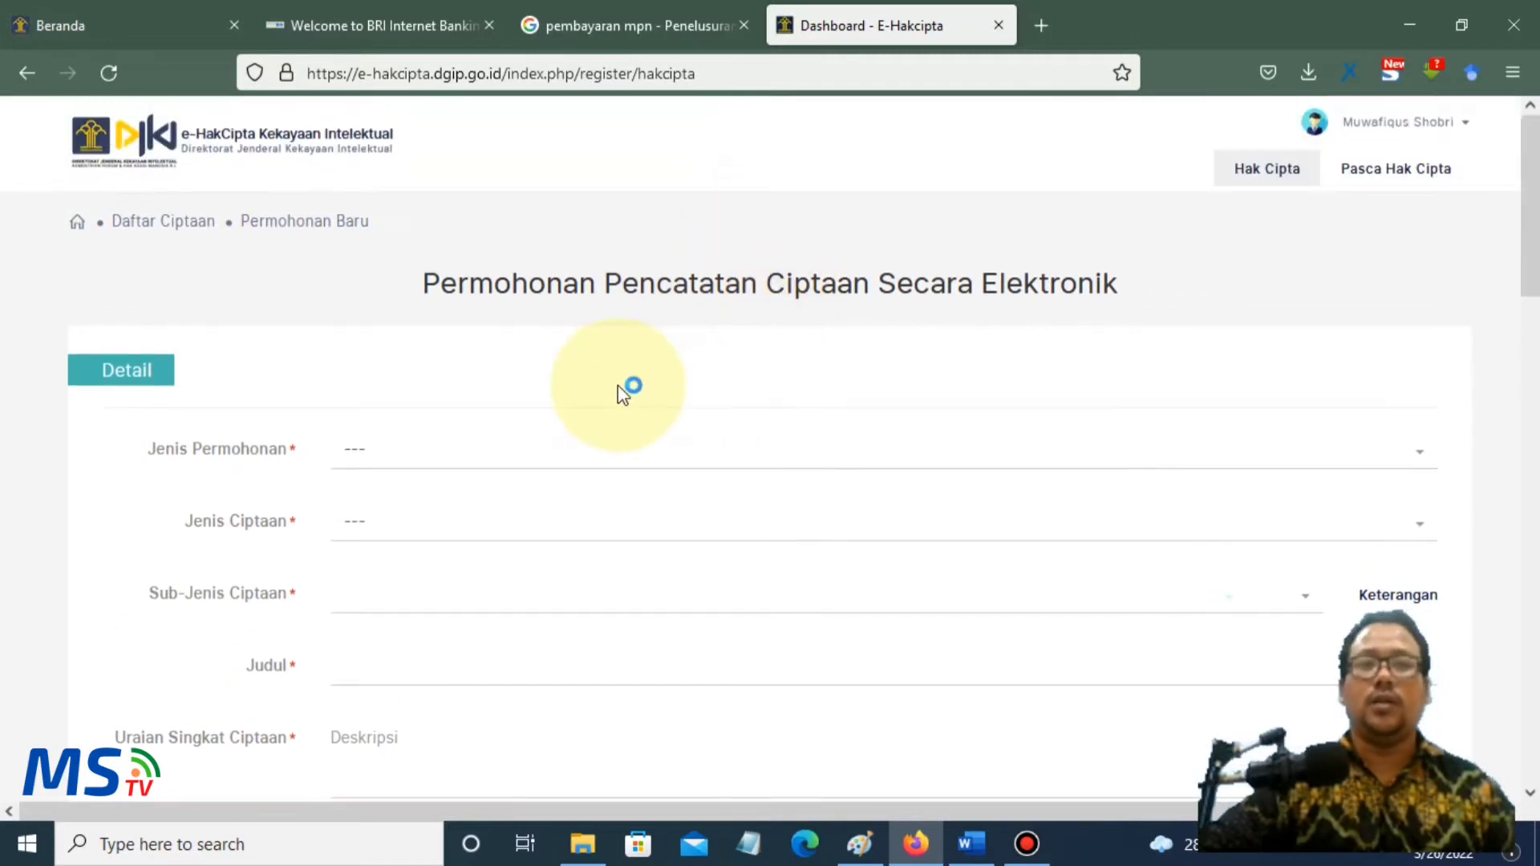
scroll(617, 386, "down", 1)
scroll(618, 386, "up", 1)
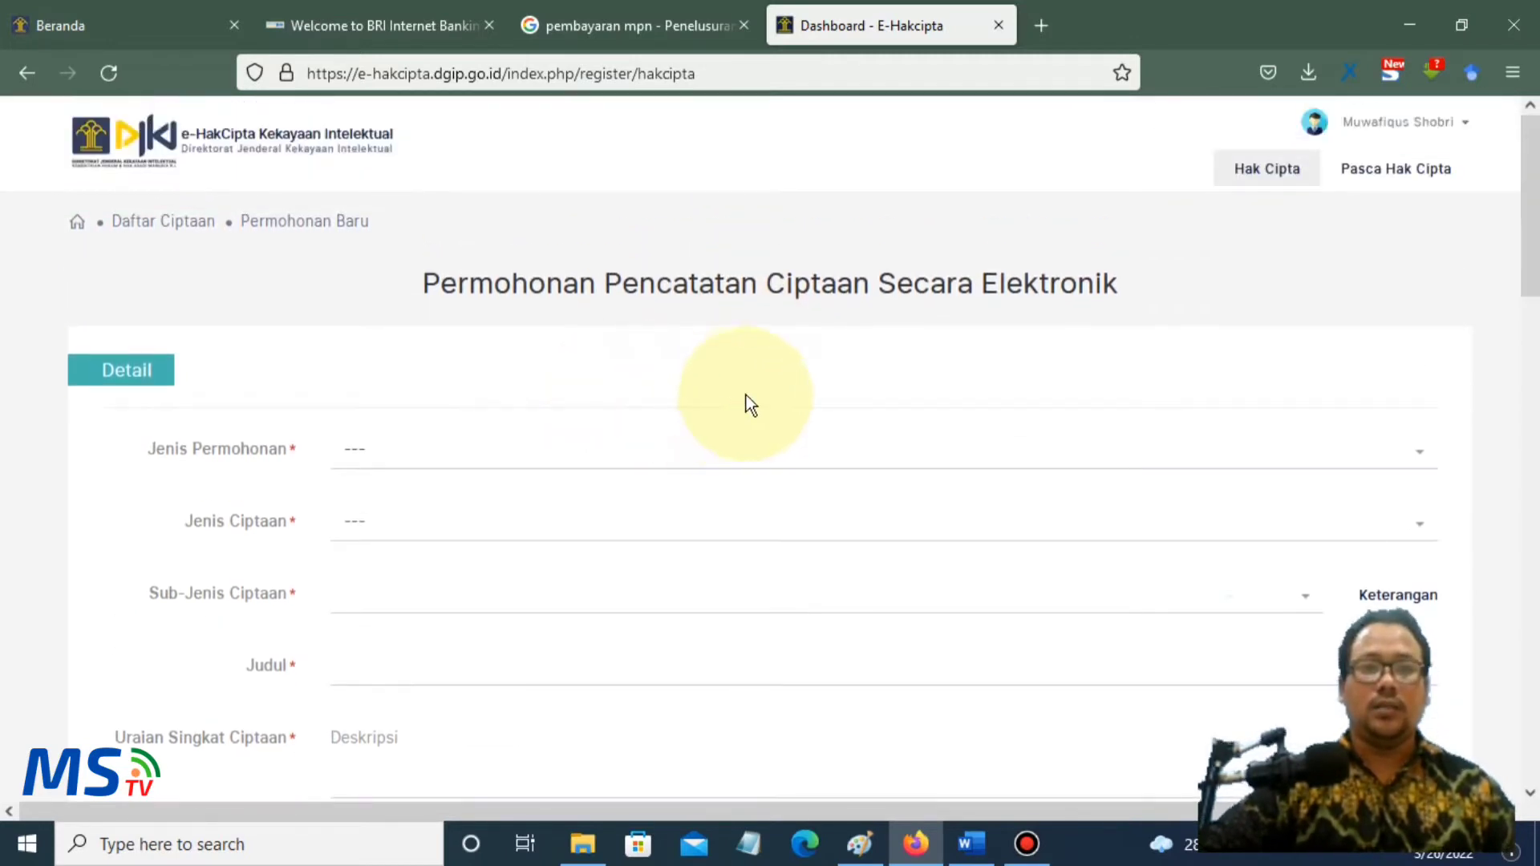
scroll(772, 393, "down", 1)
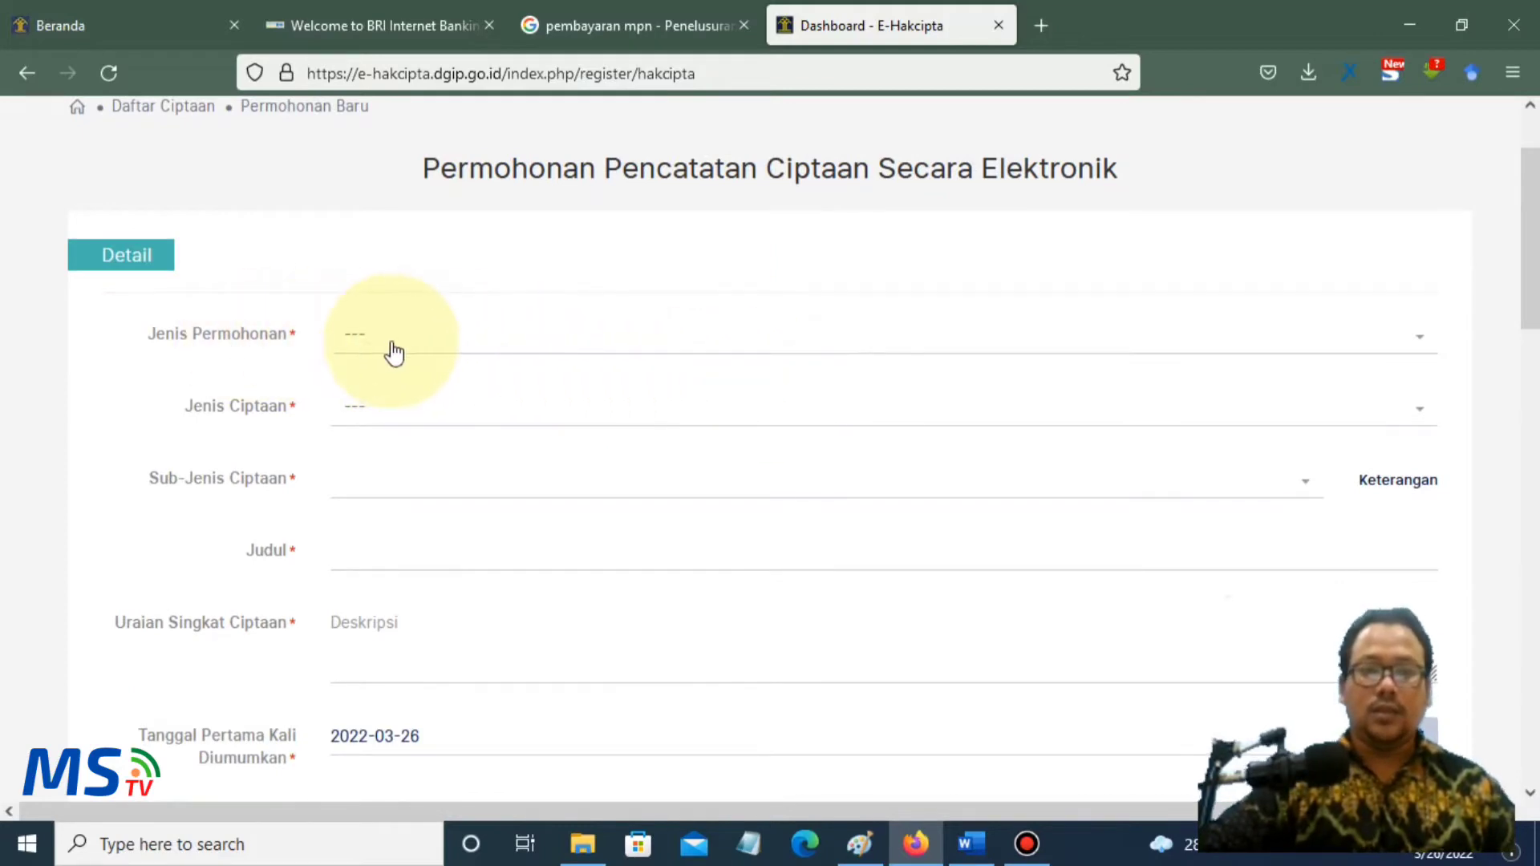
left_click(425, 344)
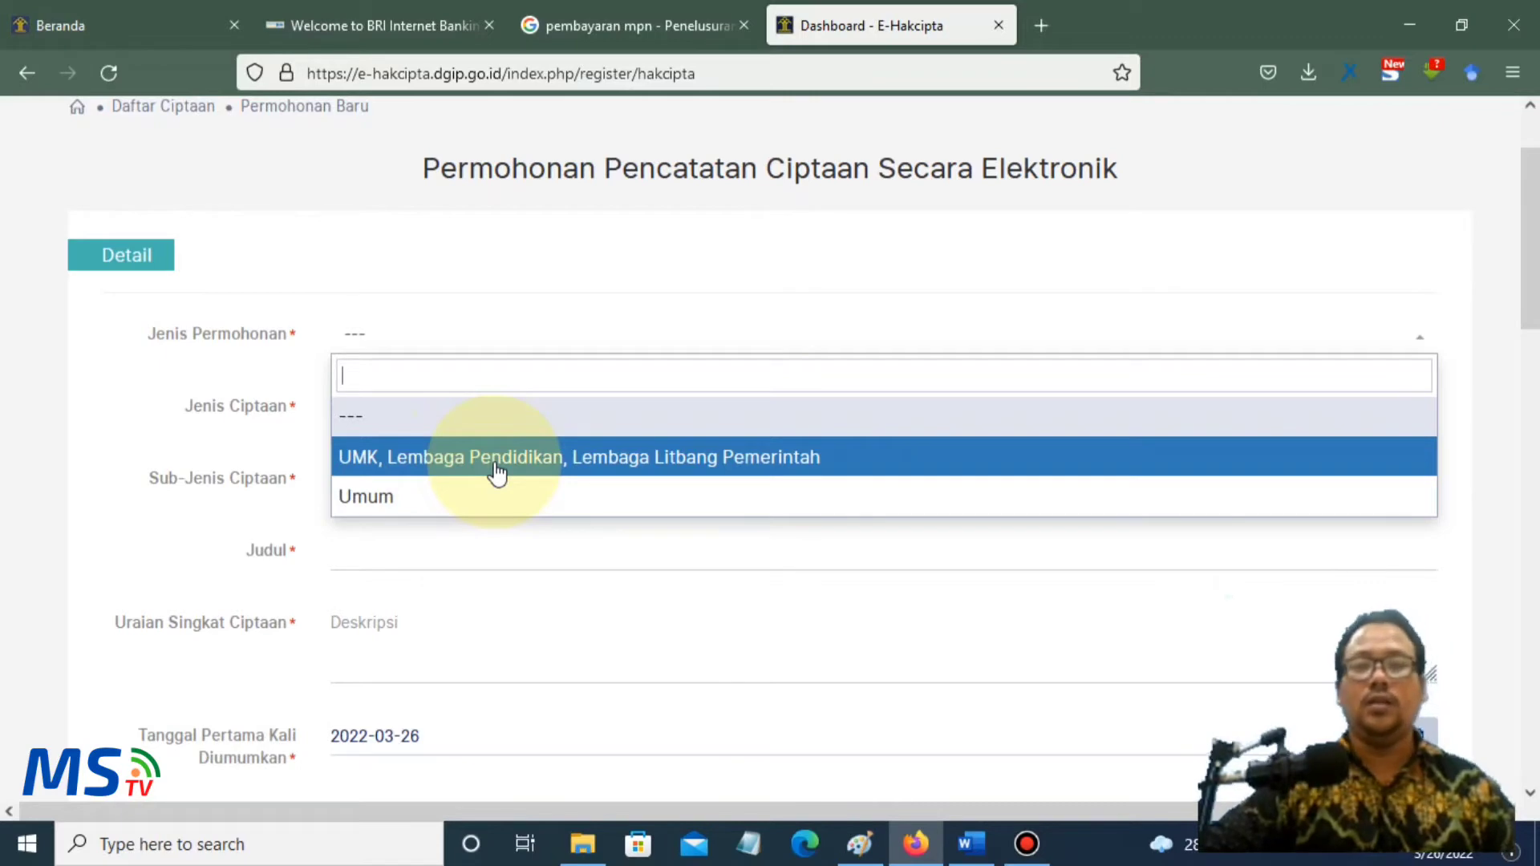
left_click(487, 517)
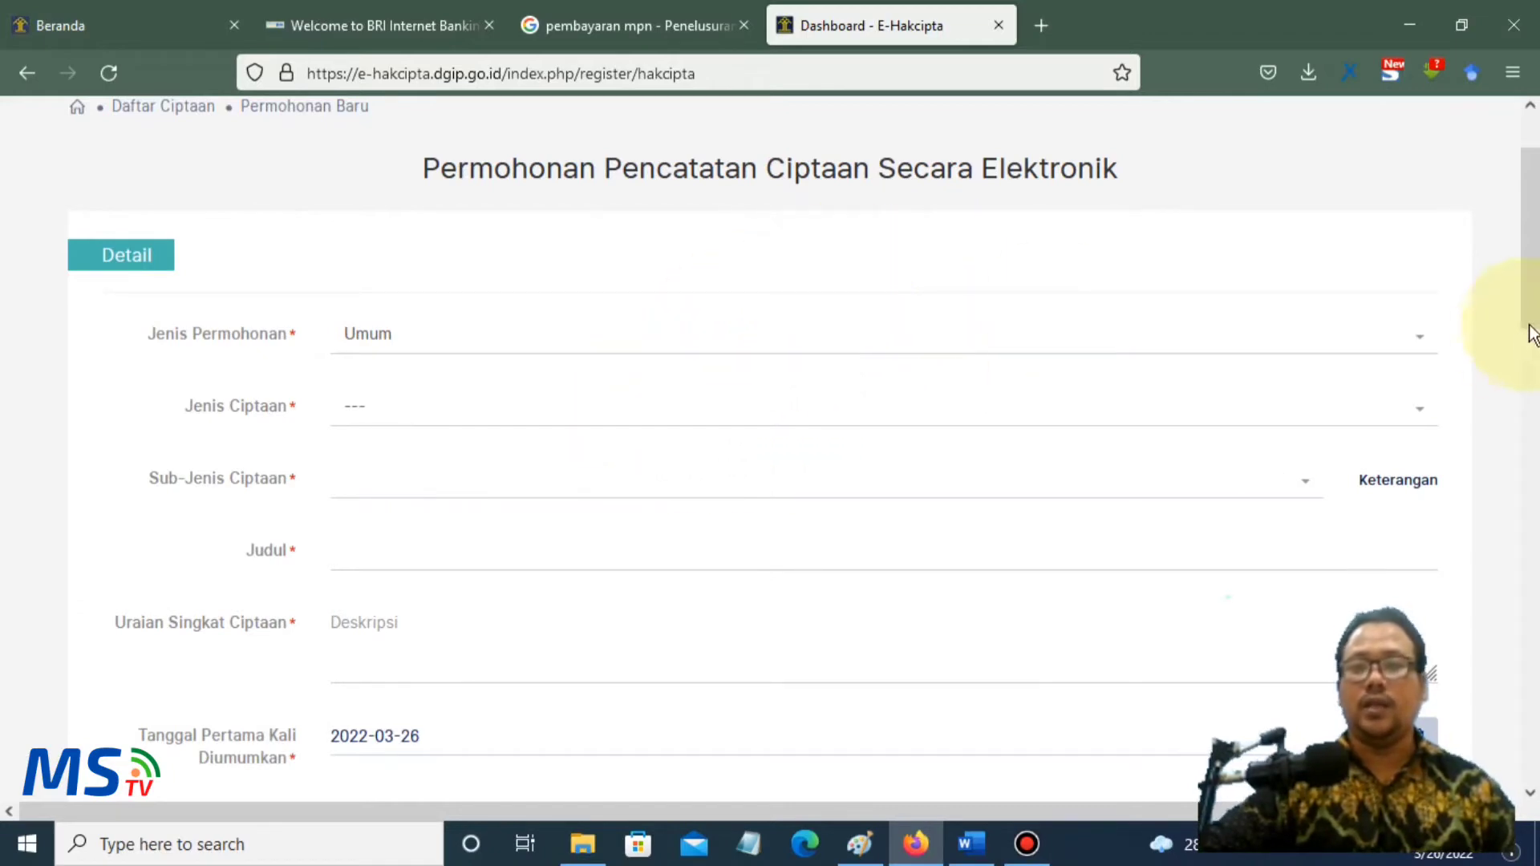
left_click_drag(1526, 326, 1532, 265)
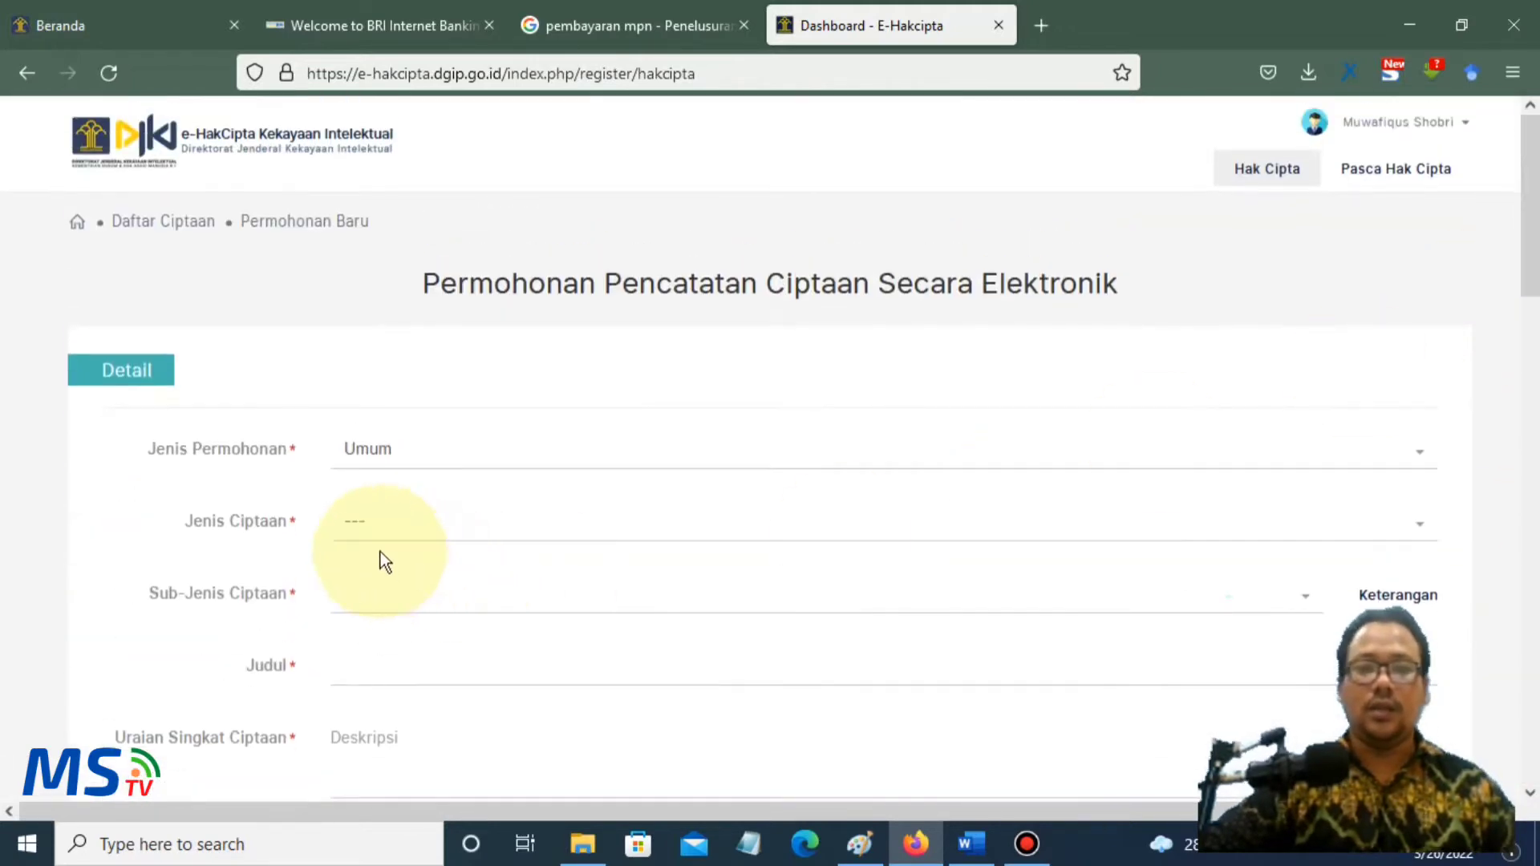
left_click(460, 454)
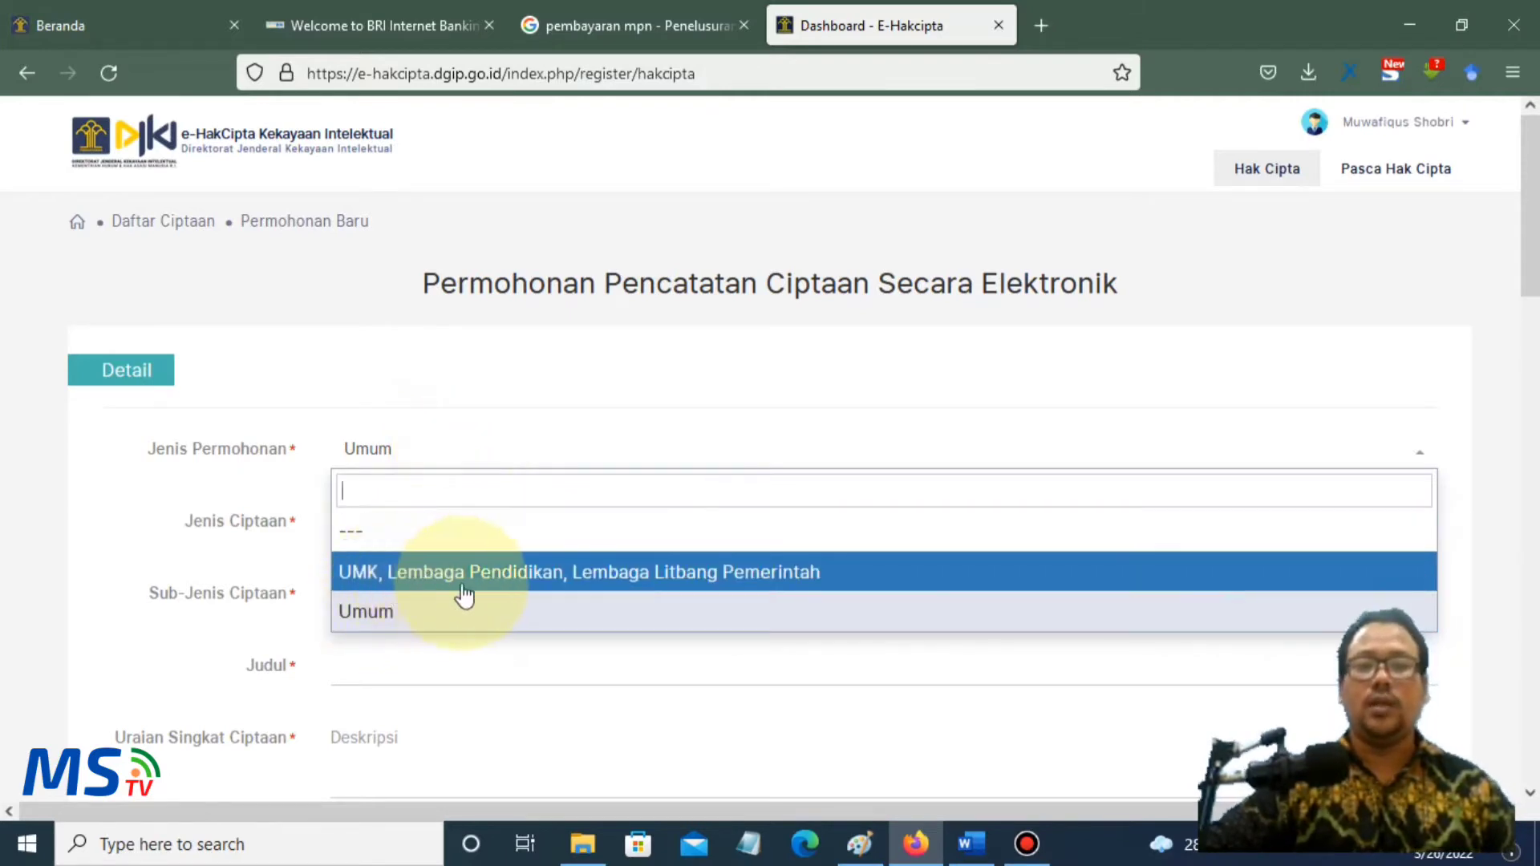
left_click(573, 366)
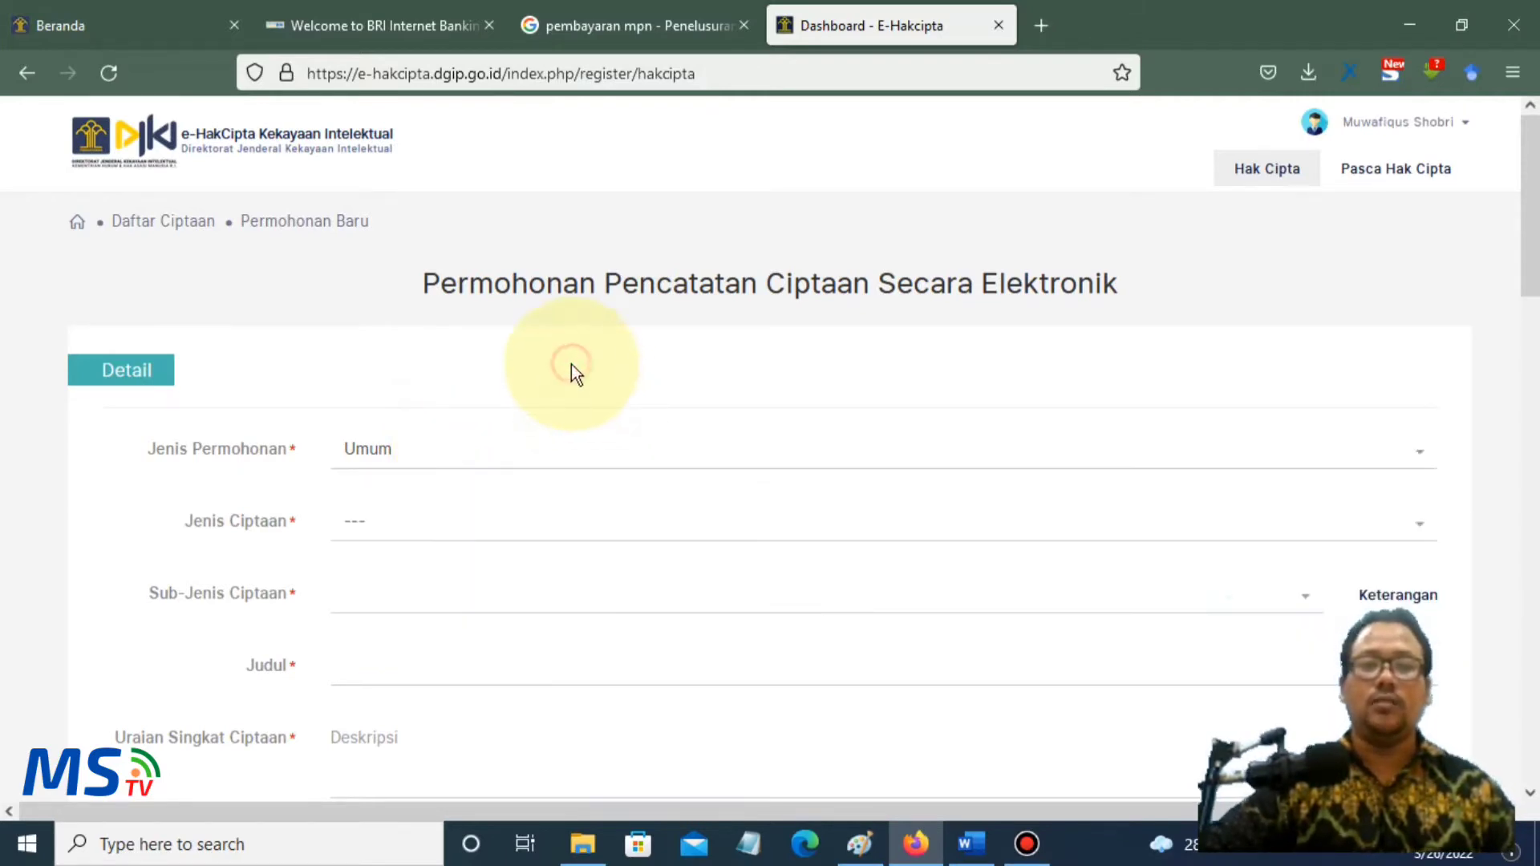
- Set the Jenis Ciptaan to Karya Tulis
left_click(450, 536)
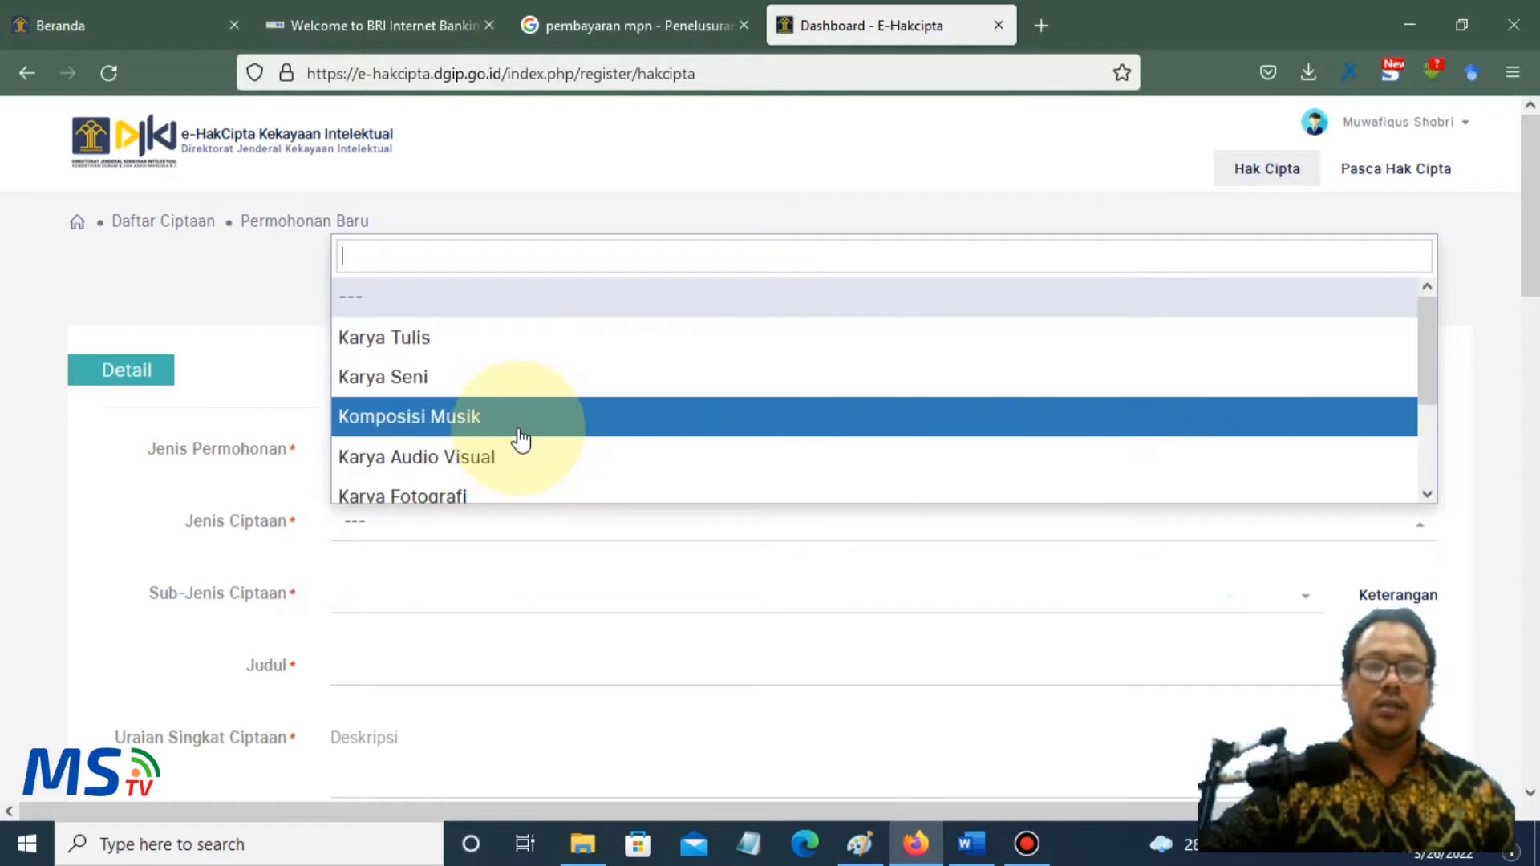
scroll(529, 457, "down", 3)
scroll(543, 498, "up", 3)
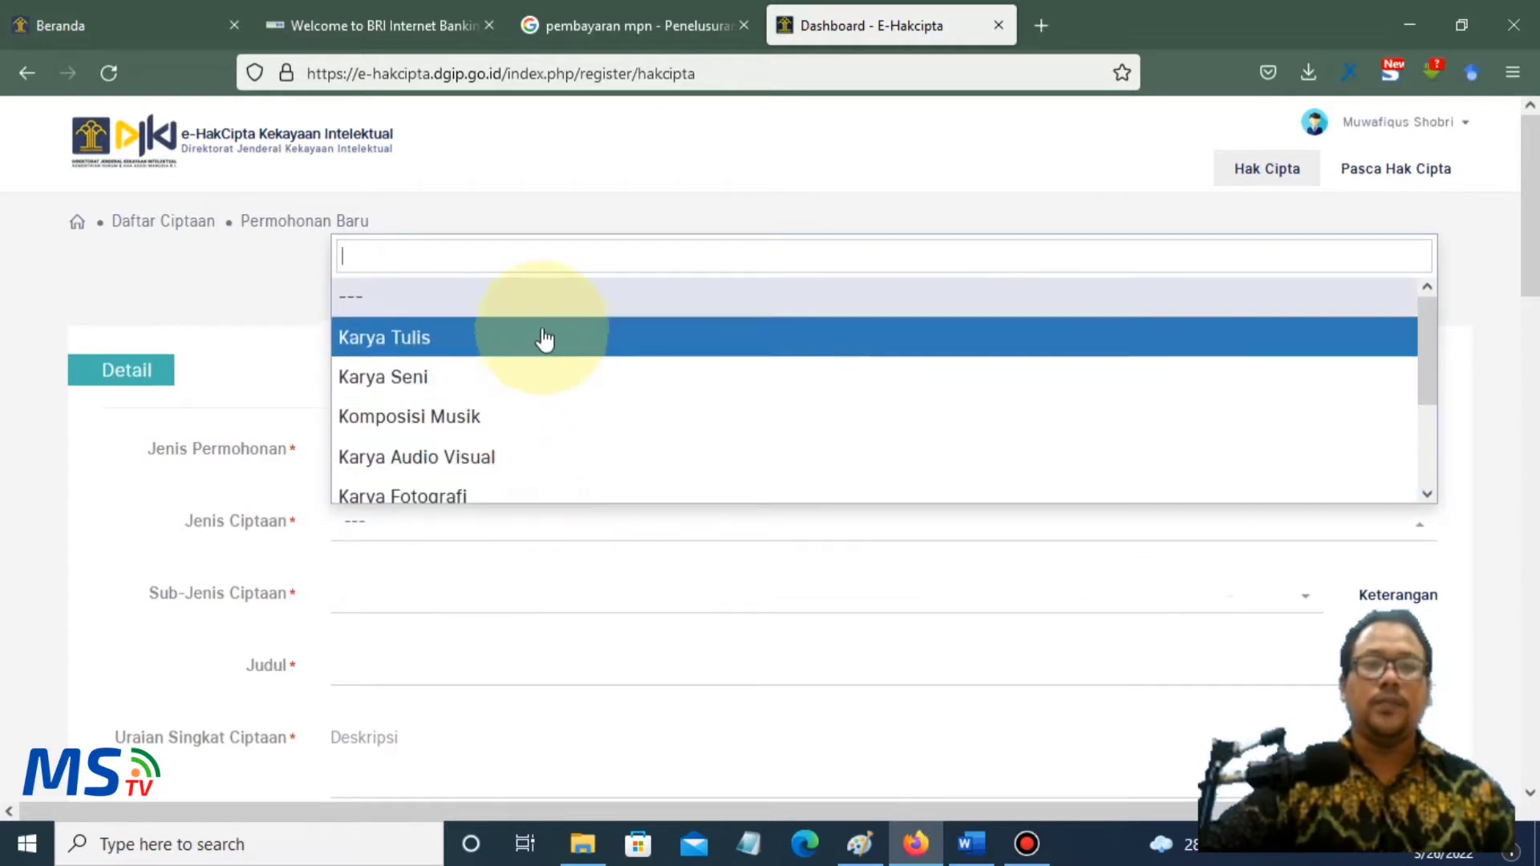
left_click(458, 347)
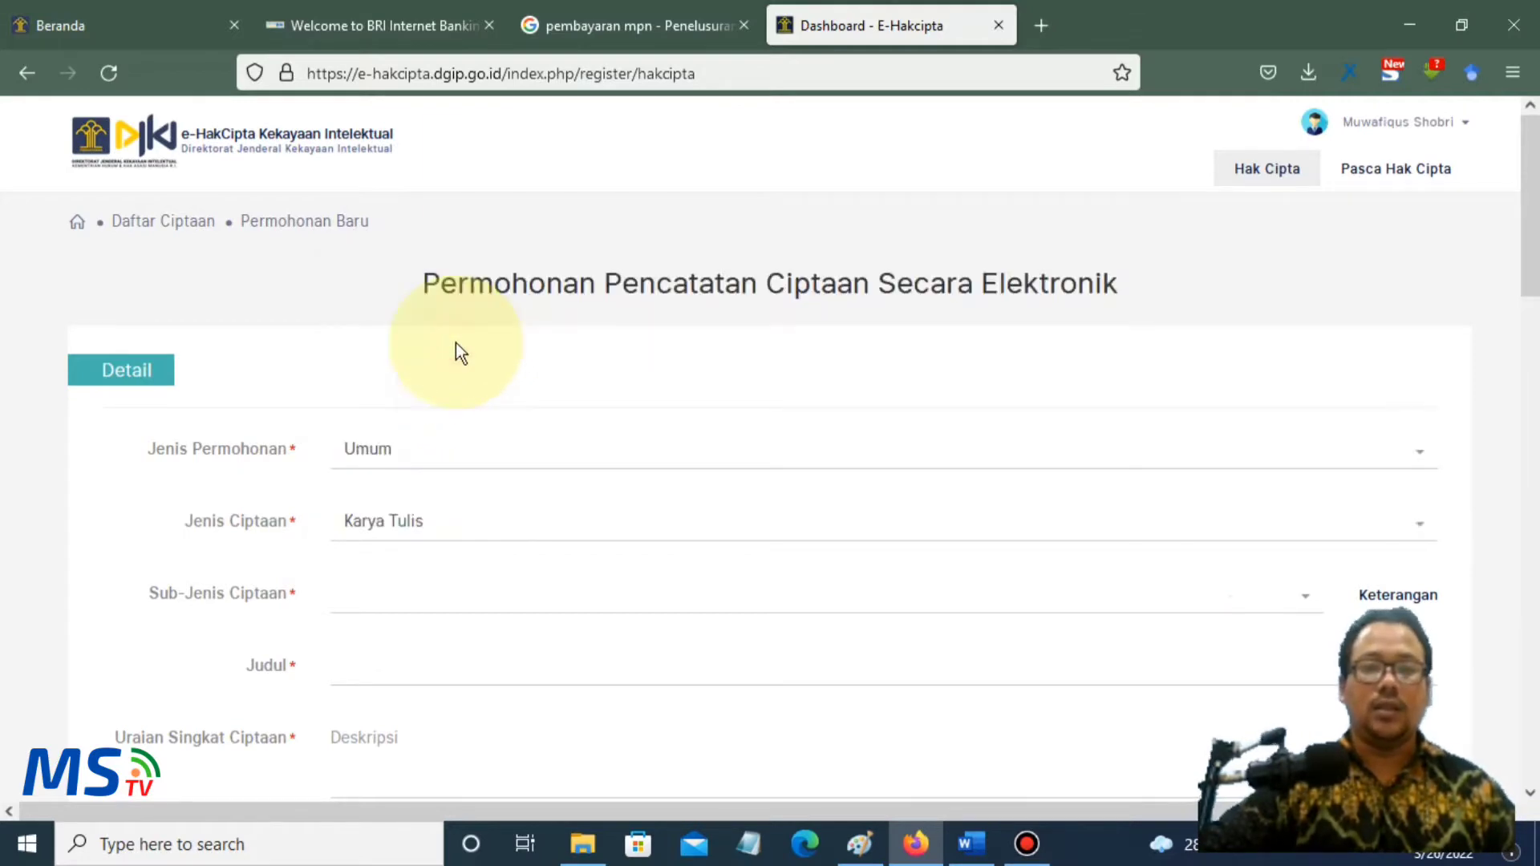
- Set the Sub-Jenis Ciptaan to Buku
left_click(499, 606)
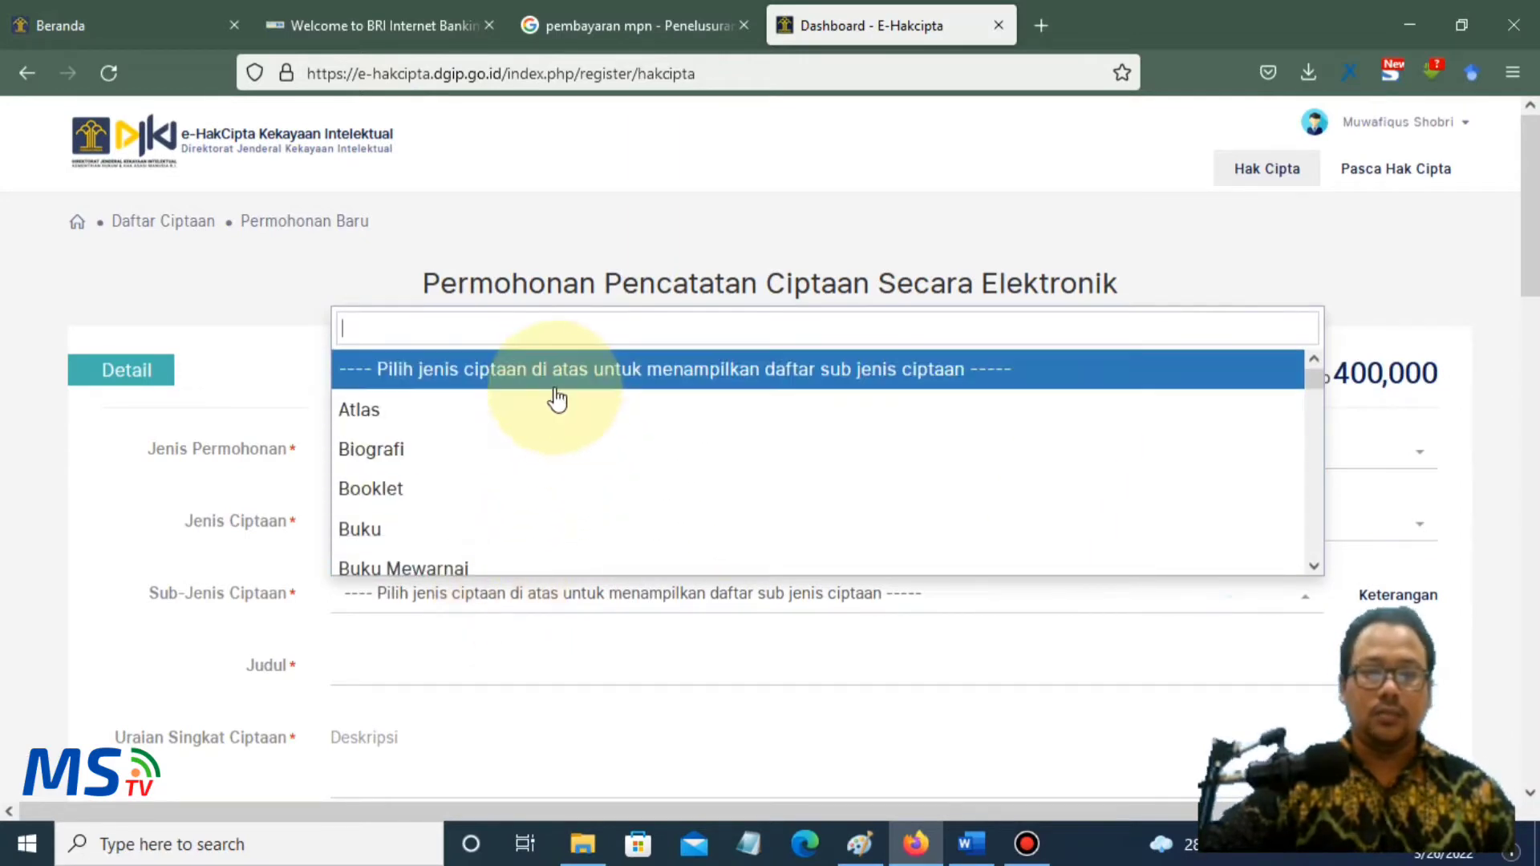
scroll(511, 532, "down", 3)
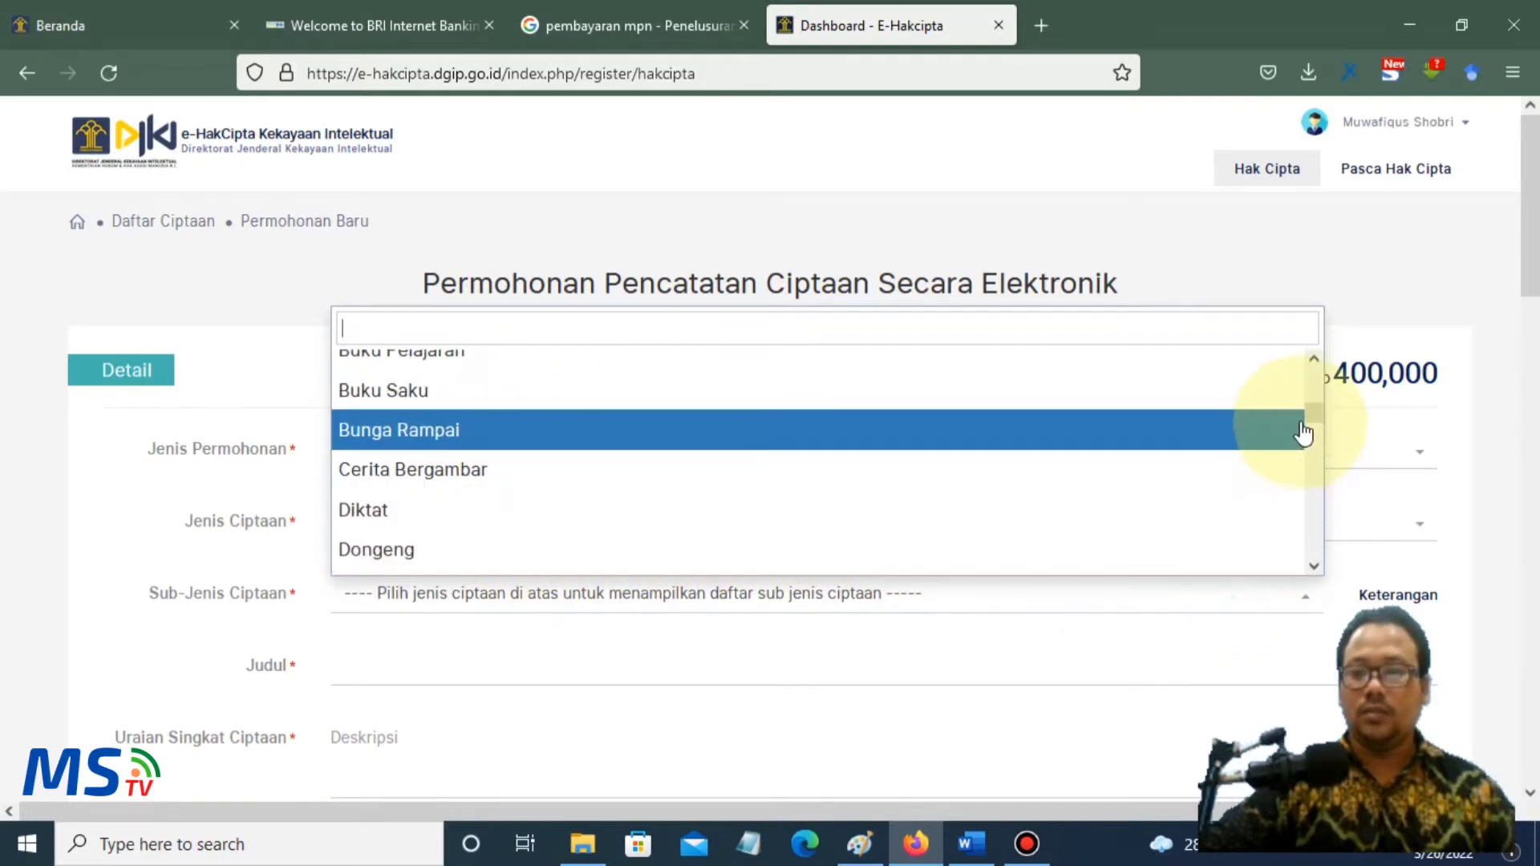
mouse_move(1314, 416)
left_mouse_down()
mouse_move(1312, 560)
mouse_move(1303, 376)
mouse_move(1310, 402)
left_mouse_up()
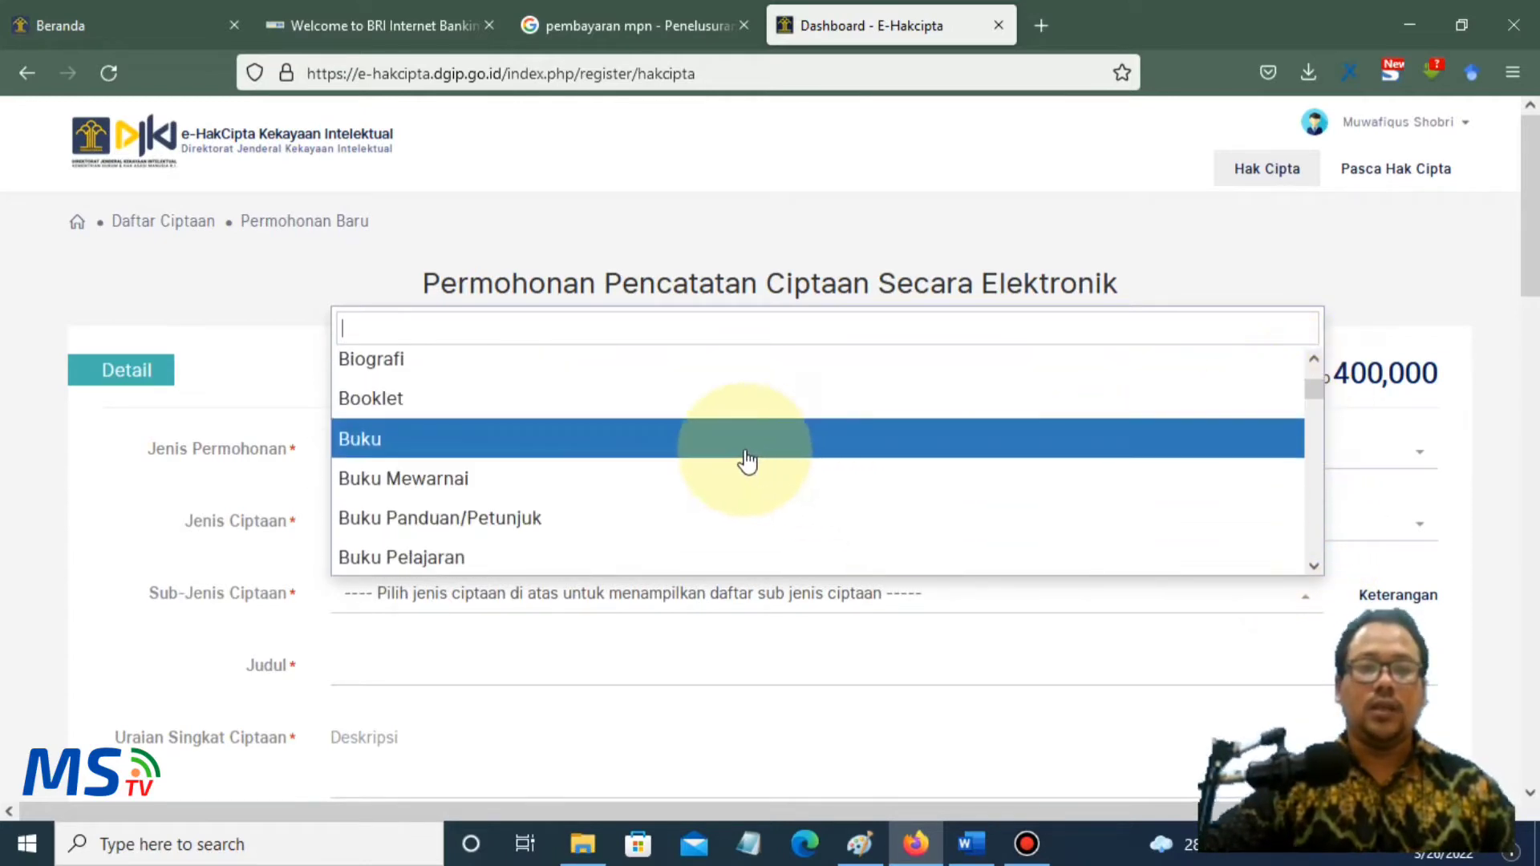
left_click(746, 451)
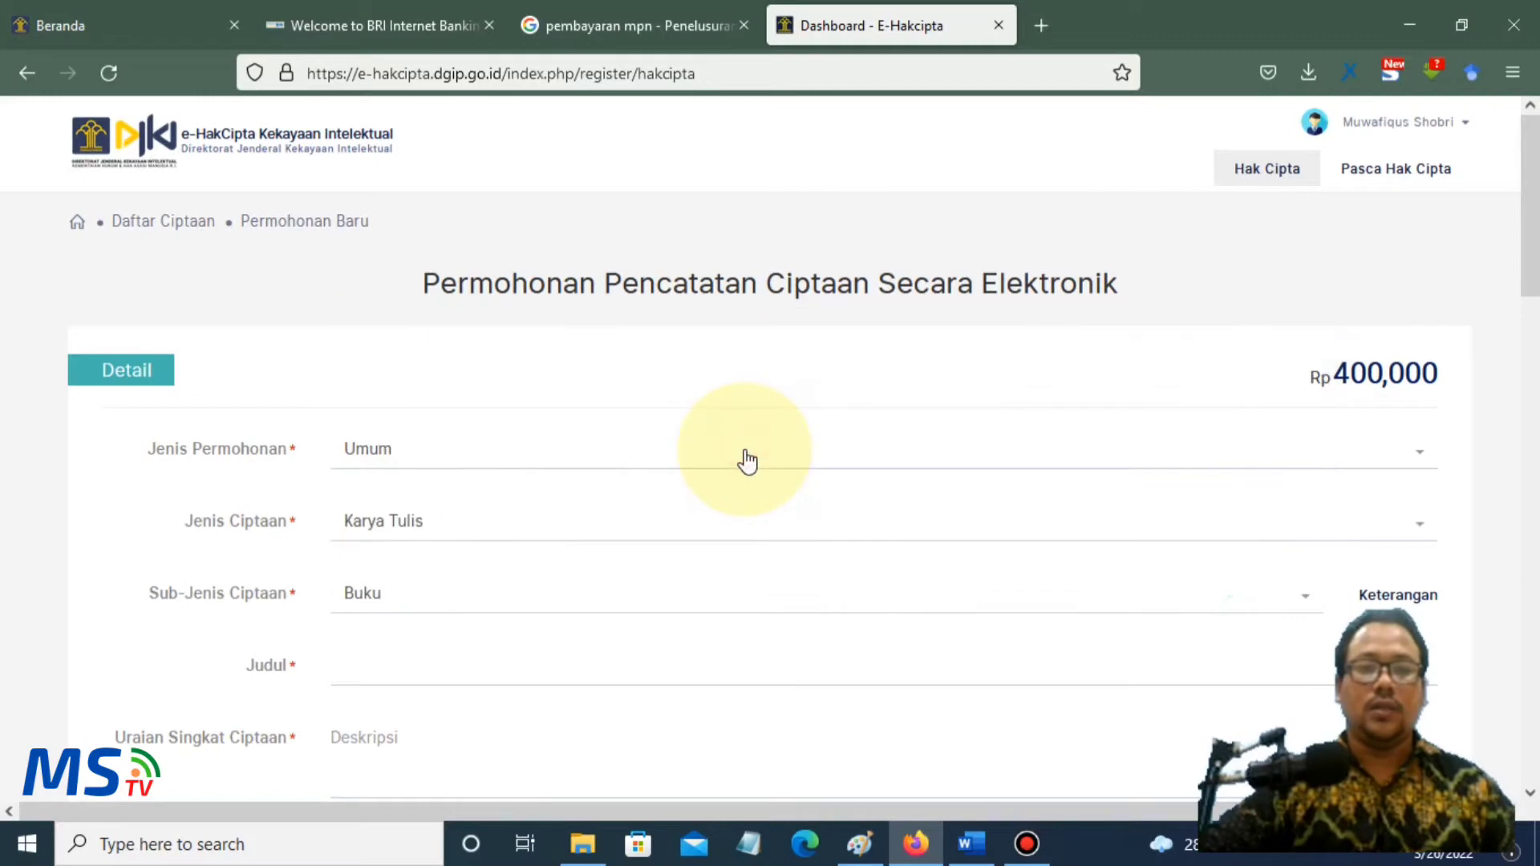
- Compare the application fees by switching Jenis Permohonan to UMK, Lembaga Pendidikan, Lembaga Litbang Pemerintah and back to Umum
left_click(1296, 385)
left_click_drag(1440, 375, 1321, 385)
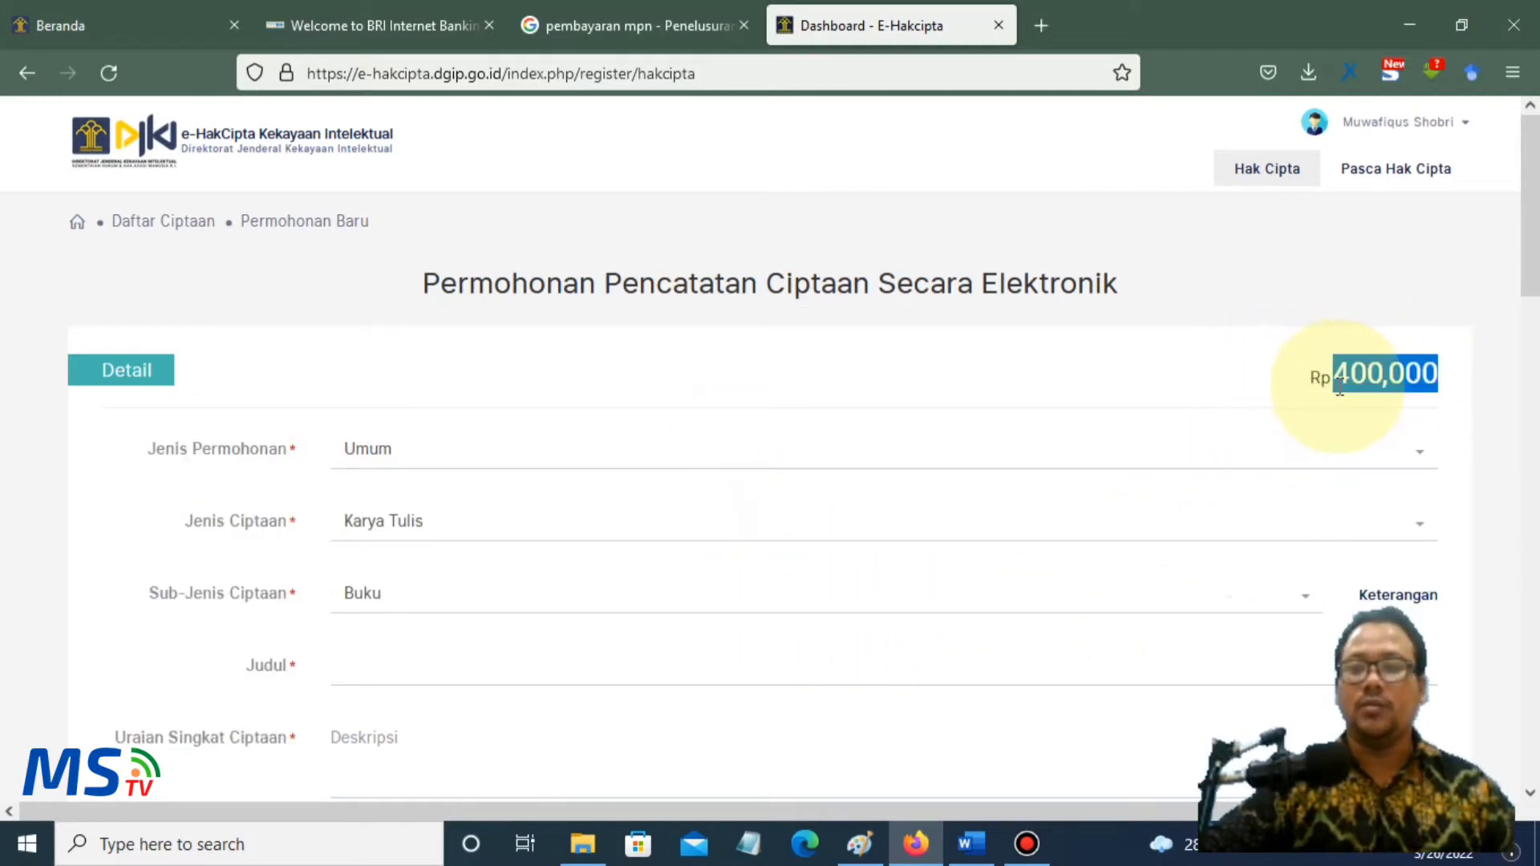
left_click(1222, 383)
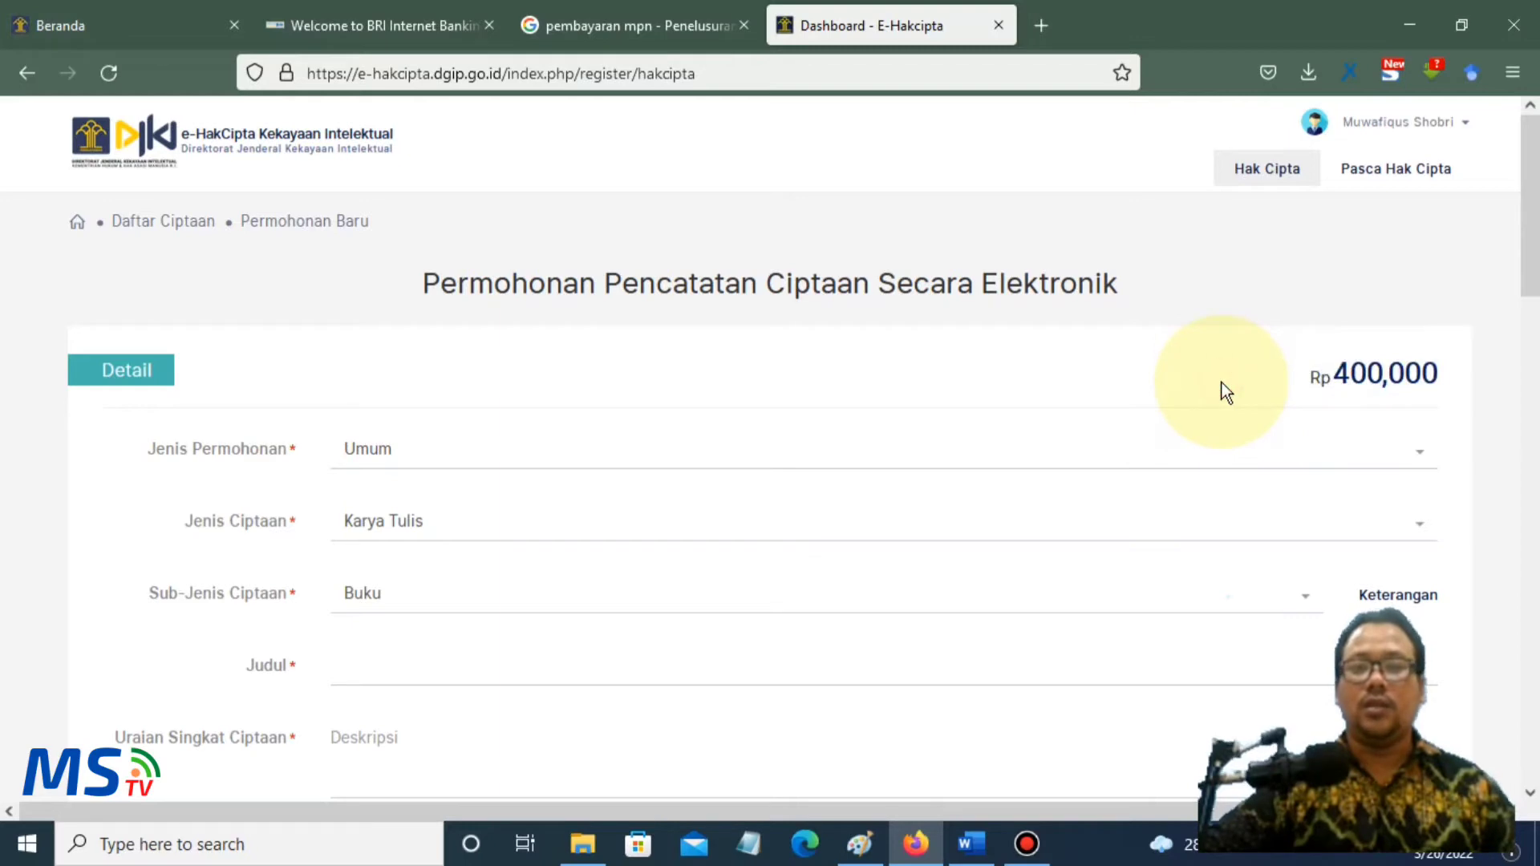
left_click(1094, 459)
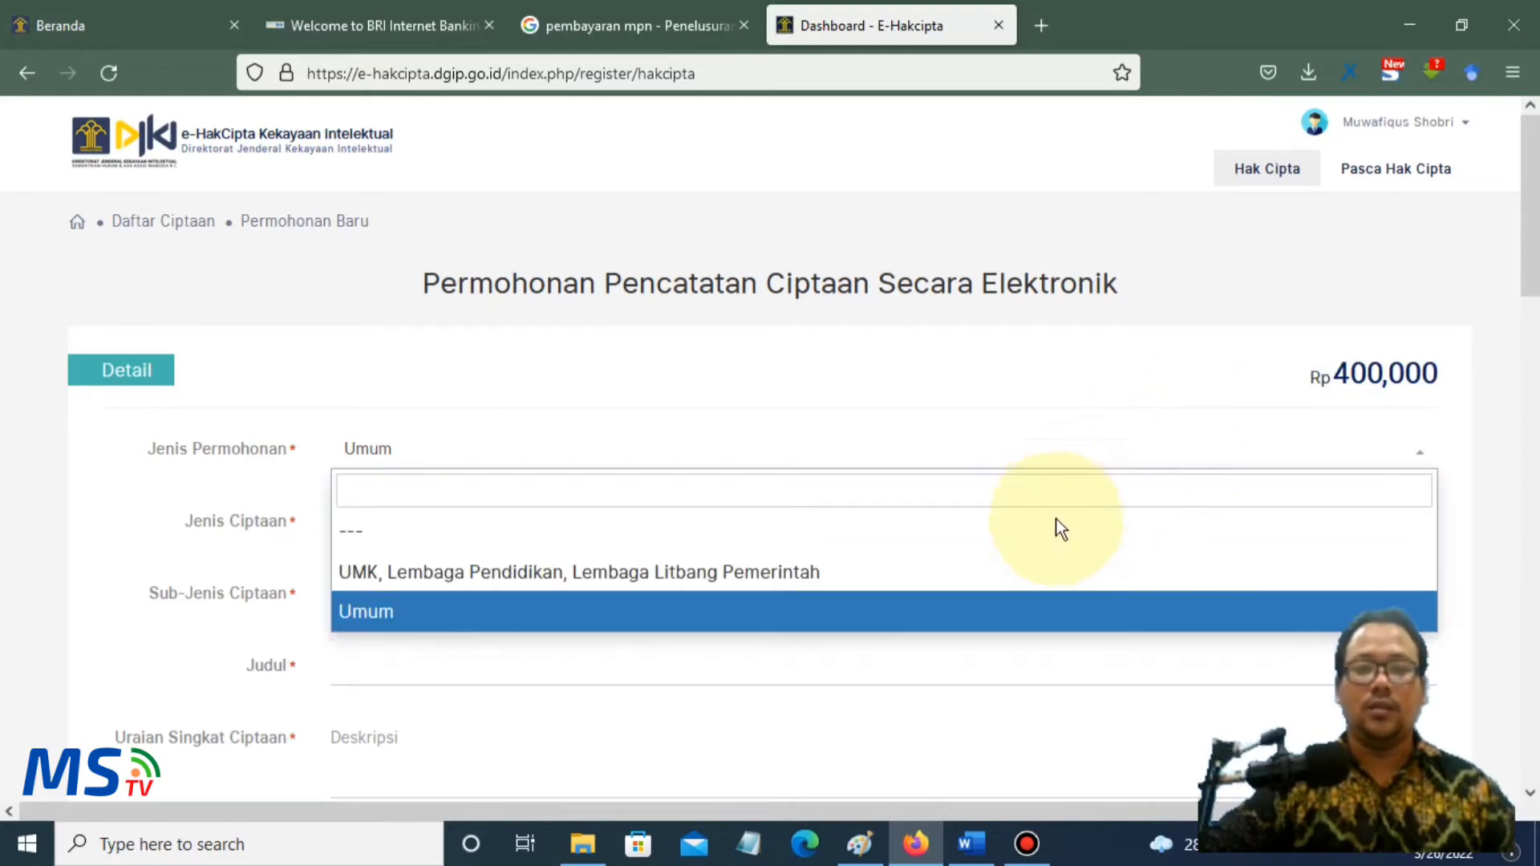
left_click(935, 588)
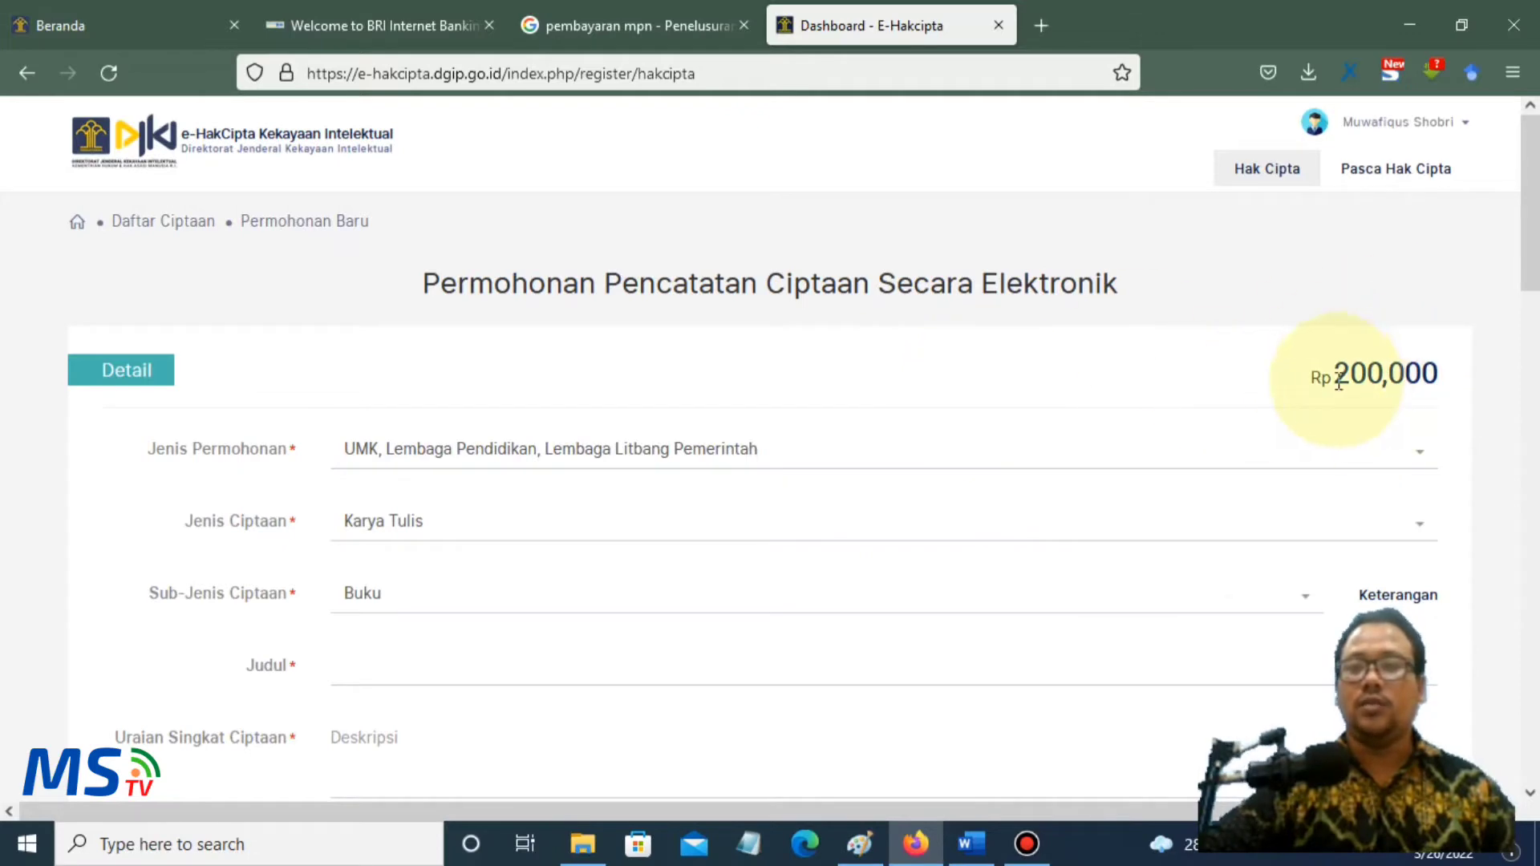
left_click(949, 459)
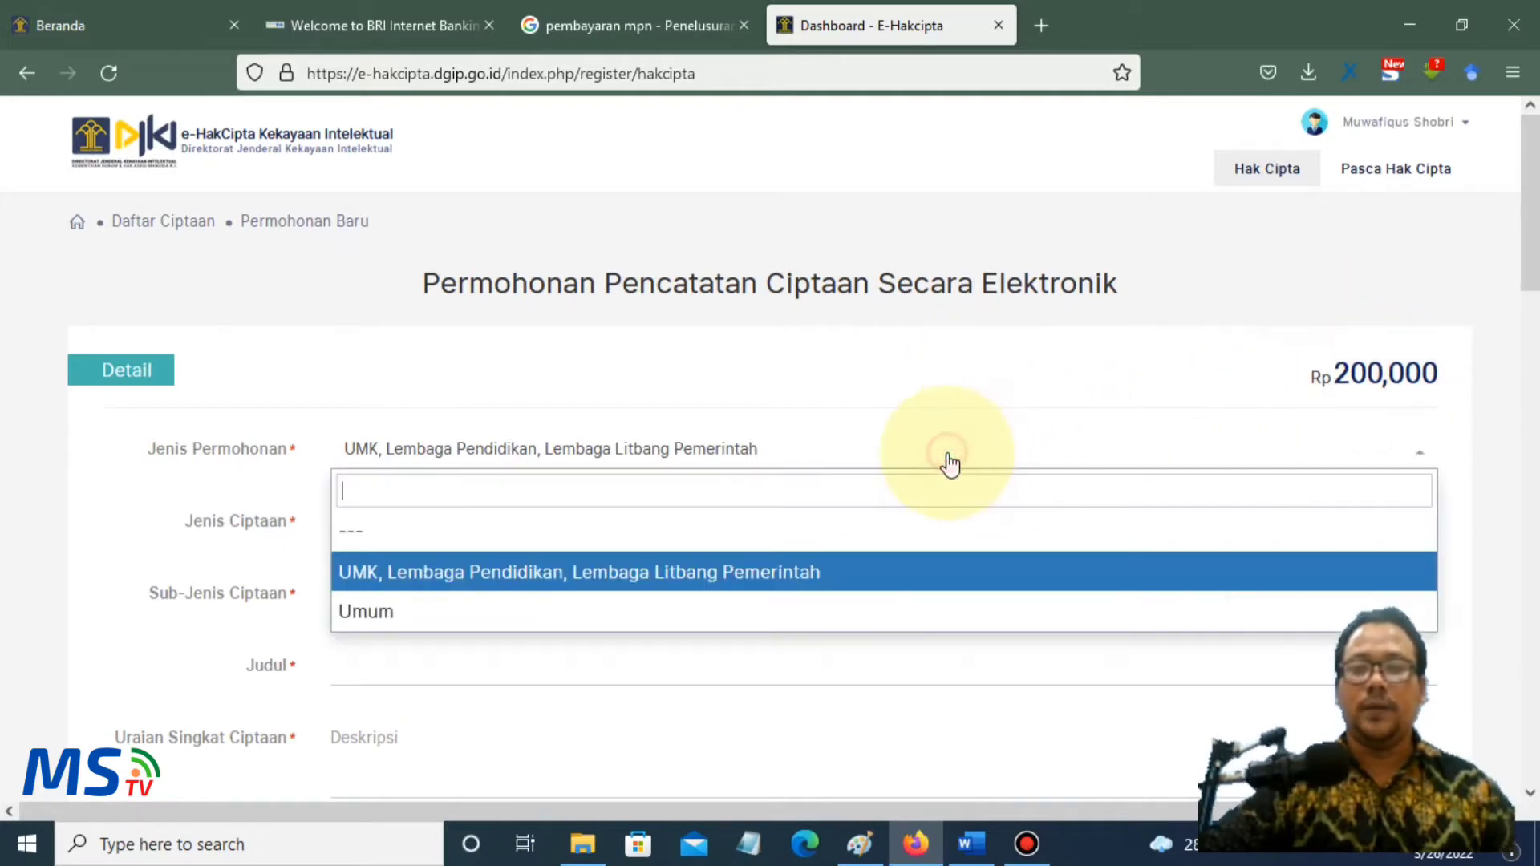
left_click(830, 616)
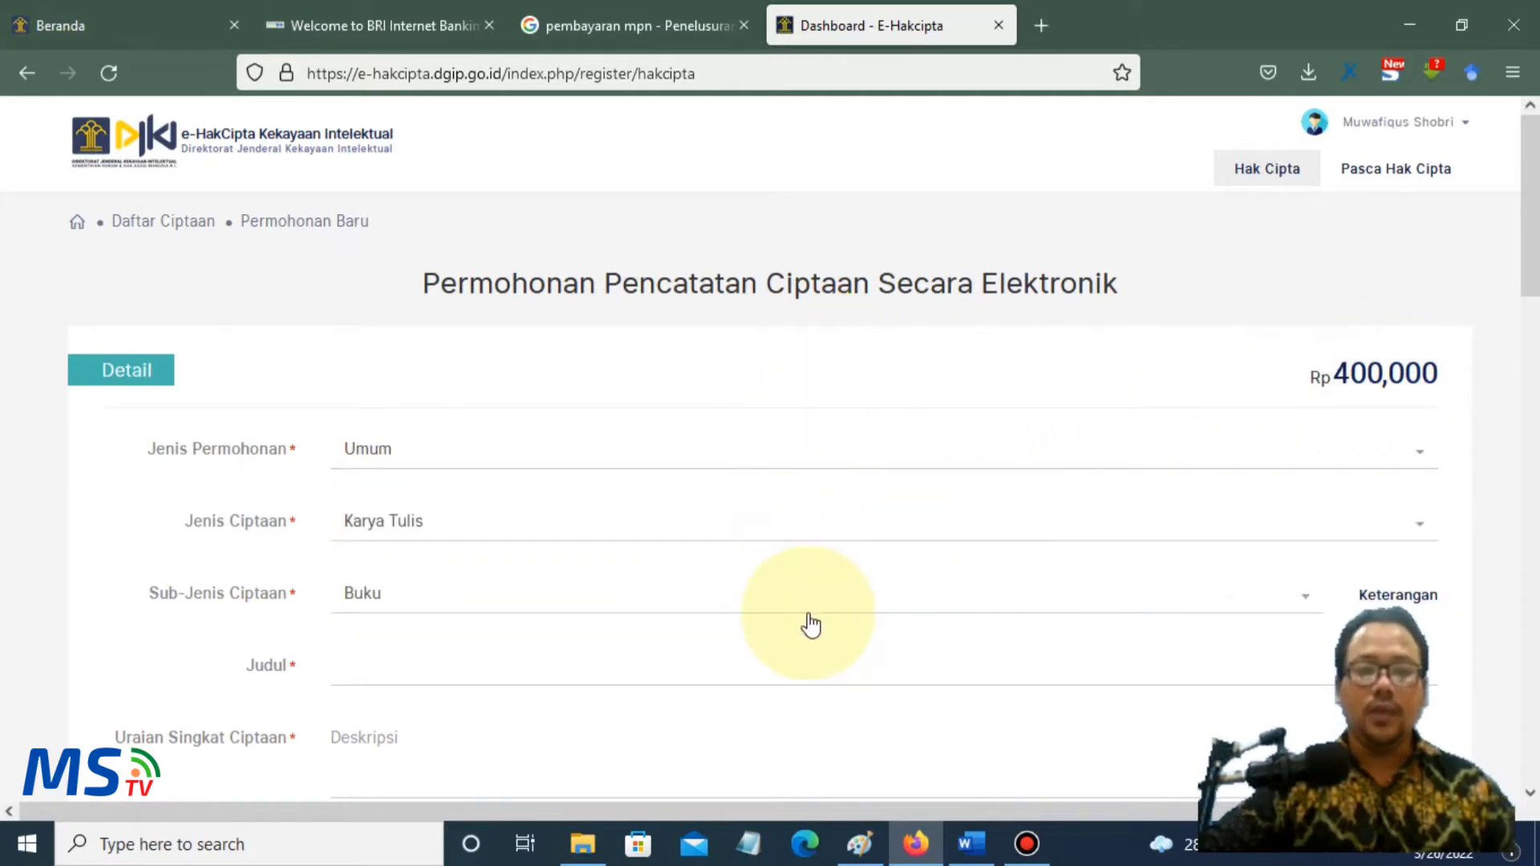
scroll(805, 622, "down", 3)
left_click(510, 379)
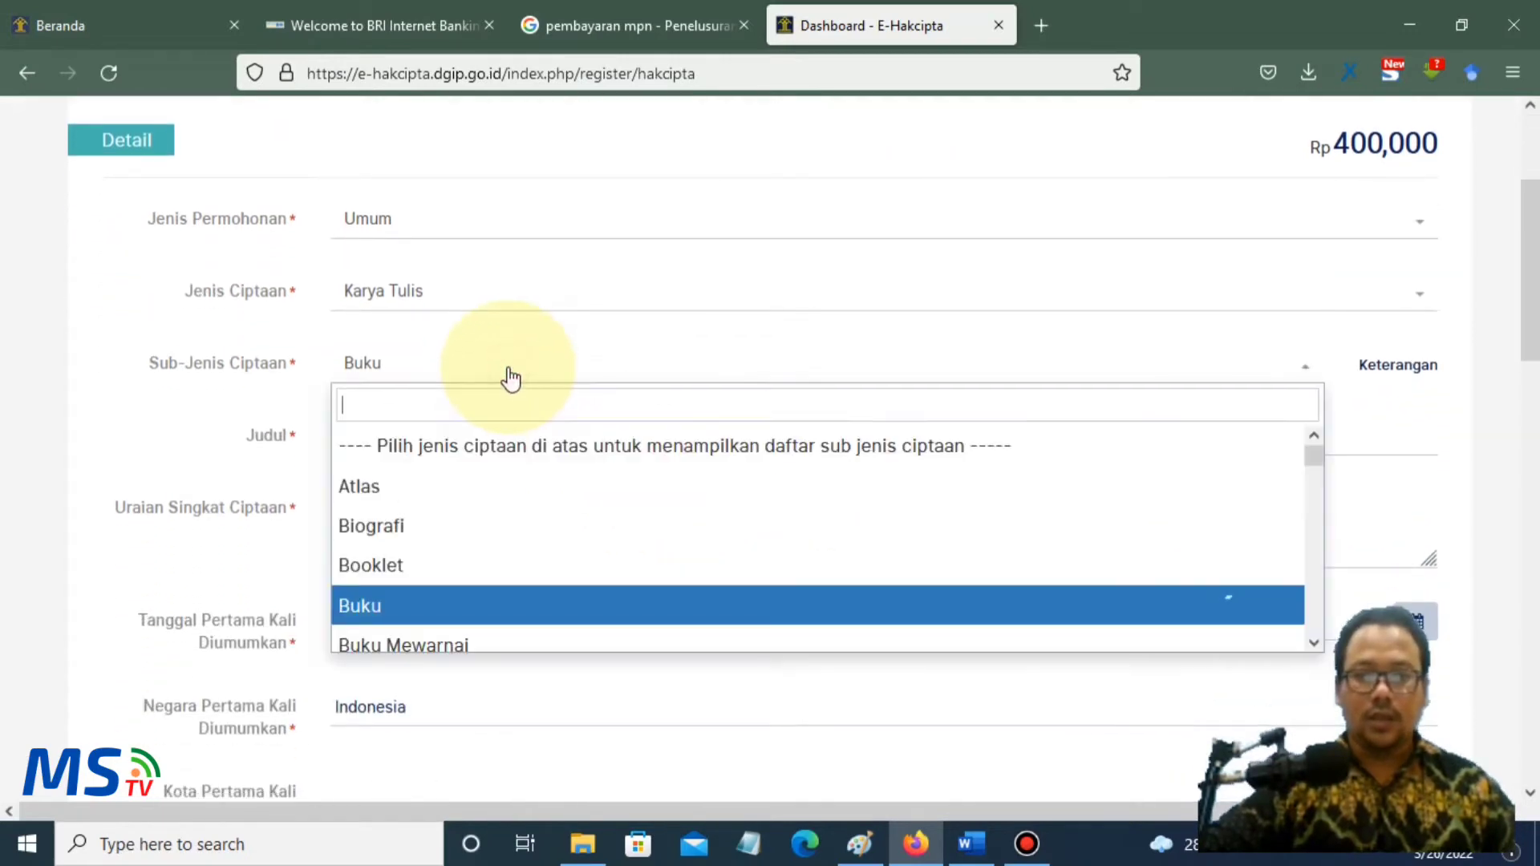
left_click(510, 377)
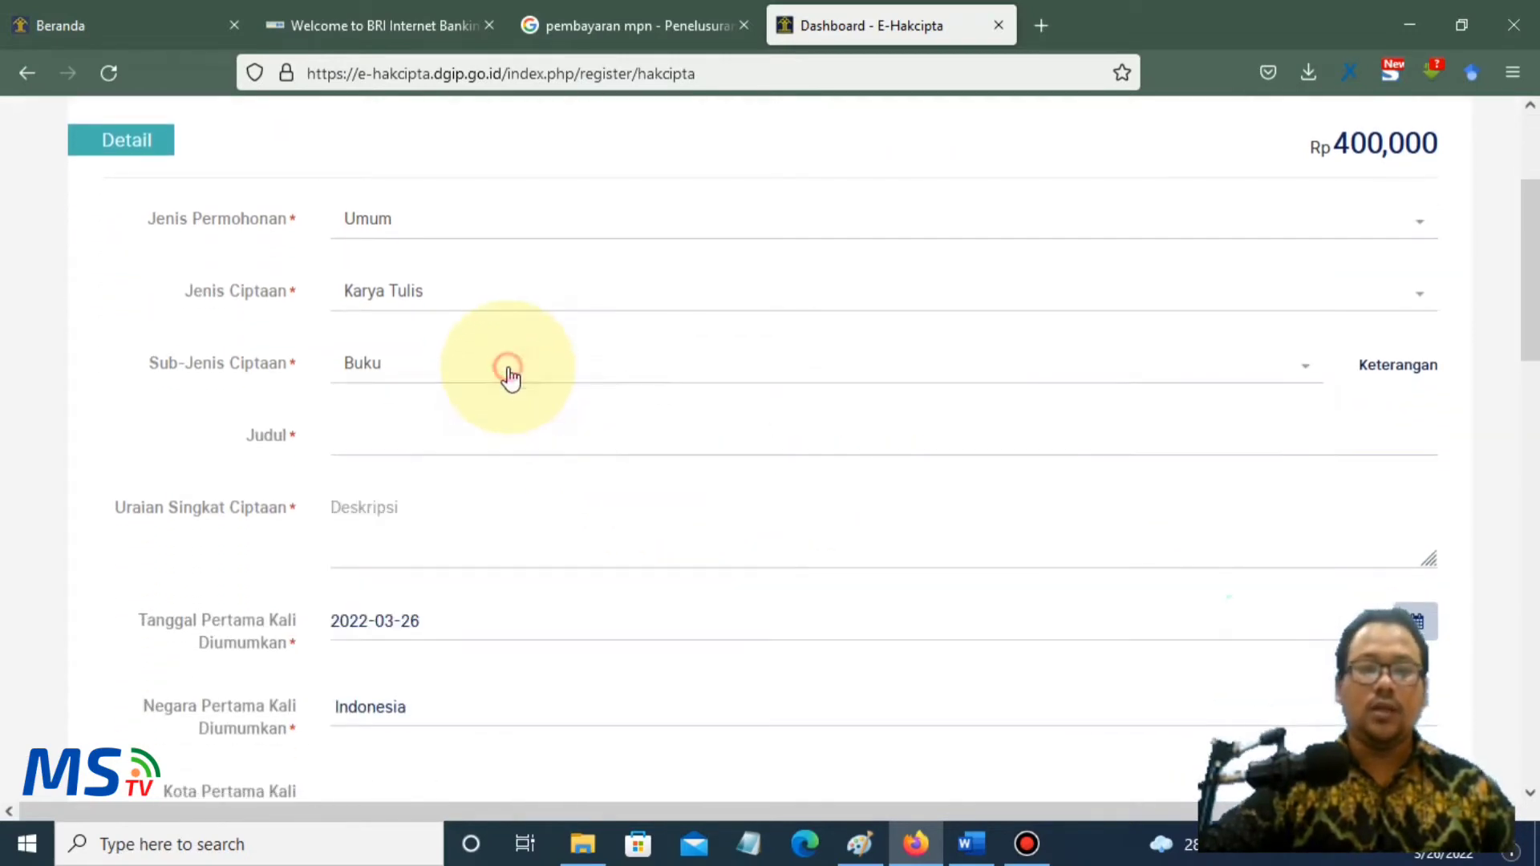
left_click(511, 378)
left_click(510, 377)
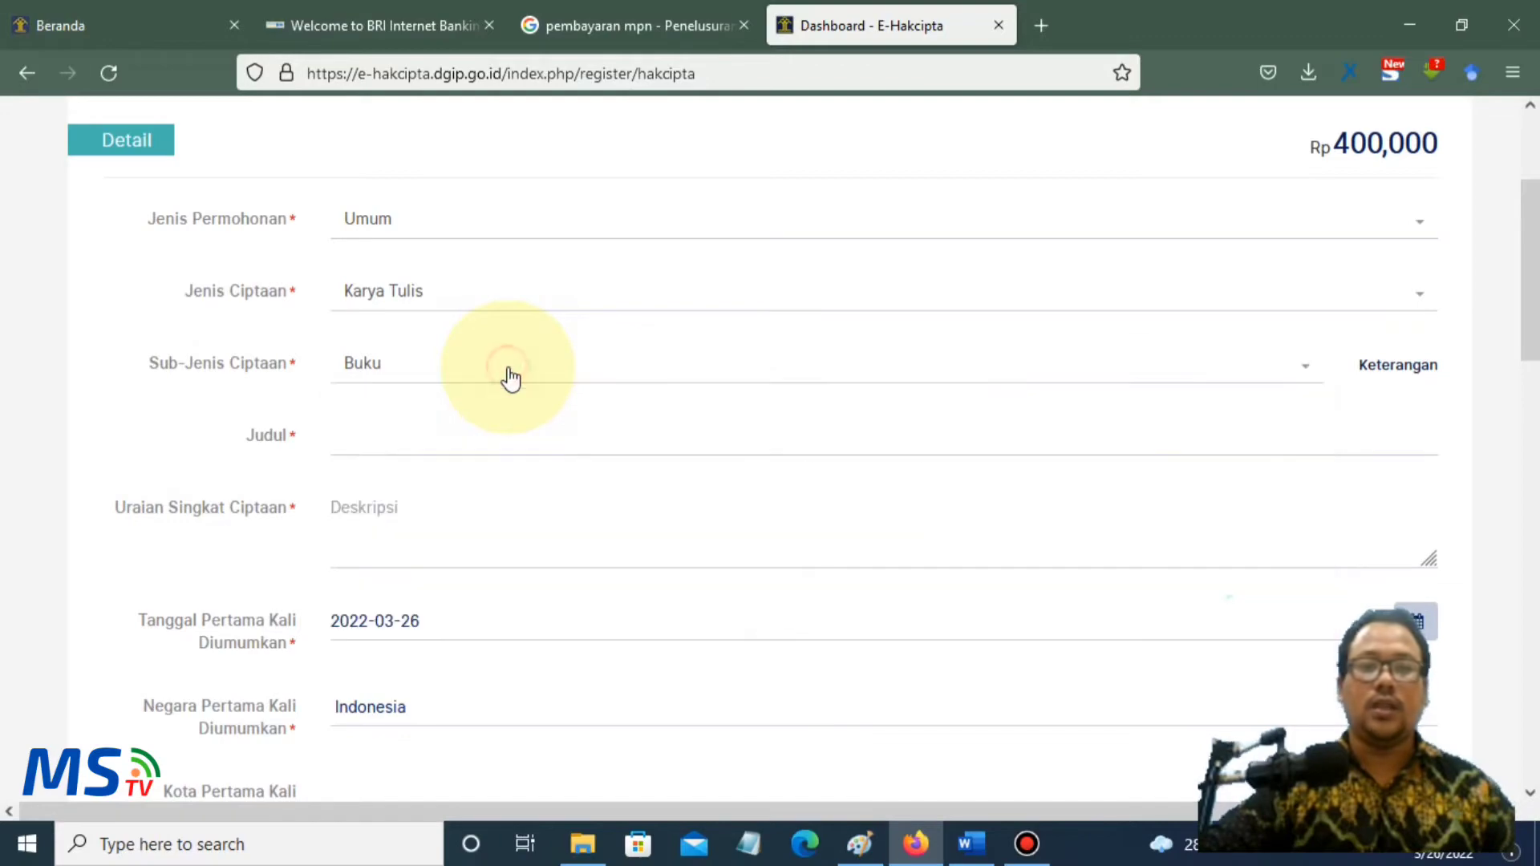
left_click(510, 379)
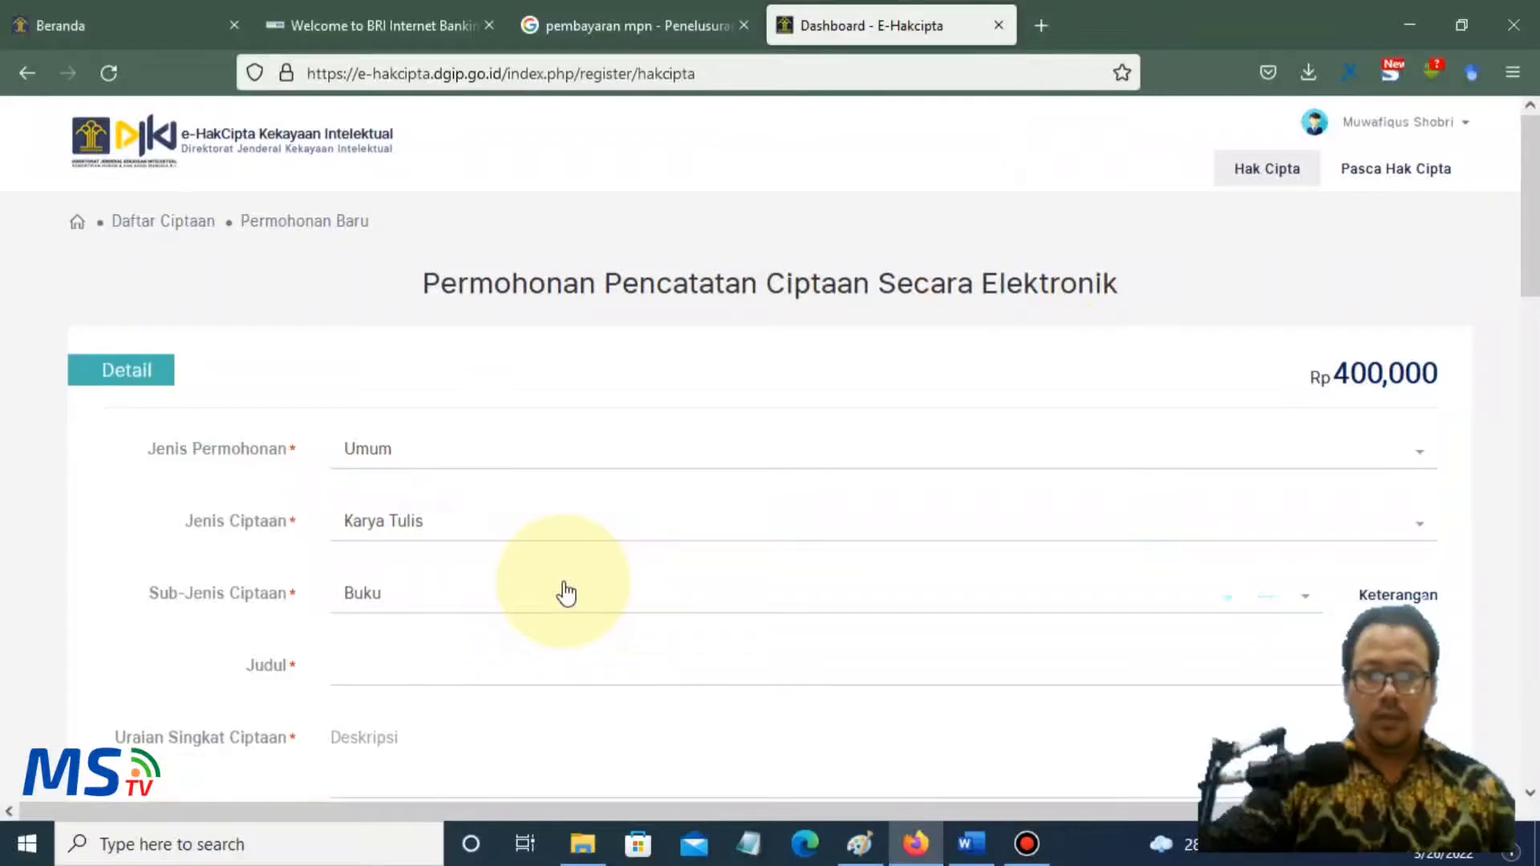
- Look over the Judul, Uraian Singkat Ciptaan and first publication fields, and the Data Kuasa, Data Pencipta and Data Pemegang Hak Cipta sections
scroll(564, 591, "down", 3)
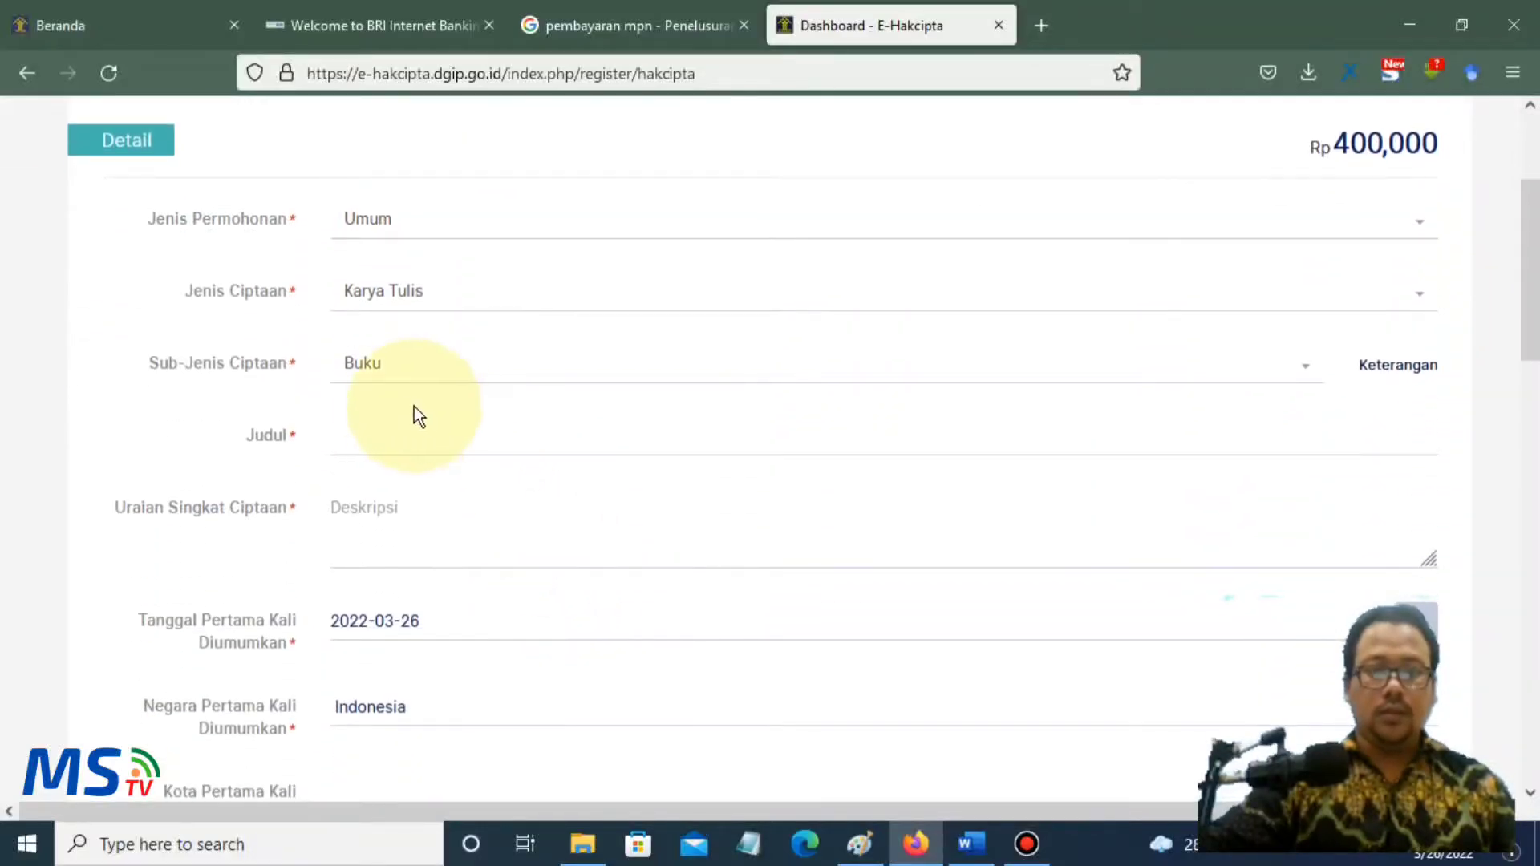
left_click(420, 445)
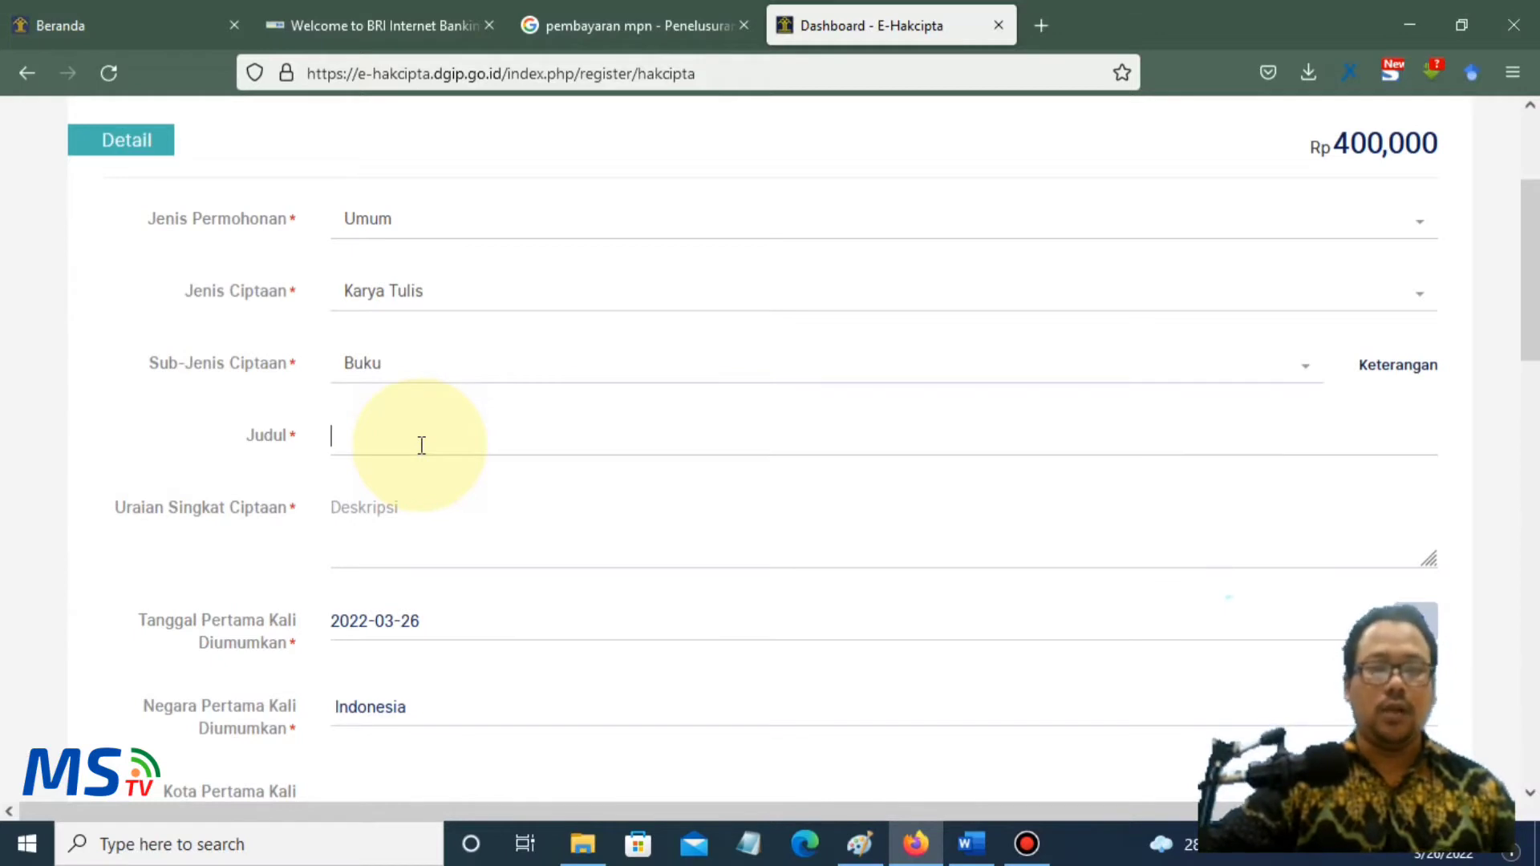
left_click(403, 511)
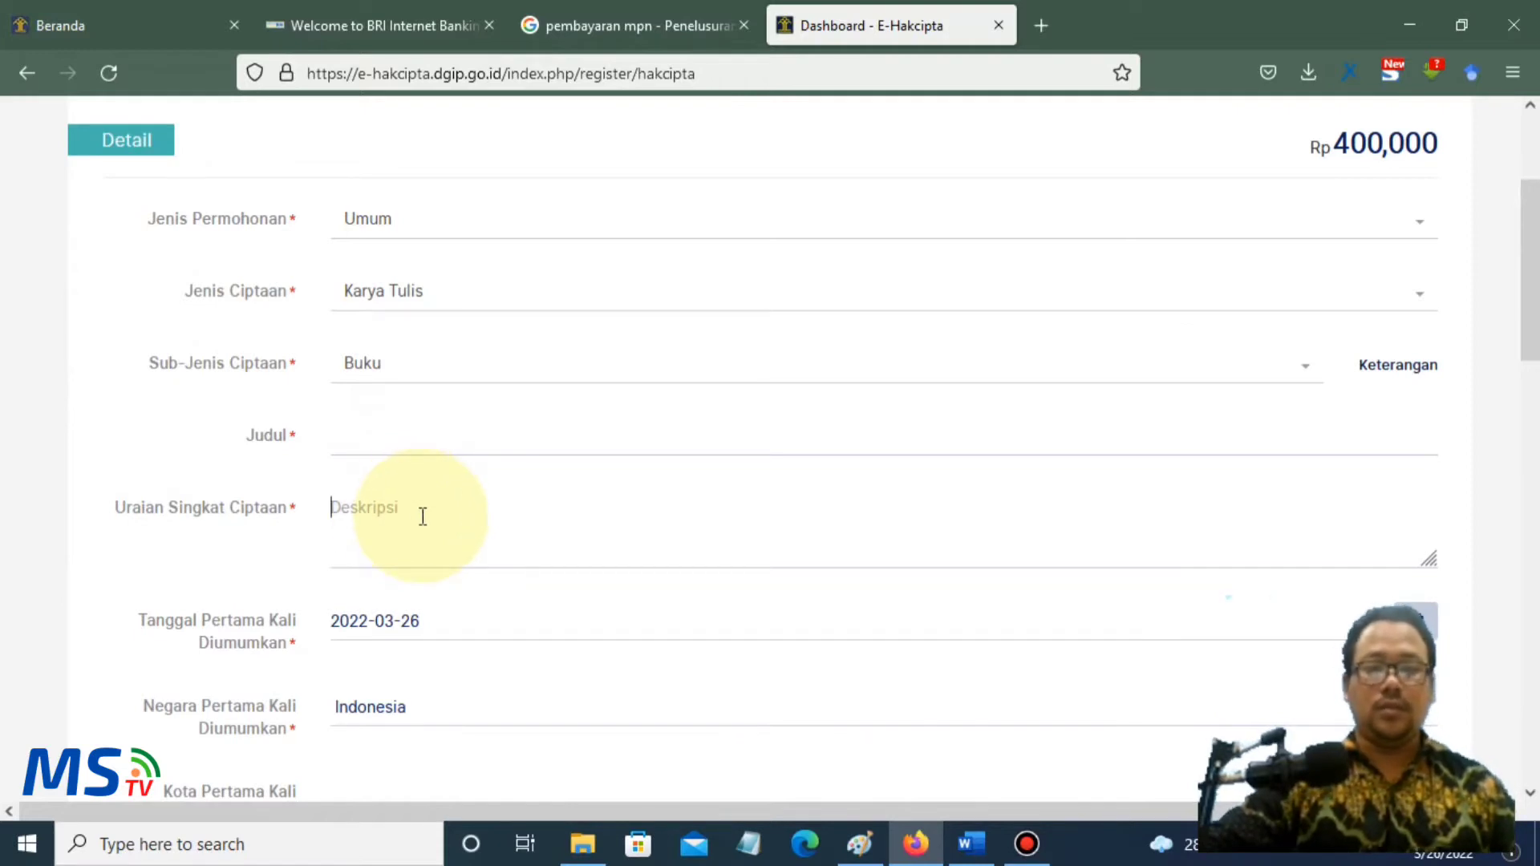
scroll(417, 511, "down", 2)
scroll(478, 584, "down", 3)
scroll(478, 584, "down", 1)
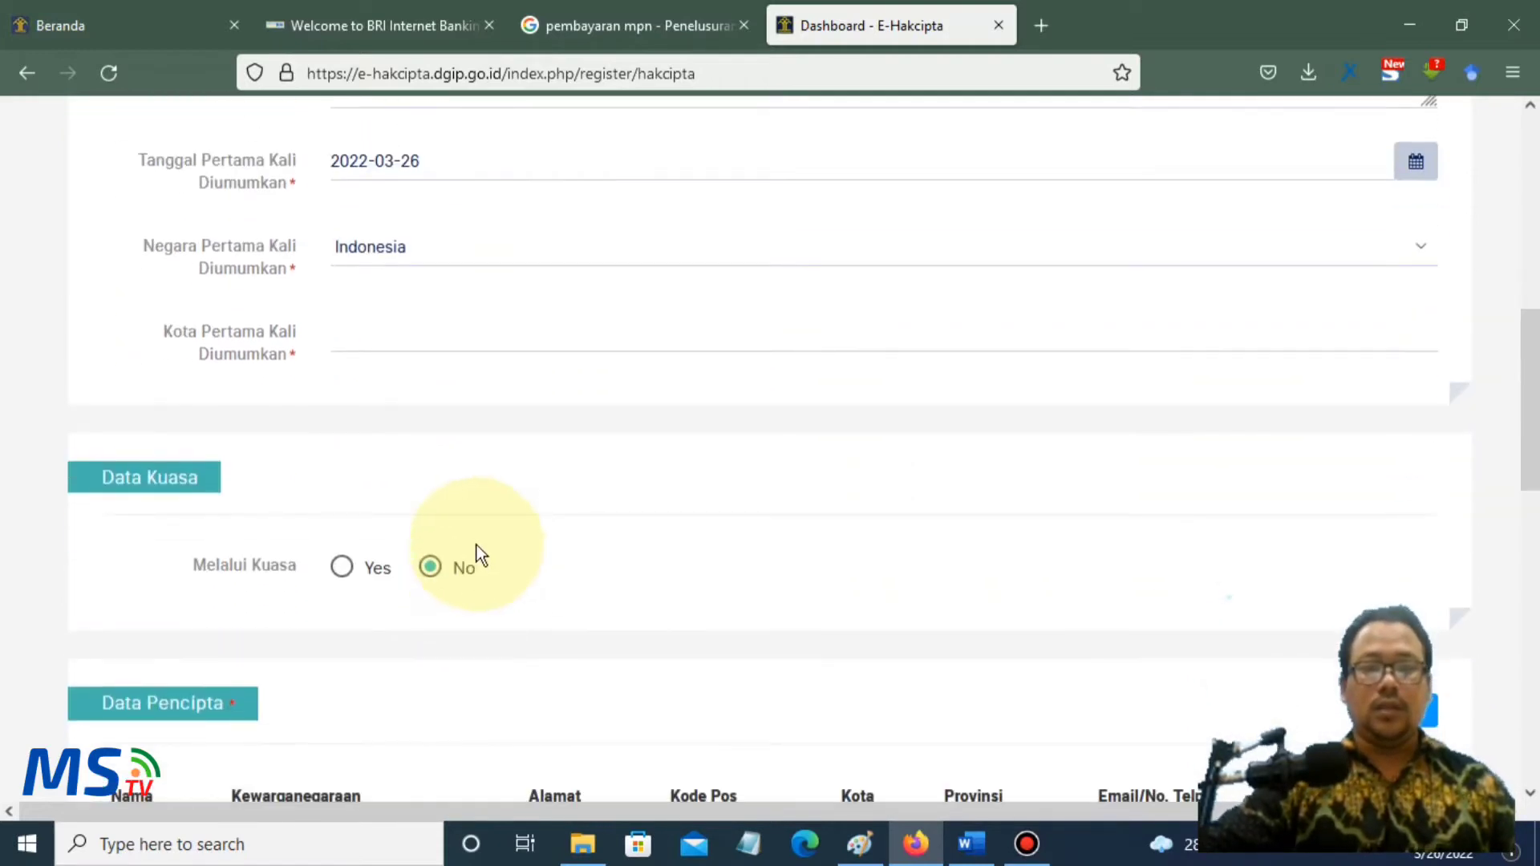
scroll(392, 334, "up", 2)
left_click(463, 280)
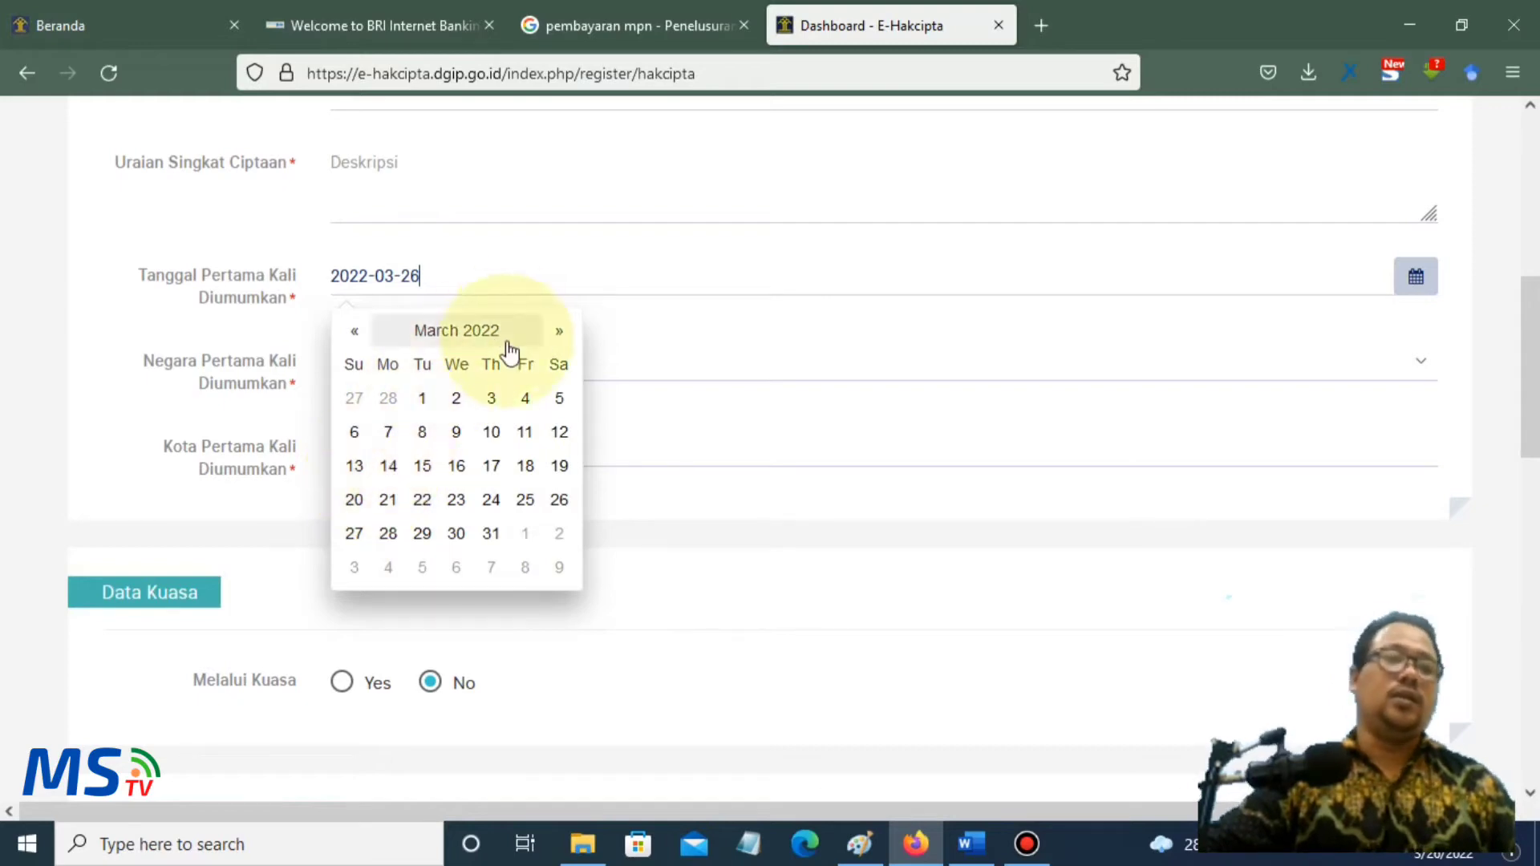
left_click(130, 334)
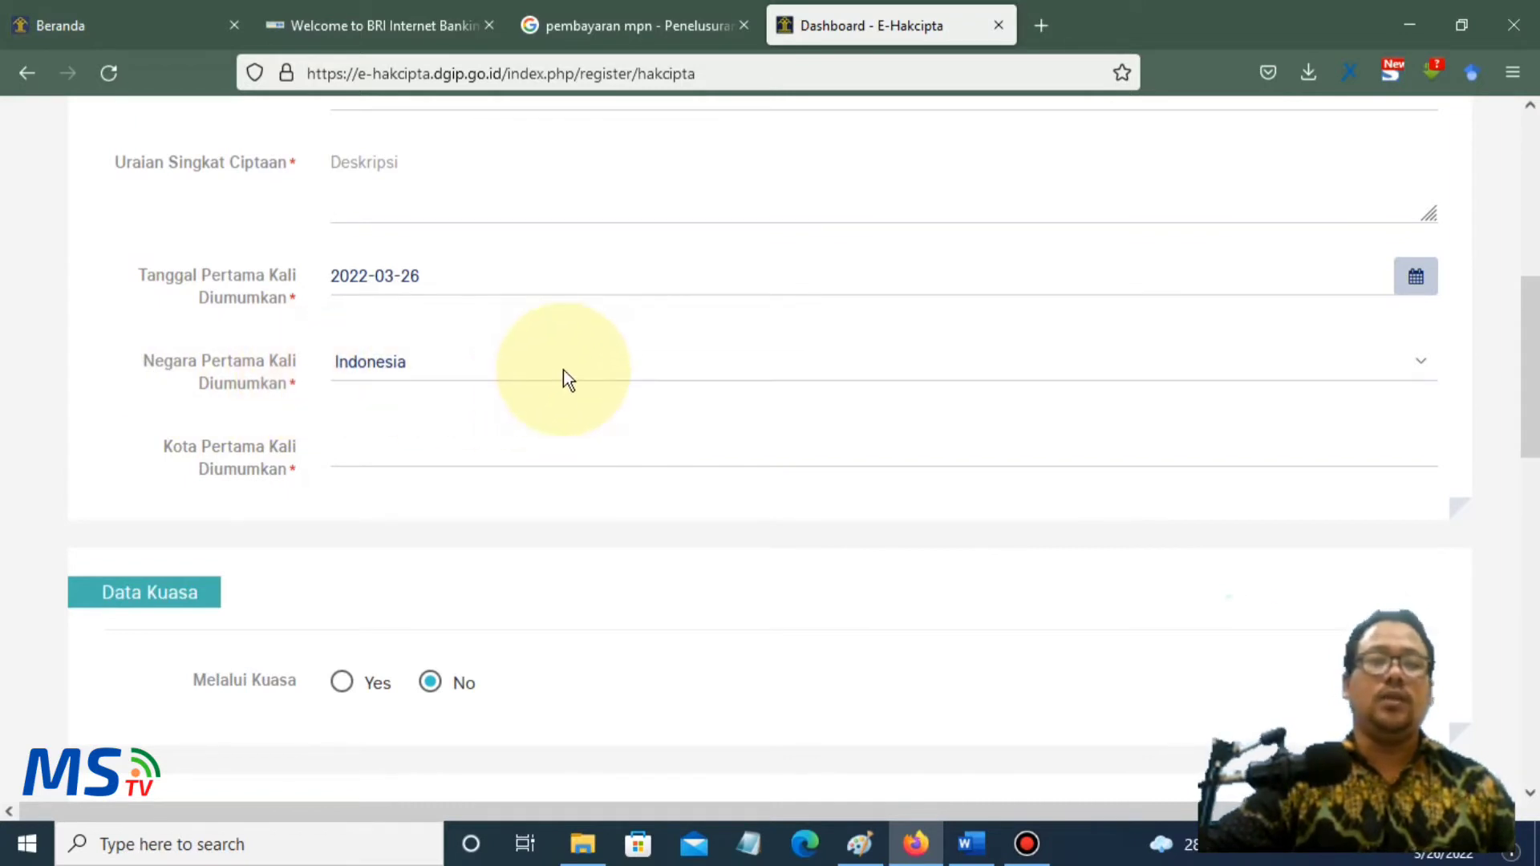
left_click(426, 460)
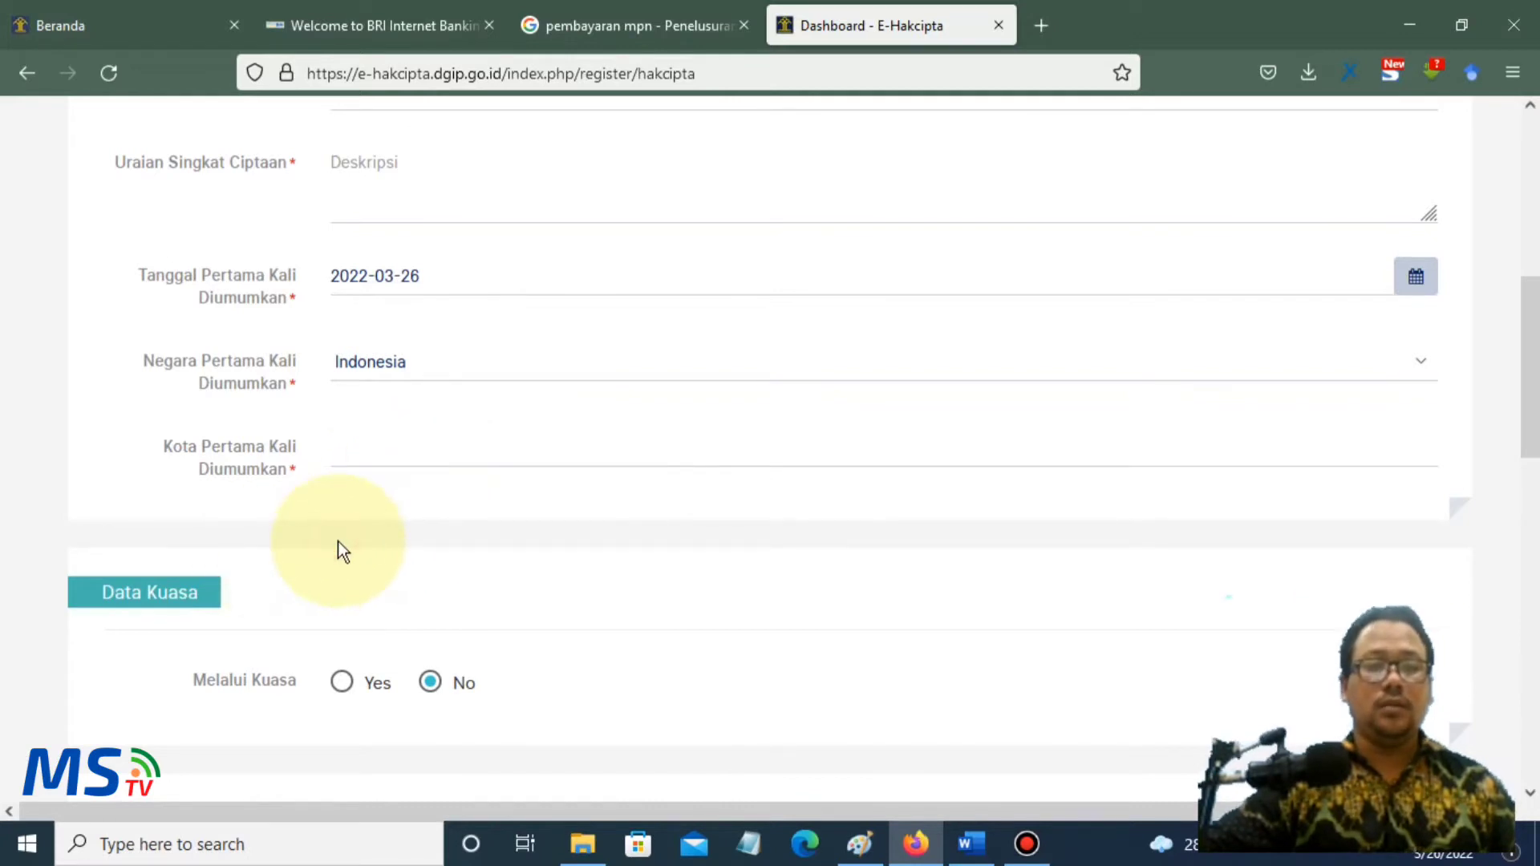
scroll(339, 542, "down", 4)
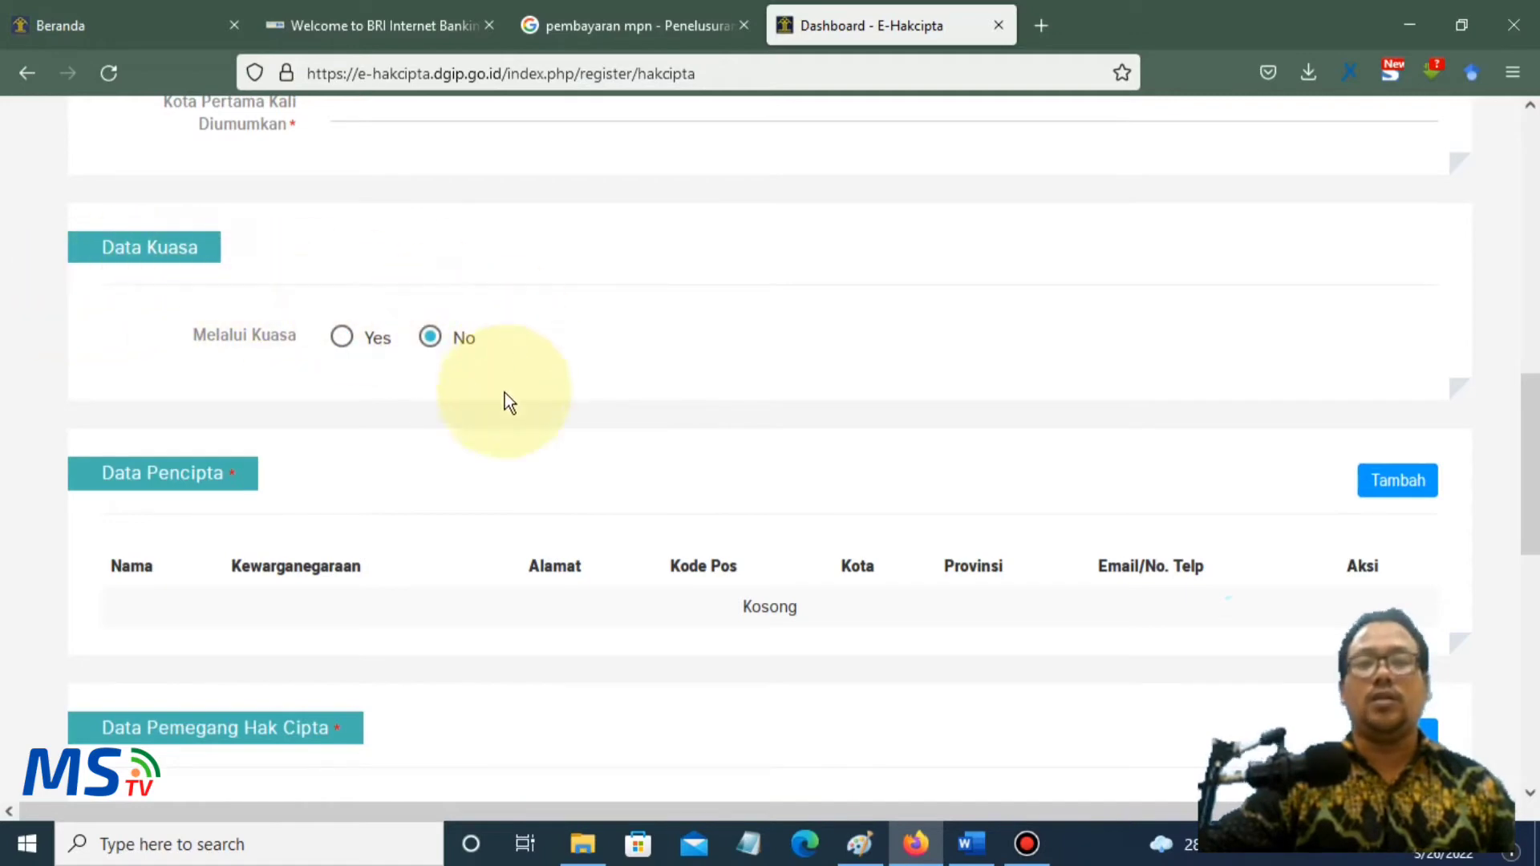
scroll(427, 518, "down", 1)
scroll(427, 518, "down", 3)
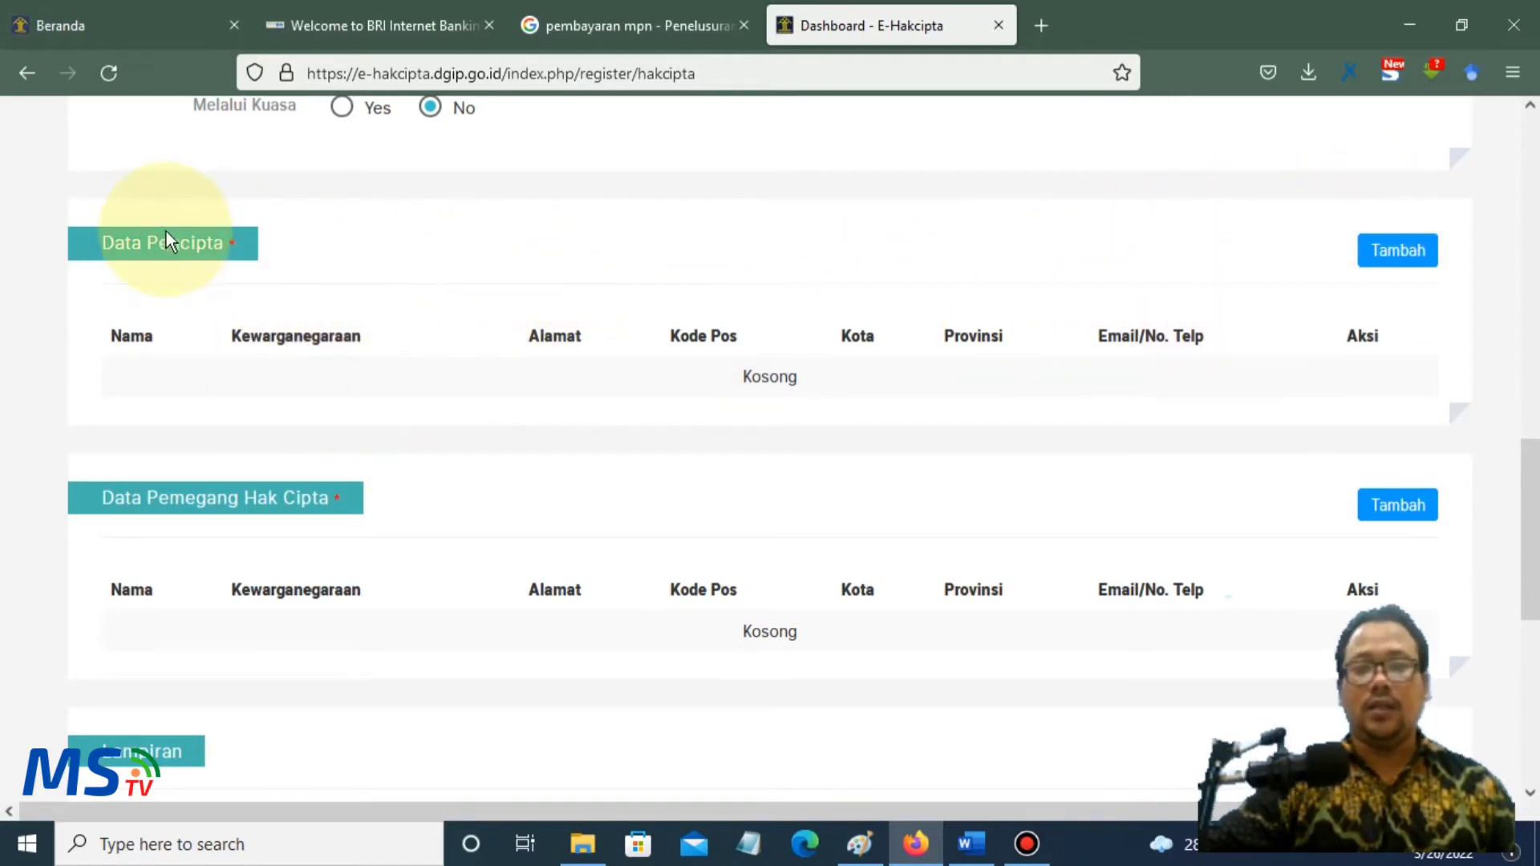
- Examine the Tambah Pencipta form's personal, address and Perusahaan fields and its option to make the creator also the copyright holder
left_click(1400, 253)
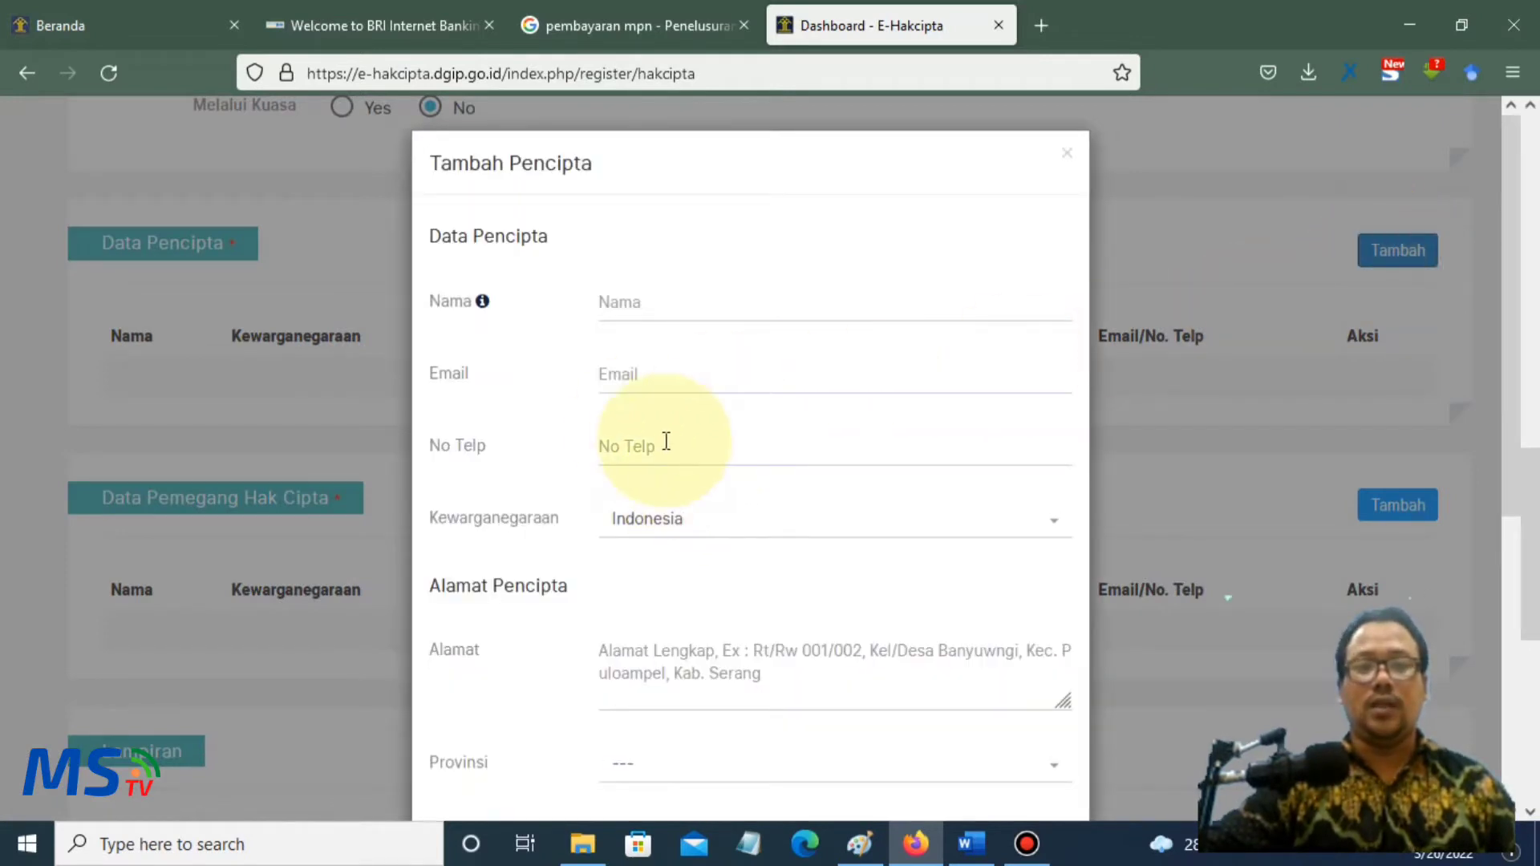
left_click(715, 299)
left_click(700, 384)
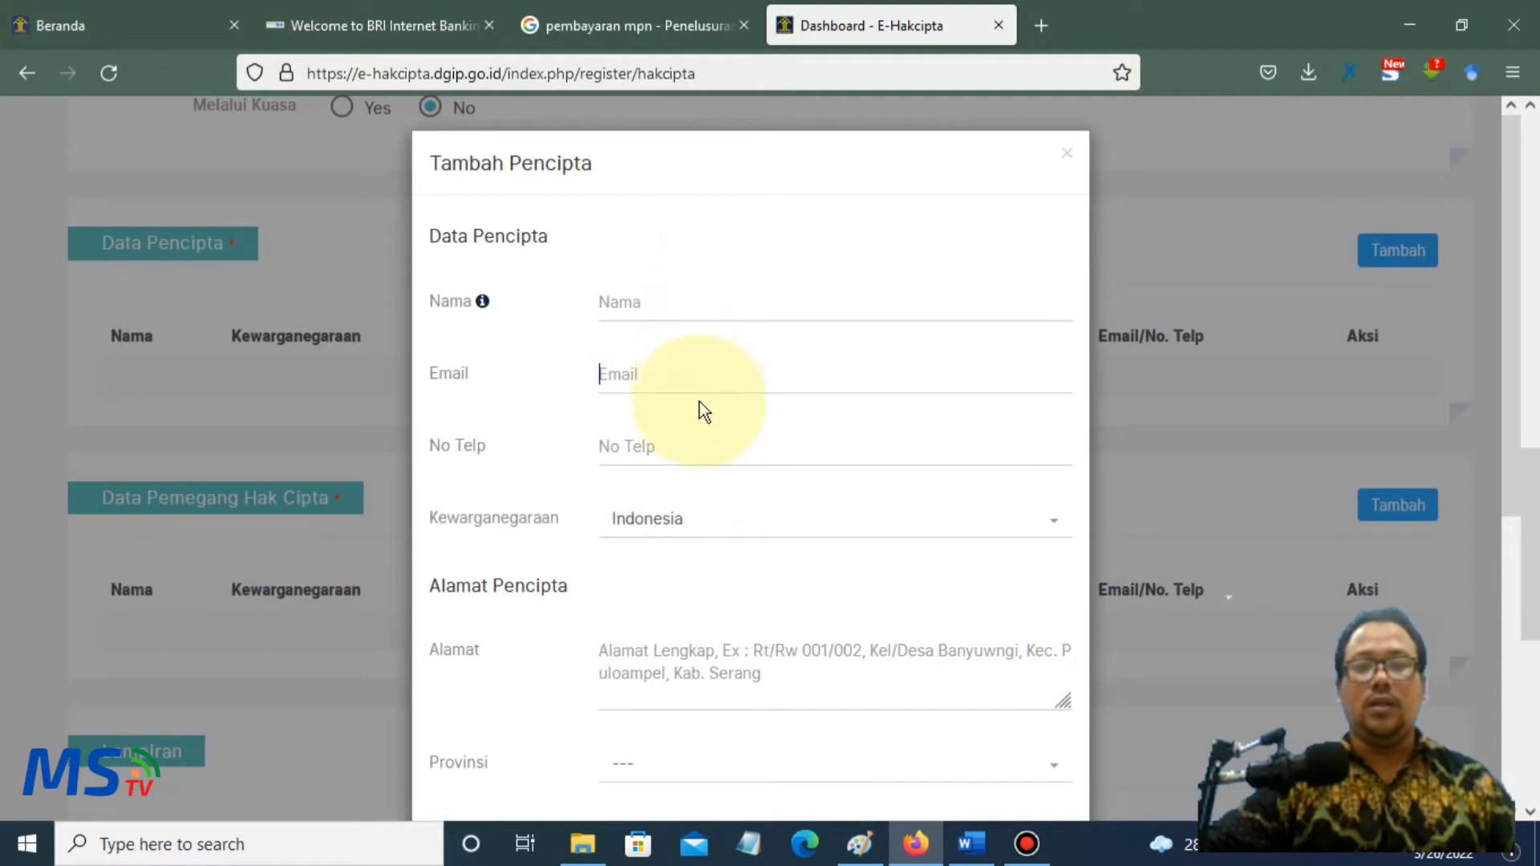
left_click(701, 434)
scroll(738, 547, "down", 1)
scroll(738, 547, "down", 4)
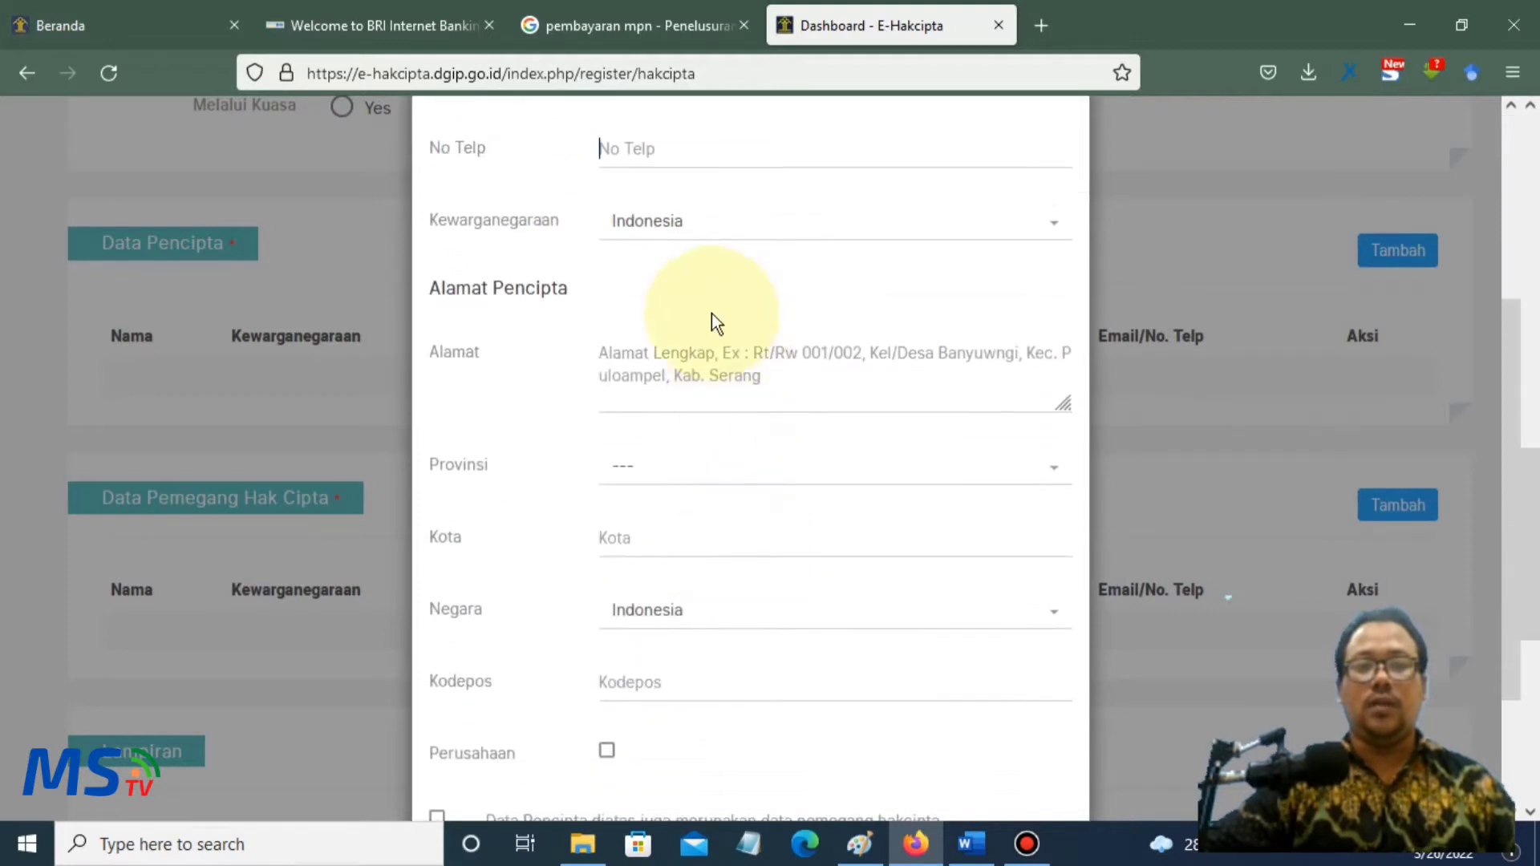
left_click(712, 358)
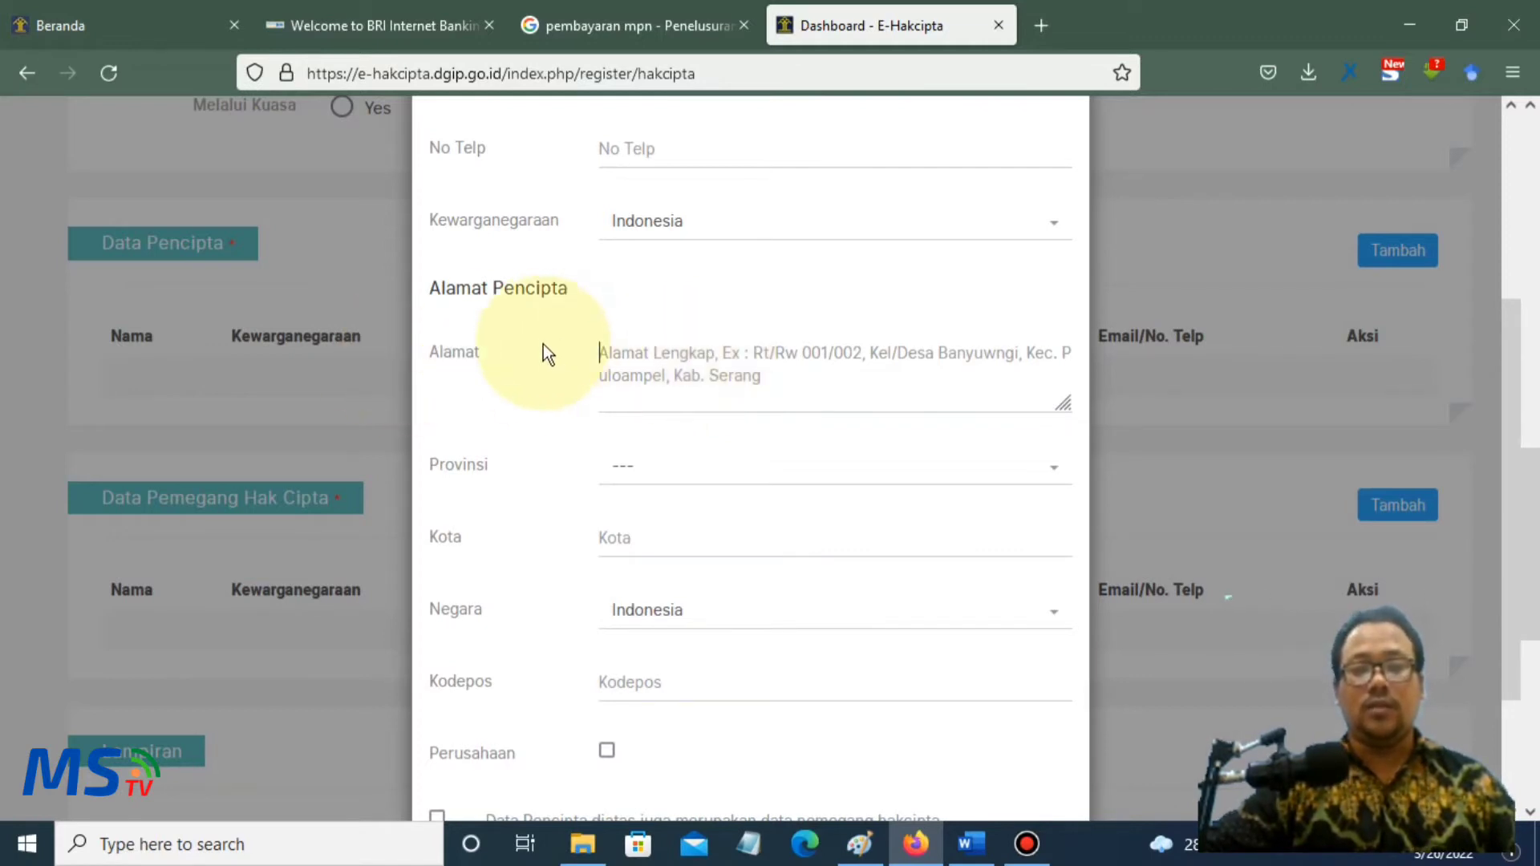
scroll(651, 551, "down", 3)
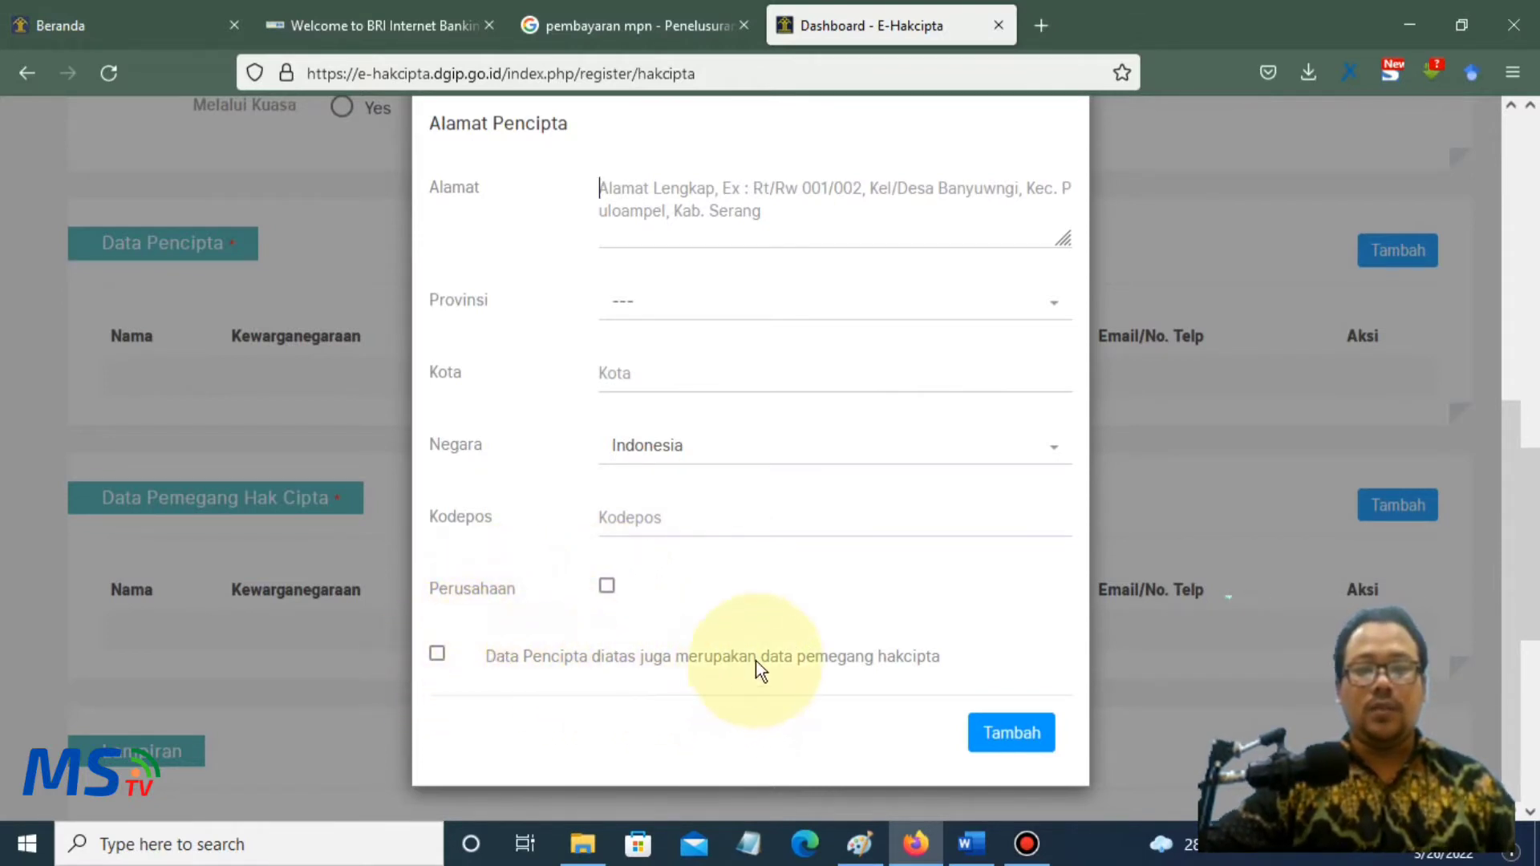
left_click(437, 656)
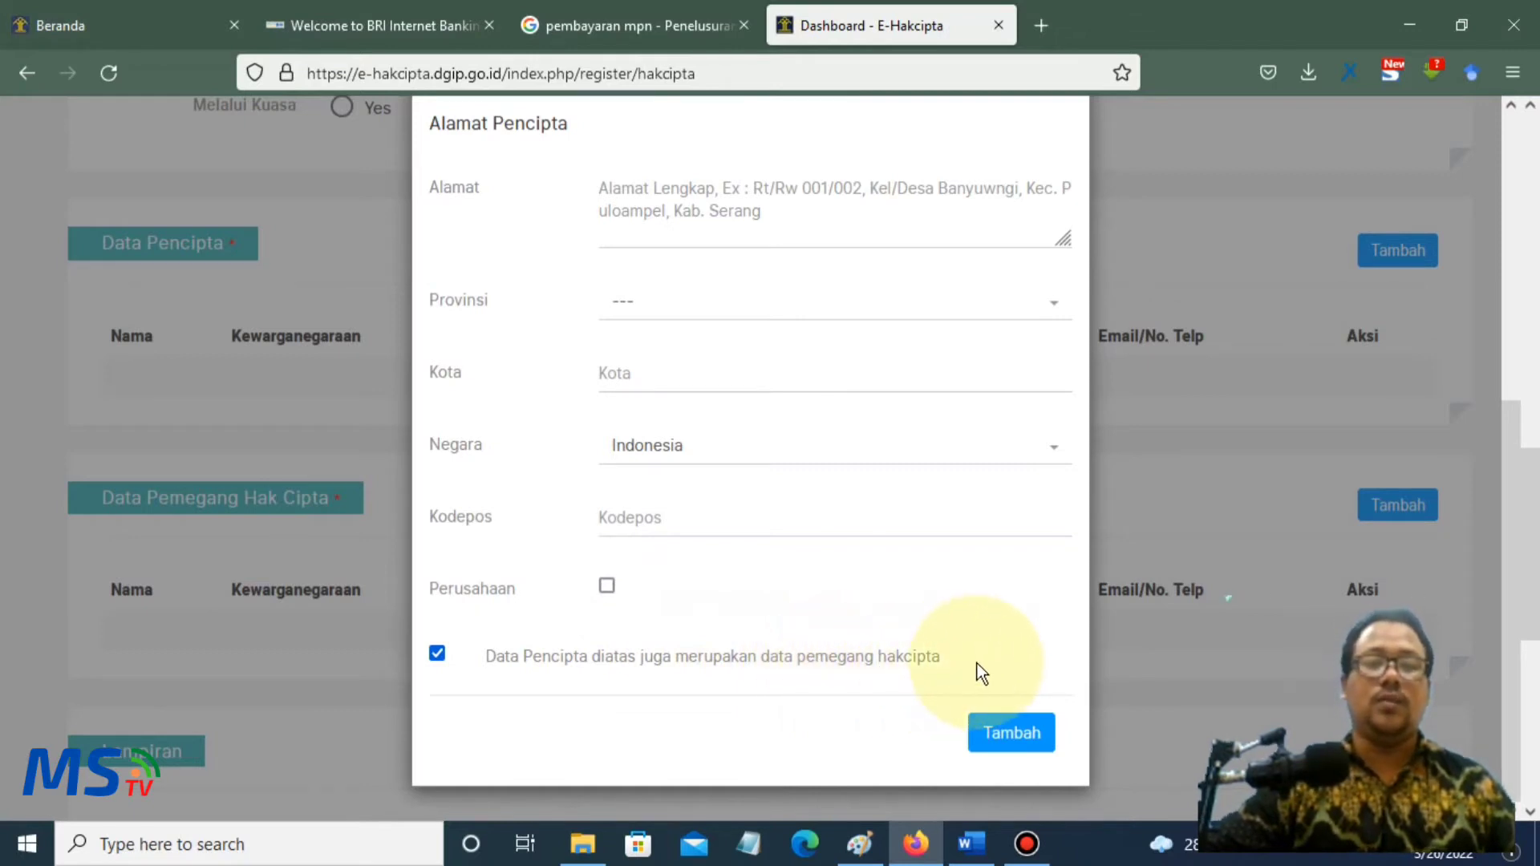
left_click(437, 655)
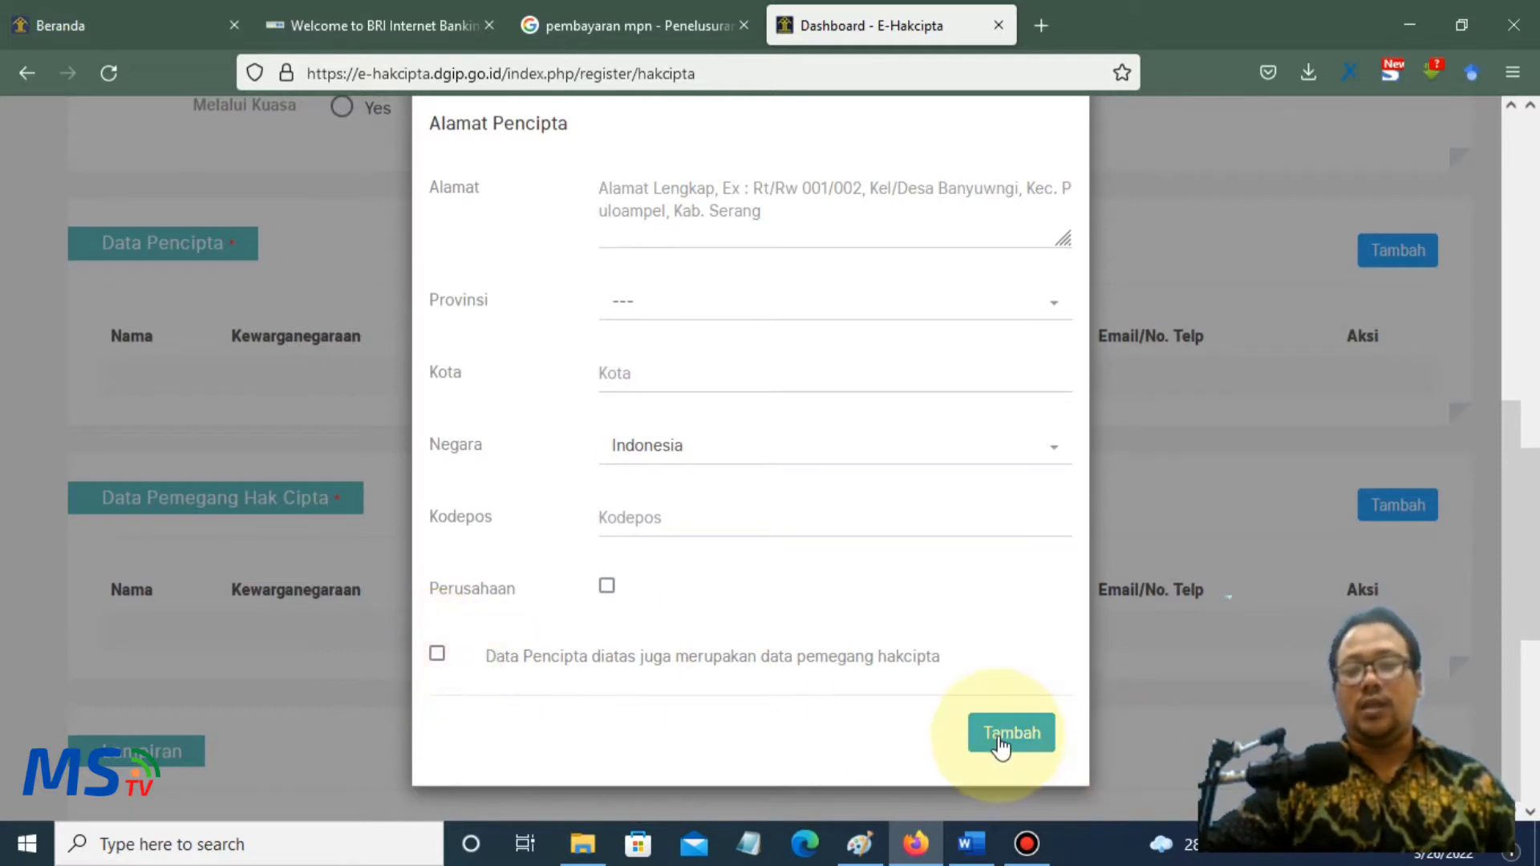
left_click(1188, 181)
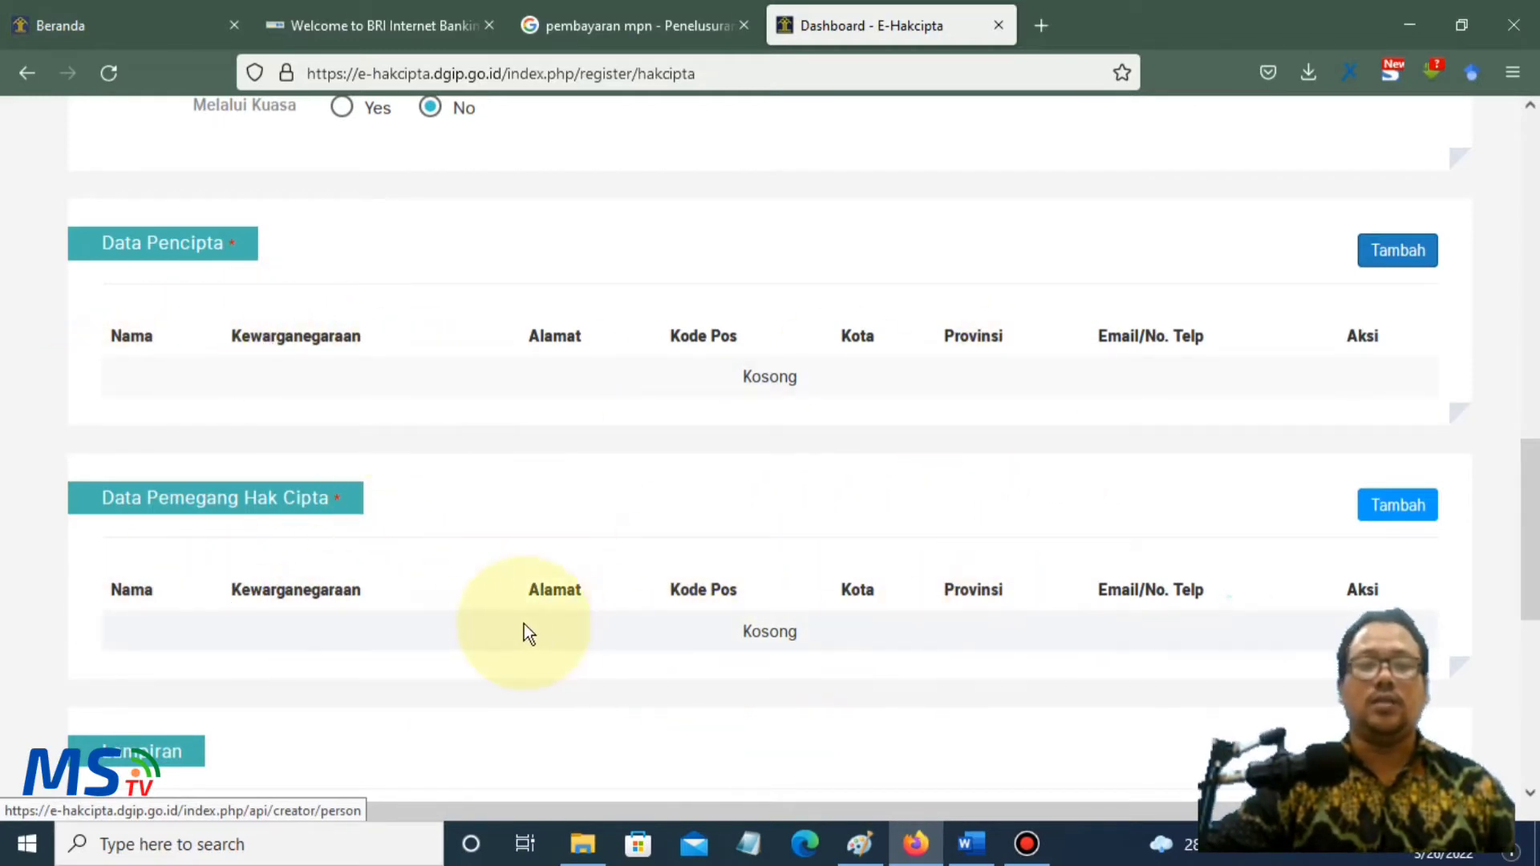
- Switch to Paint and examine the Pencipta and Pemegang Hak Cipta entries on the sample Surat Pencatatan Ciptaan certificate
left_click(857, 852)
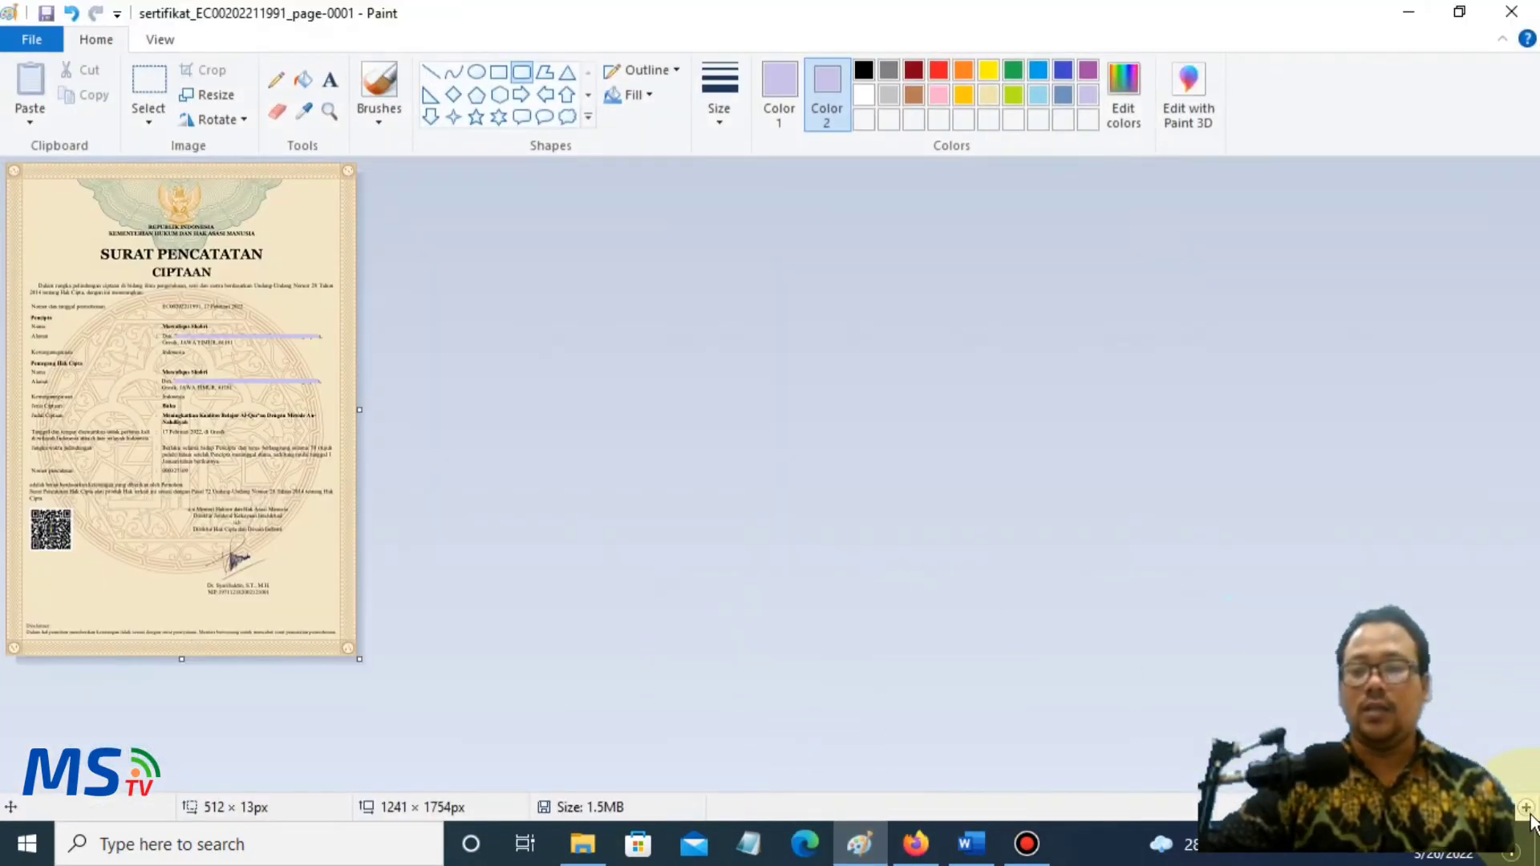
left_click(1526, 808)
left_click(1526, 808)
left_click(1526, 807)
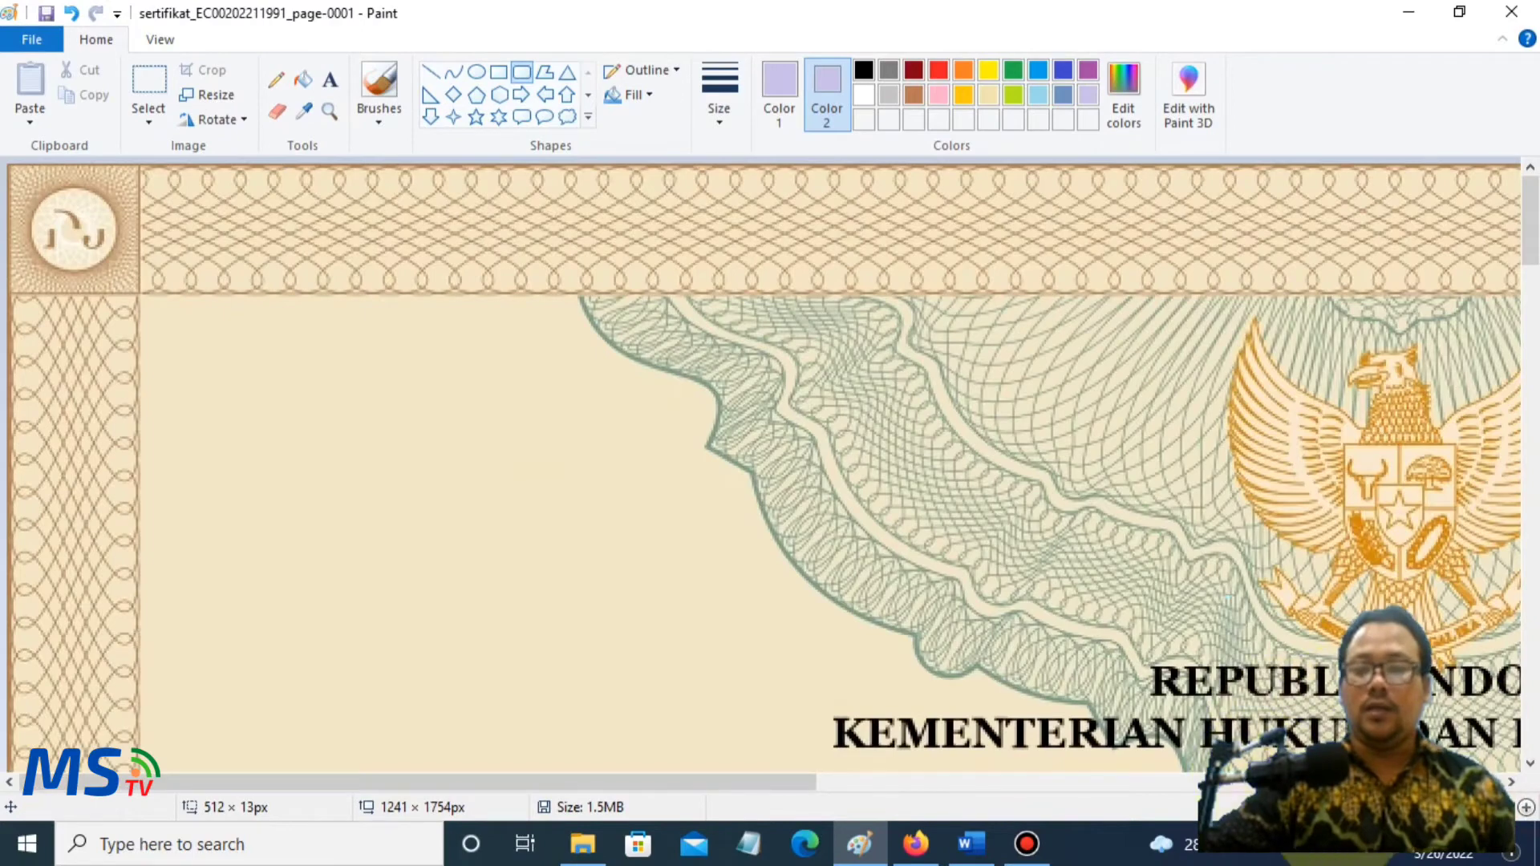
left_click(1373, 807)
left_click(1372, 808)
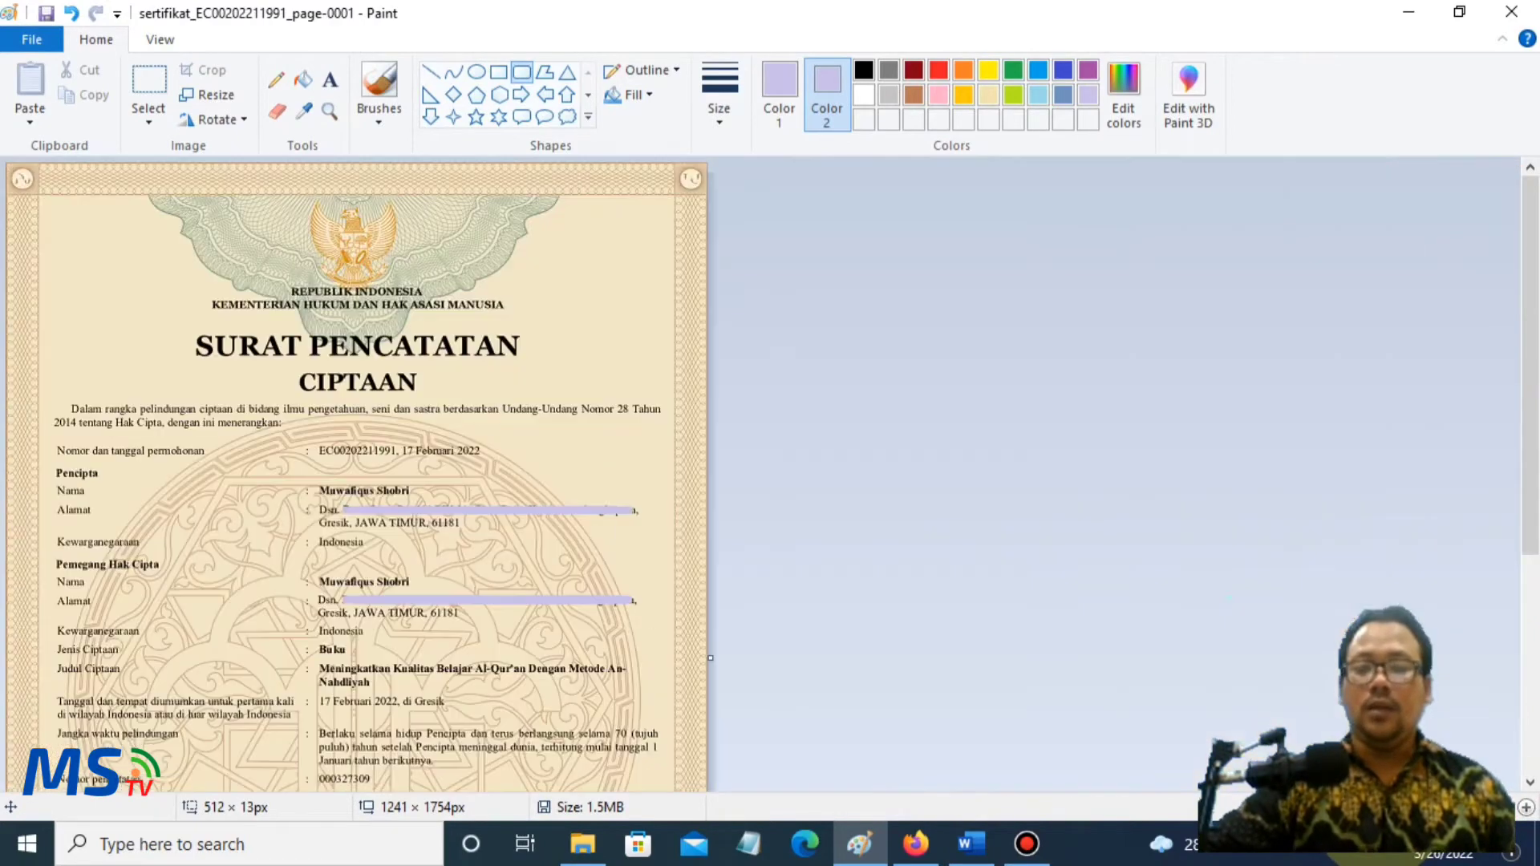
scroll(827, 625, "down", 3)
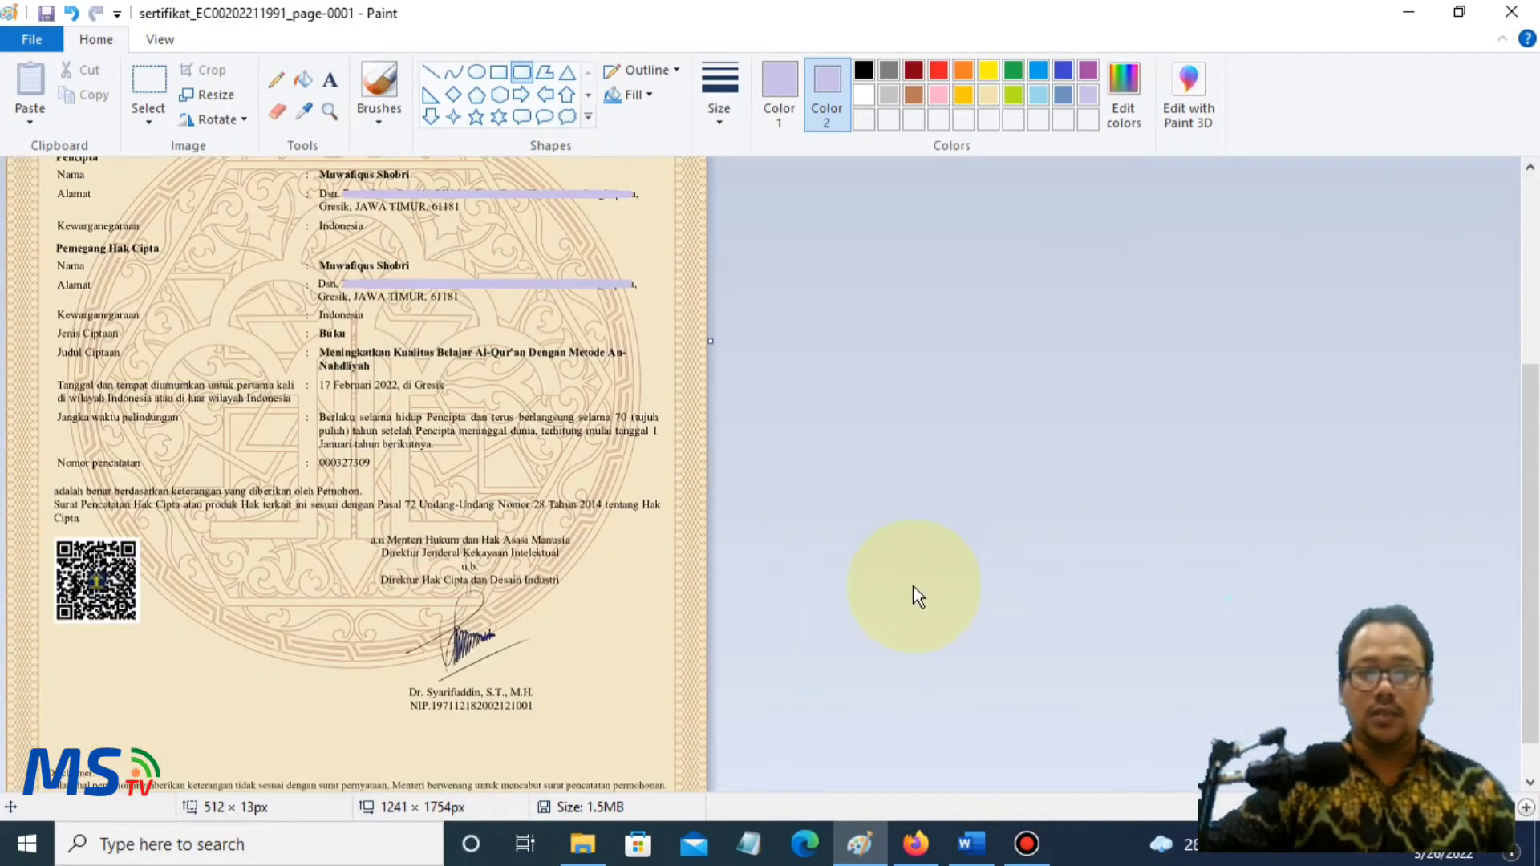
scroll(919, 598, "up", 2)
left_click(1527, 808)
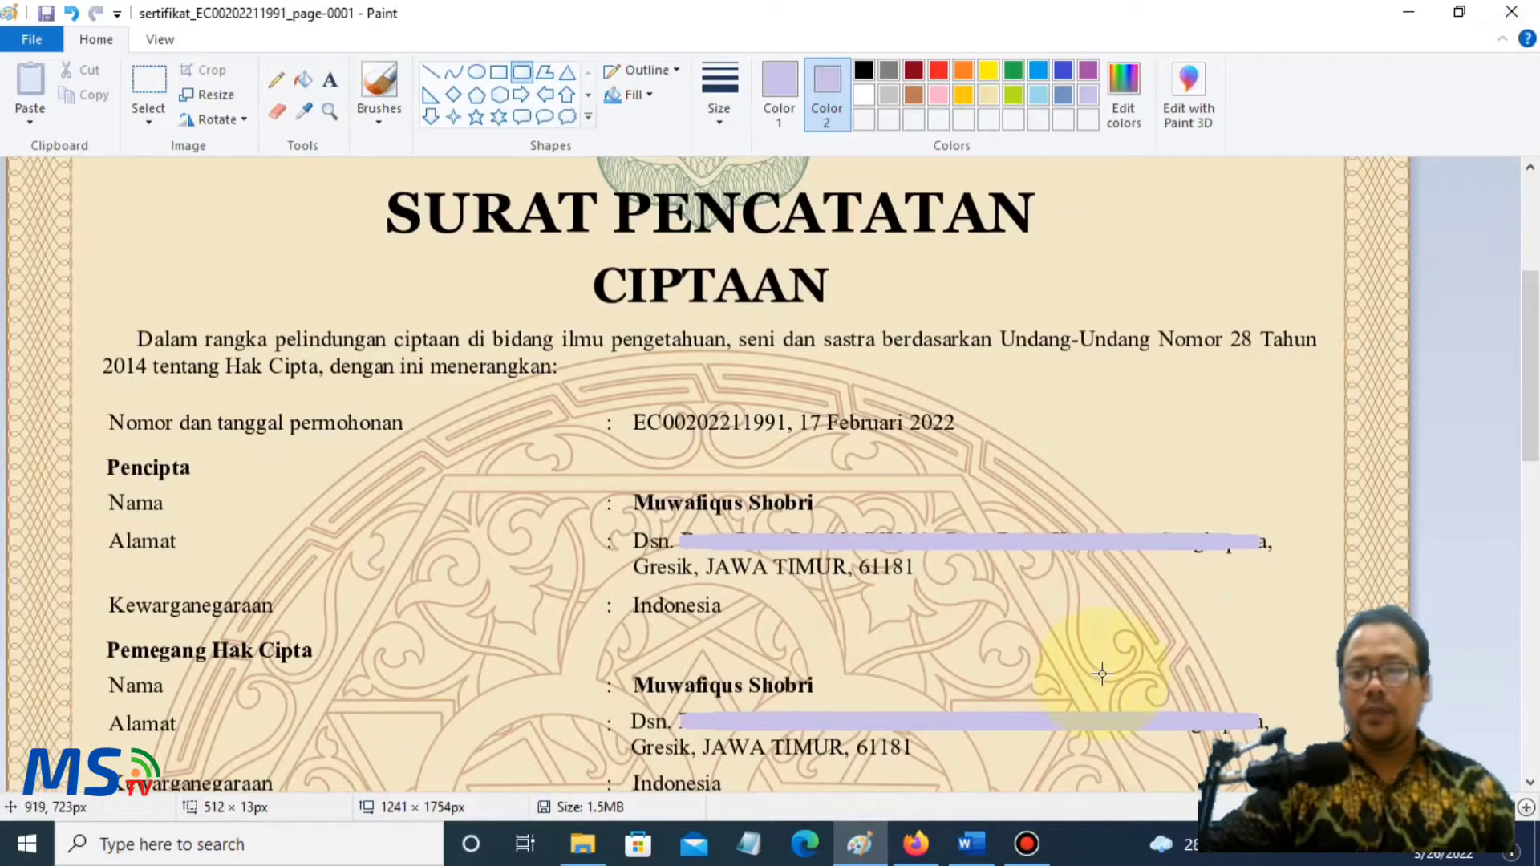
- Return to the application form in Firefox and review which Lampiran attachments are offered and which are marked as required
left_click(919, 855)
scroll(436, 632, "down", 5)
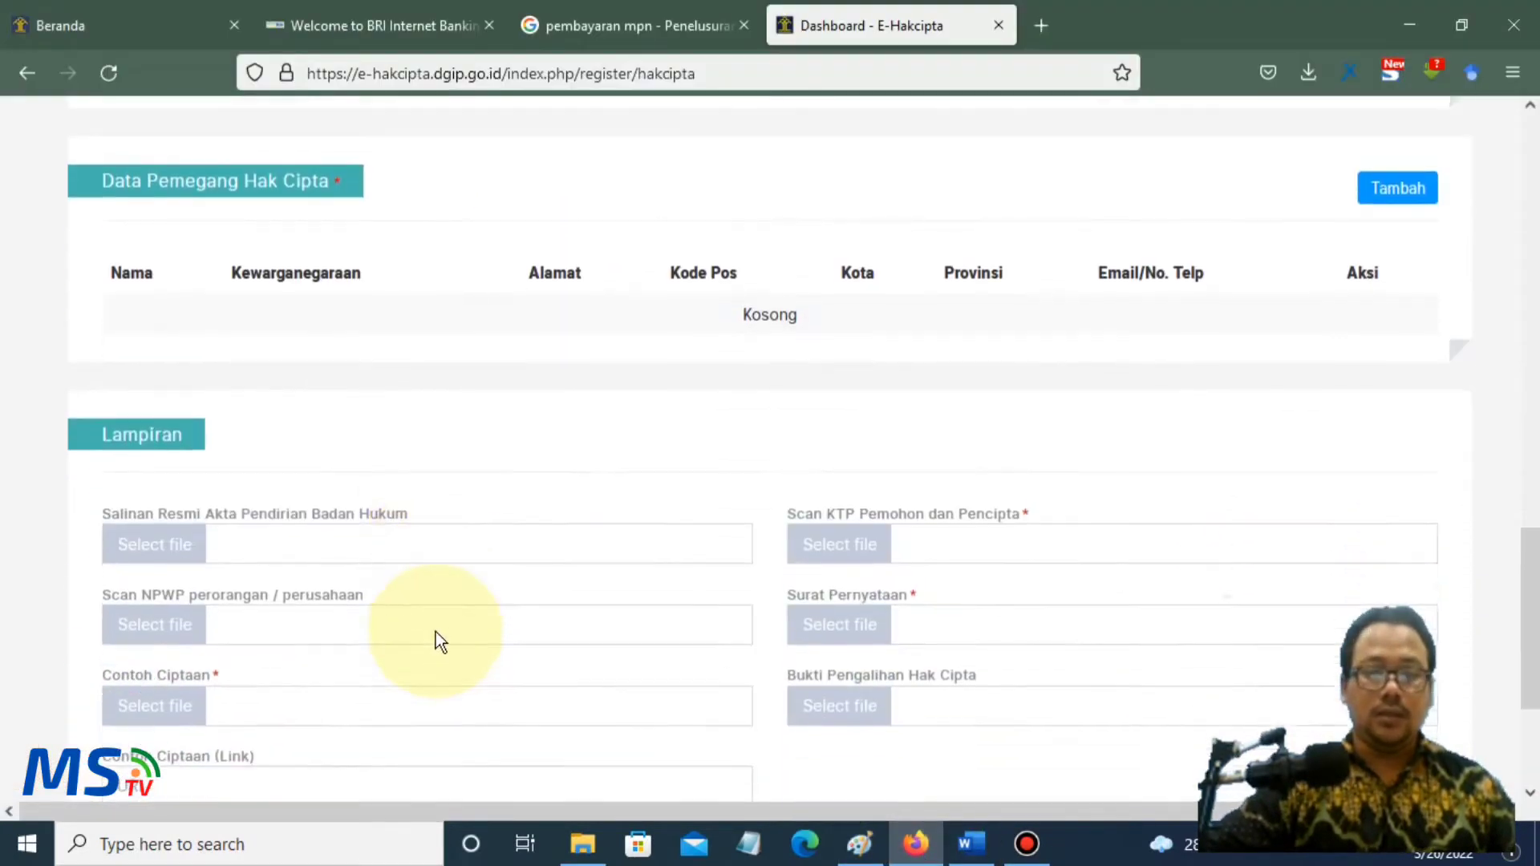
scroll(438, 633, "down", 2)
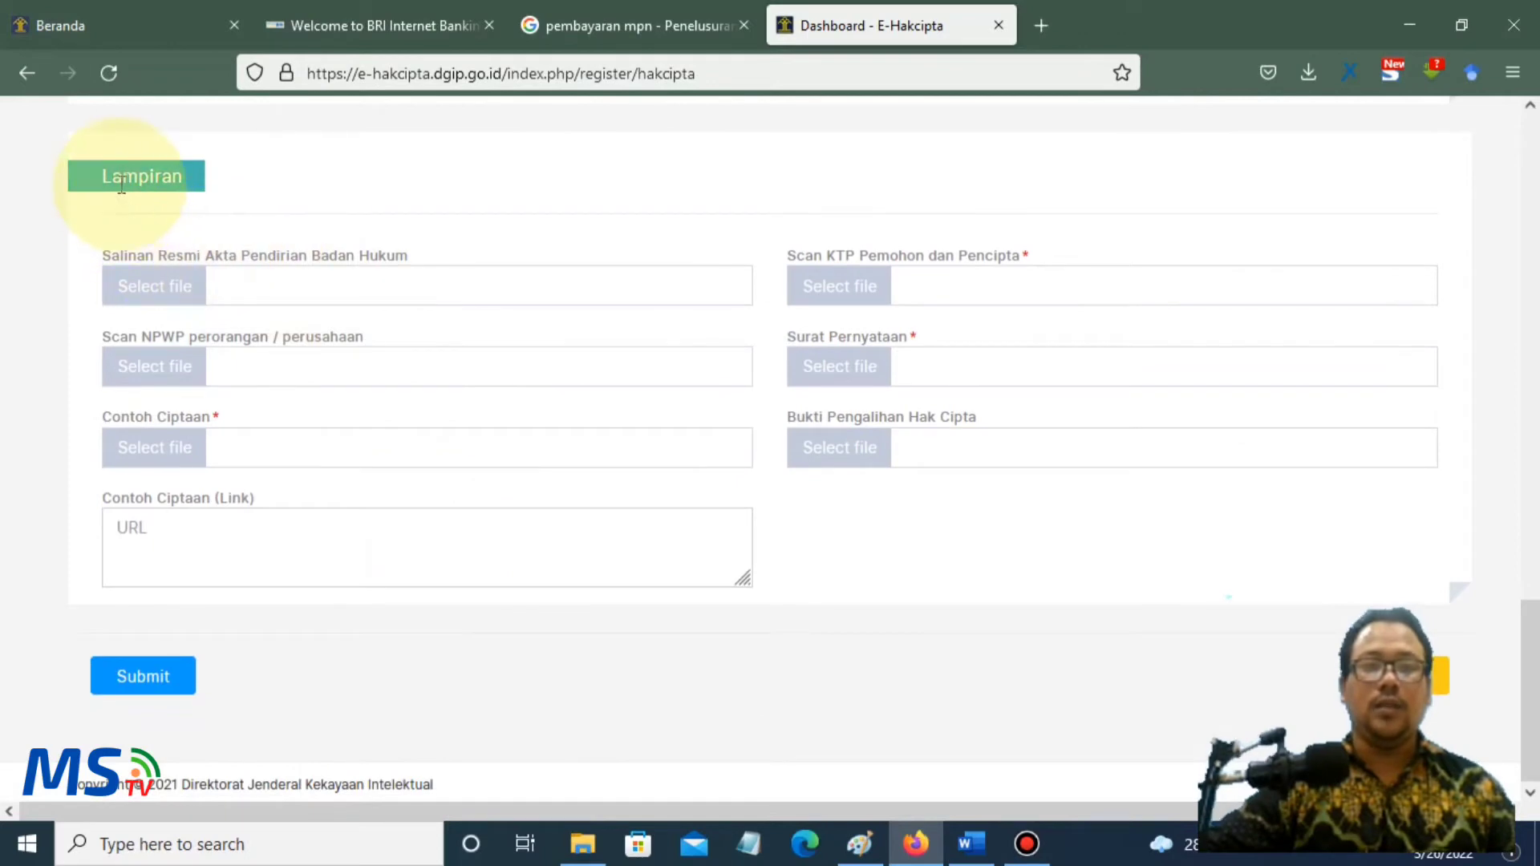
left_click(176, 299)
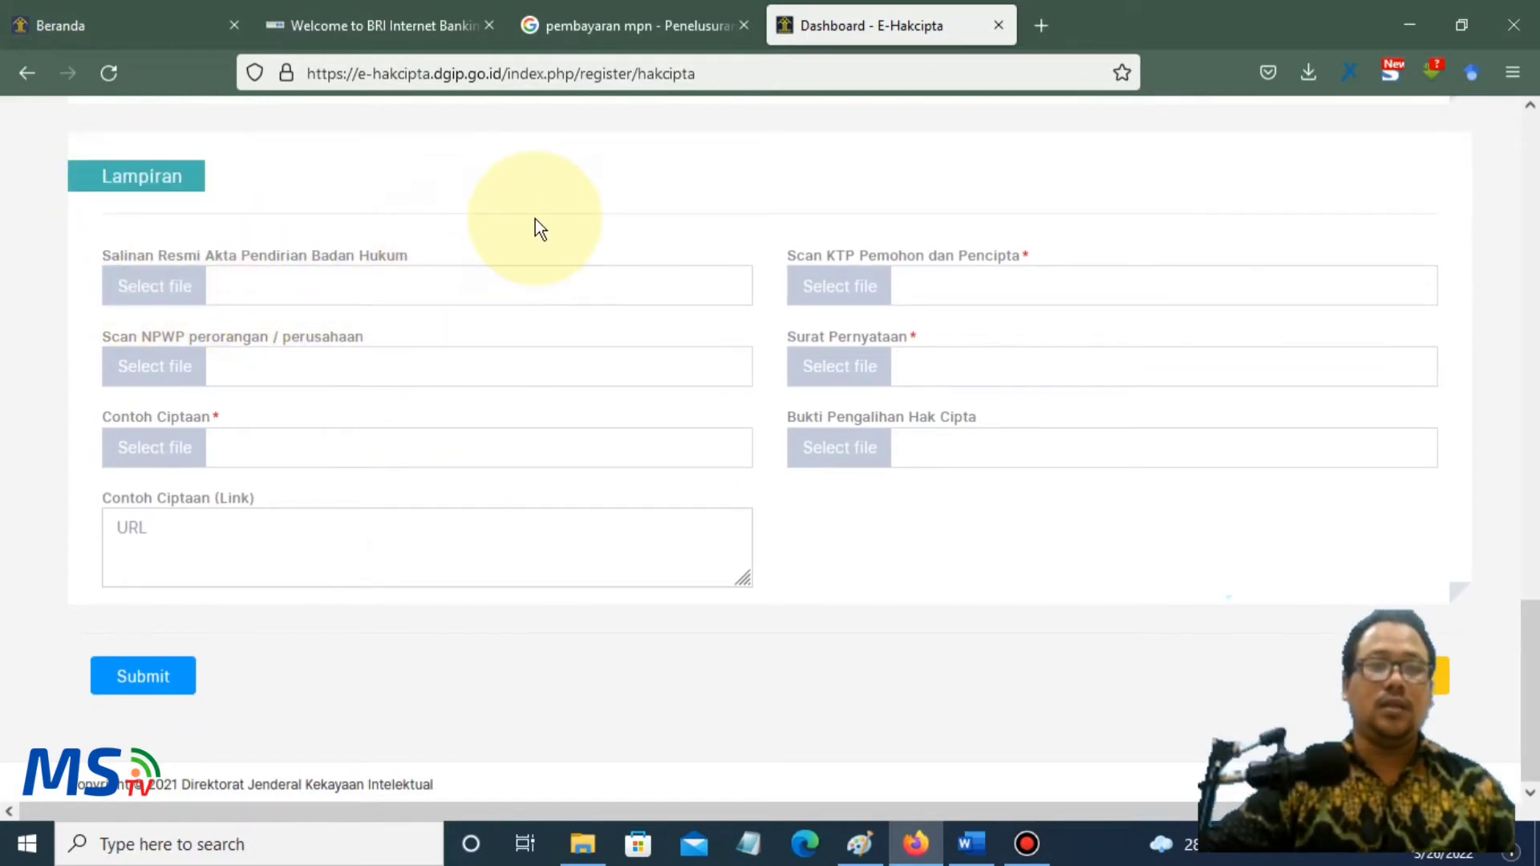
mouse_move(180, 290)
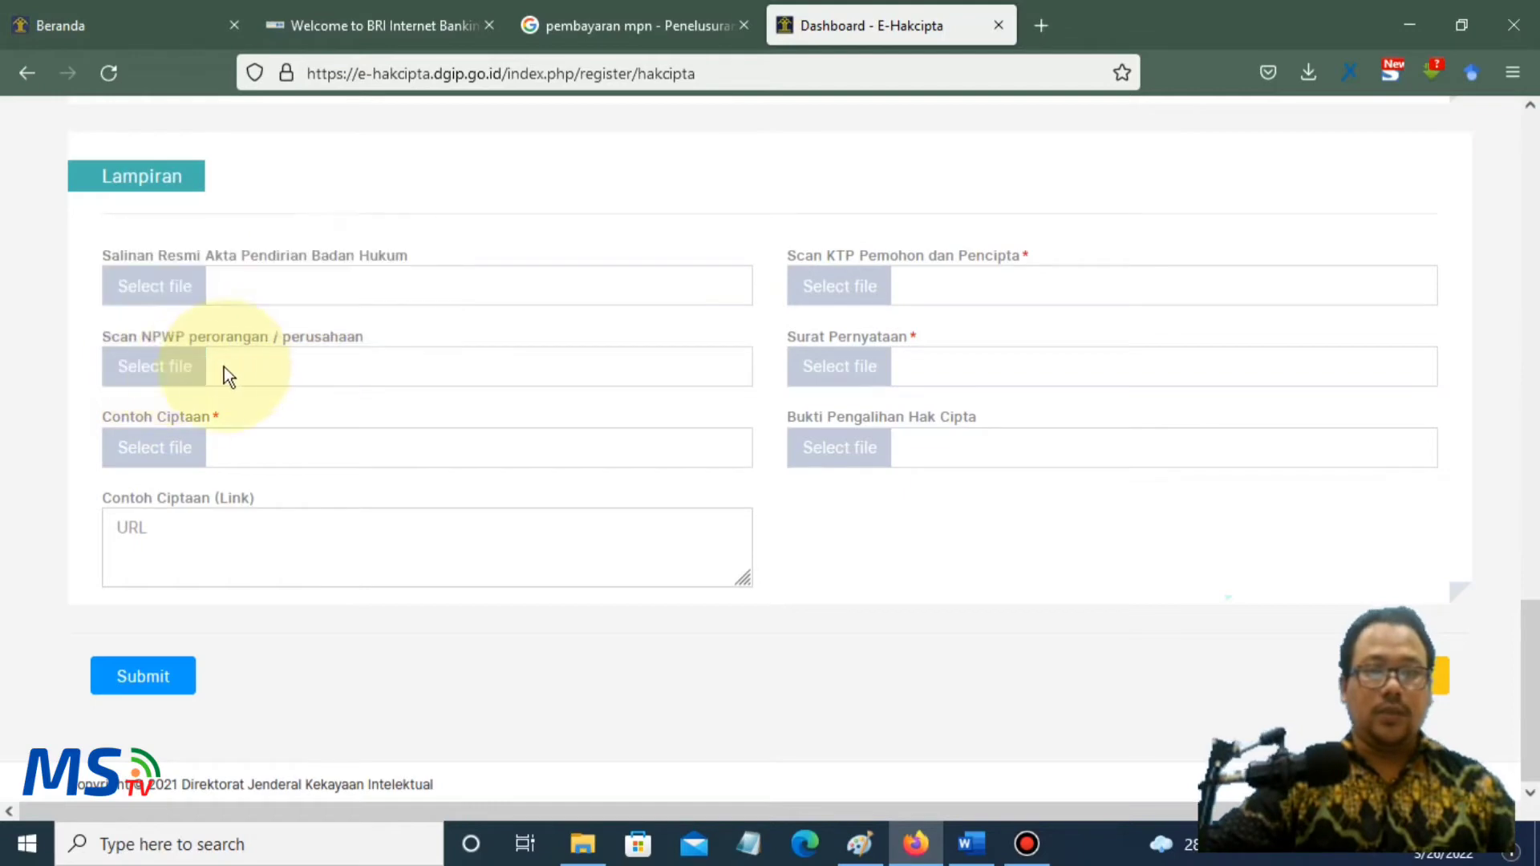
mouse_move(166, 392)
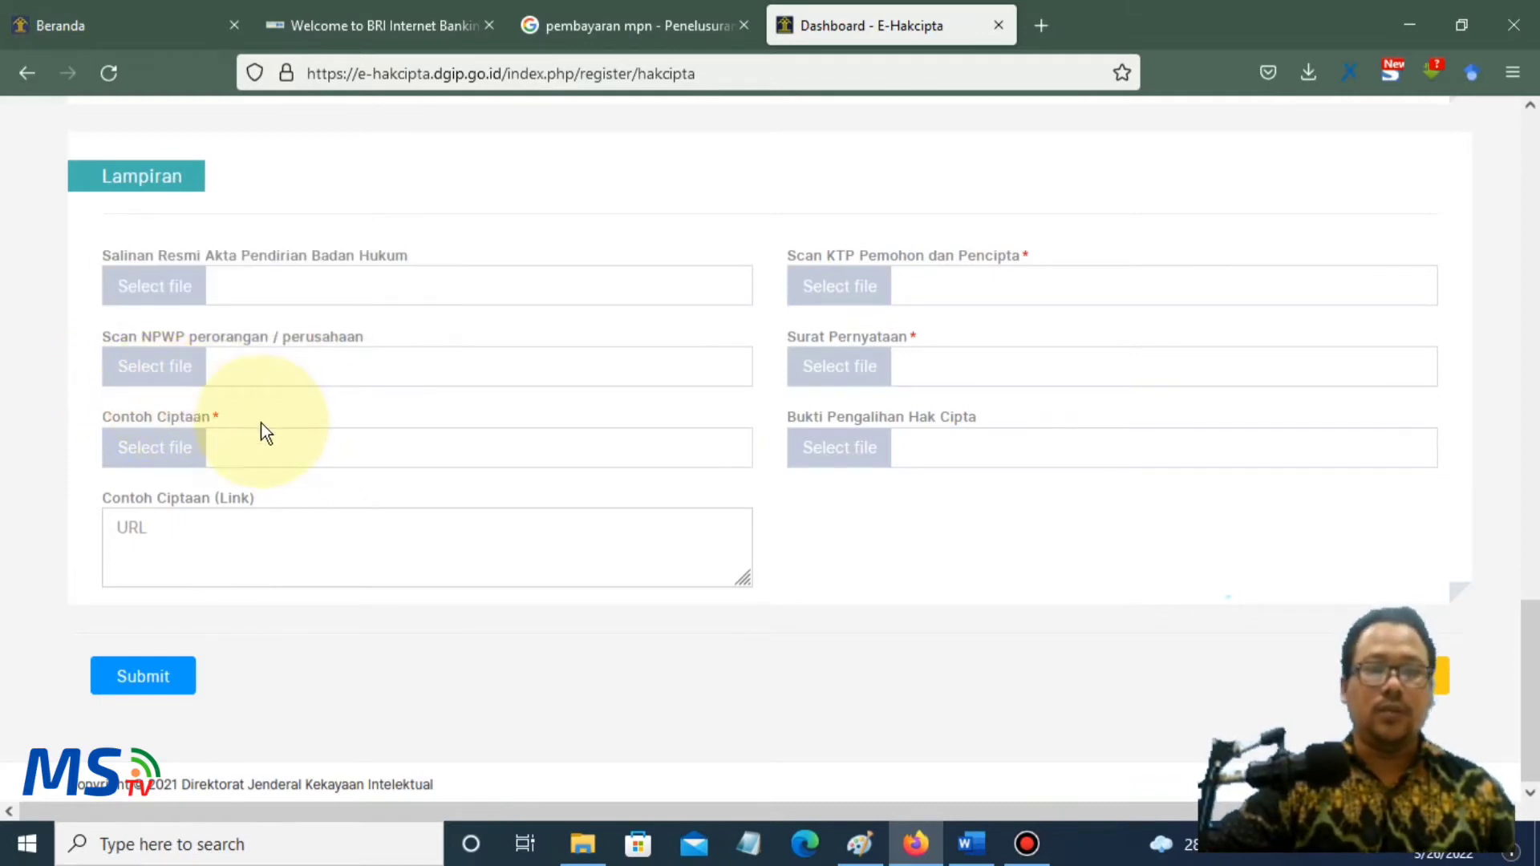
double_click(214, 418)
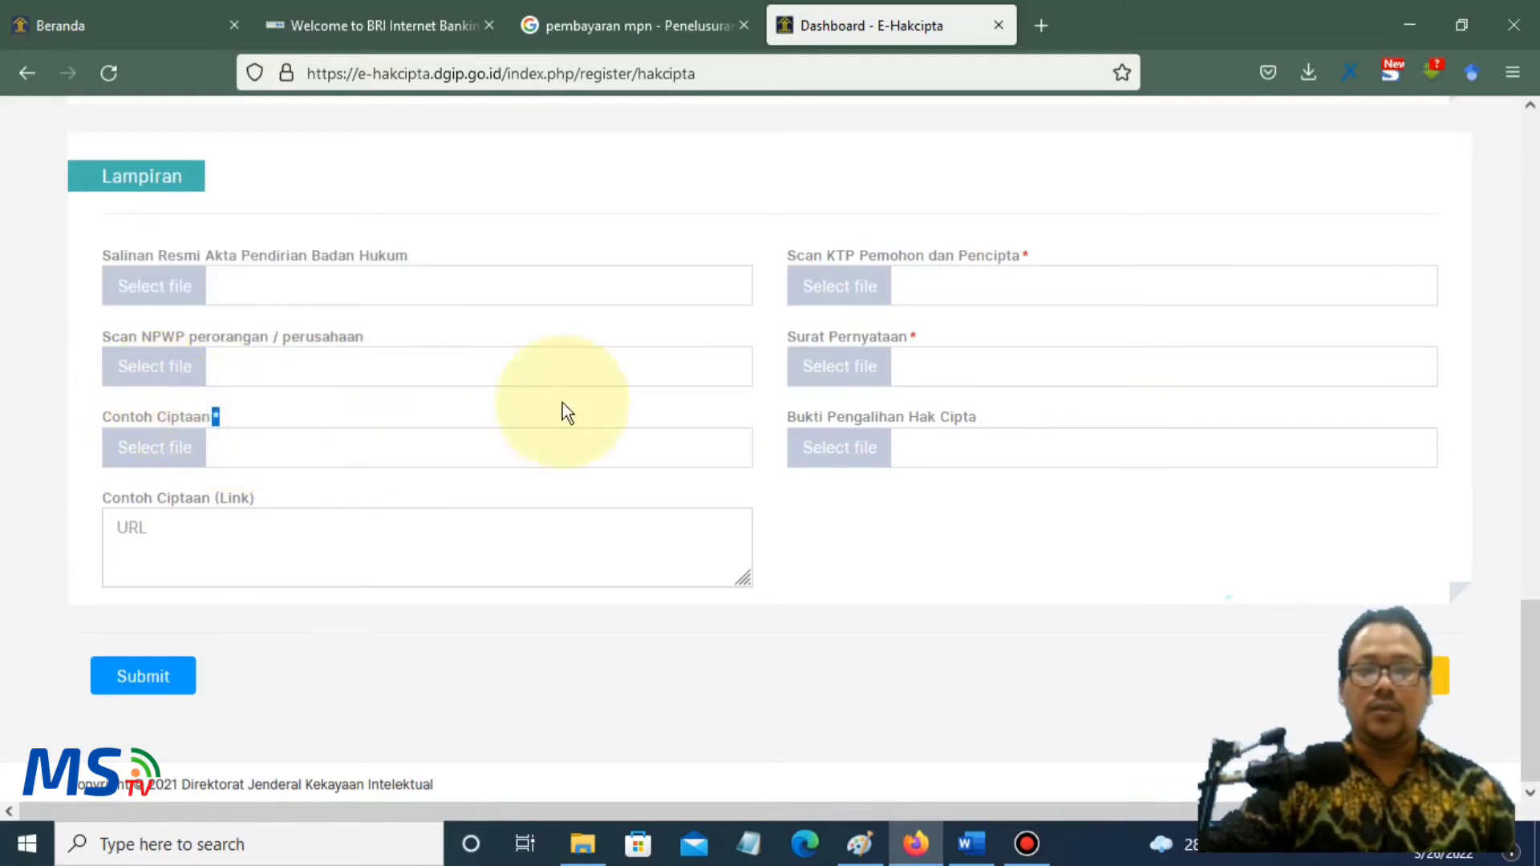
double_click(1025, 256)
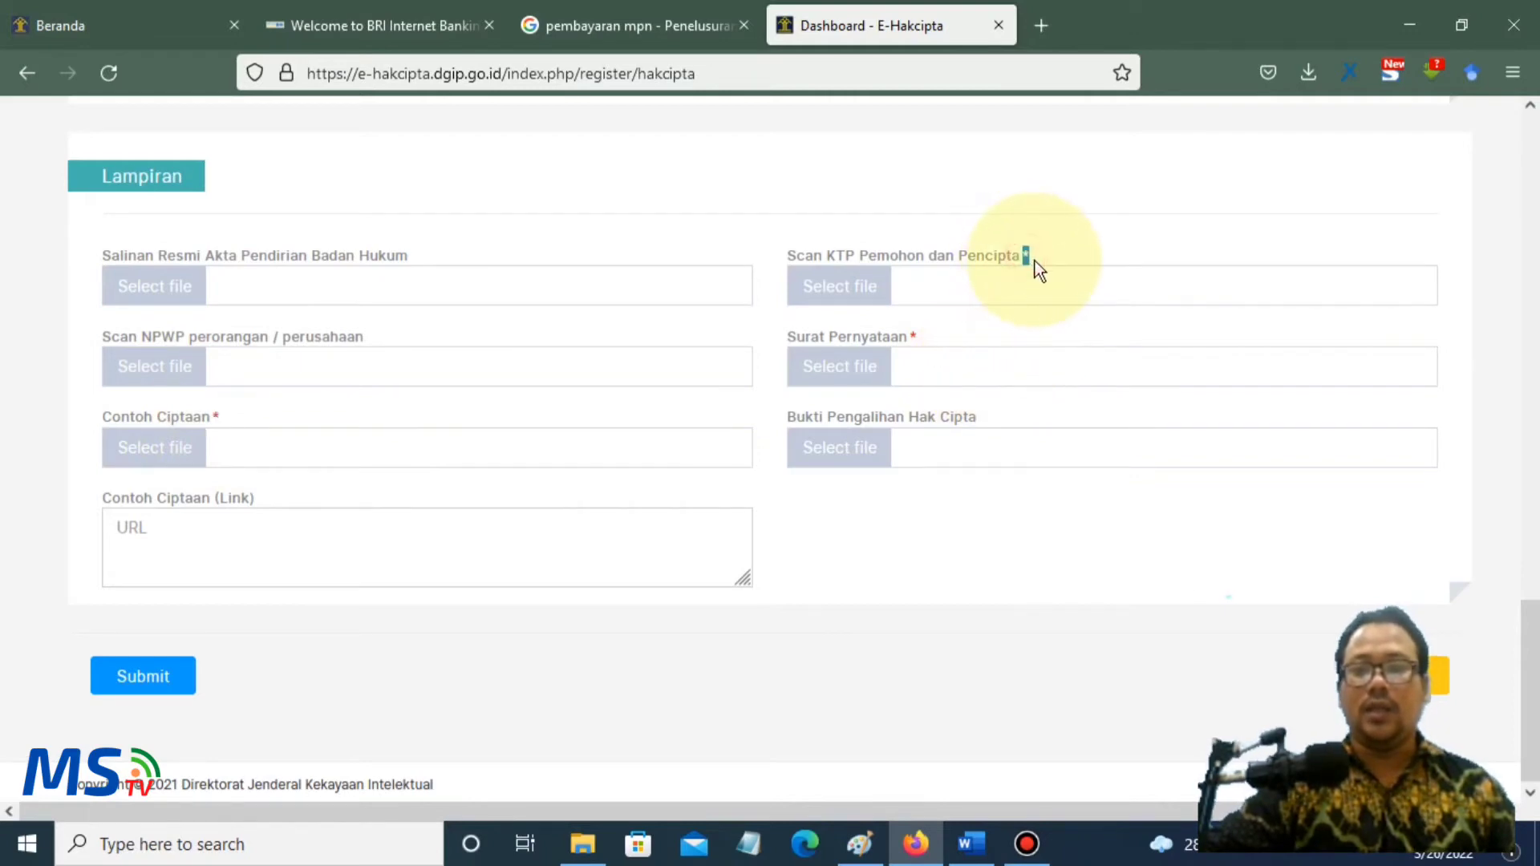
- Read the Syarat Lampiran table for Contoh Ciptaan to check the file type and size allowed for each kind of work
double_click(215, 417)
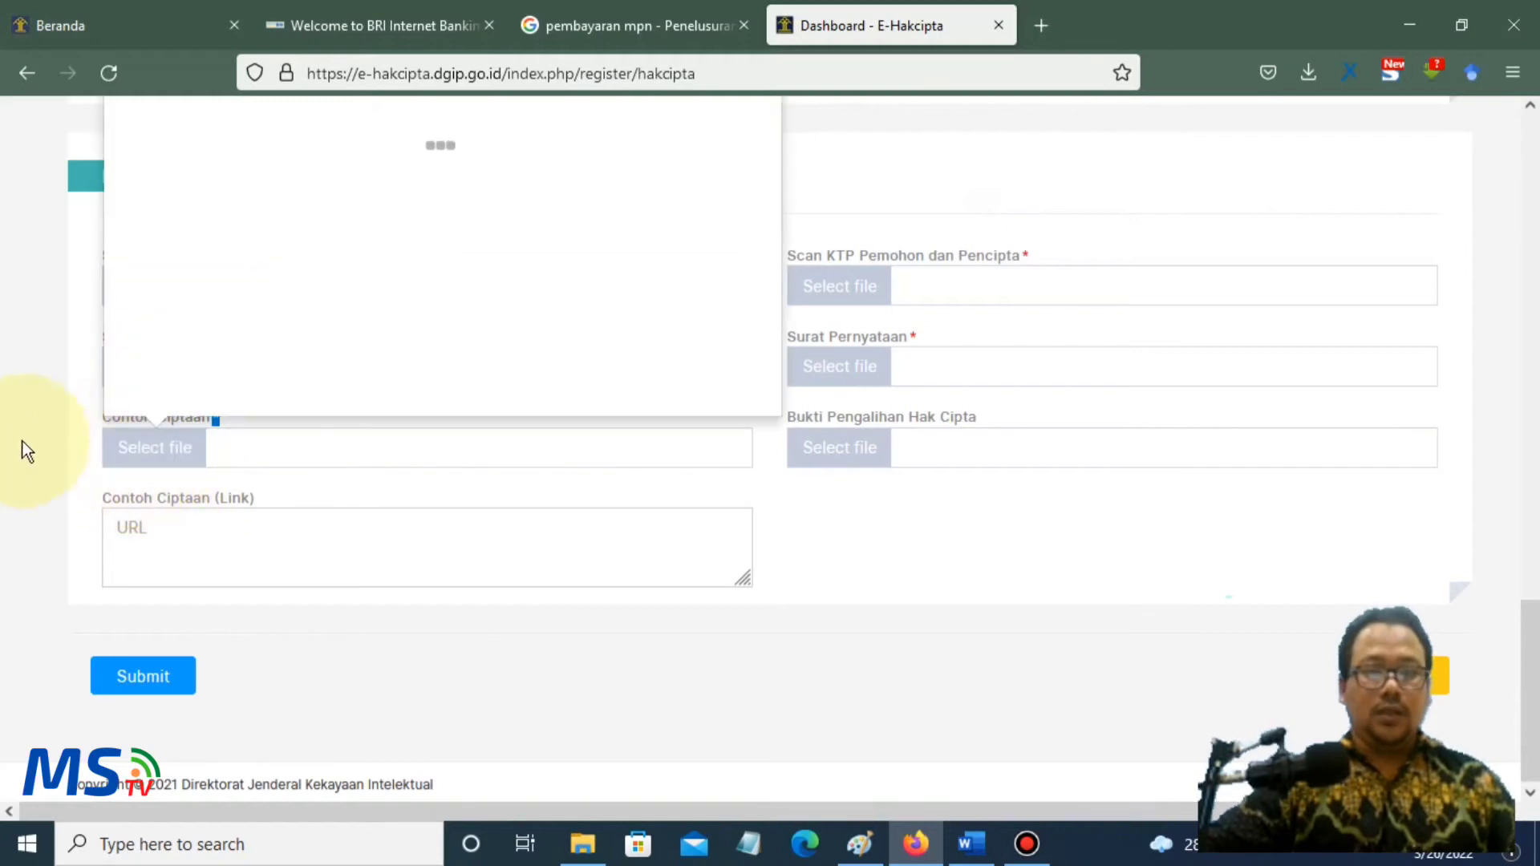
left_click(41, 454)
mouse_move(160, 465)
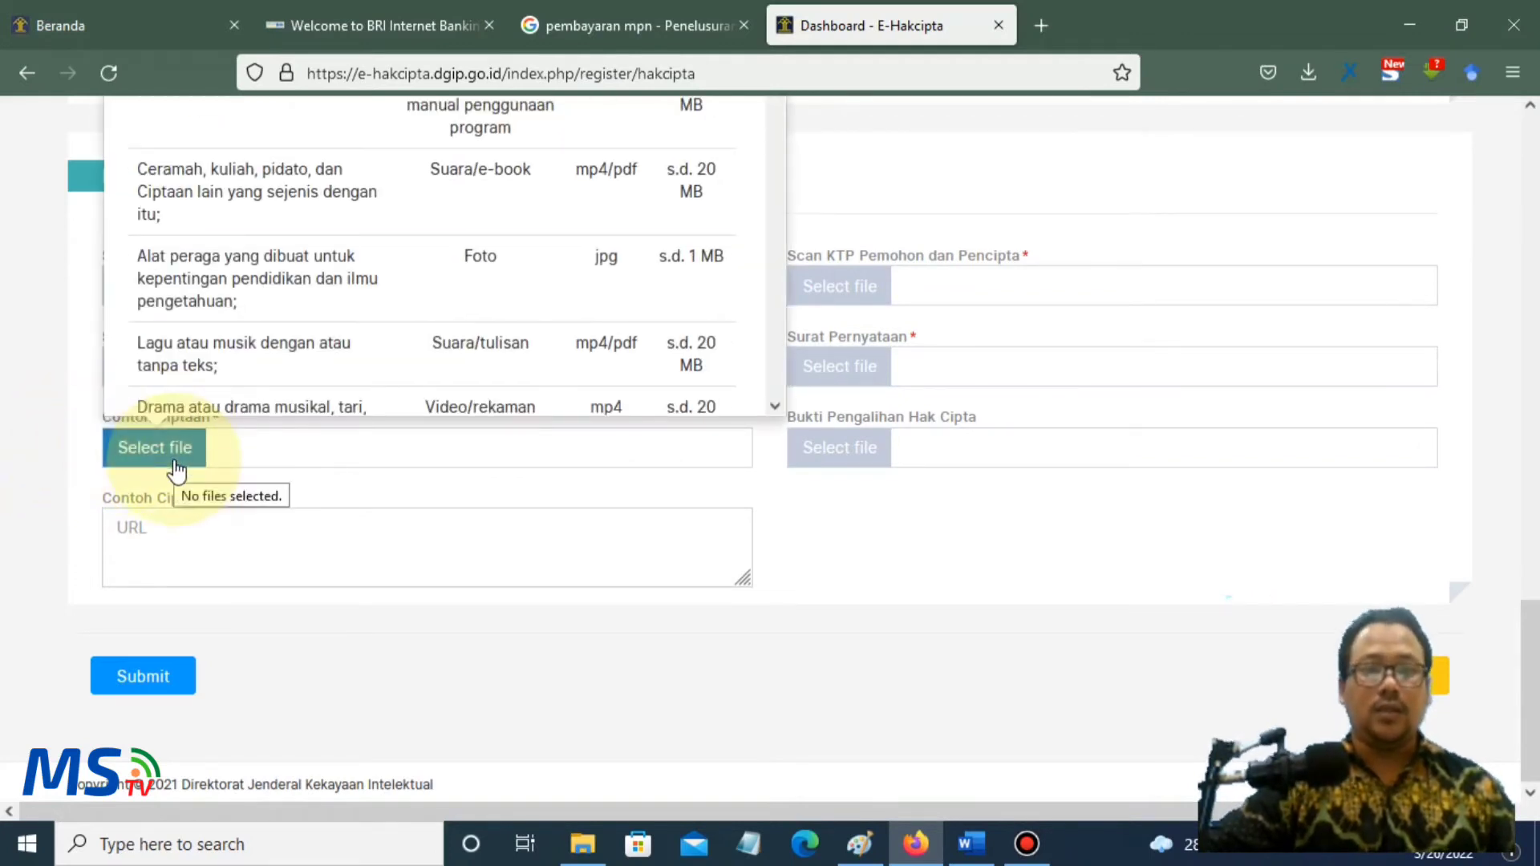
scroll(463, 282, "up", 3)
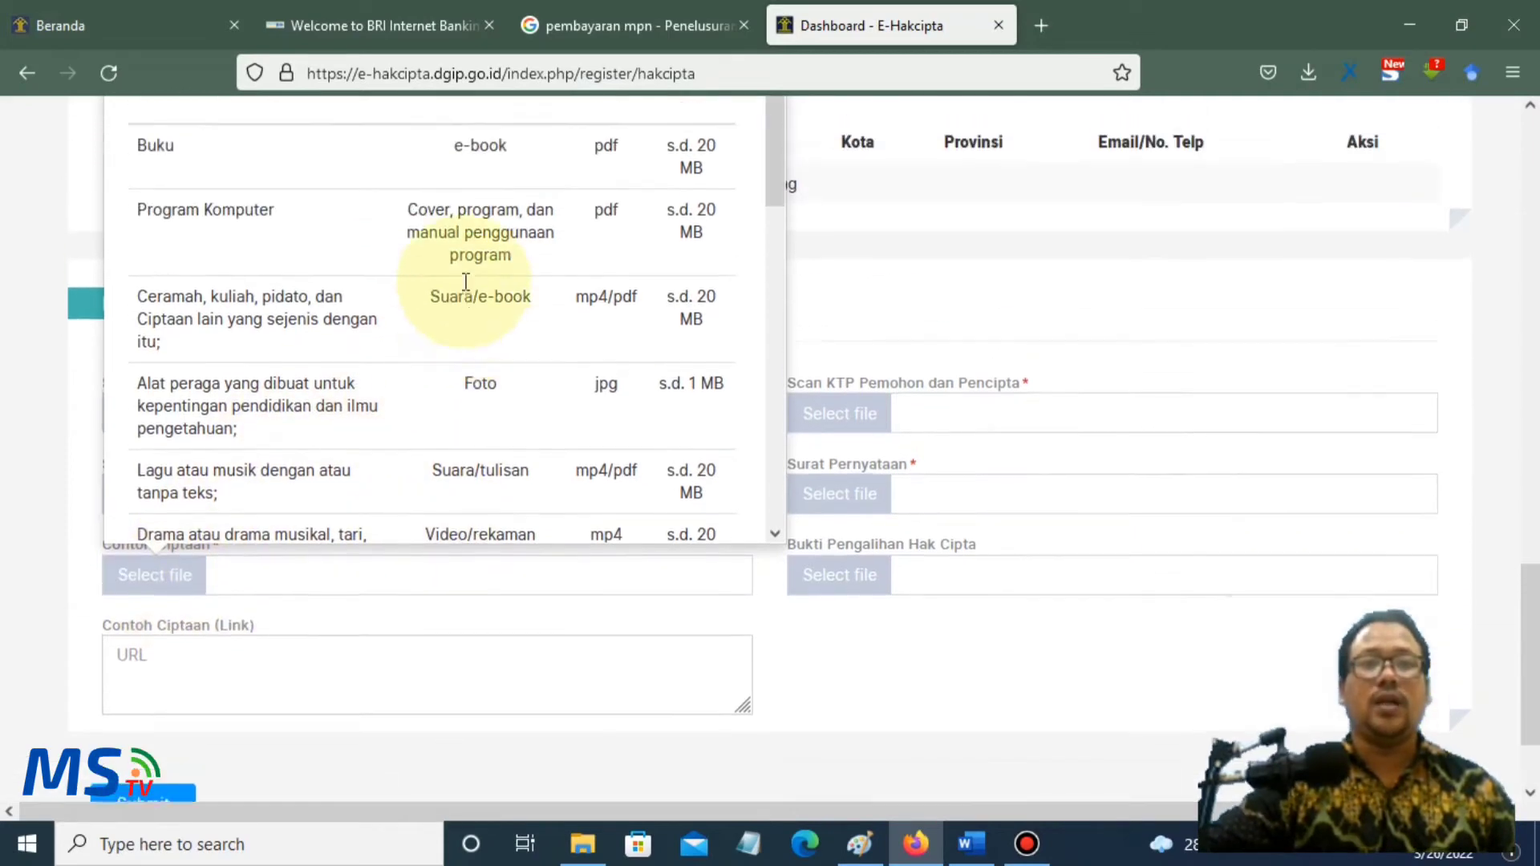
scroll(465, 282, "up", 2)
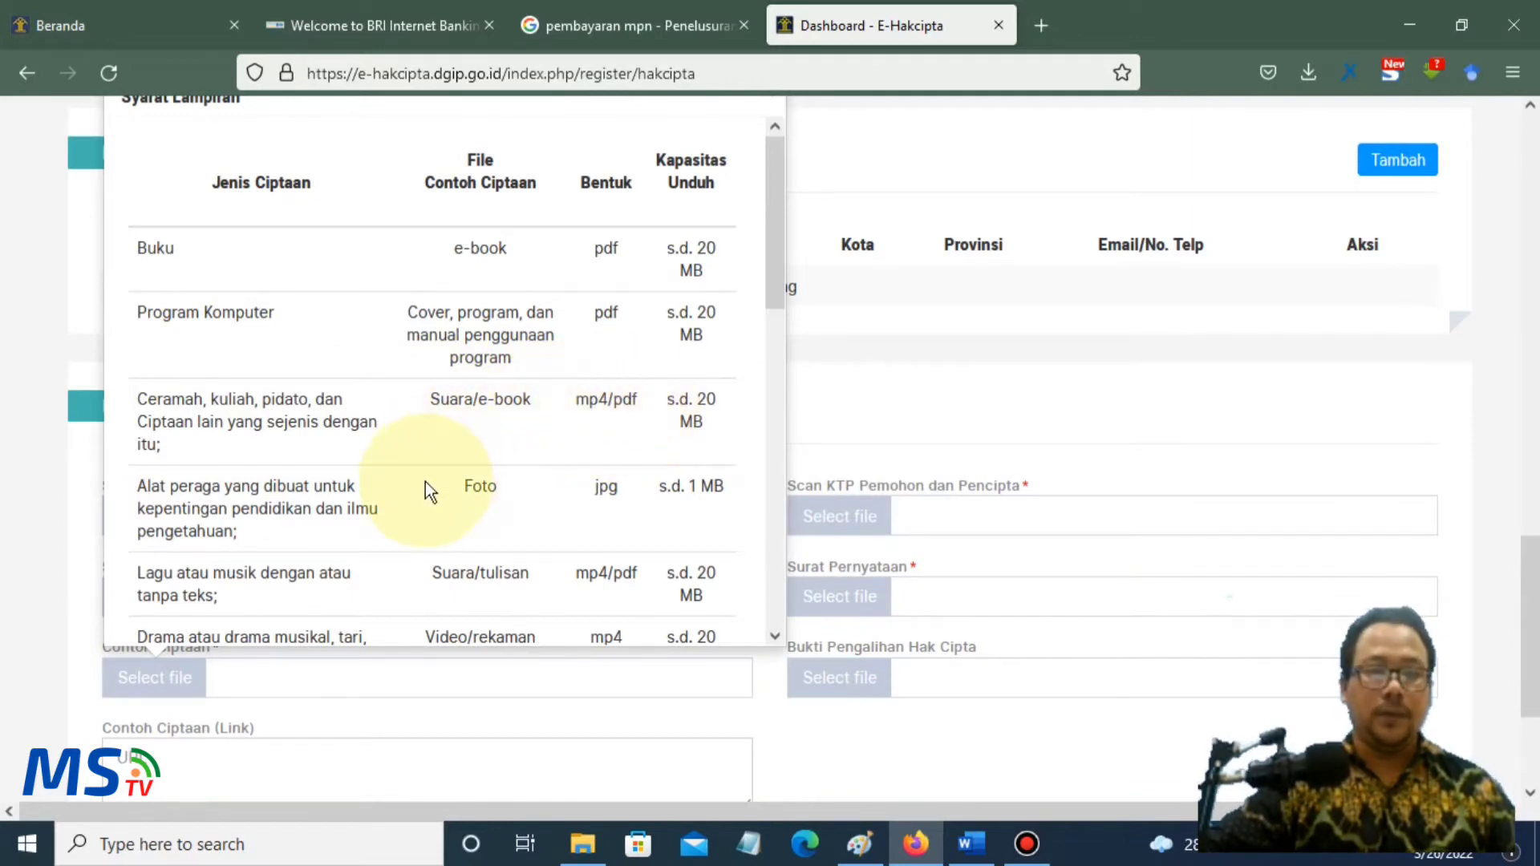
scroll(425, 482, "down", 10)
scroll(425, 481, "up", 10)
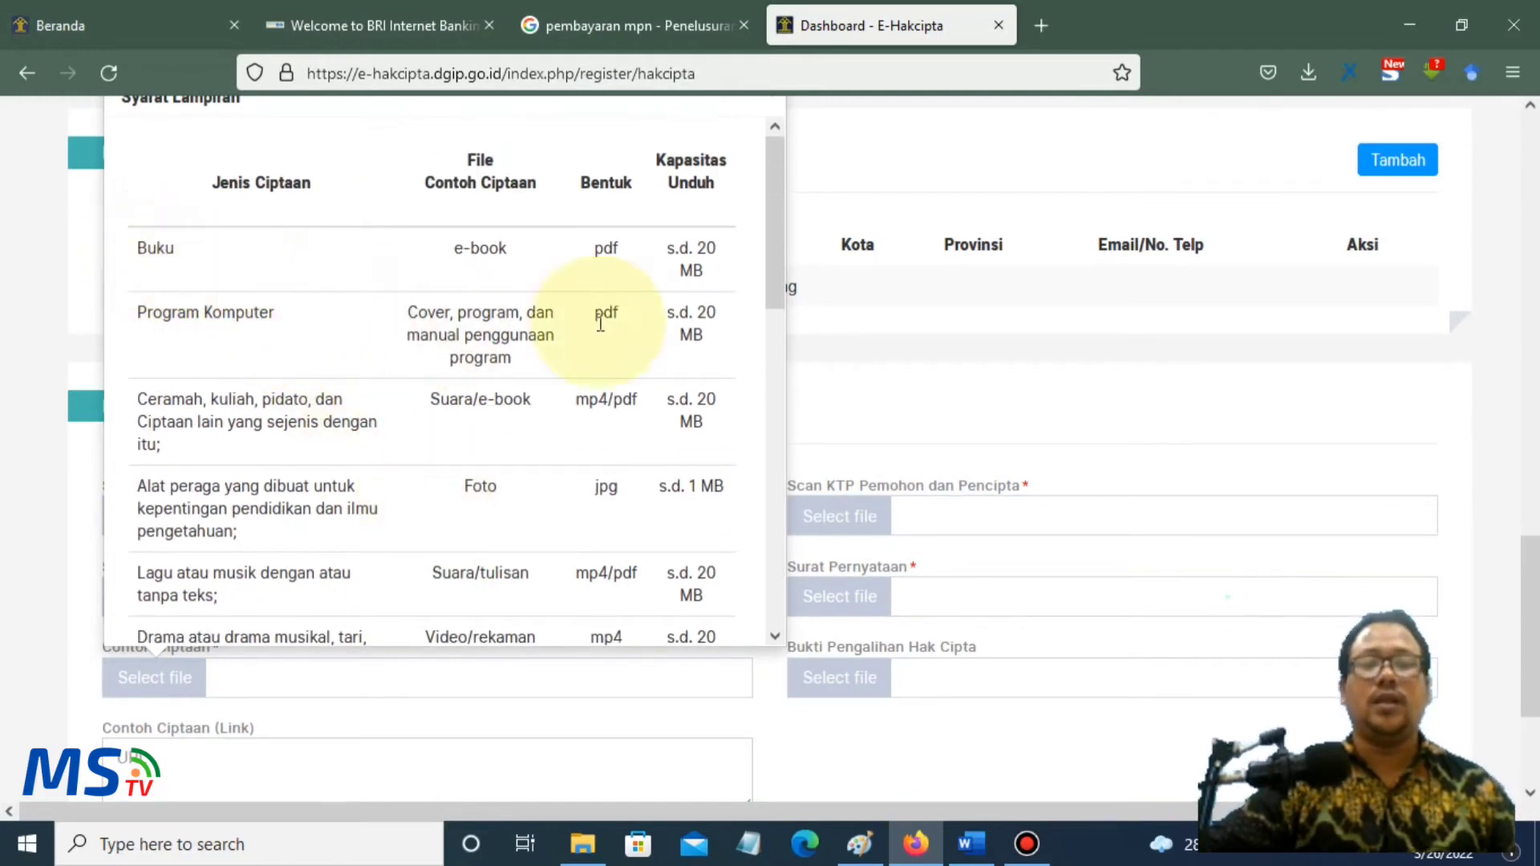
left_click_drag(772, 276, 739, 282)
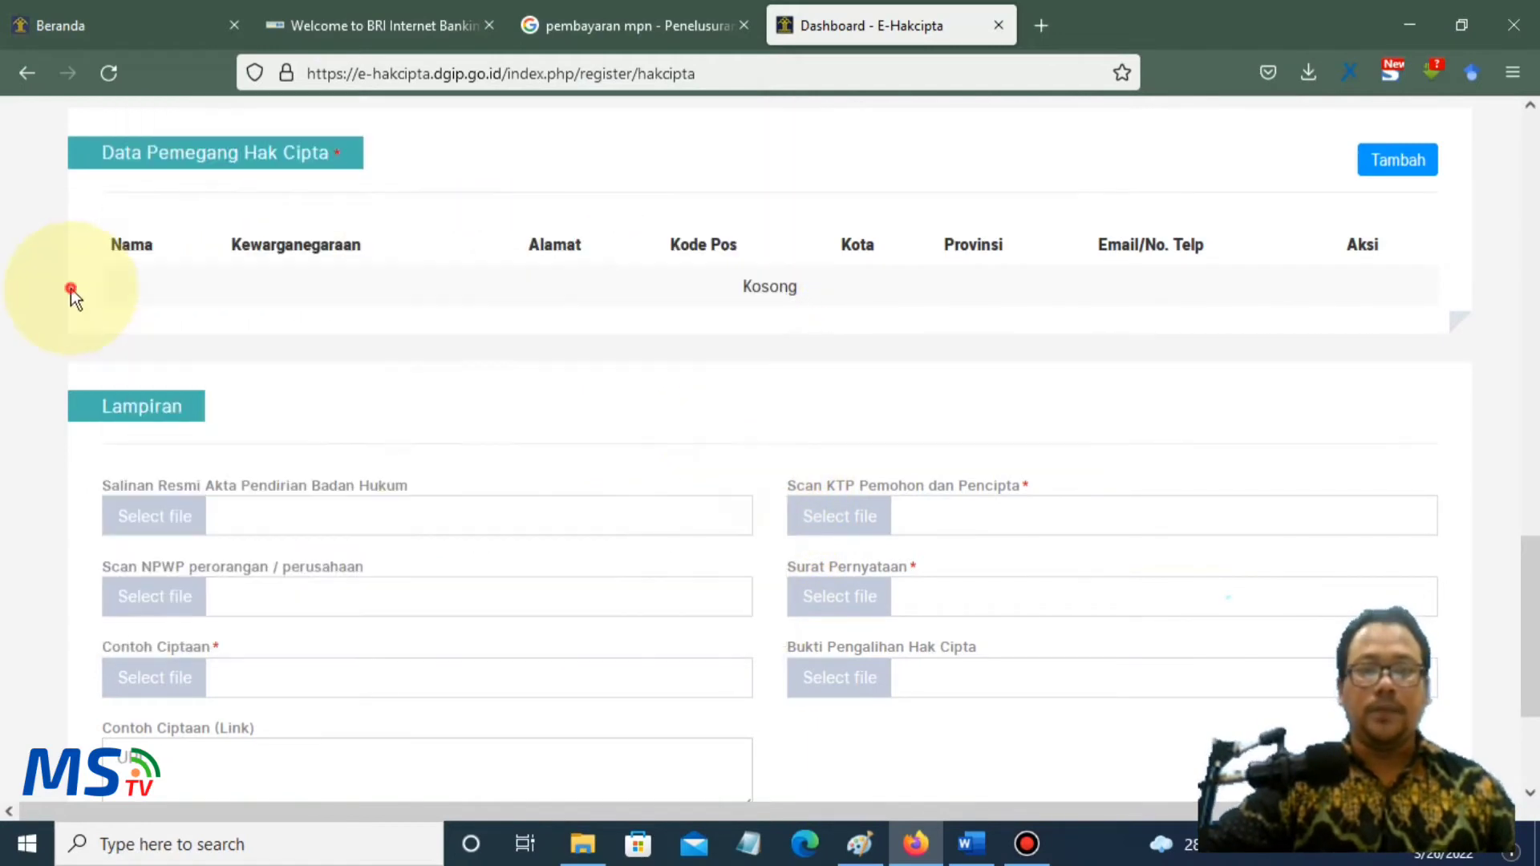
- Try choosing the applicant's ID card PDF from the E-HAK CIPTA folder on DATA (D:) for Scan KTP Pemohon dan Pencipta
mouse_move(857, 523)
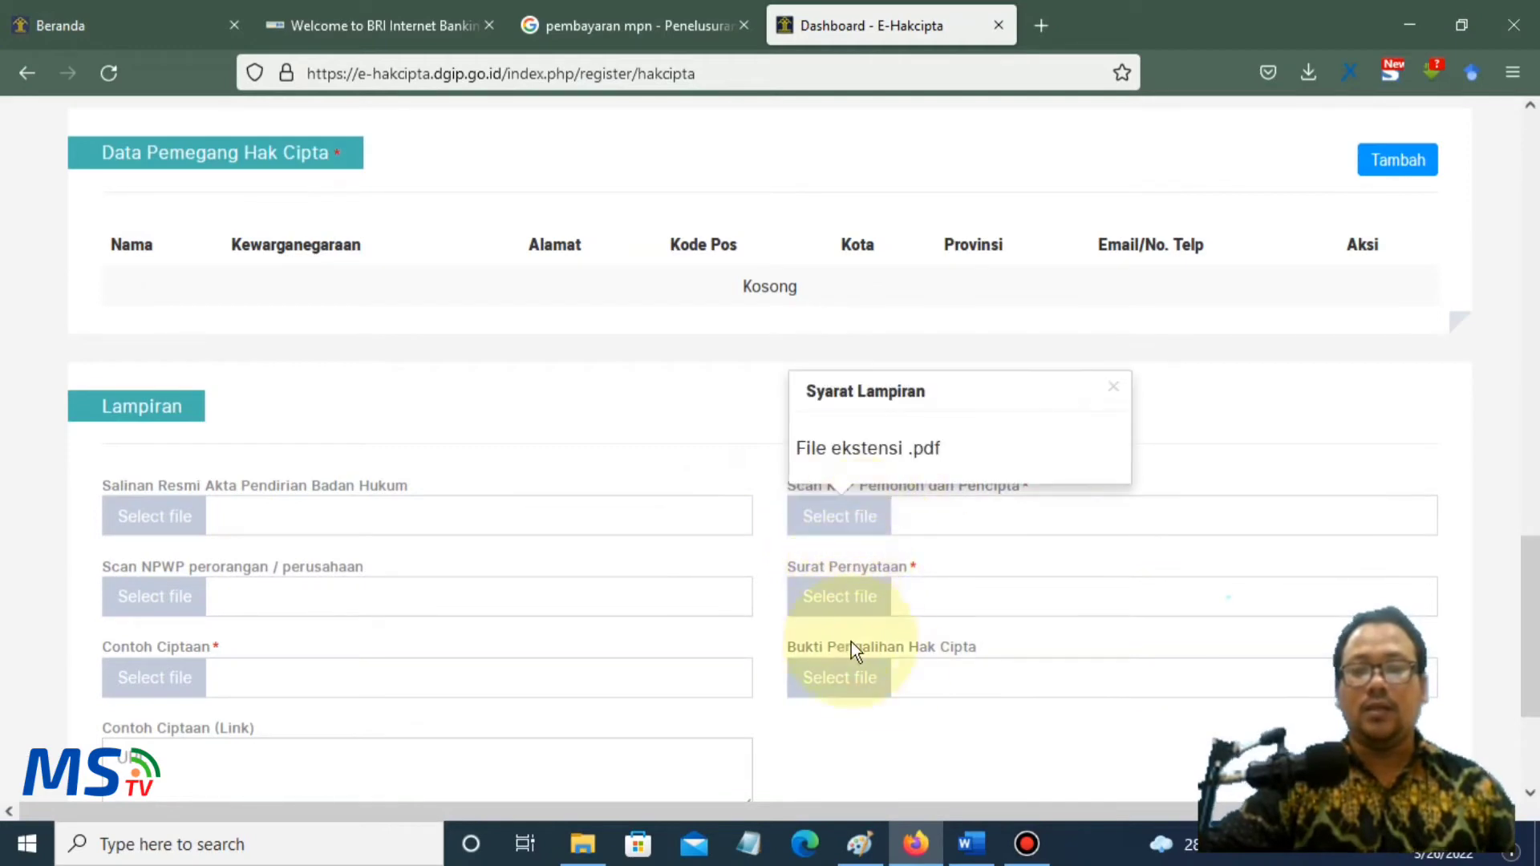
left_click(857, 517)
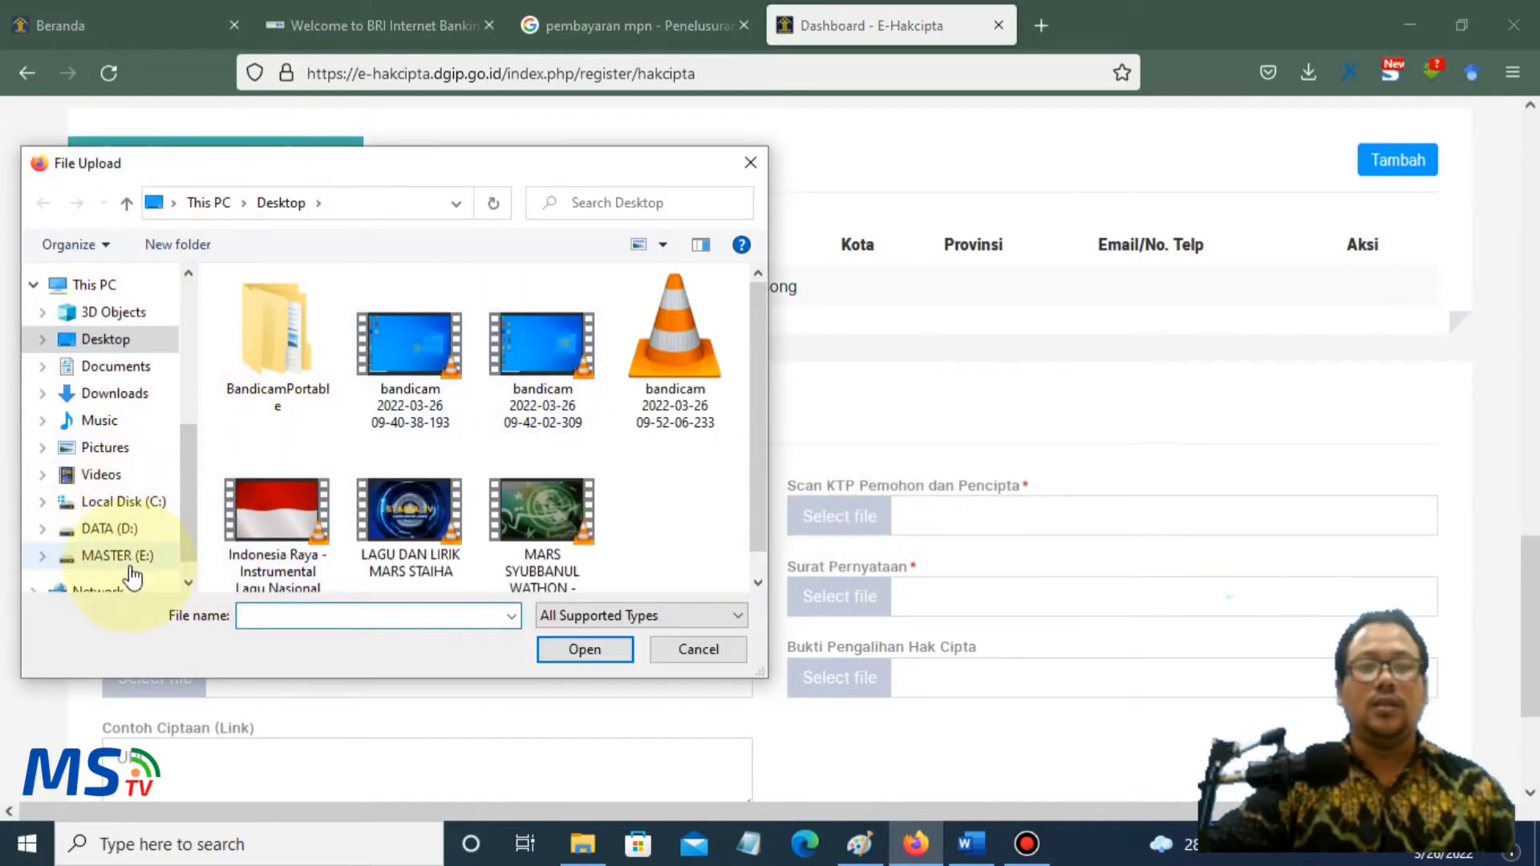
left_click(110, 528)
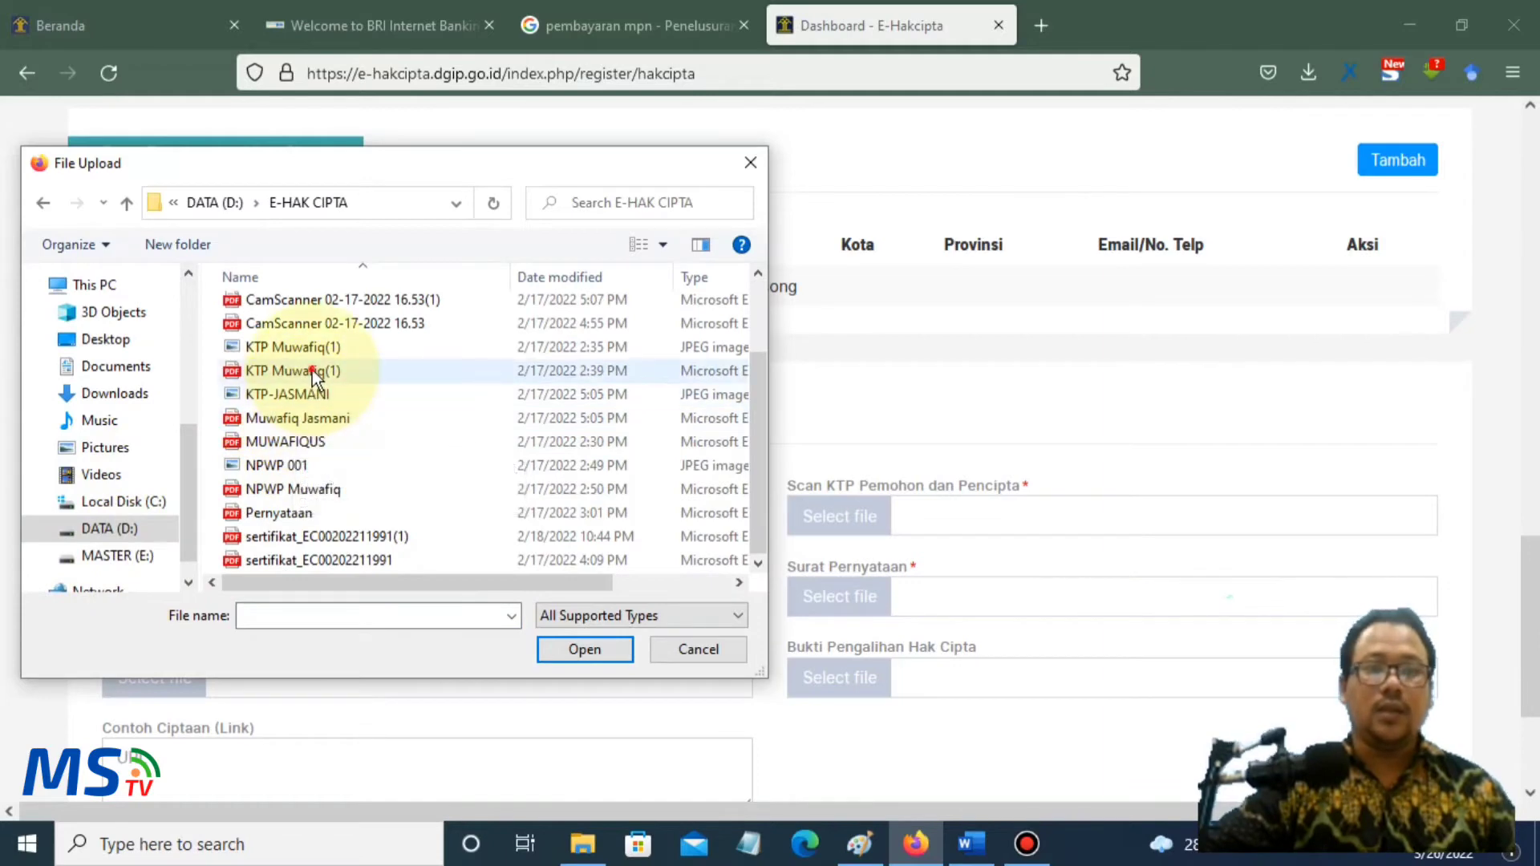
left_click(313, 370)
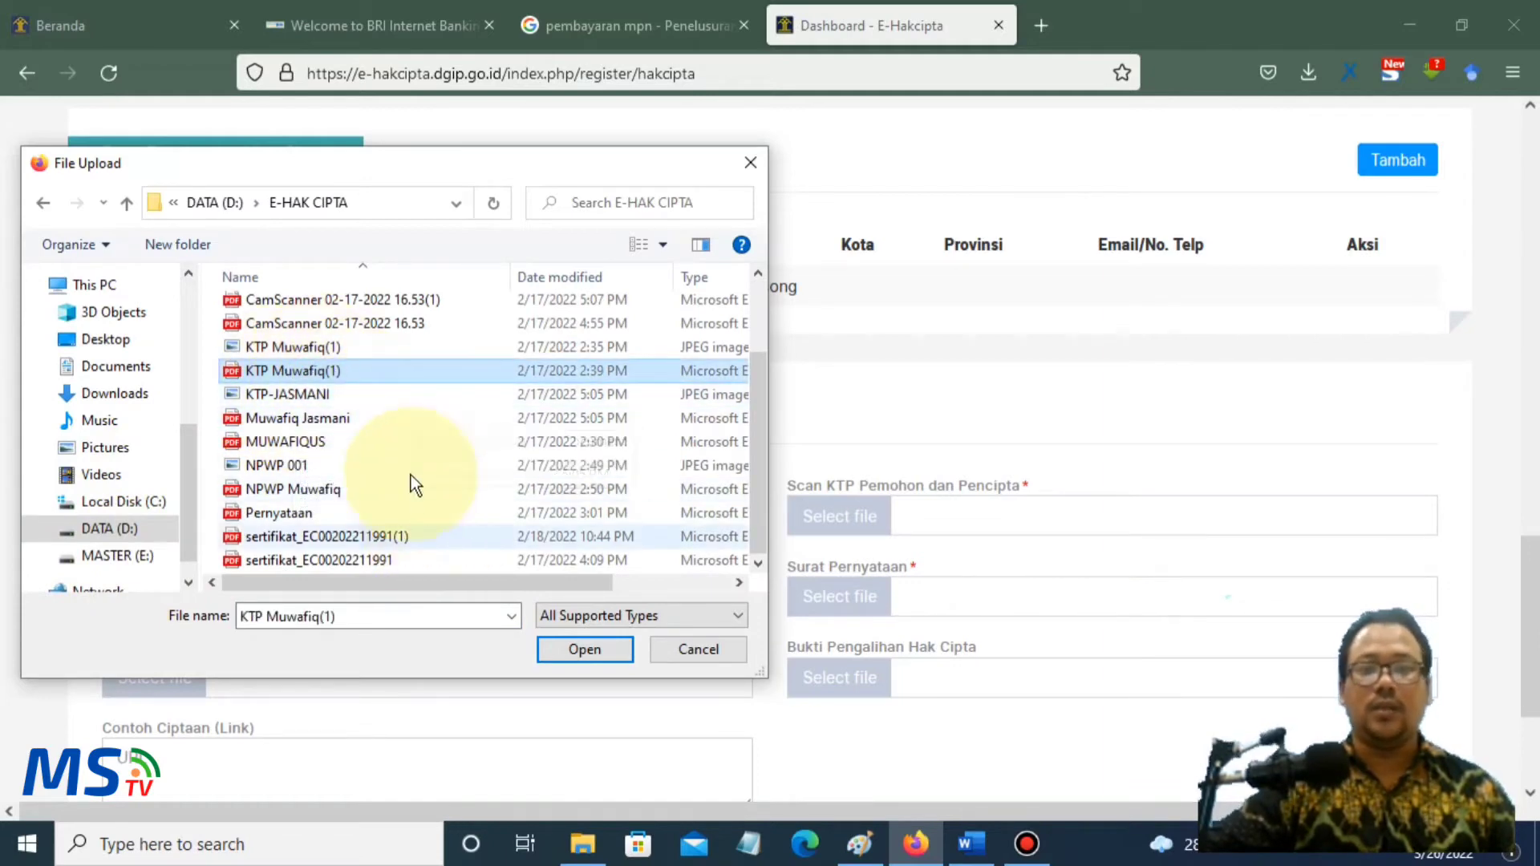
left_click(749, 165)
- Check the file requirements for Bukti Pengalihan Hak Cipta and Surat Pernyataan, and switch to the pernyataan_hak_cipta document in Word
mouse_move(846, 657)
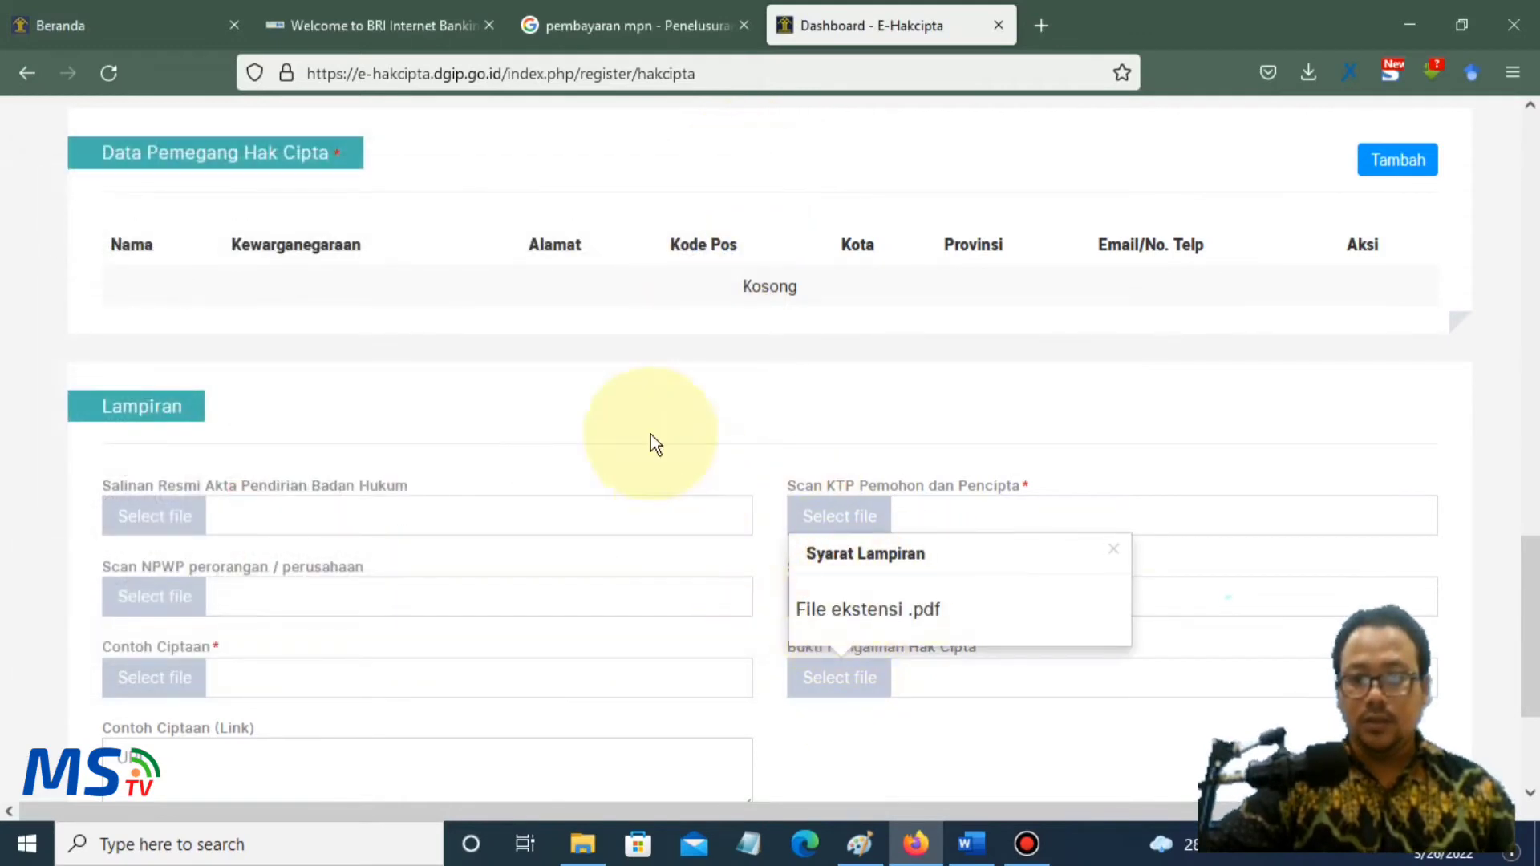
mouse_move(857, 611)
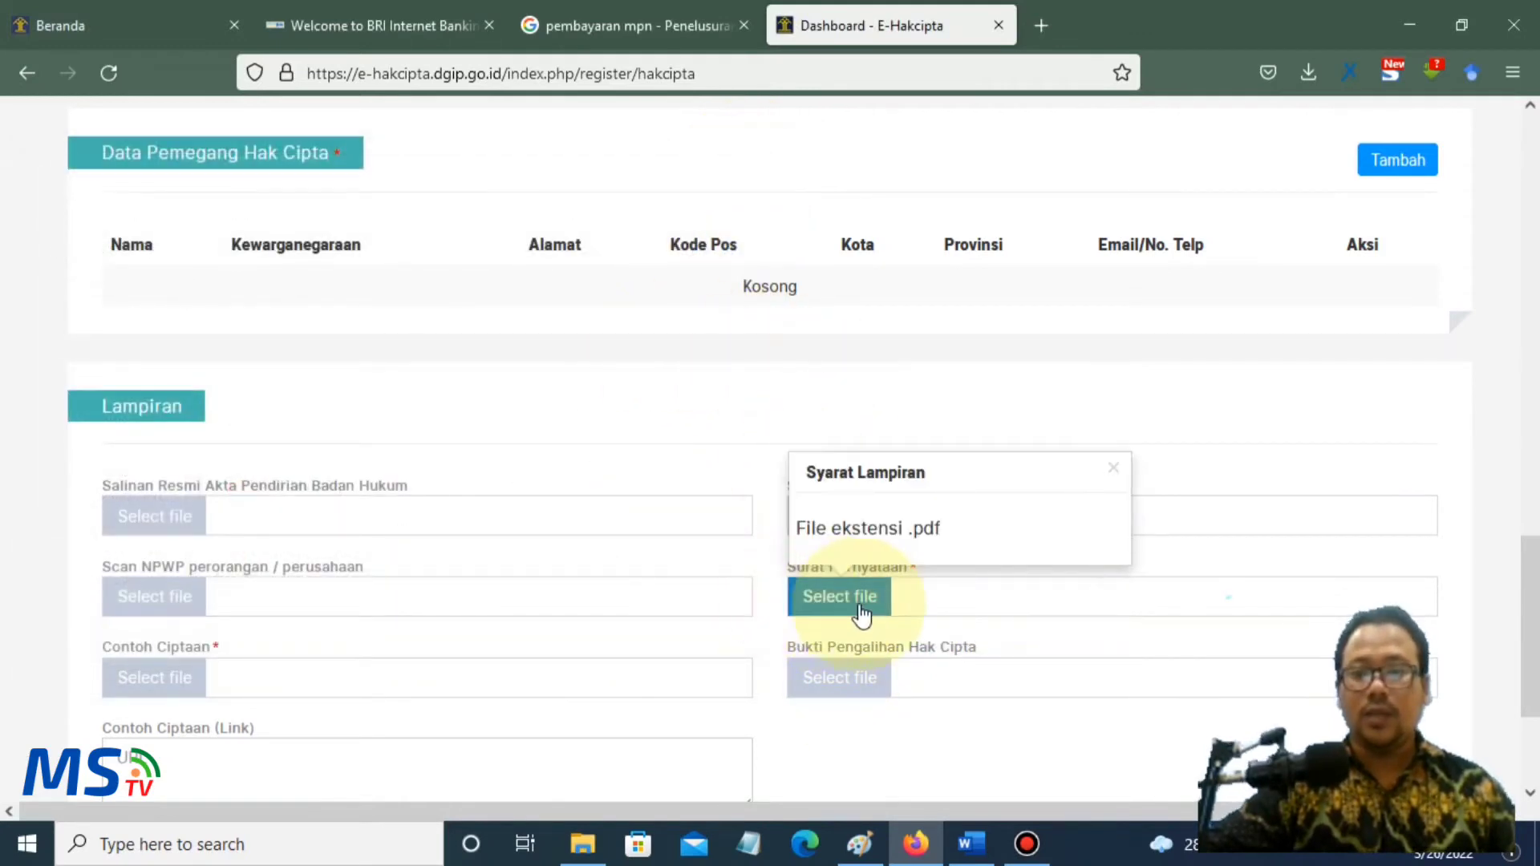
left_click_drag(1529, 582, 1534, 151)
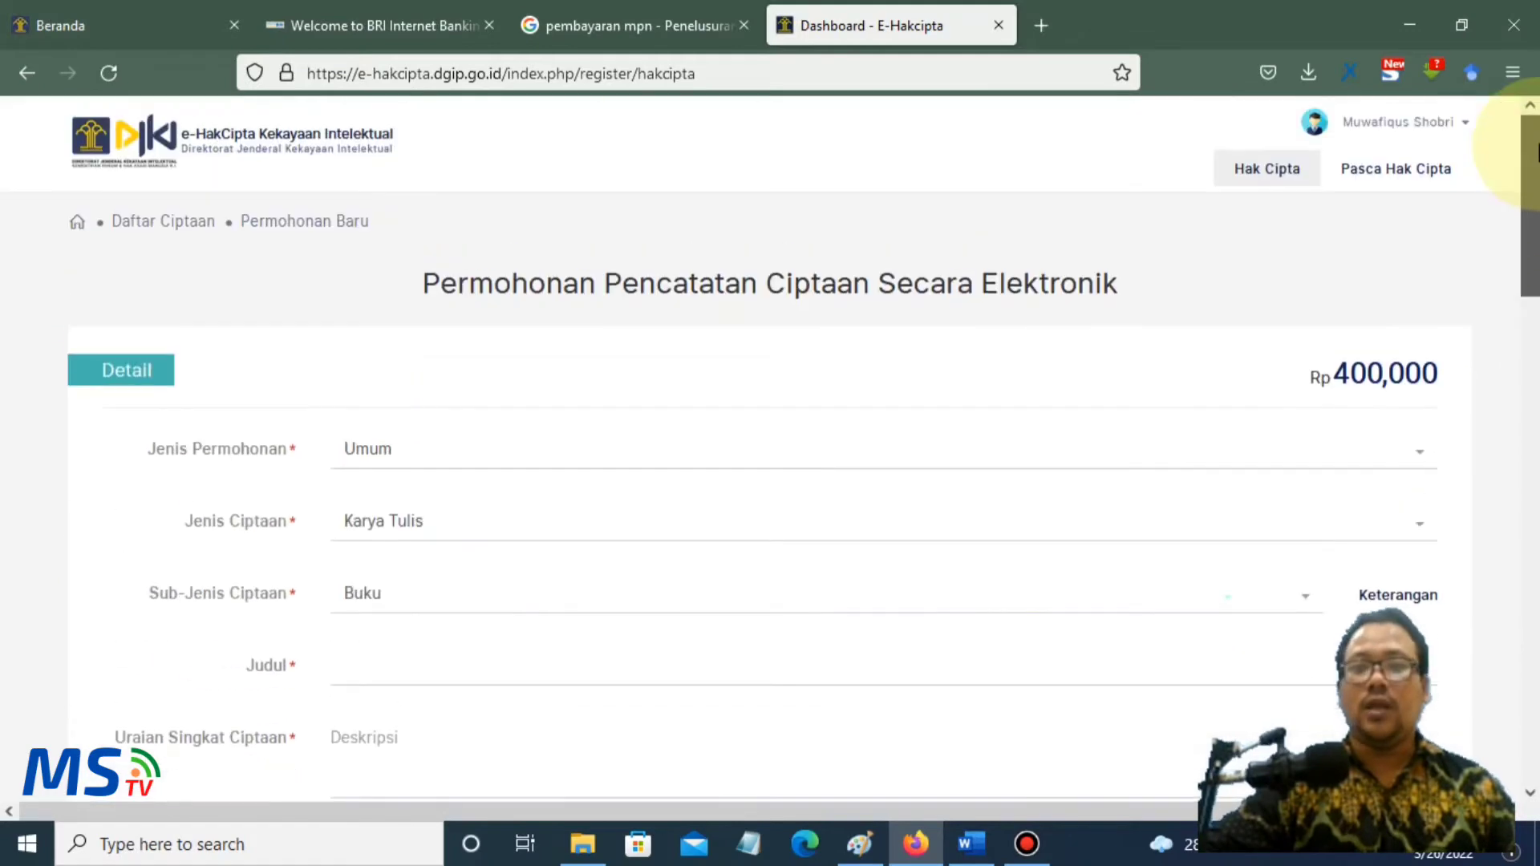
scroll(1512, 343, "down", 10)
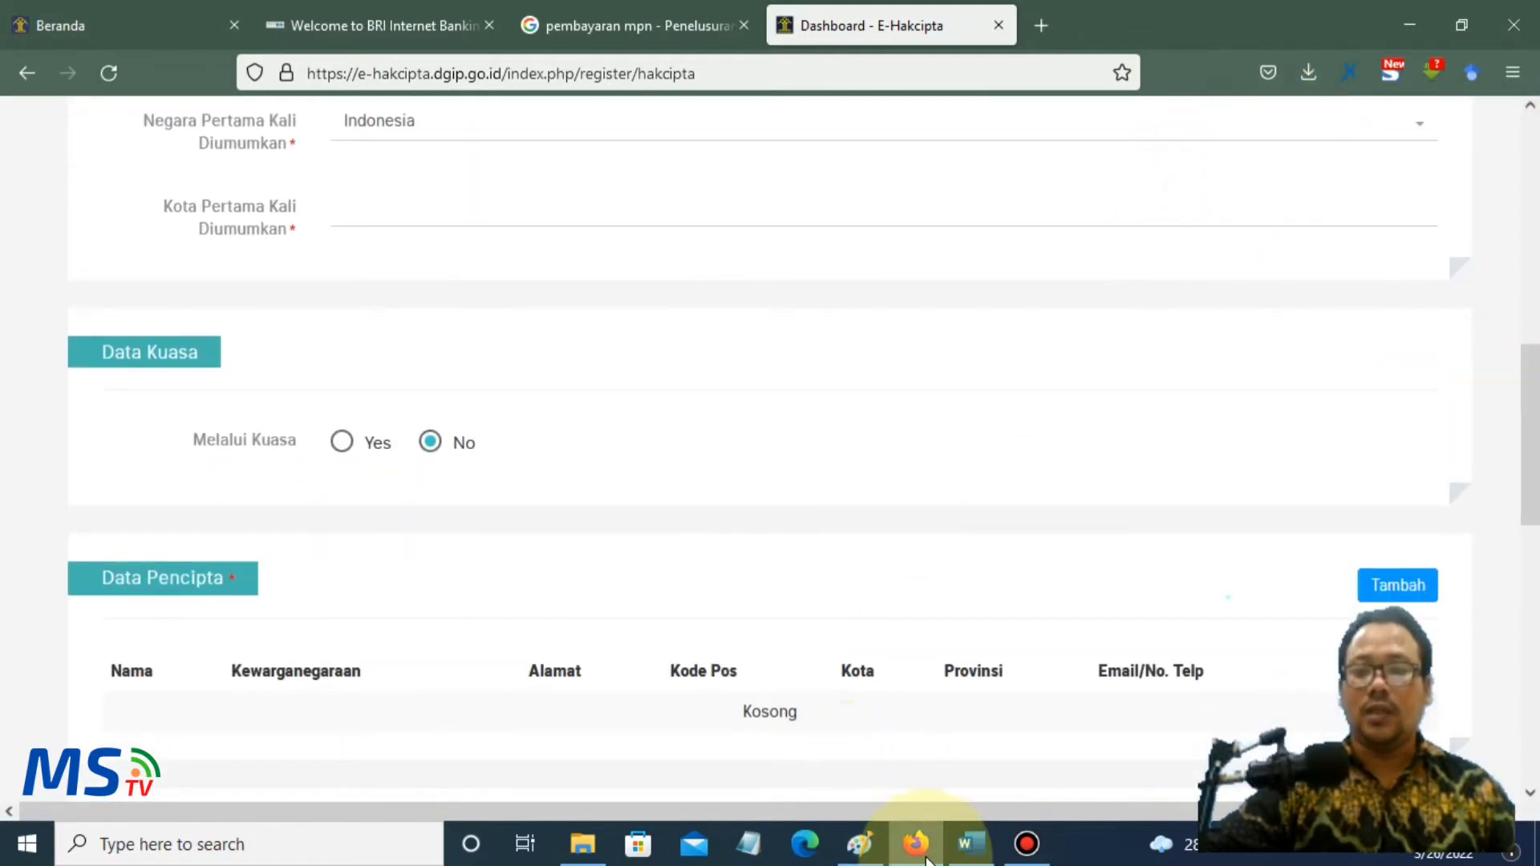
left_click(971, 844)
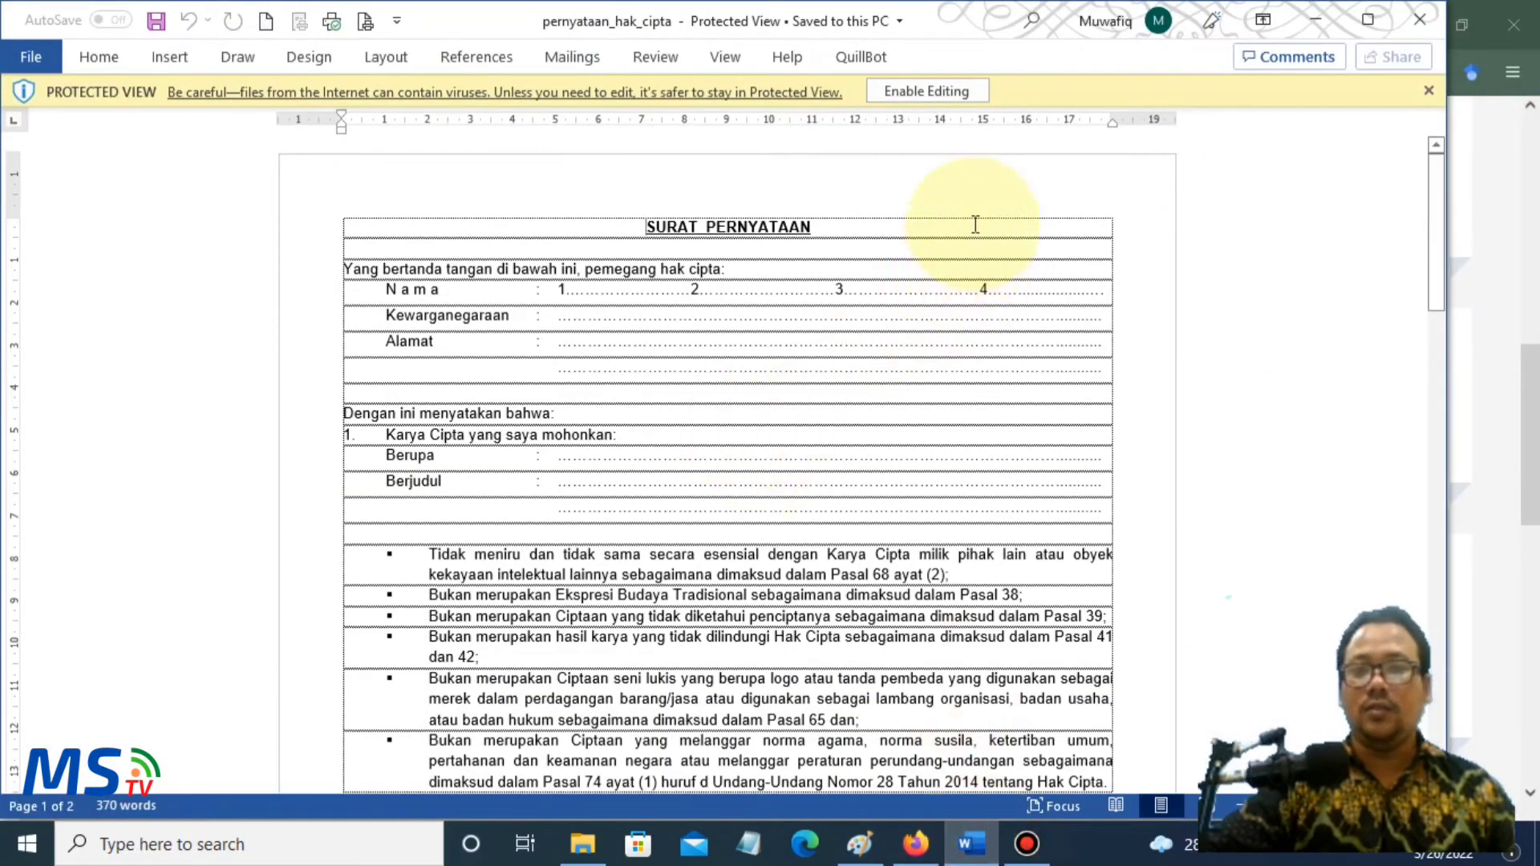
- Enable editing of pernyataan_hak_cipta and review the copyright holder's Nama, Kewarganegaraan and Alamat fields
left_click(938, 98)
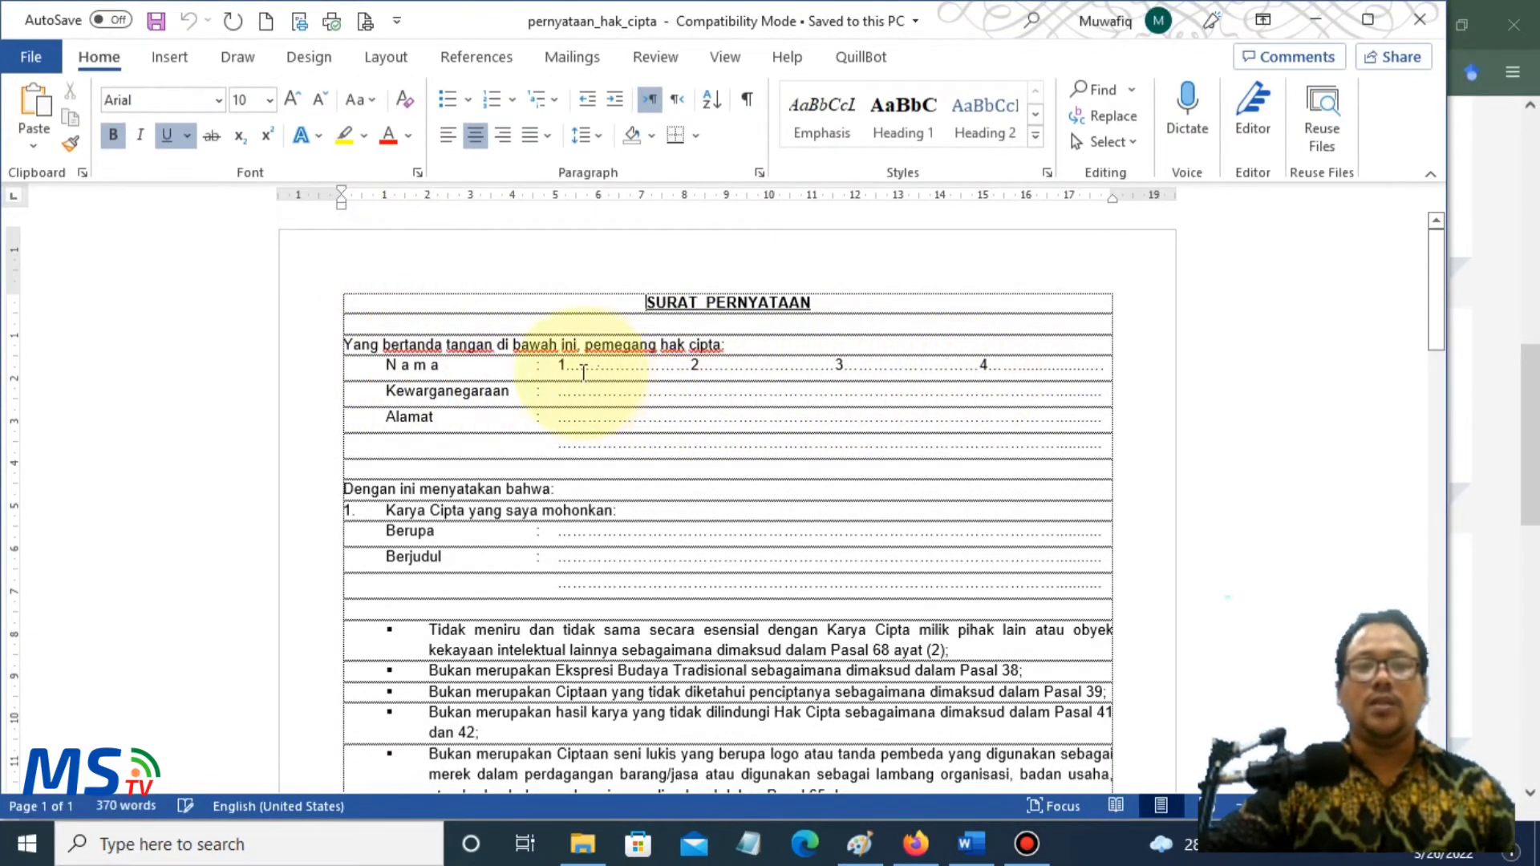
left_click_drag(562, 369, 1075, 365)
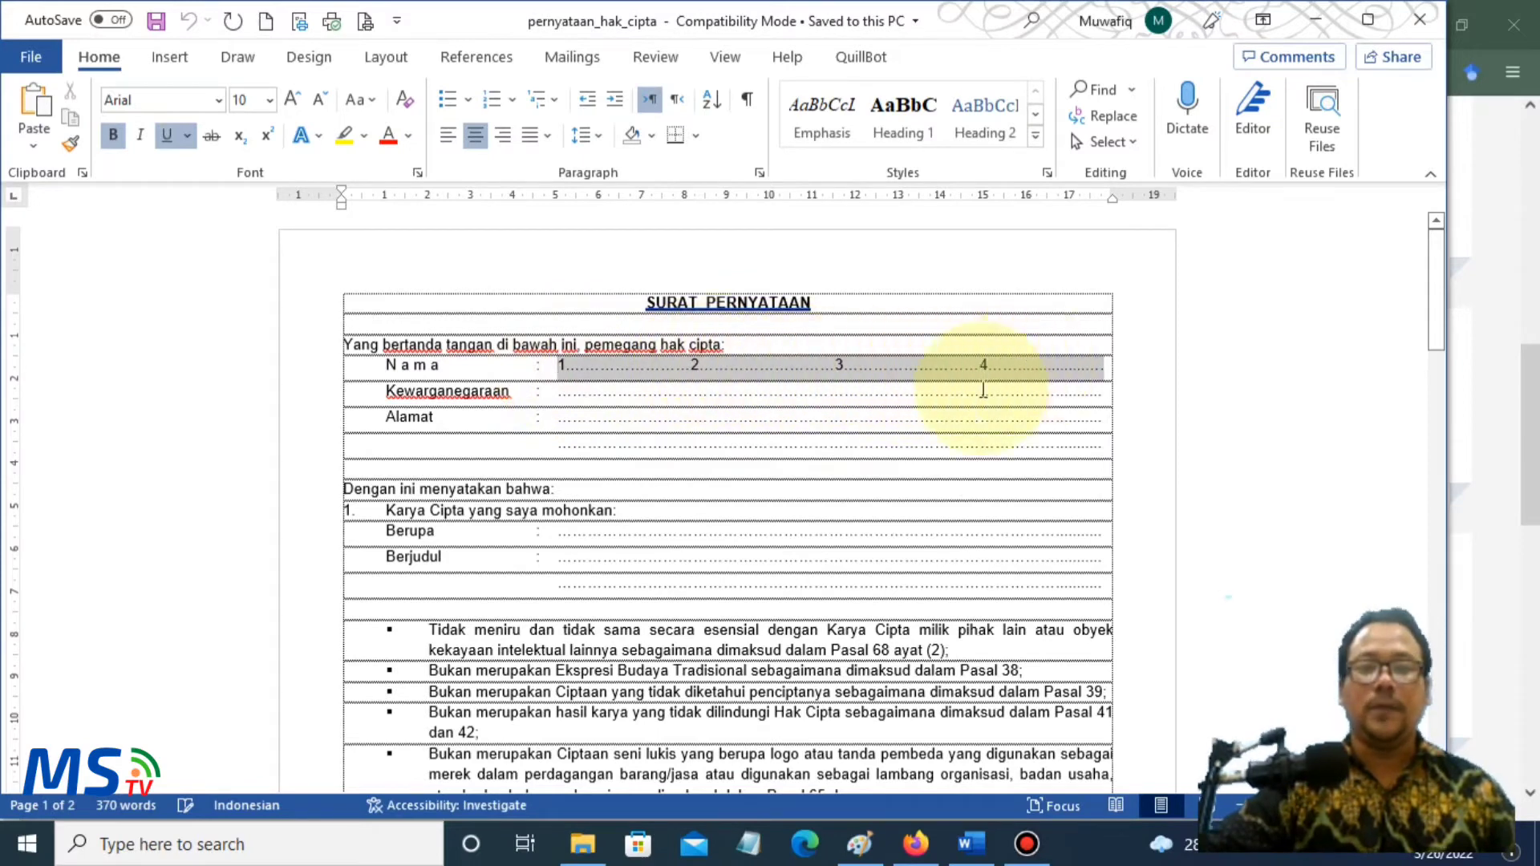
left_click(394, 404)
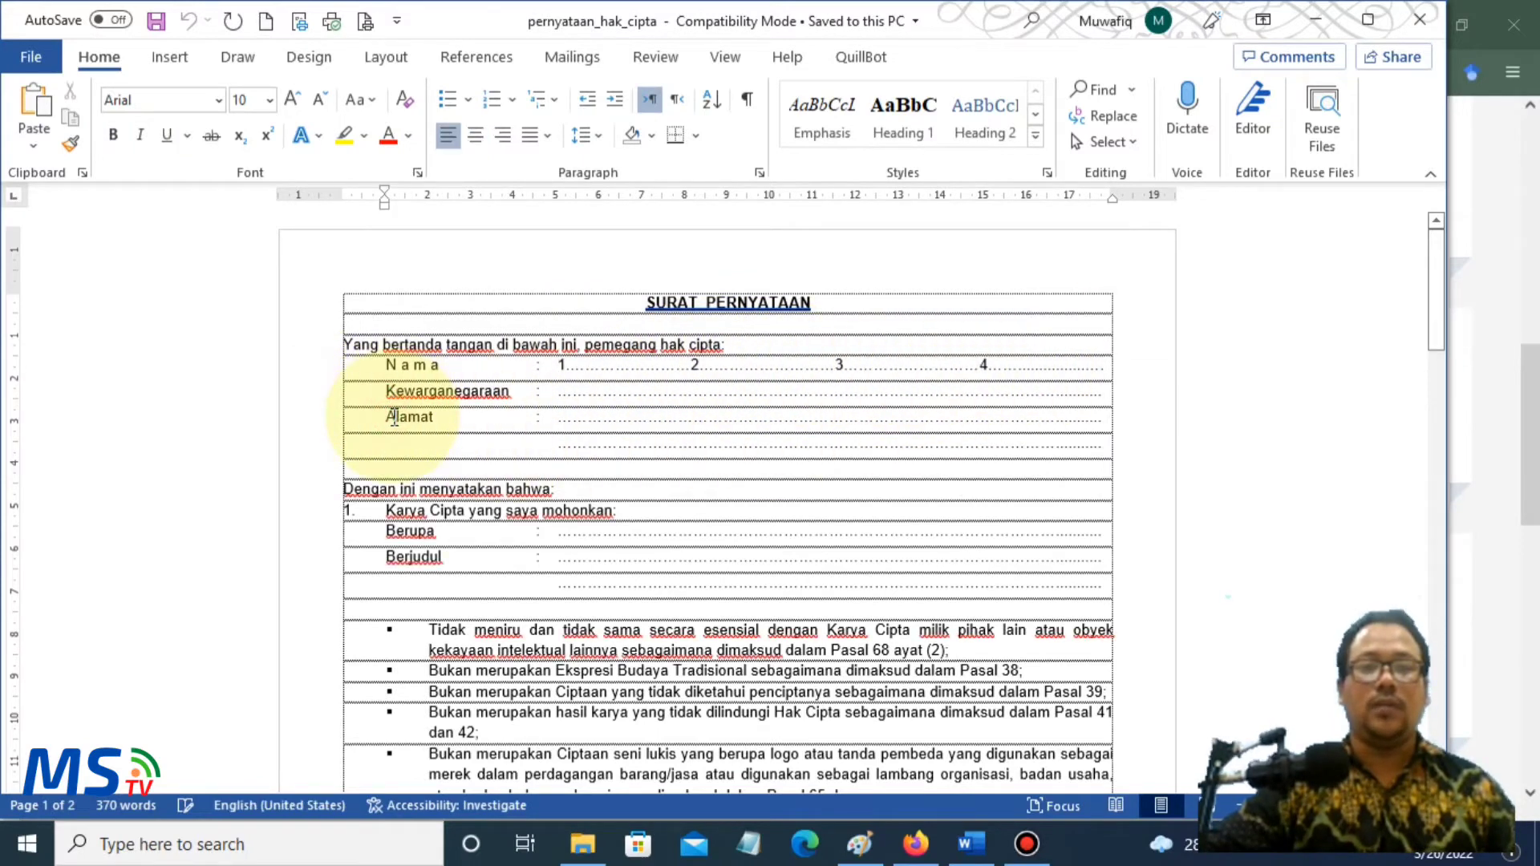
scroll(369, 562, "down", 2)
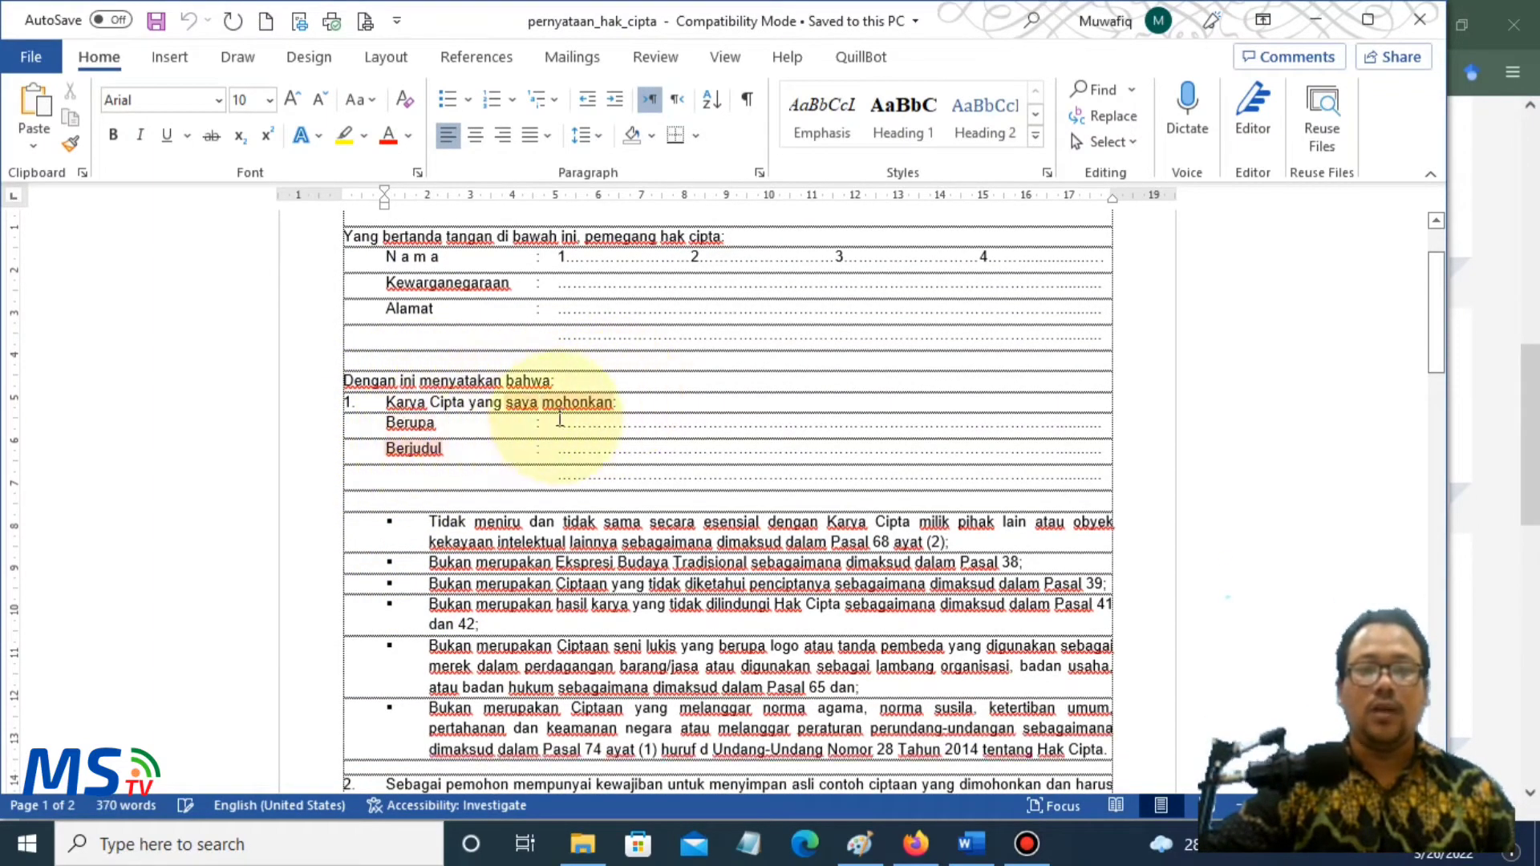
- Review the Berupa and Berjudul fields describing the submitted work under Karya Cipta yang saya mohonkan
left_click(421, 448)
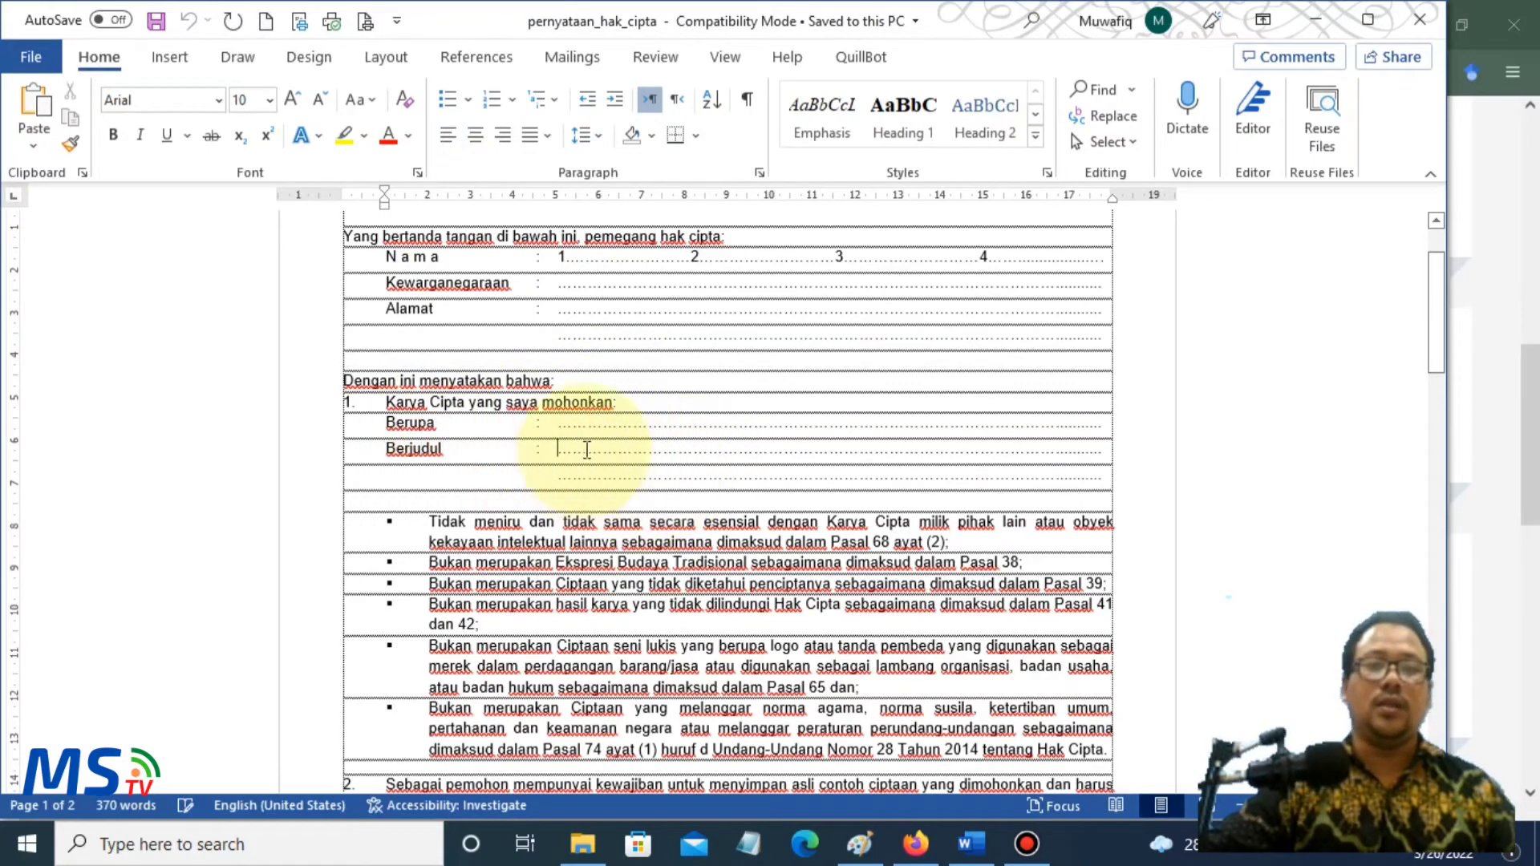
left_click(656, 447)
scroll(666, 457, "down", 4)
scroll(660, 462, "up", 3)
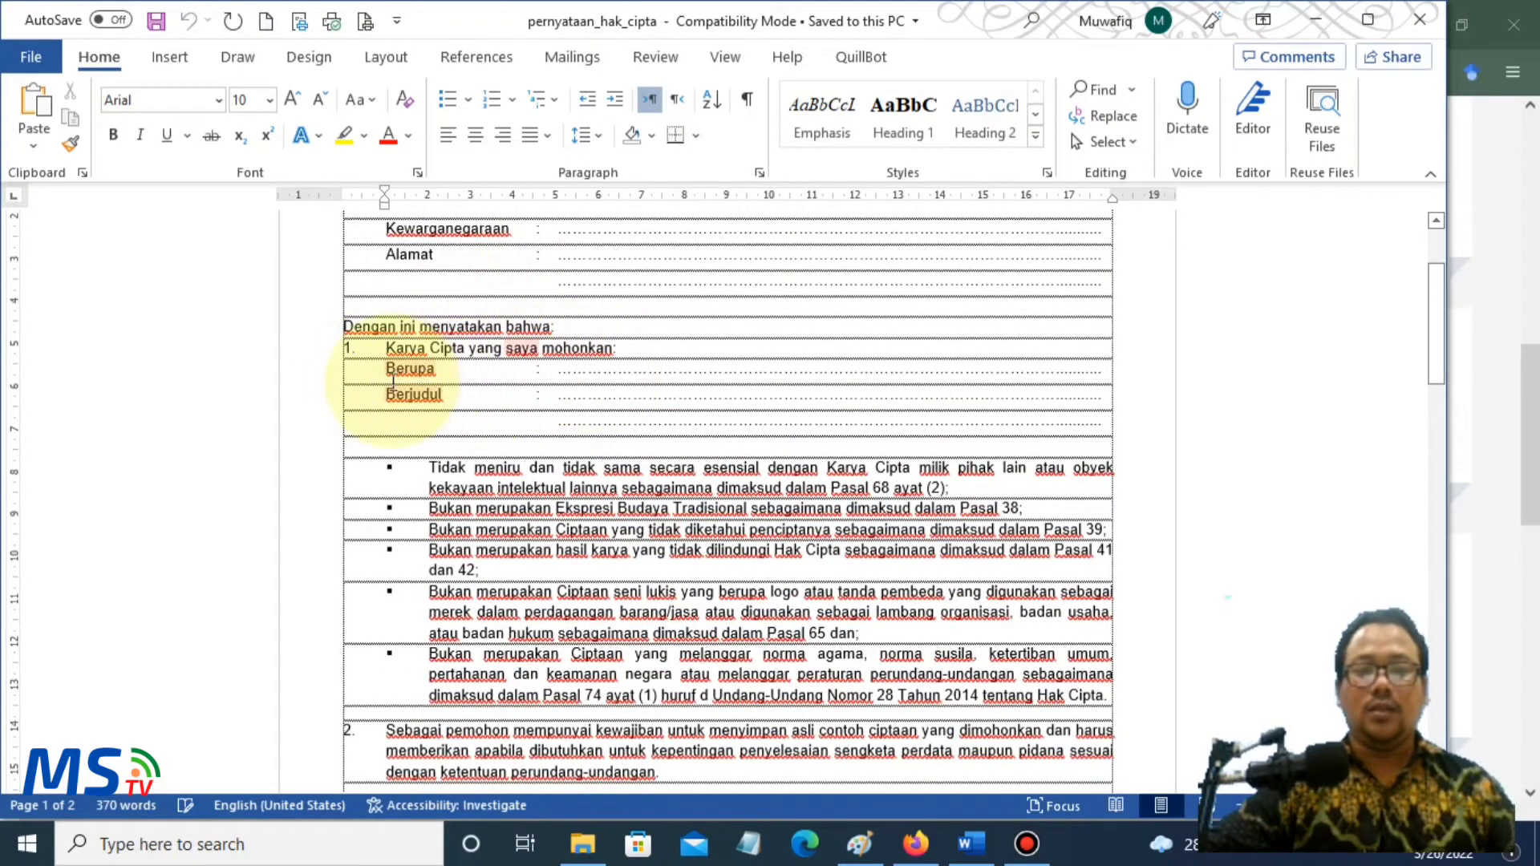
left_click_drag(600, 401, 612, 423)
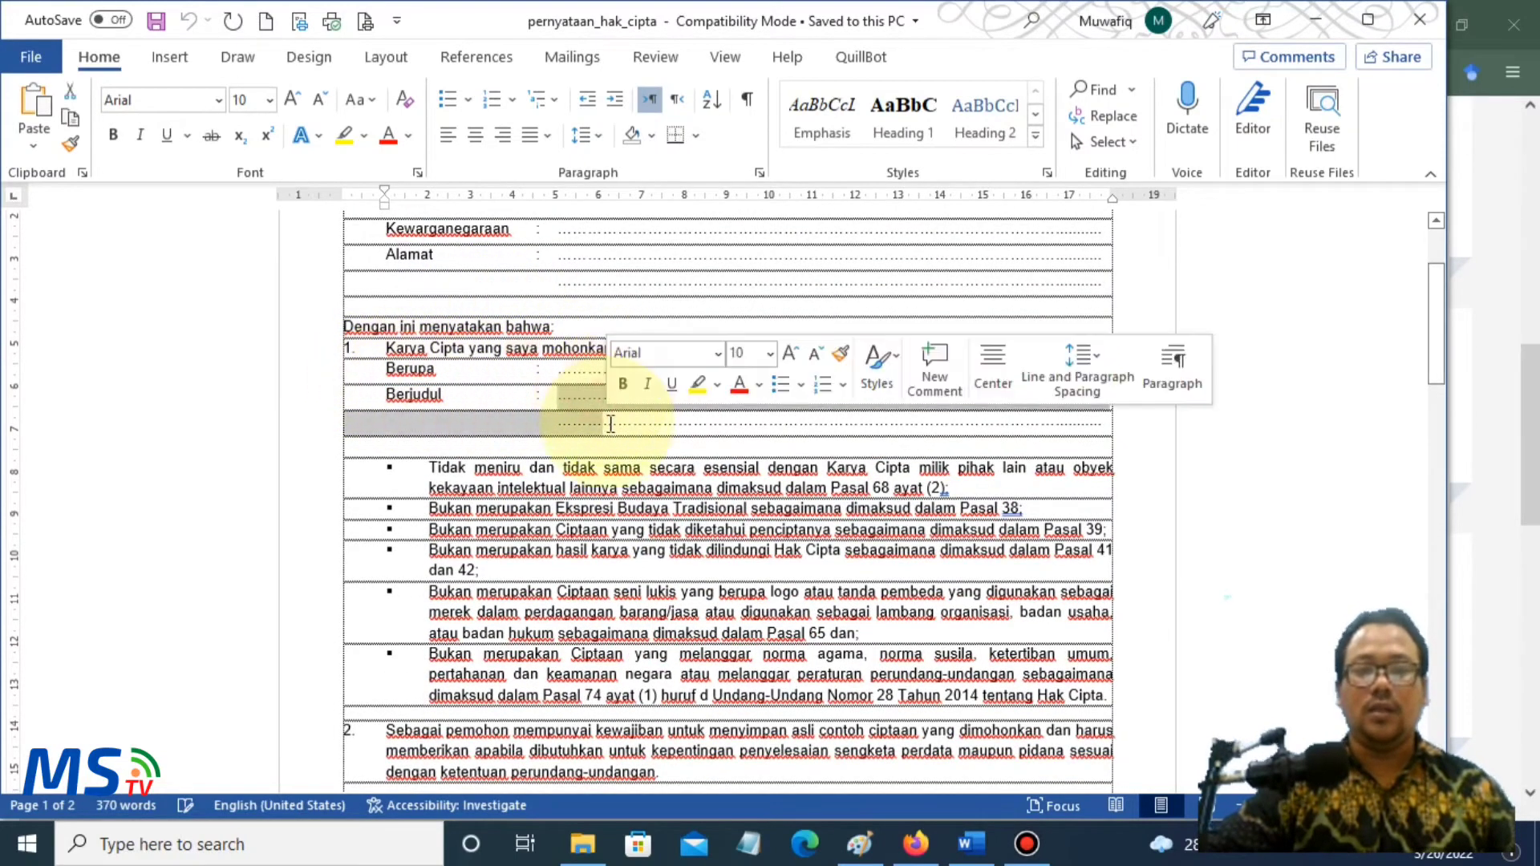
left_click(639, 490)
- Read the rest of the Surat Pernyataan through to the date, Materai and Pemegang Hak Cipta signature block
scroll(1135, 612, "down", 10)
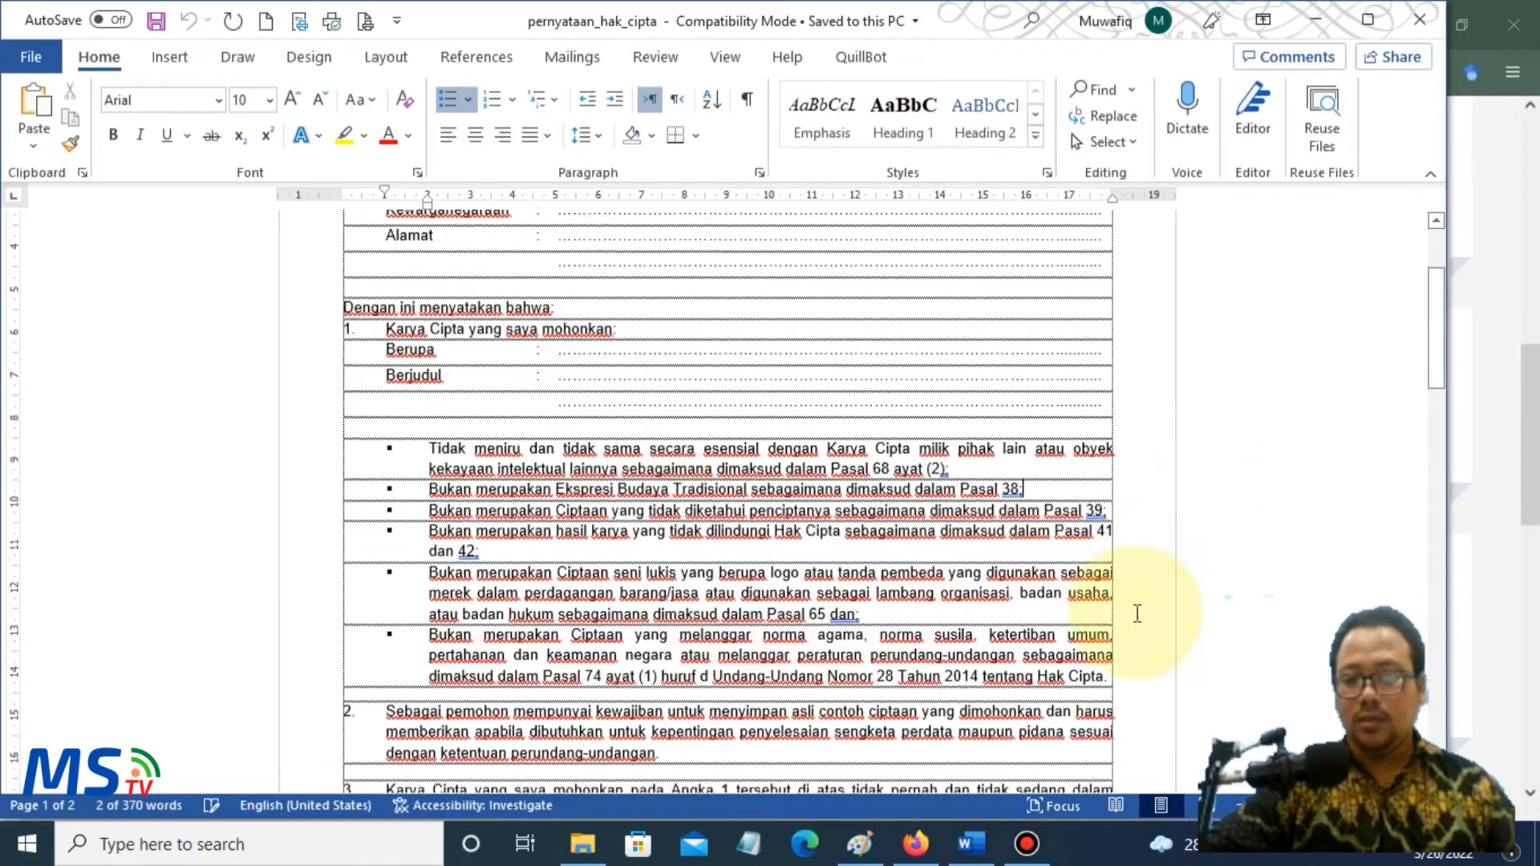
scroll(1142, 615, "down", 8)
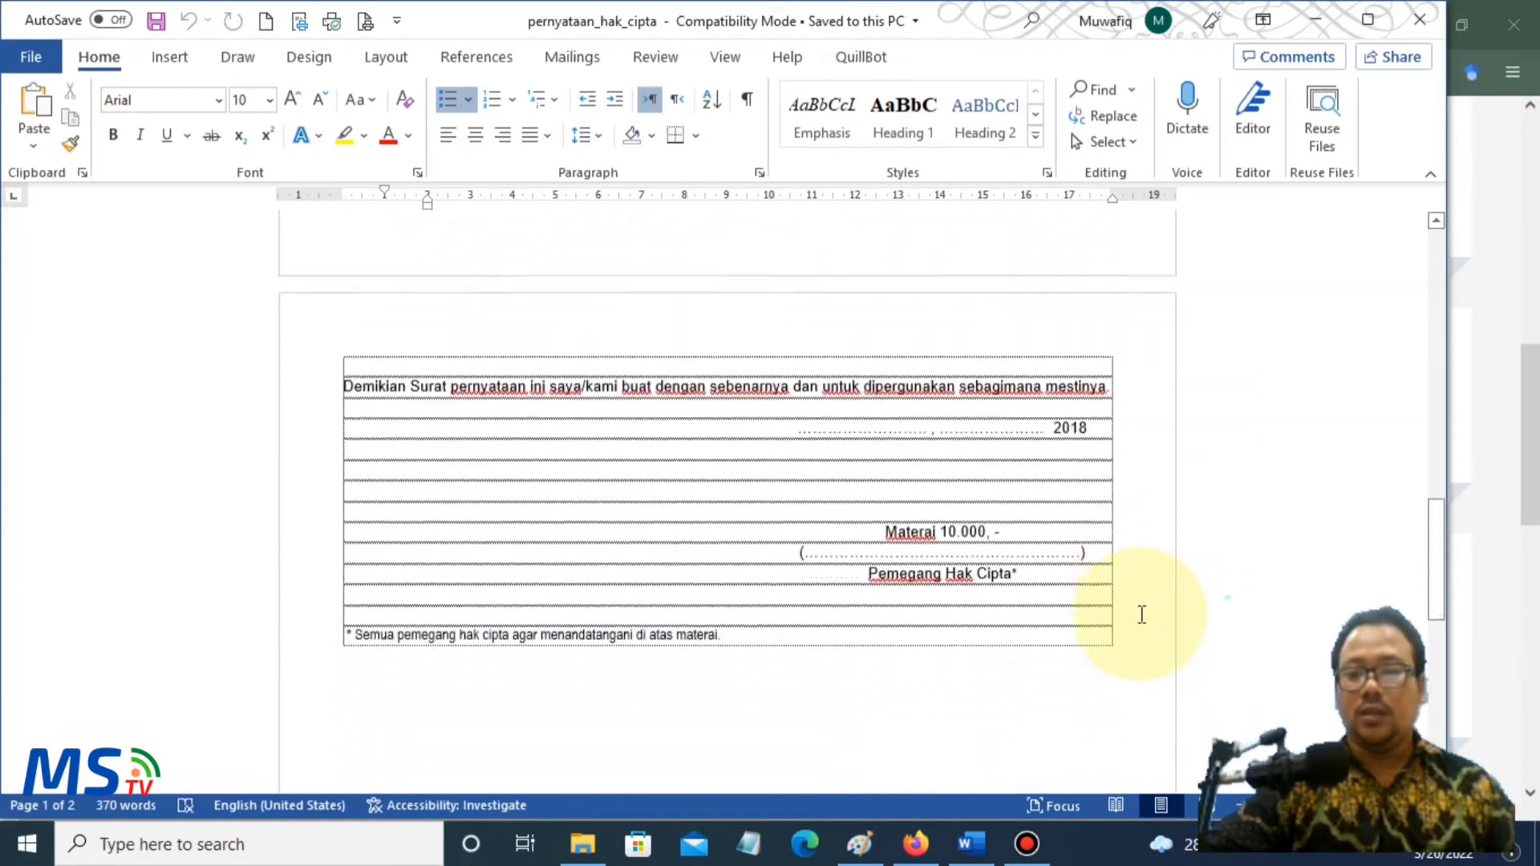
left_click(821, 471)
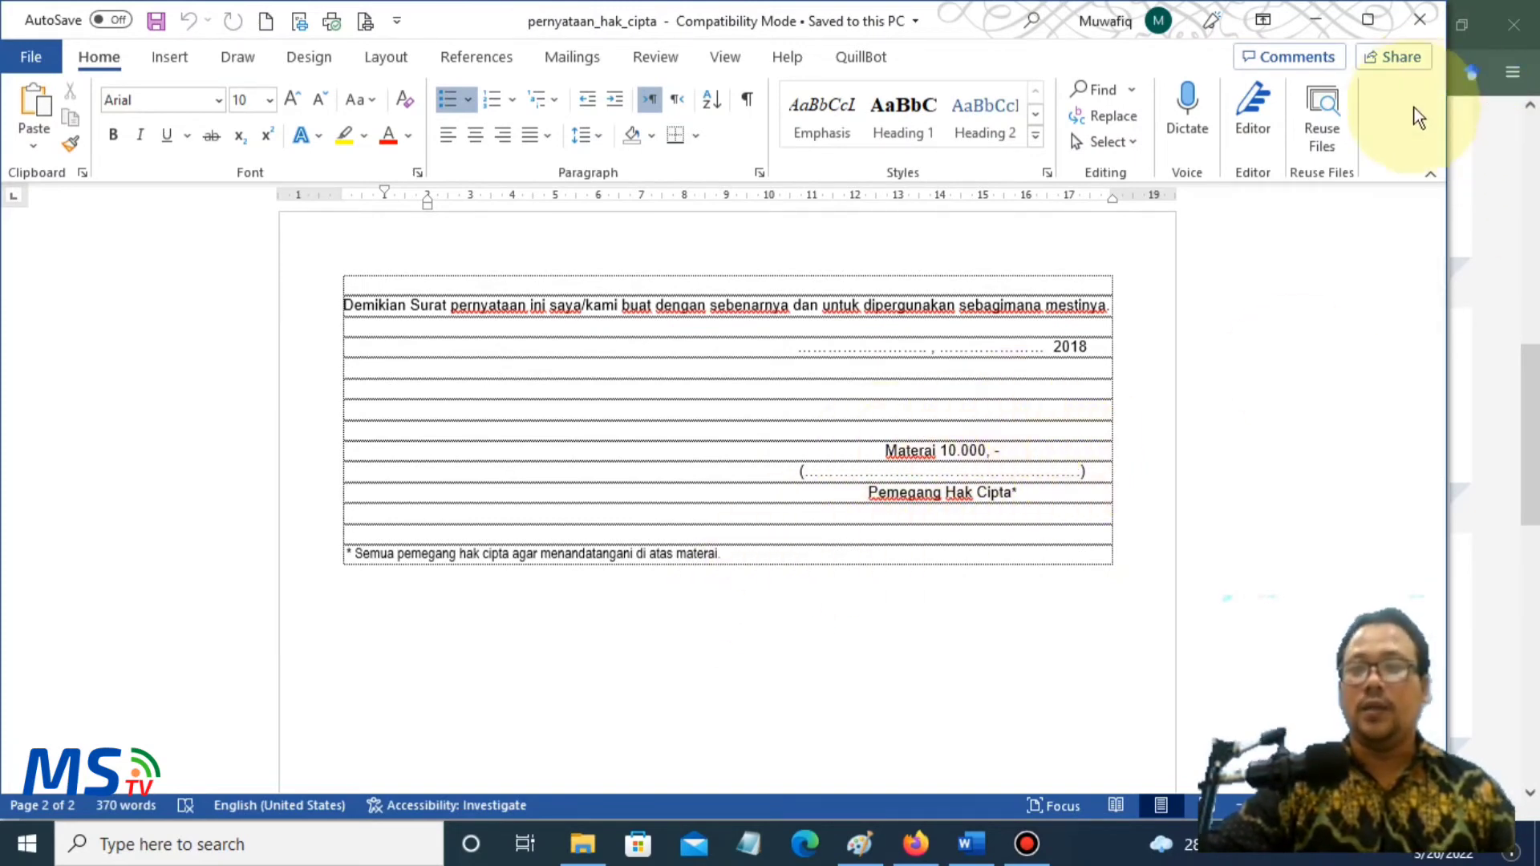
- Return to the application form in Firefox and check the attachments section and the registration fee for the chosen work type
left_click(1516, 372)
scroll(1122, 484, "down", 10)
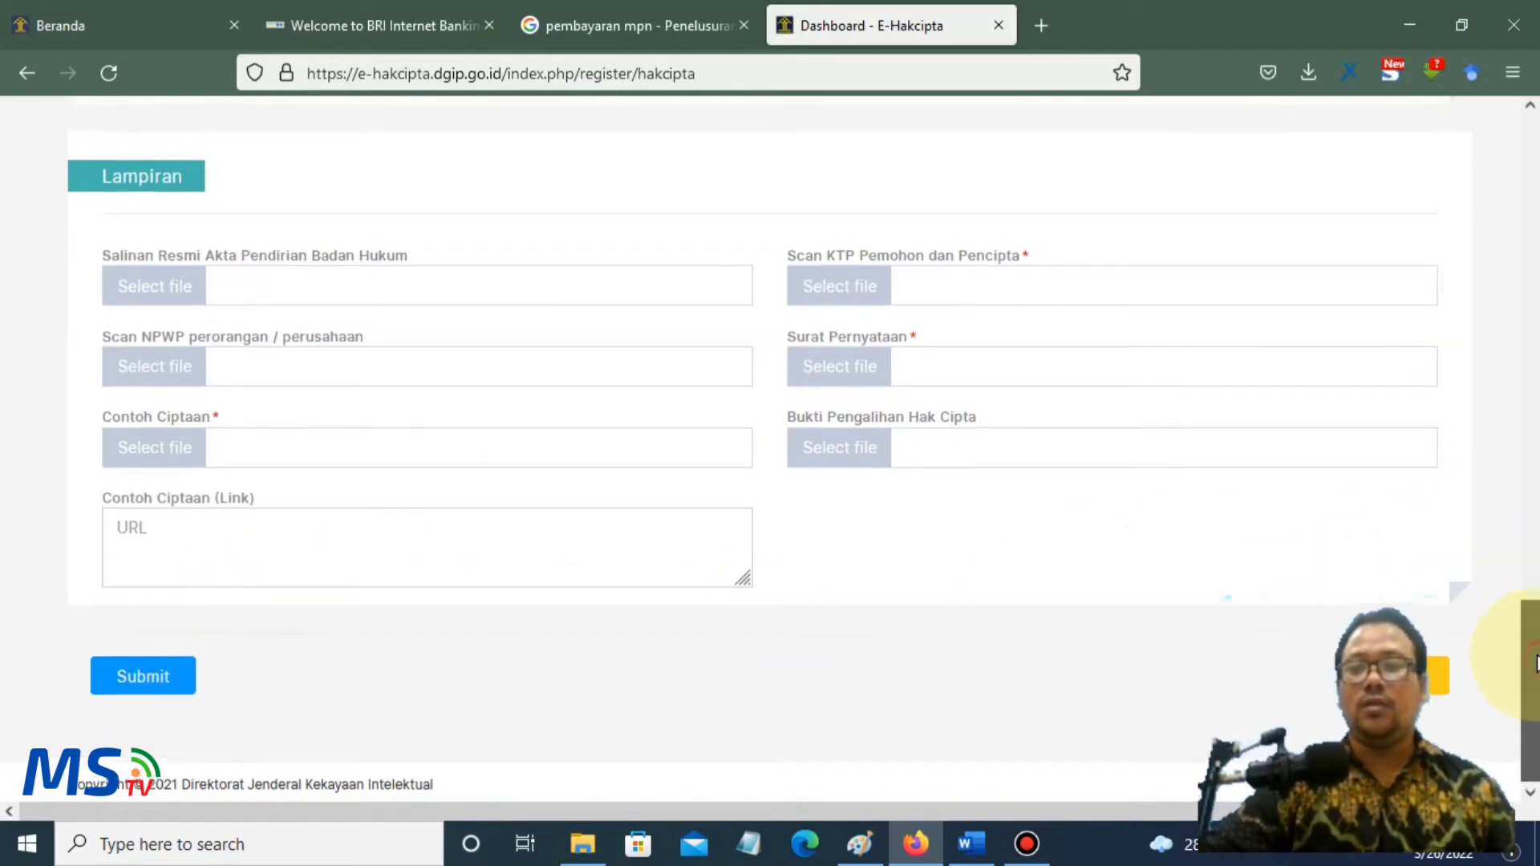
scroll(1537, 574, "up", 5)
left_click_drag(1539, 545, 1537, 175)
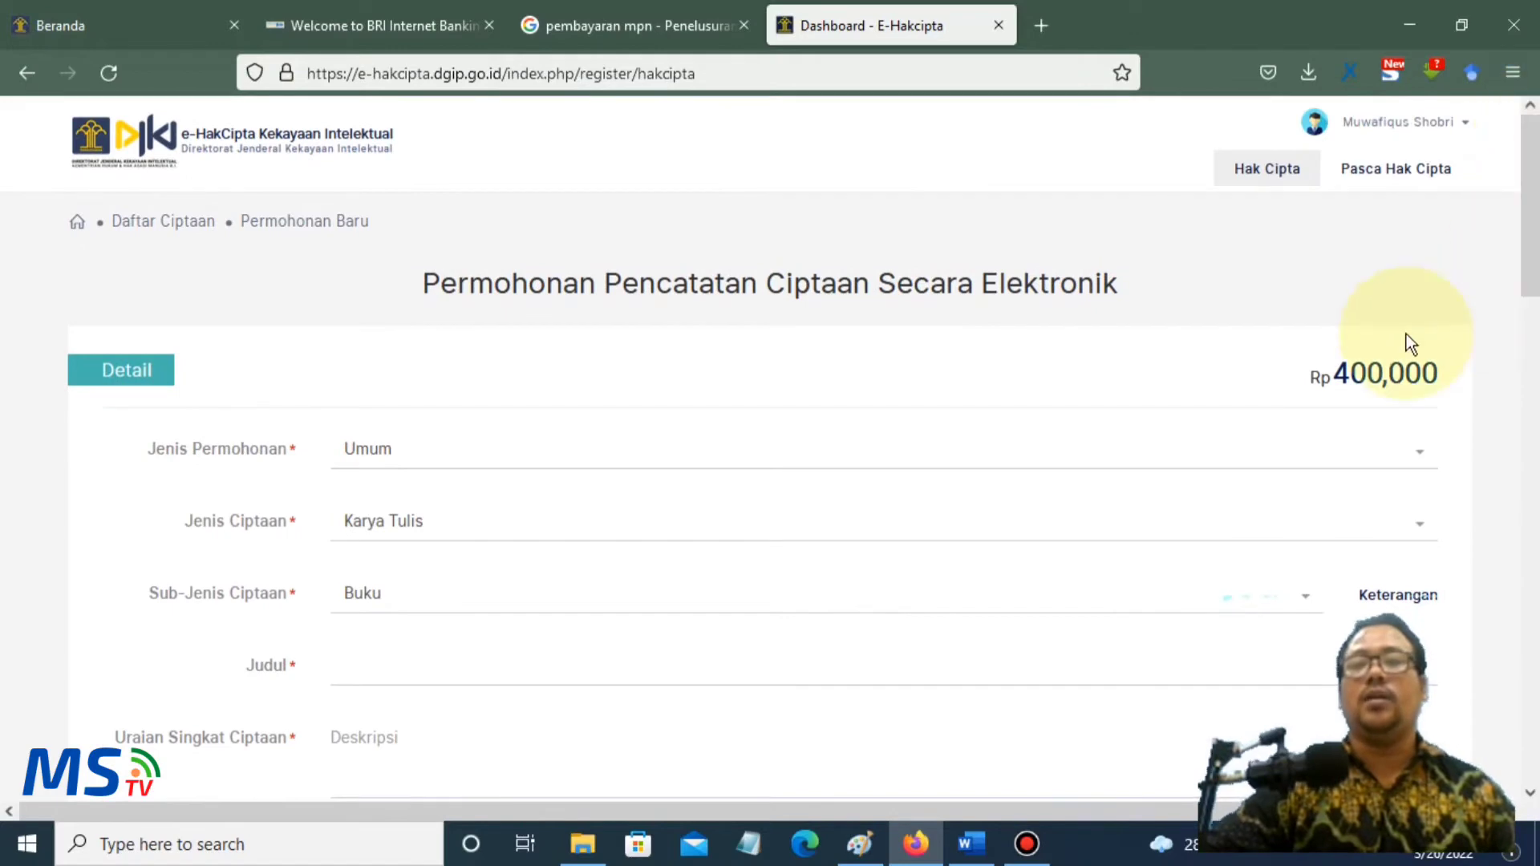
left_click_drag(1335, 385, 1448, 364)
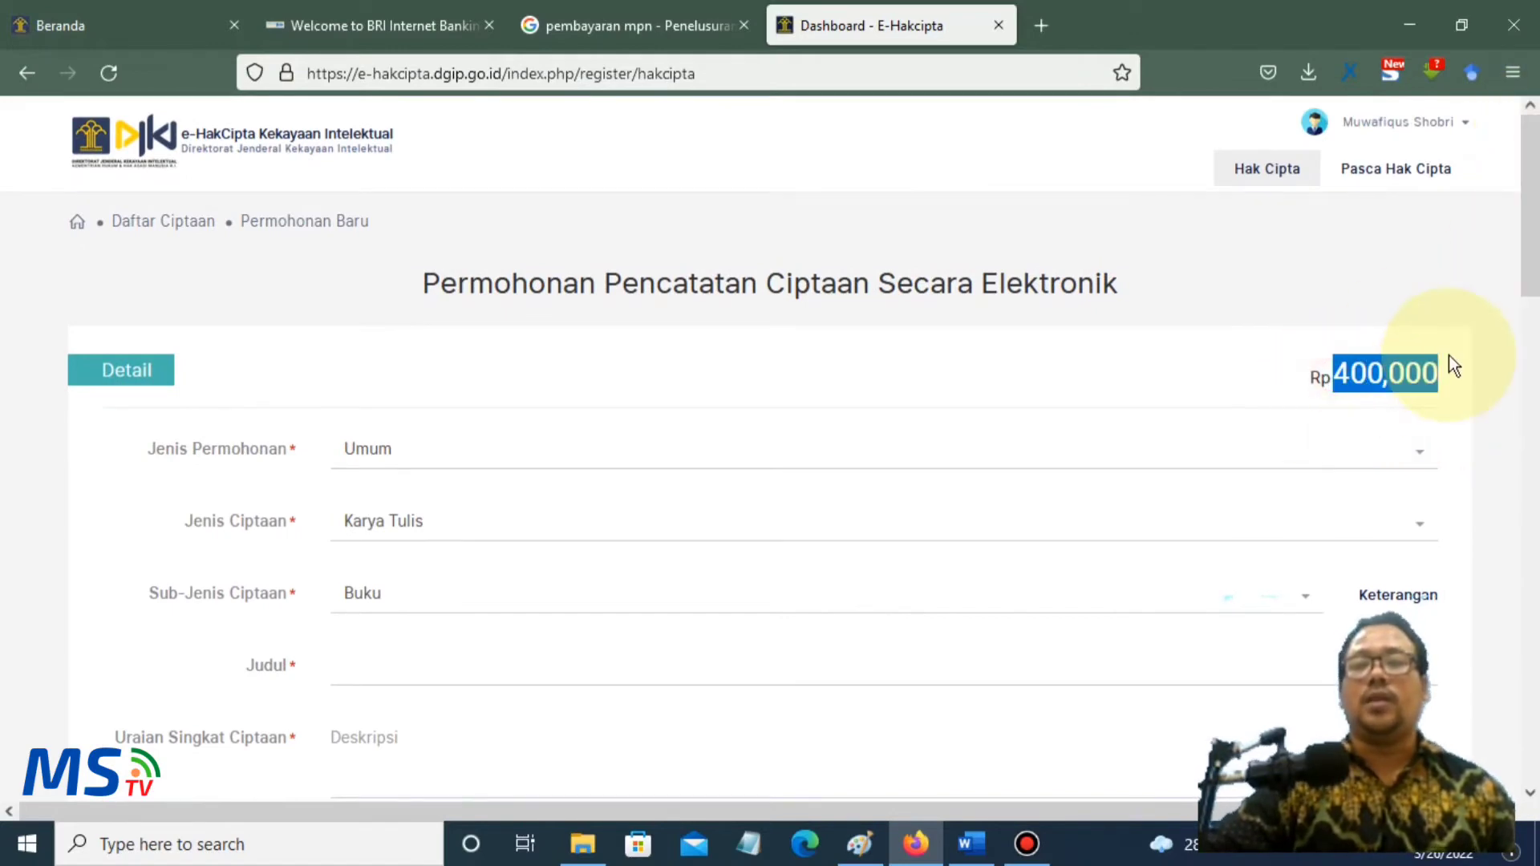
left_click(1129, 315)
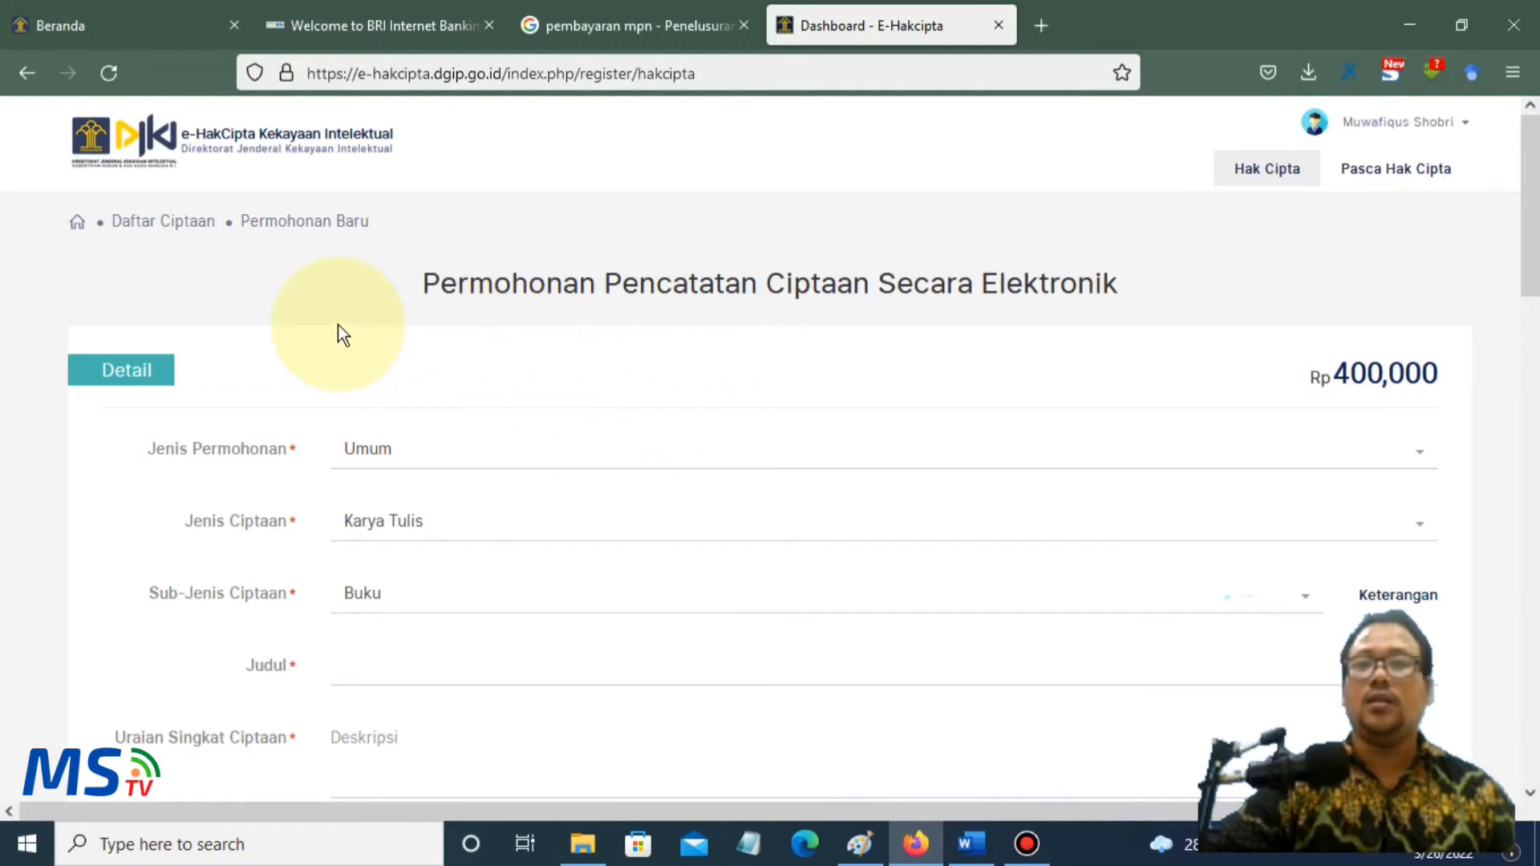
- Open the registered work "Meningkatkan Kualitas Belajar Al-Qur'an dengan Metode An-Nahdliyah" and review its application and certificate numbers
left_click(1266, 179)
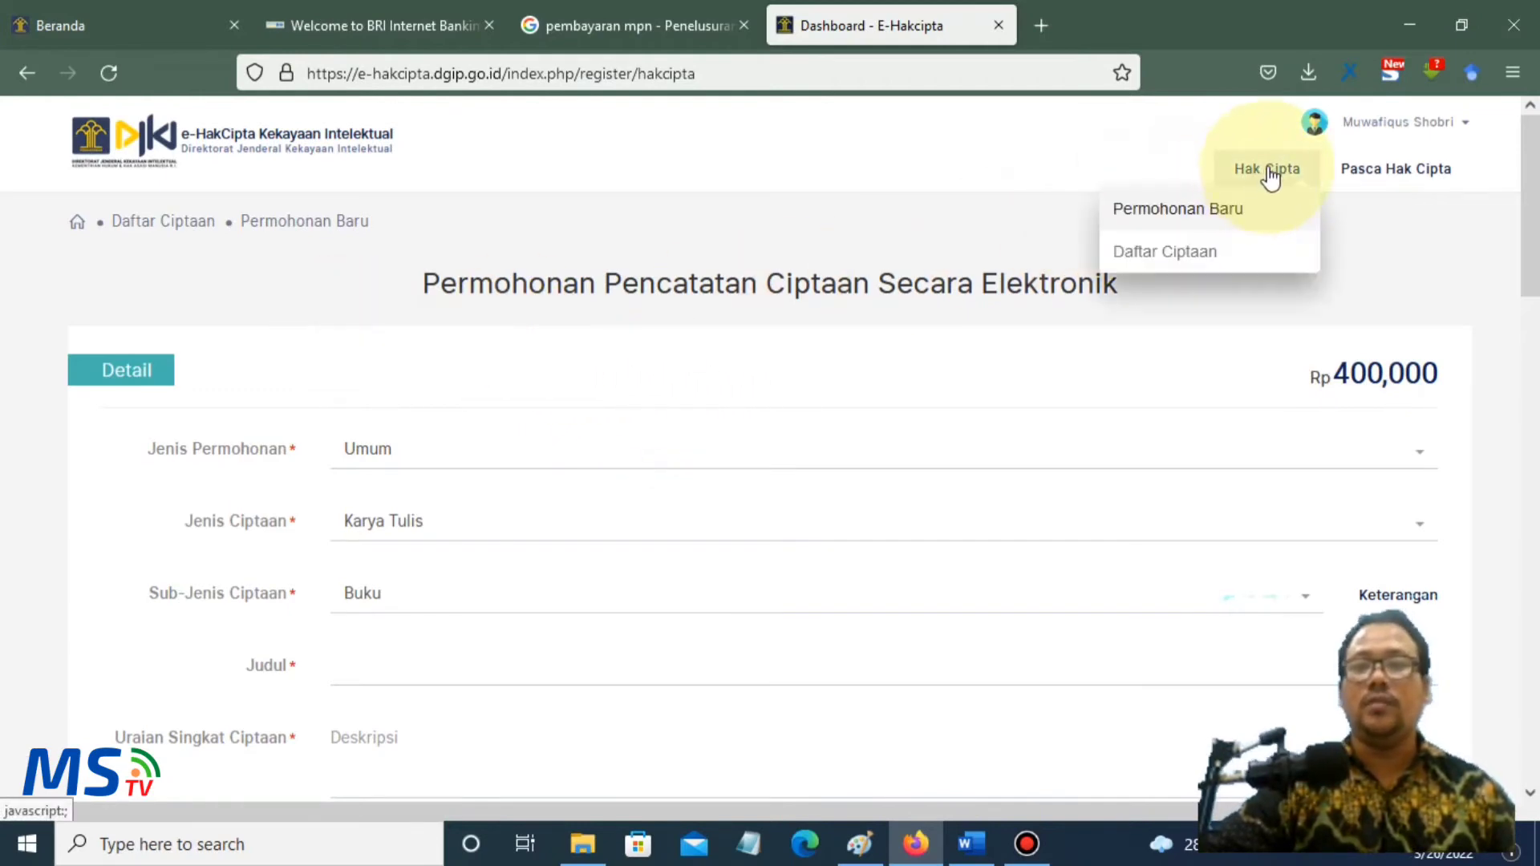
left_click(1282, 171)
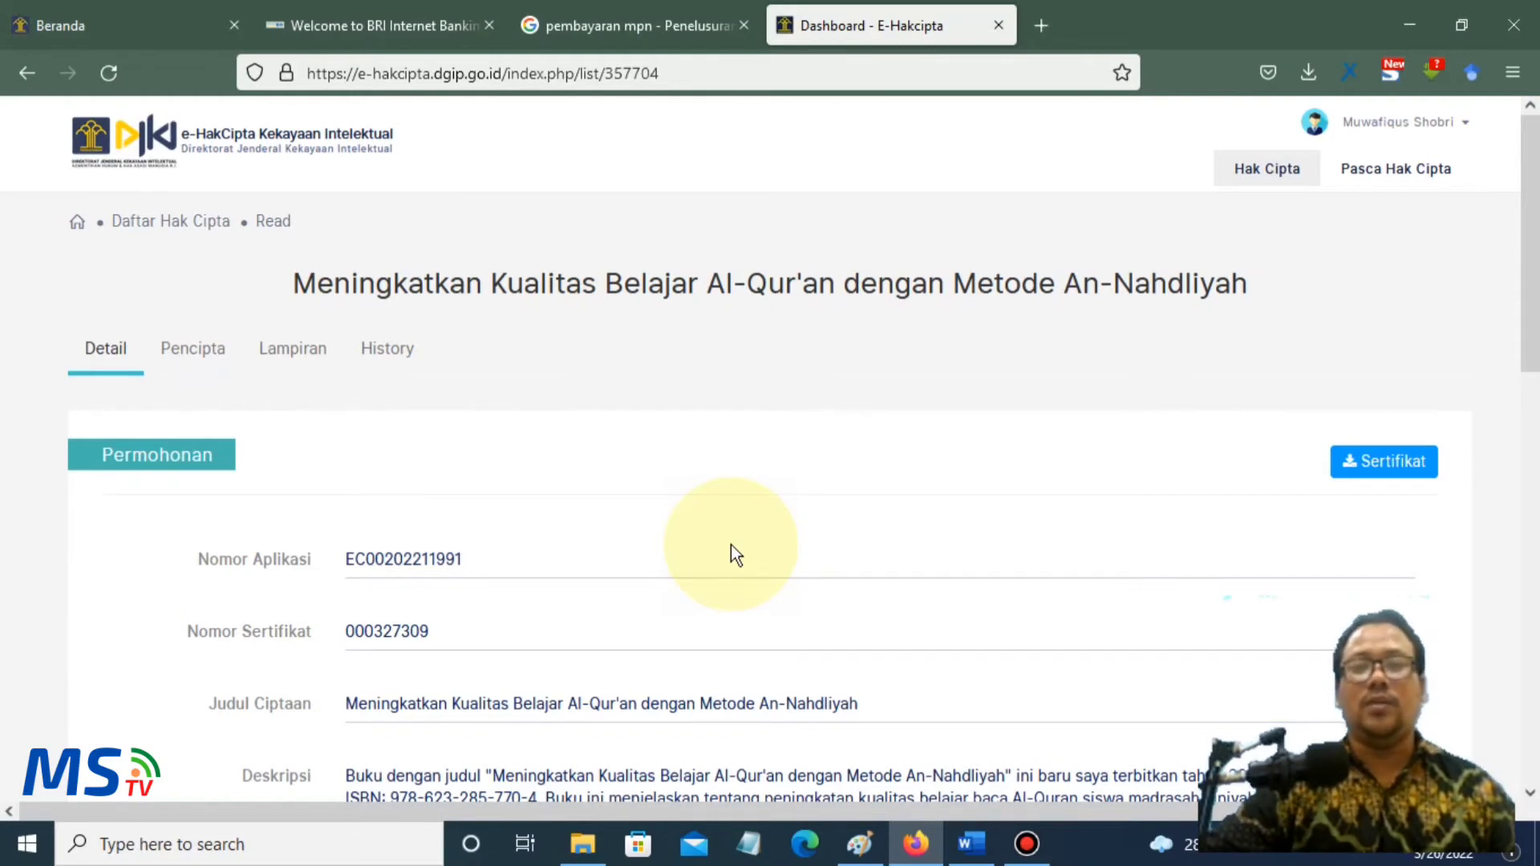
scroll(735, 554, "down", 3)
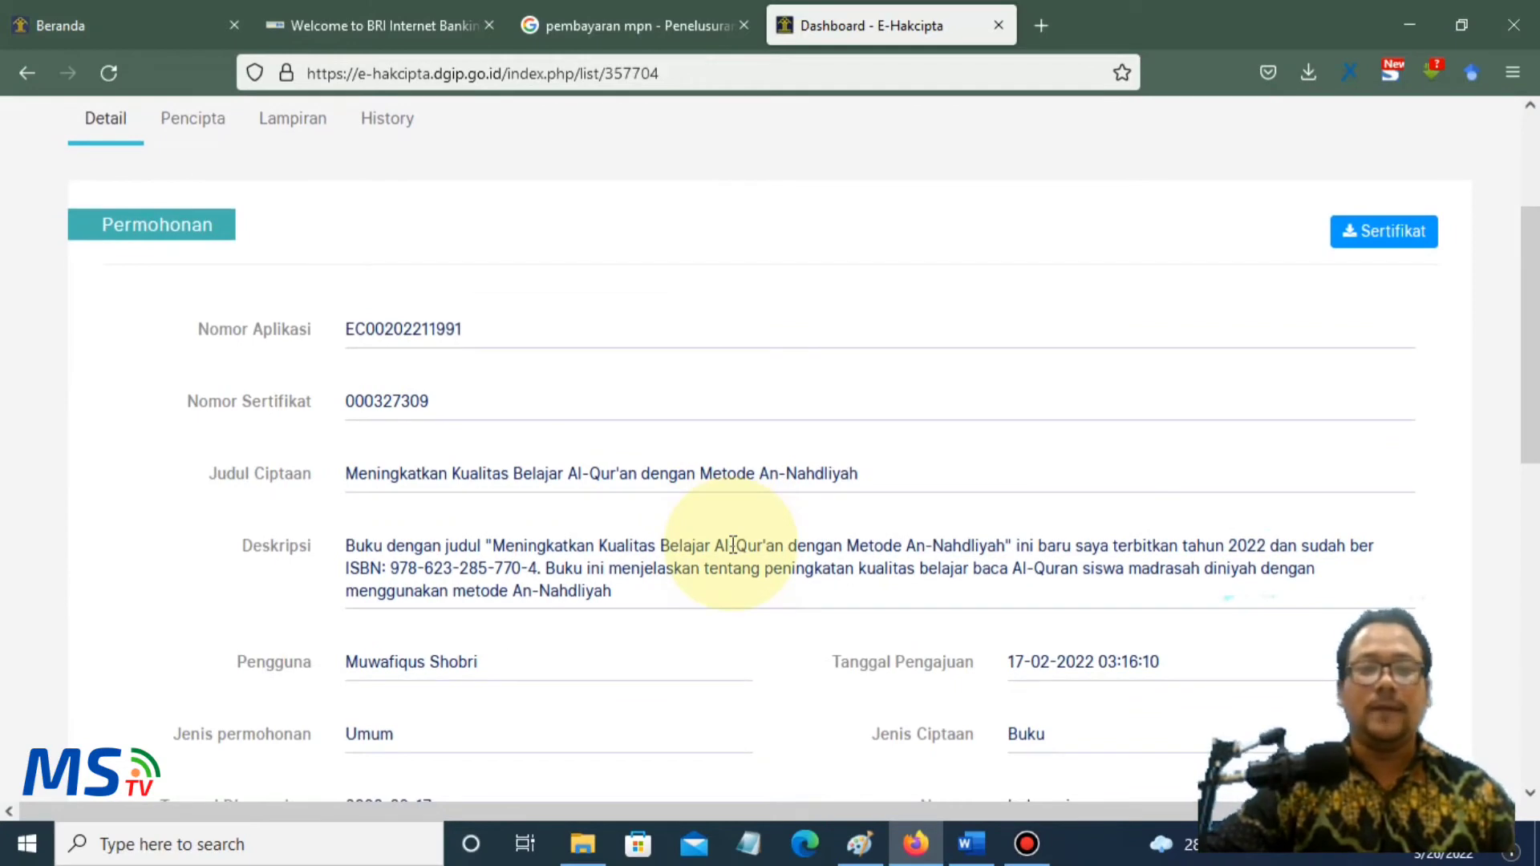
scroll(248, 345, "up", 3)
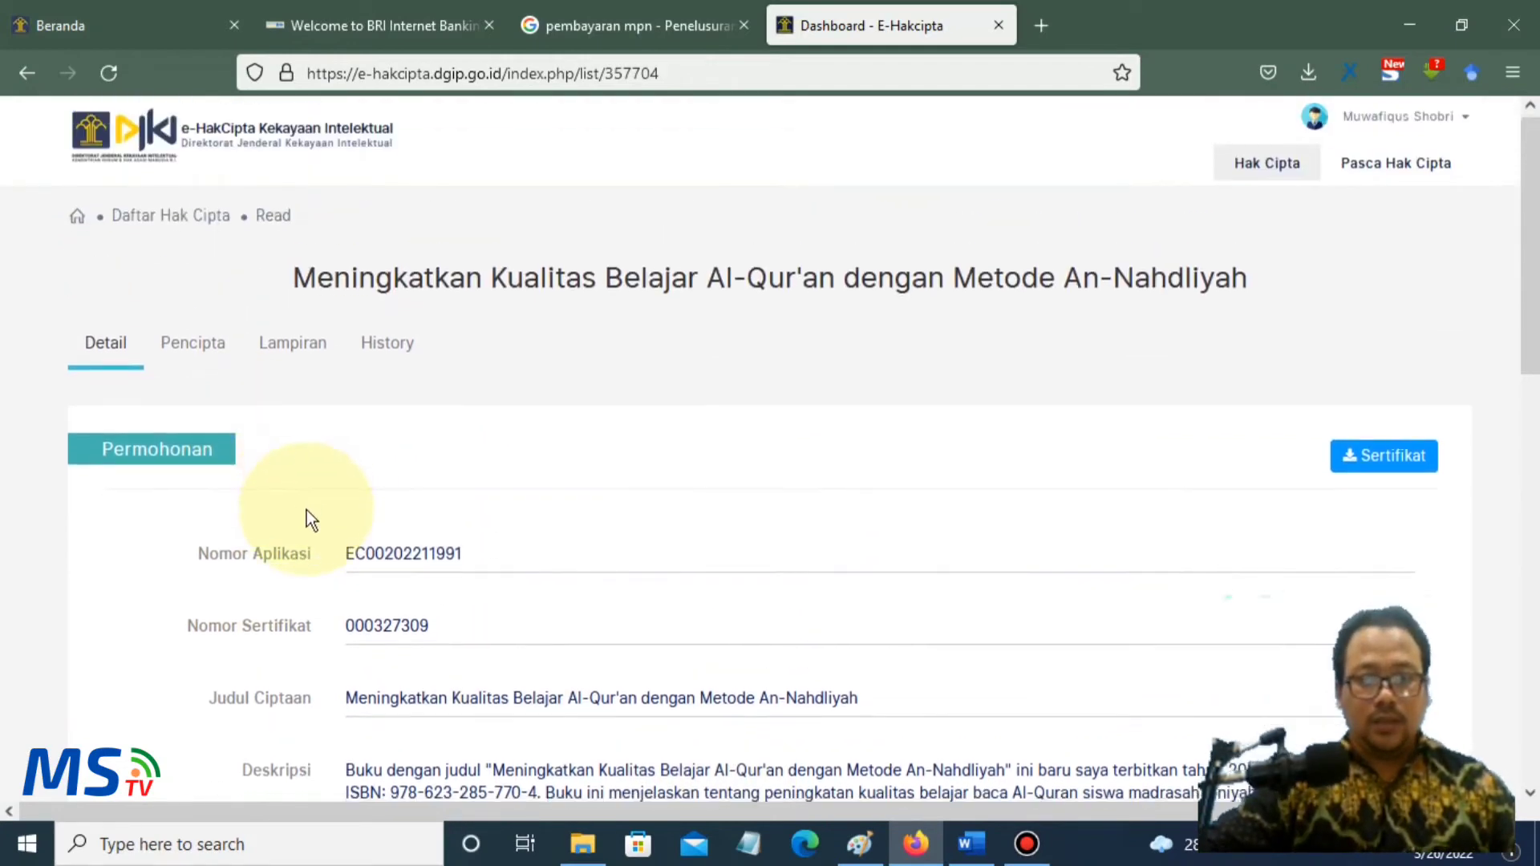
scroll(307, 512, "down", 3)
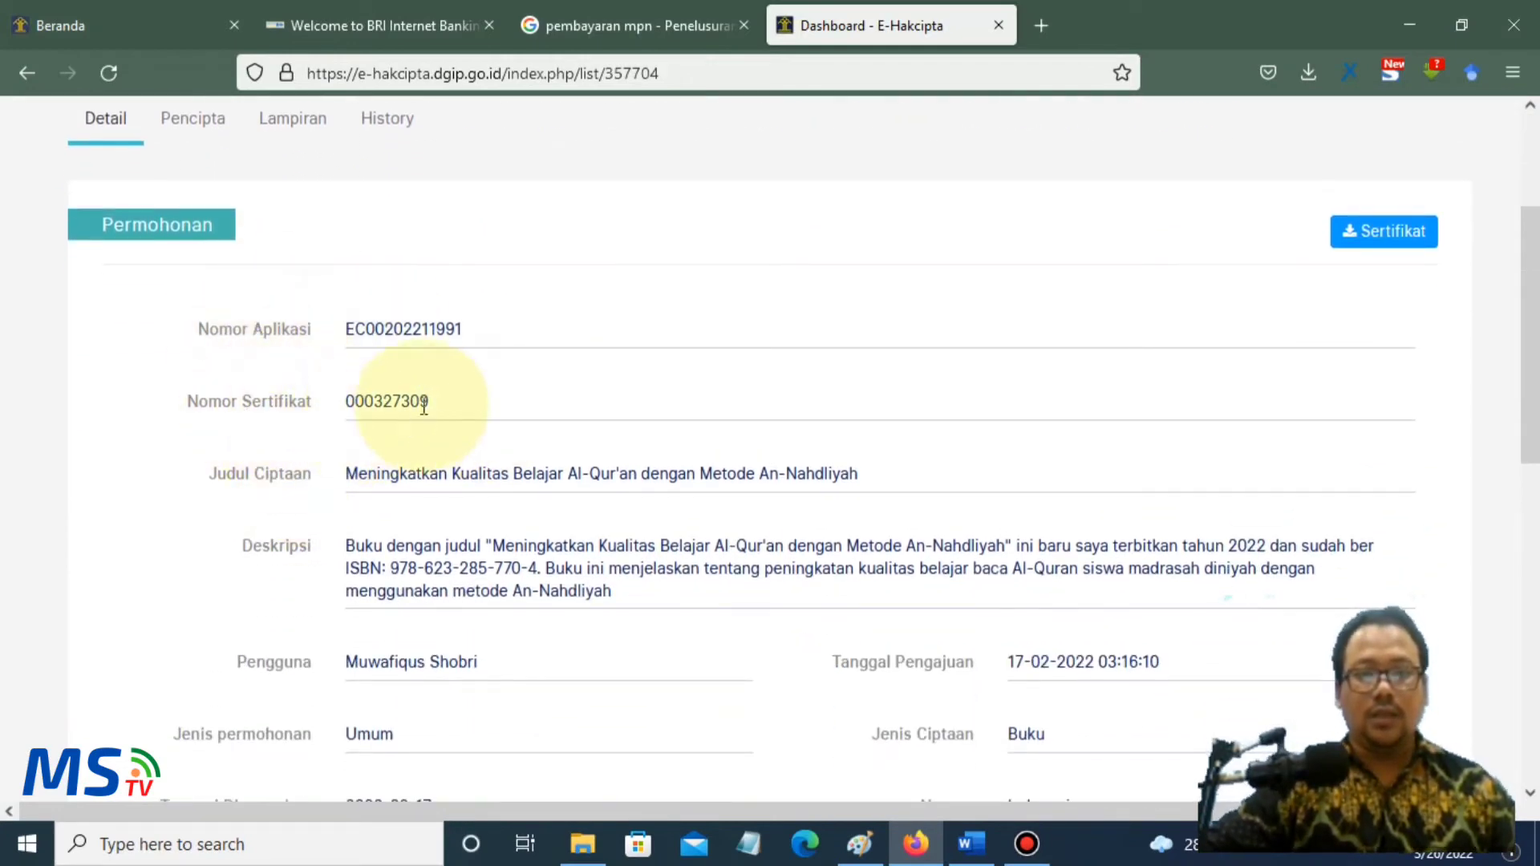
left_click_drag(461, 411, 344, 425)
scroll(492, 498, "down", 1)
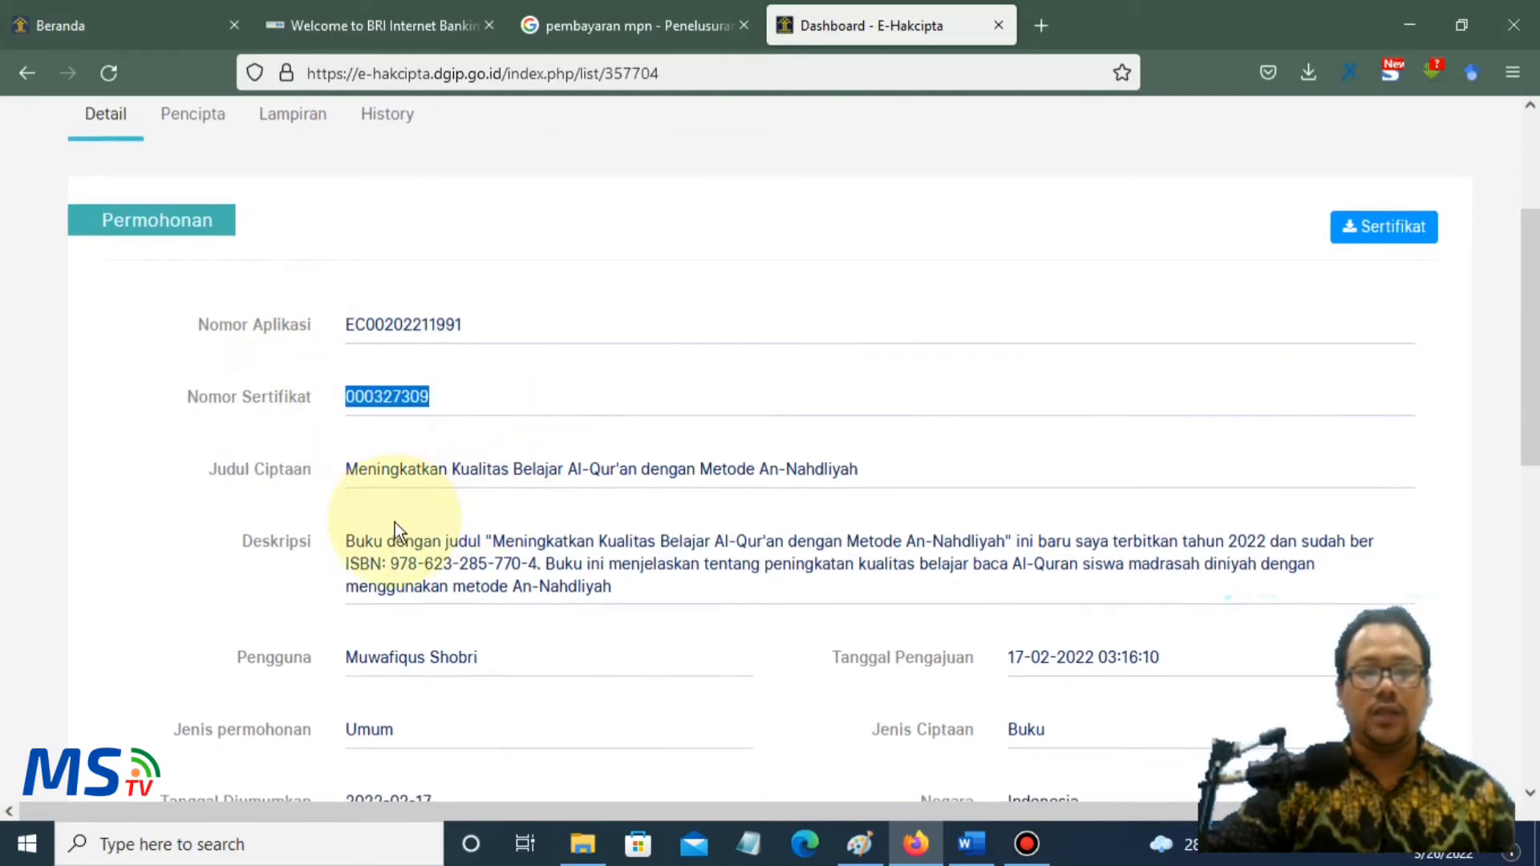
- Examine the registered work's description, submission date, work type, Biaya and Status Pembayaran
scroll(395, 522, "down", 3)
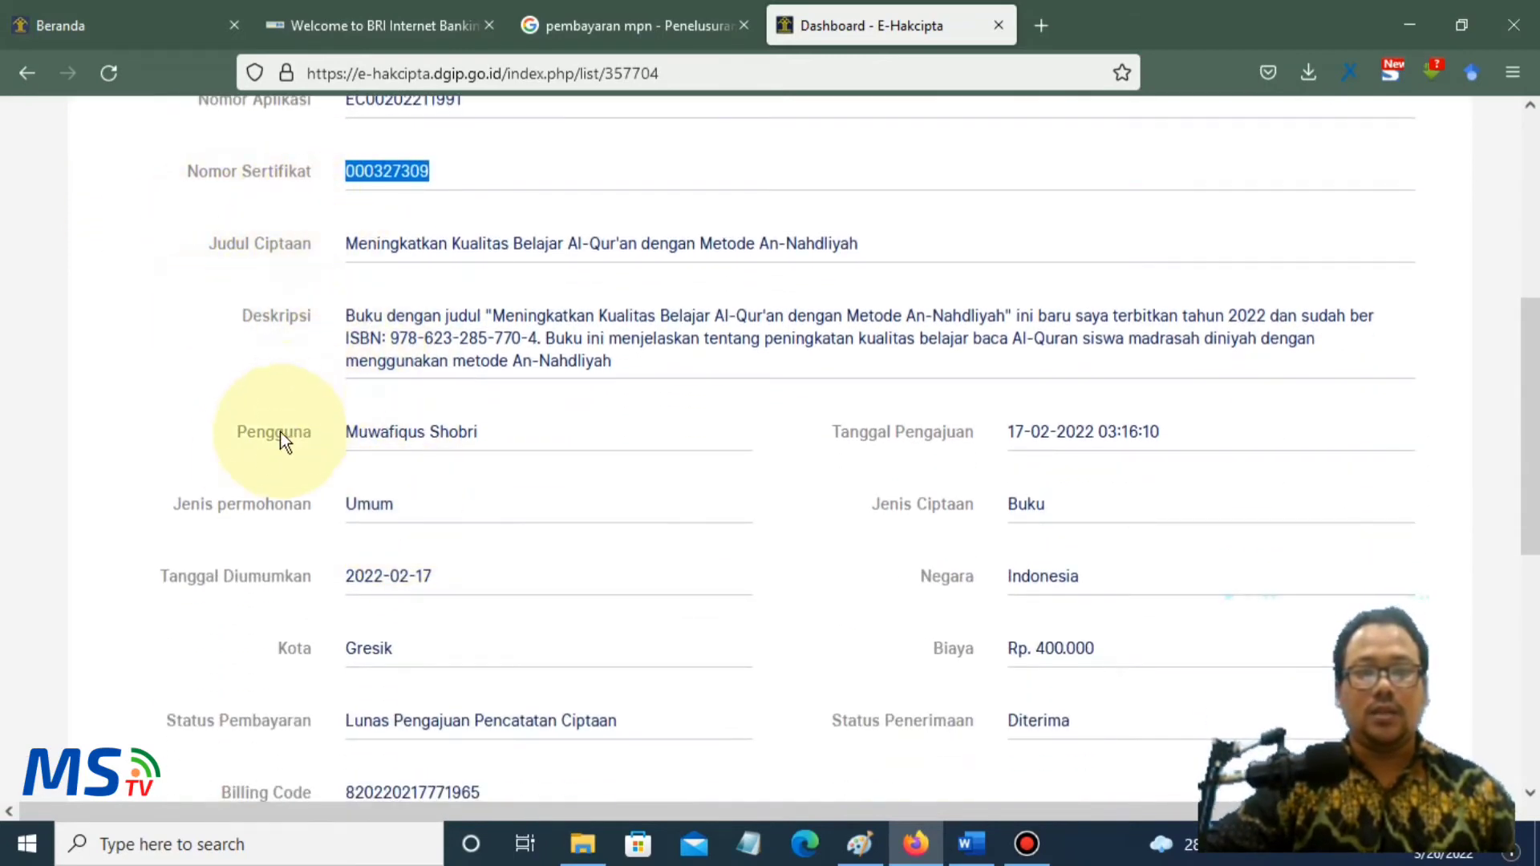
scroll(260, 469, "down", 2)
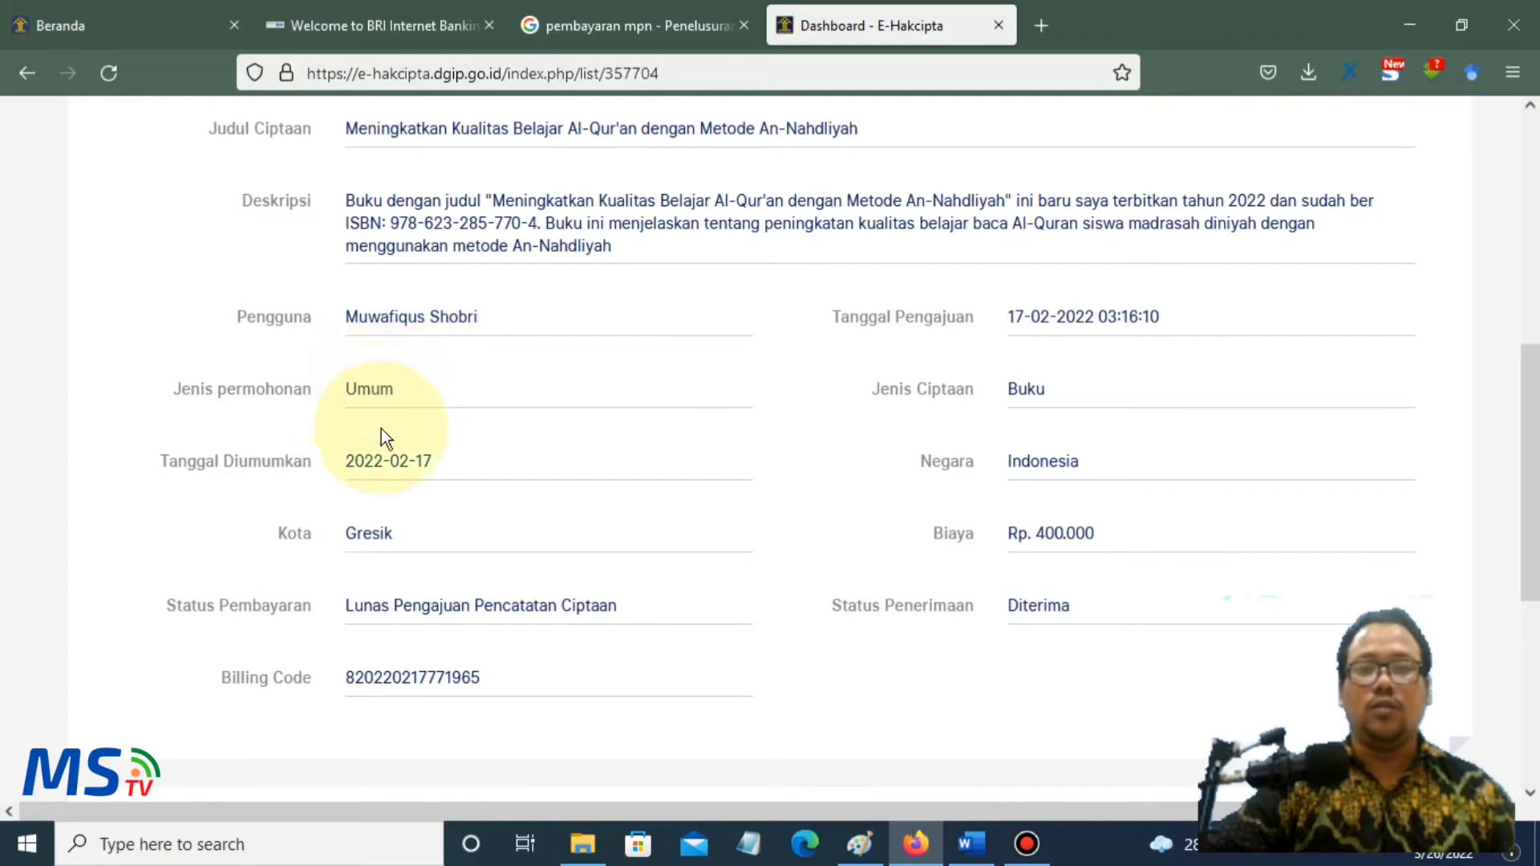
scroll(377, 626, "down", 3)
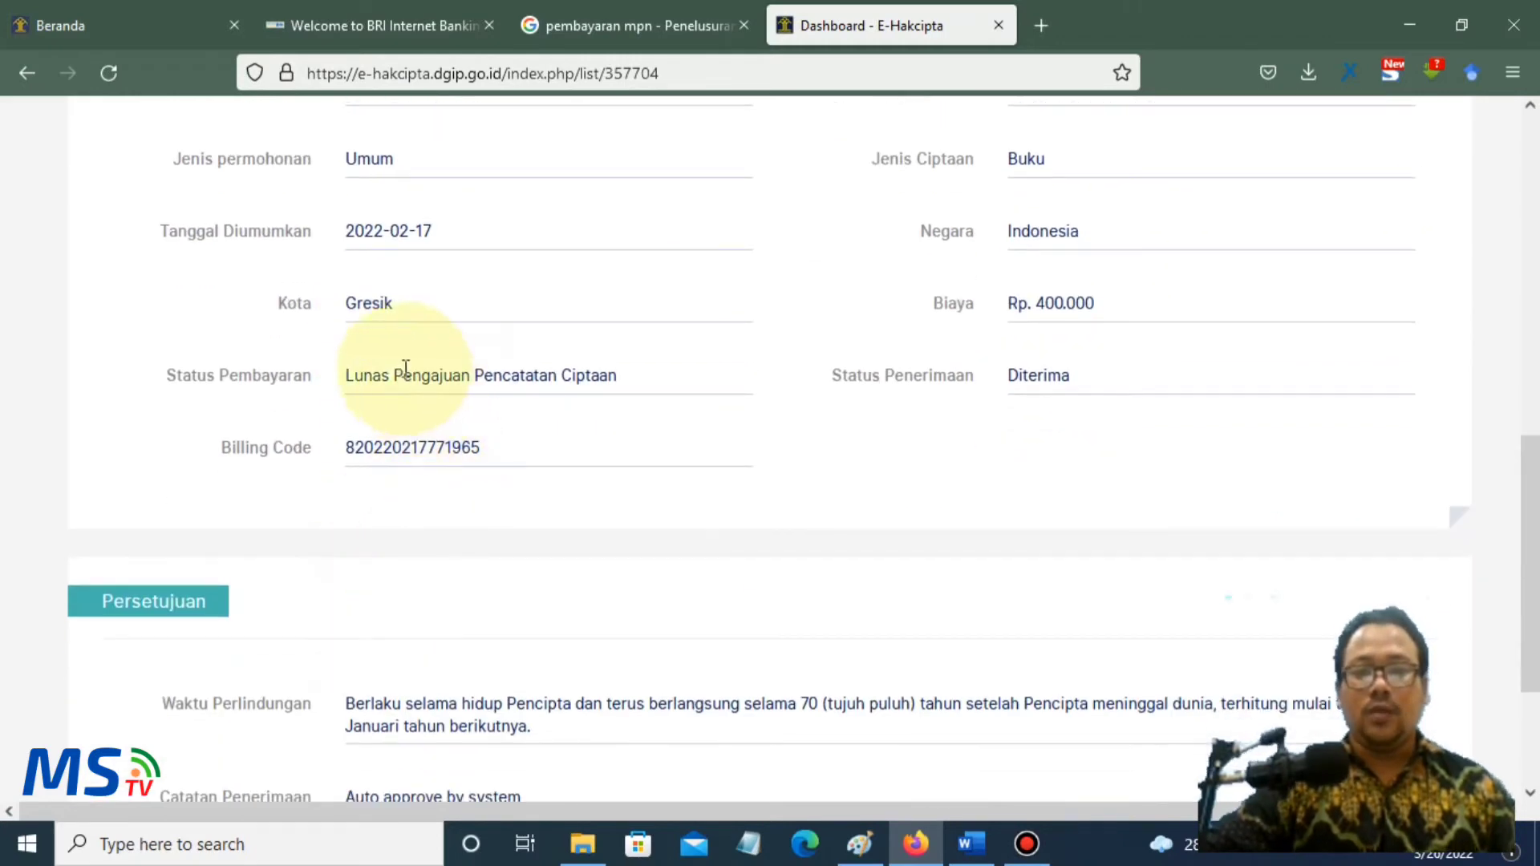
scroll(882, 465, "up", 3)
scroll(1058, 490, "up", 2)
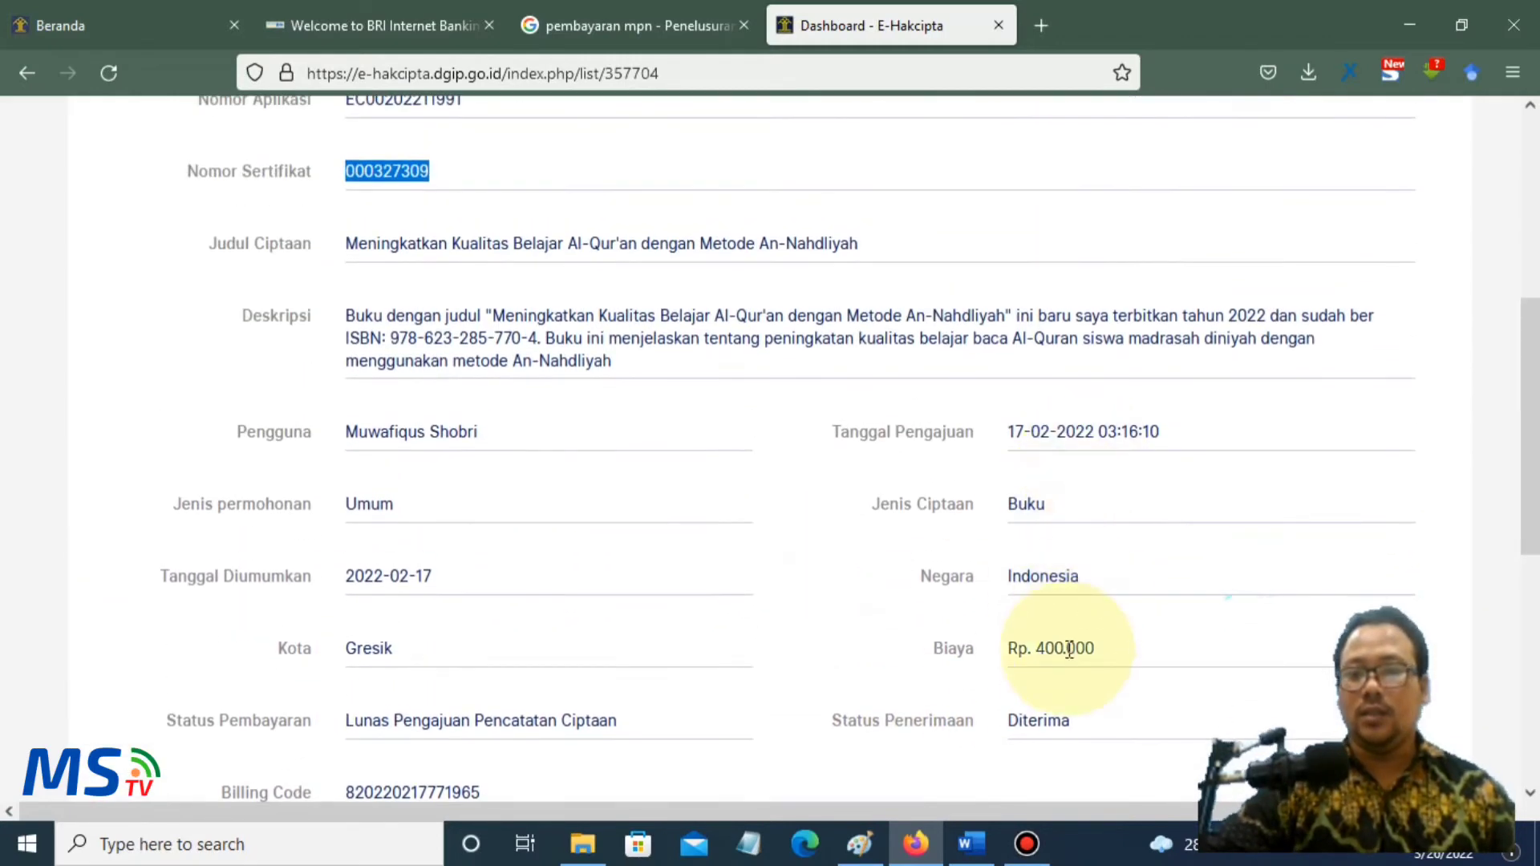
scroll(1083, 641, "down", 4)
scroll(1071, 502, "up", 1)
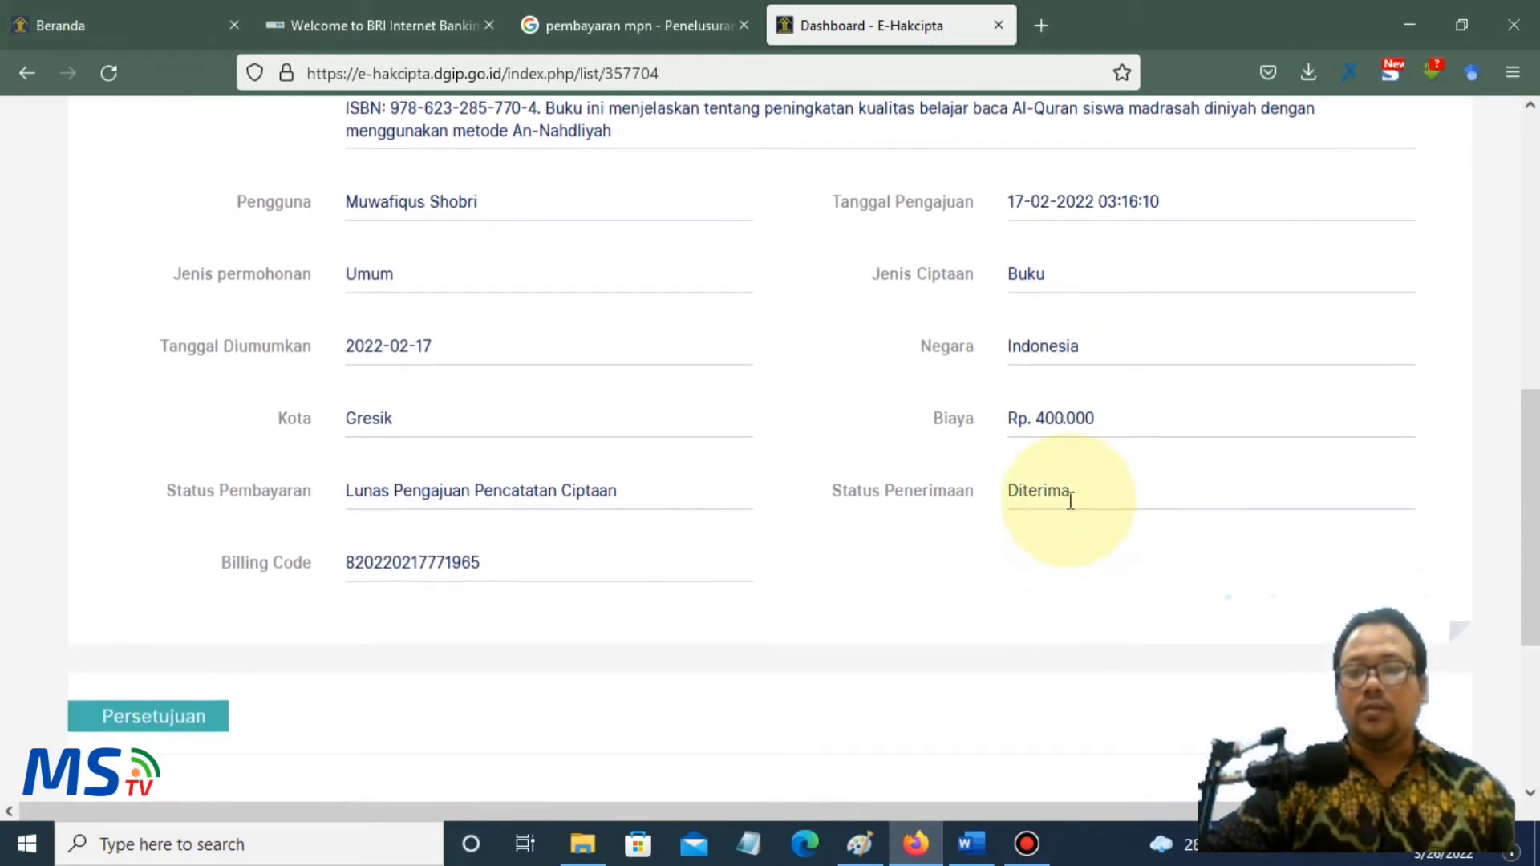
- Check the registered work's Status Penerimaan and highlight the Billing Code used for payment
left_click_drag(1075, 498, 742, 519)
left_click(341, 538)
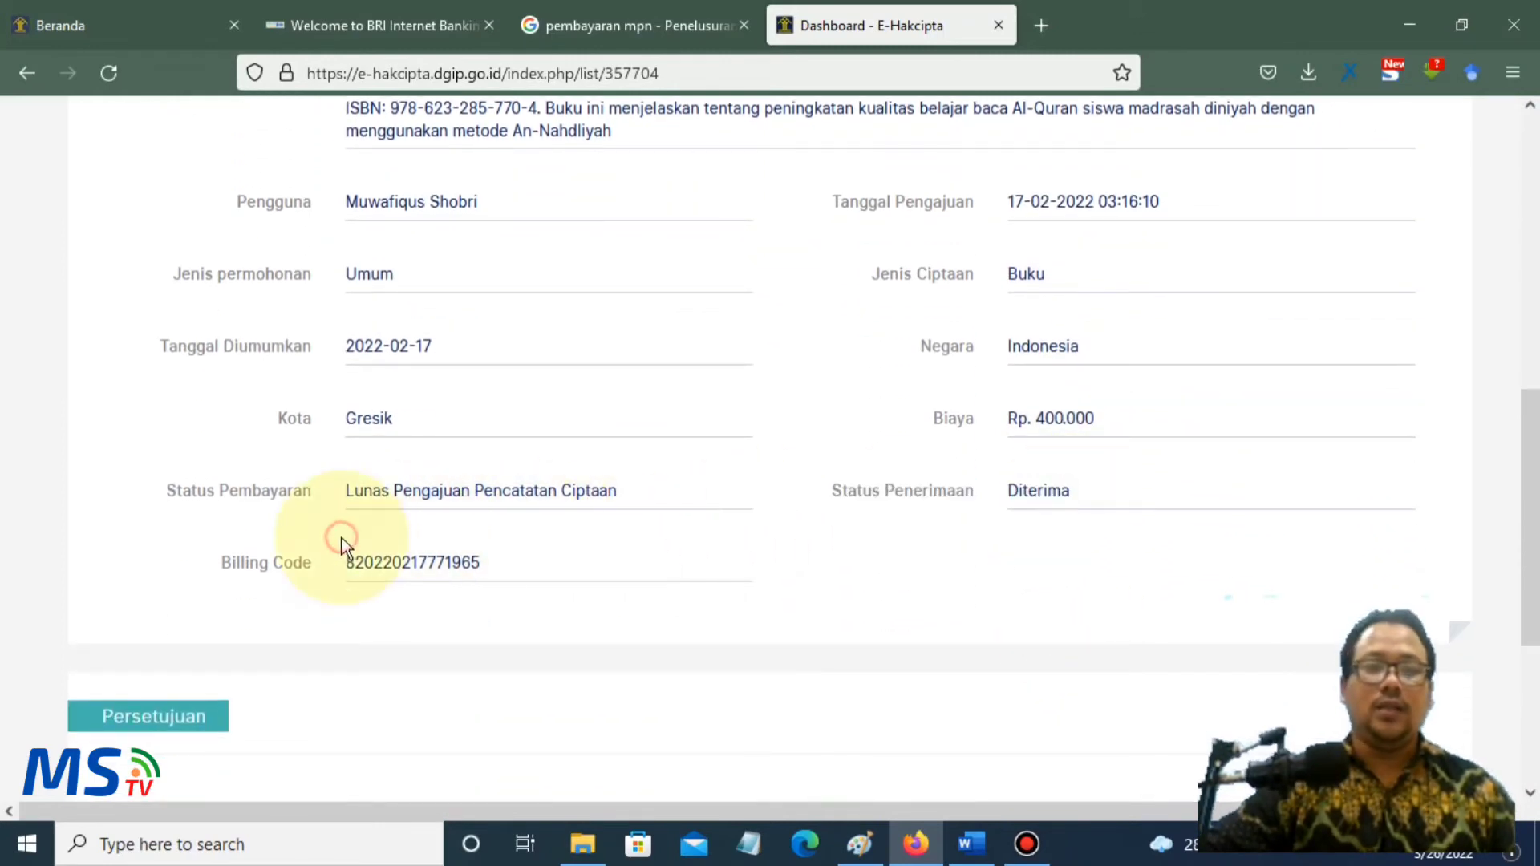
left_click_drag(207, 565, 497, 588)
left_click(493, 566)
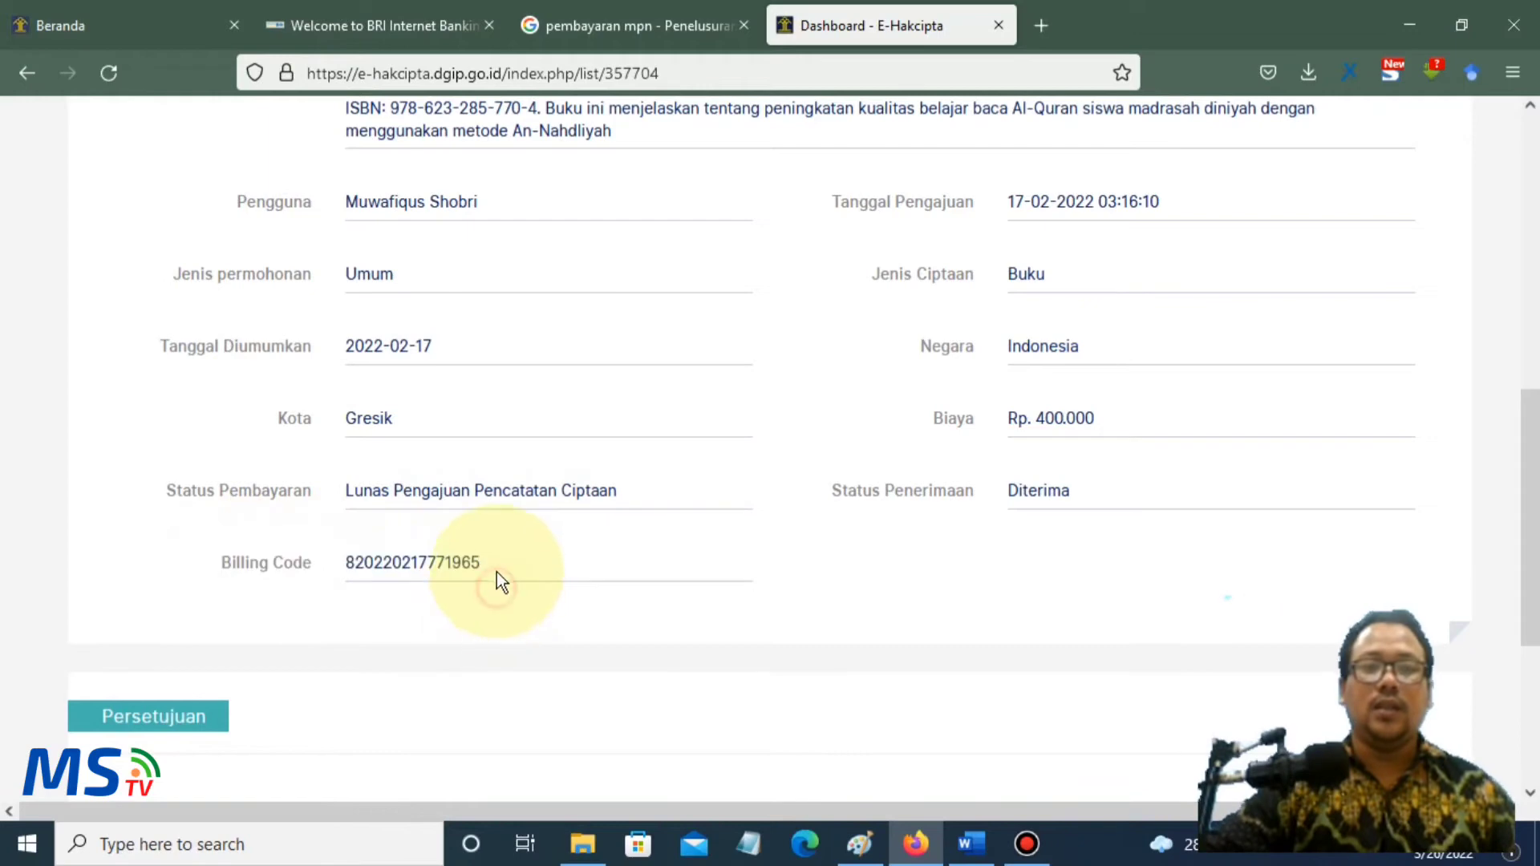
double_click(464, 566)
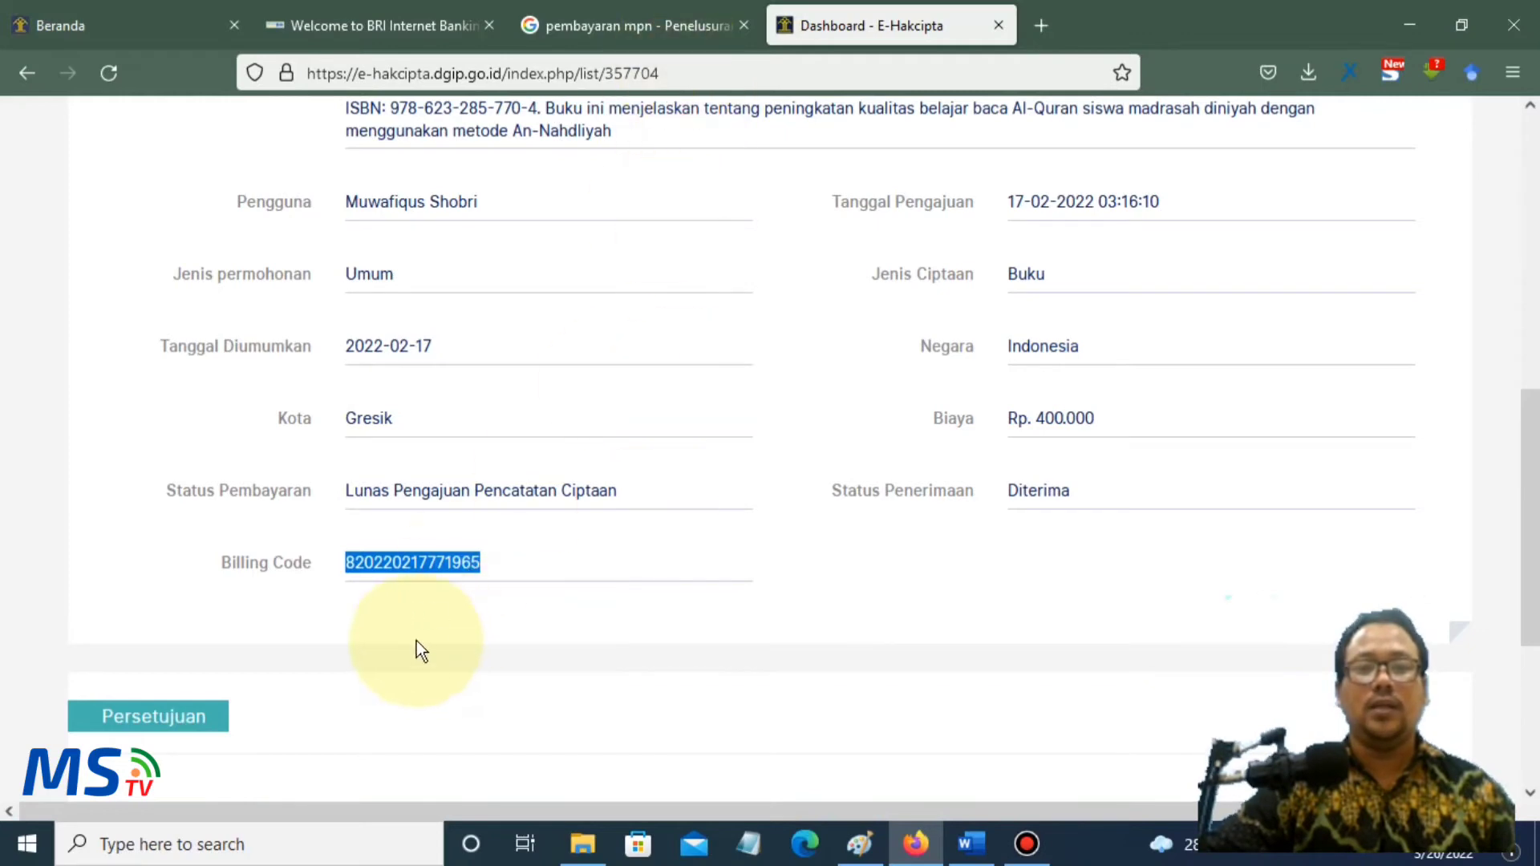
left_click(443, 594)
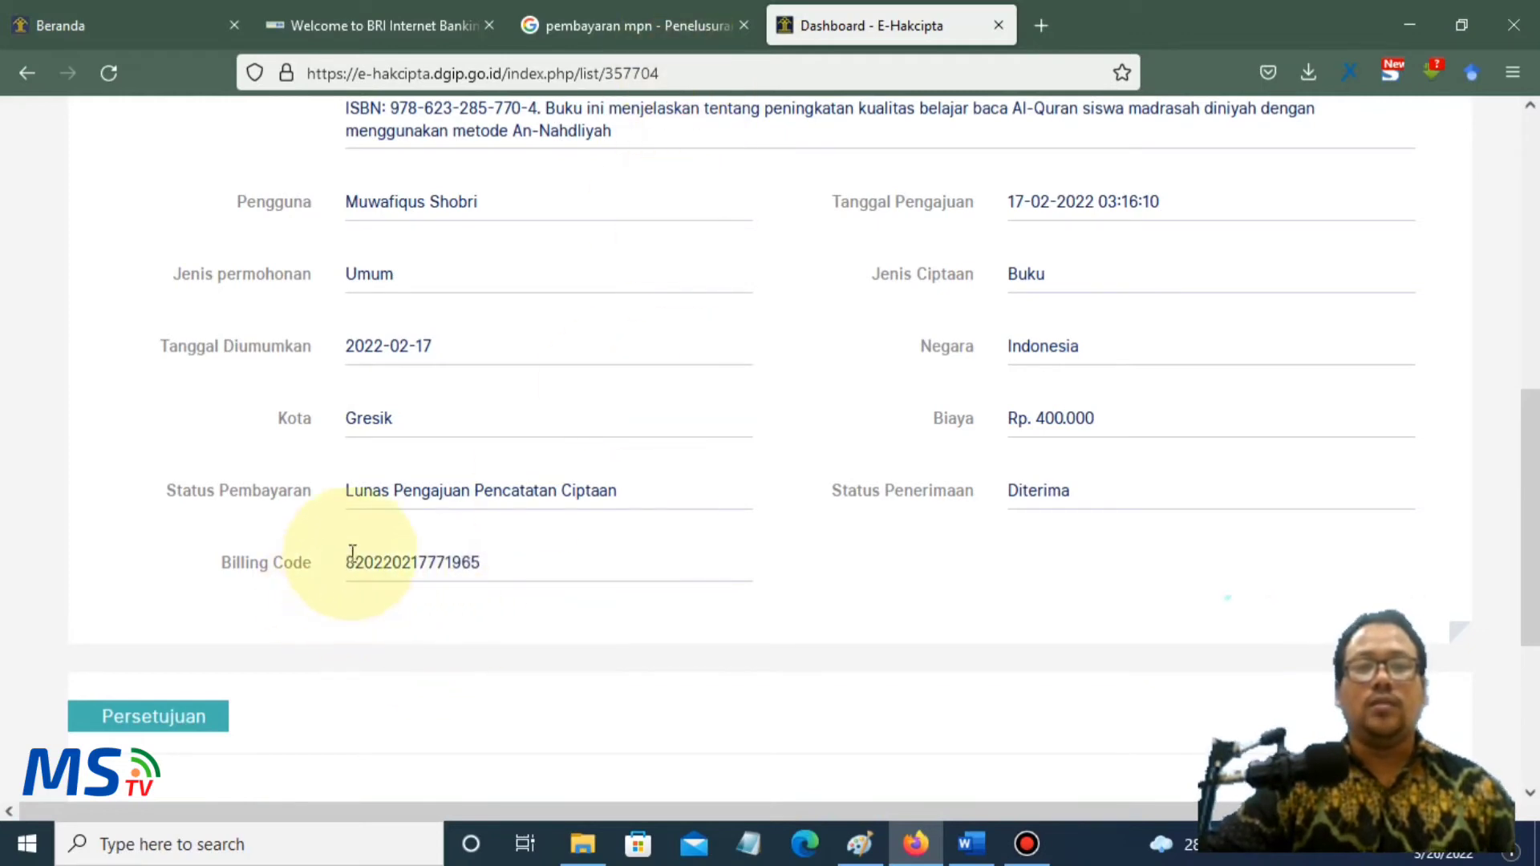
left_click_drag(352, 553, 499, 550)
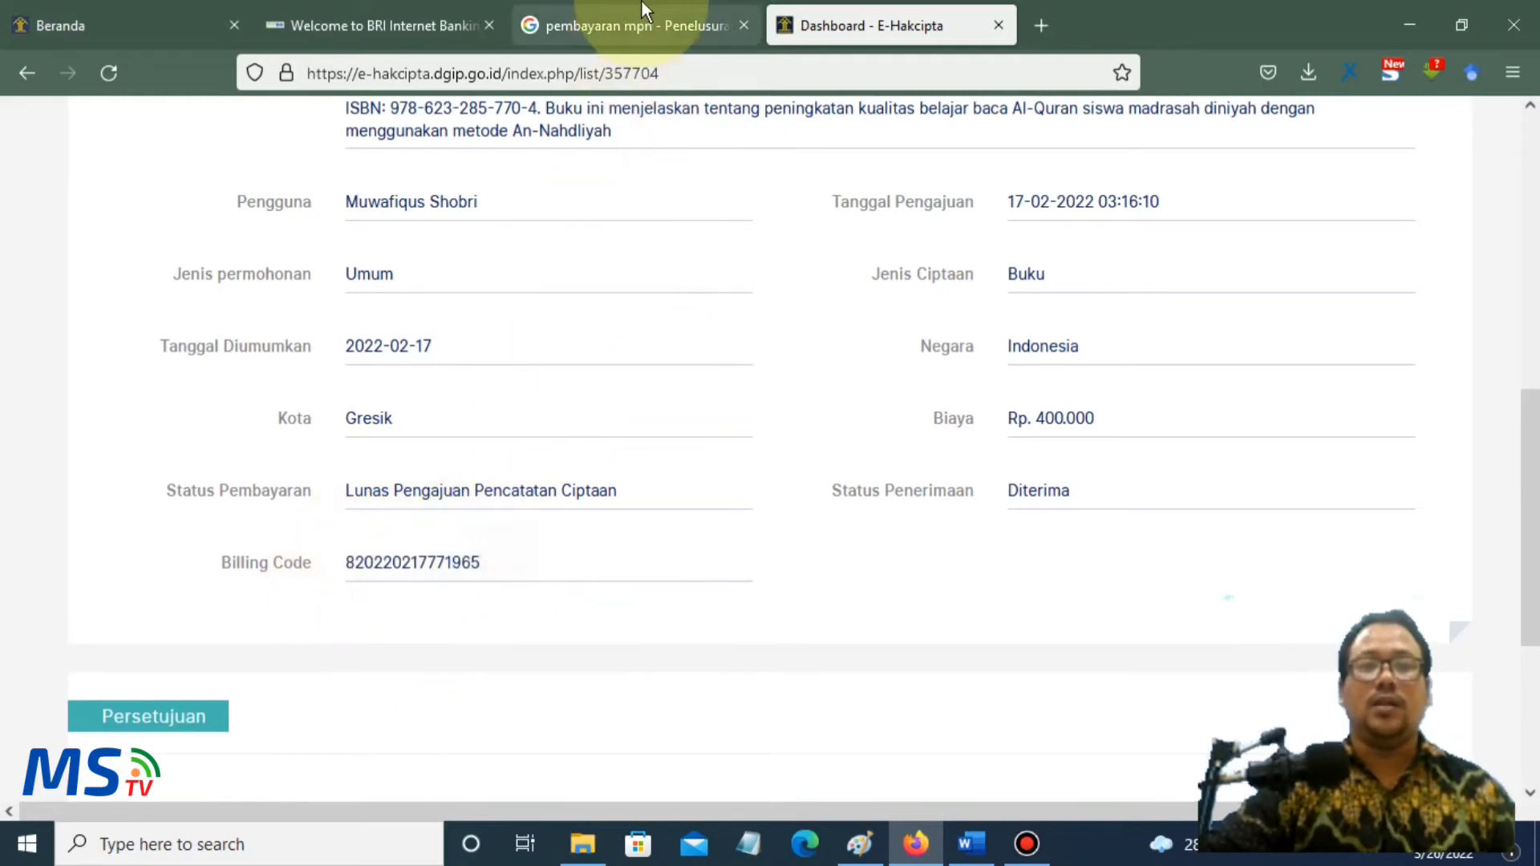
left_click(634, 25)
scroll(756, 631, "down", 3)
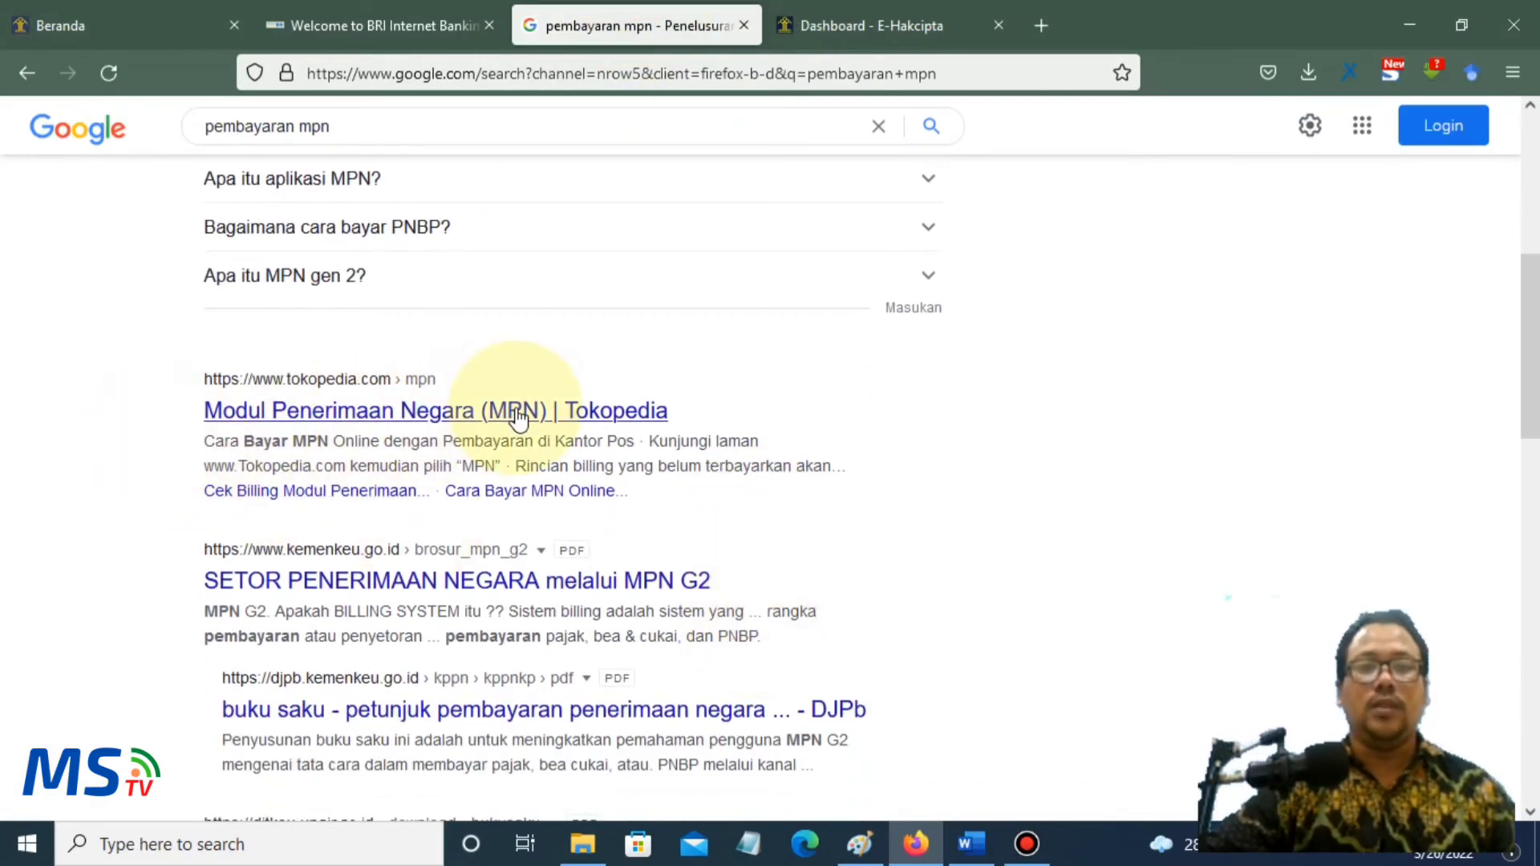
left_click(420, 21)
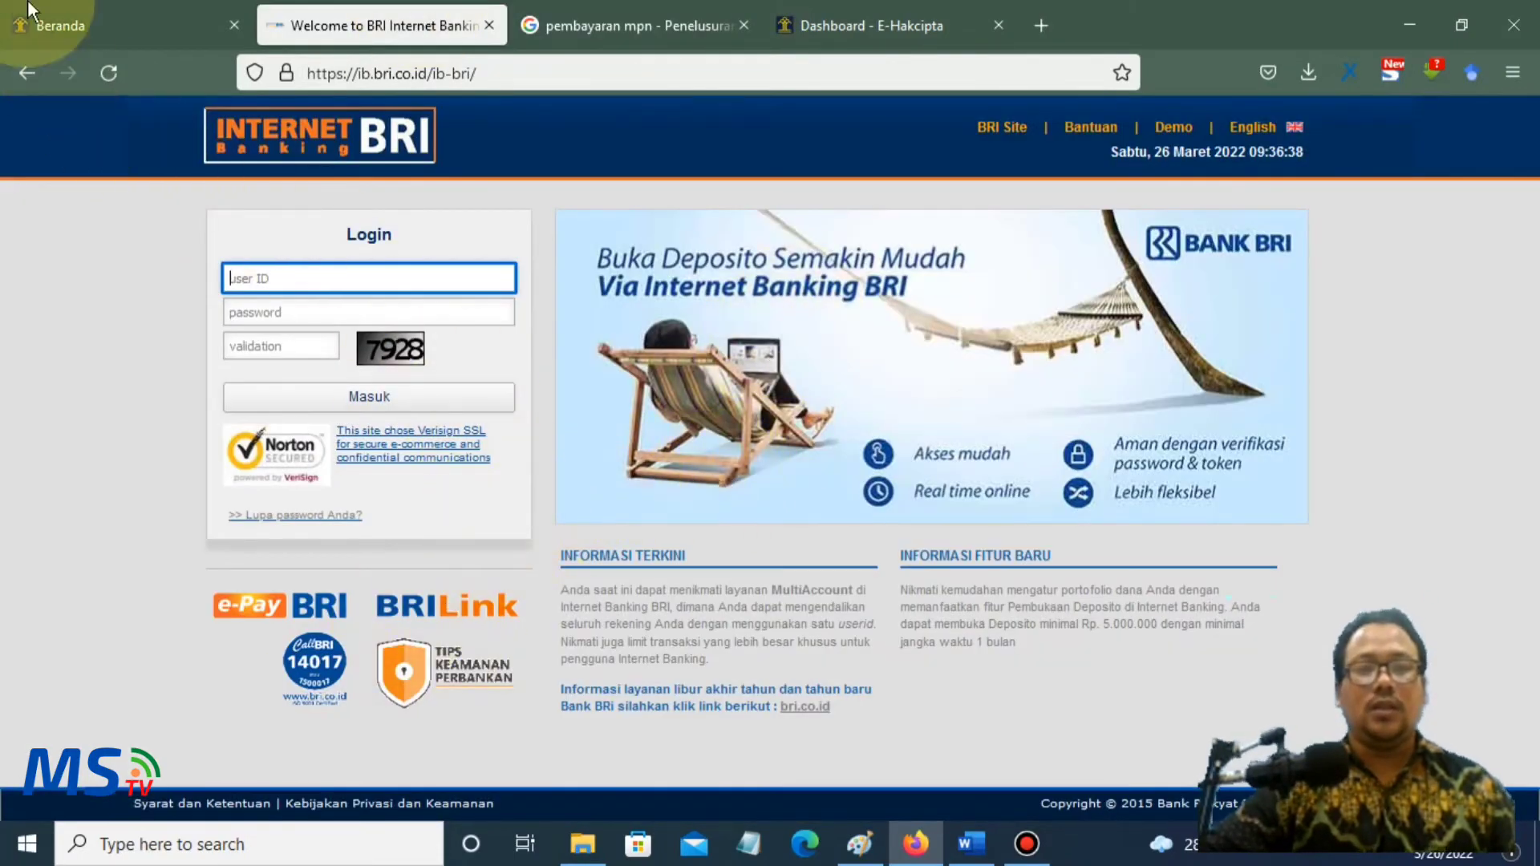
left_click(96, 25)
left_click(373, 11)
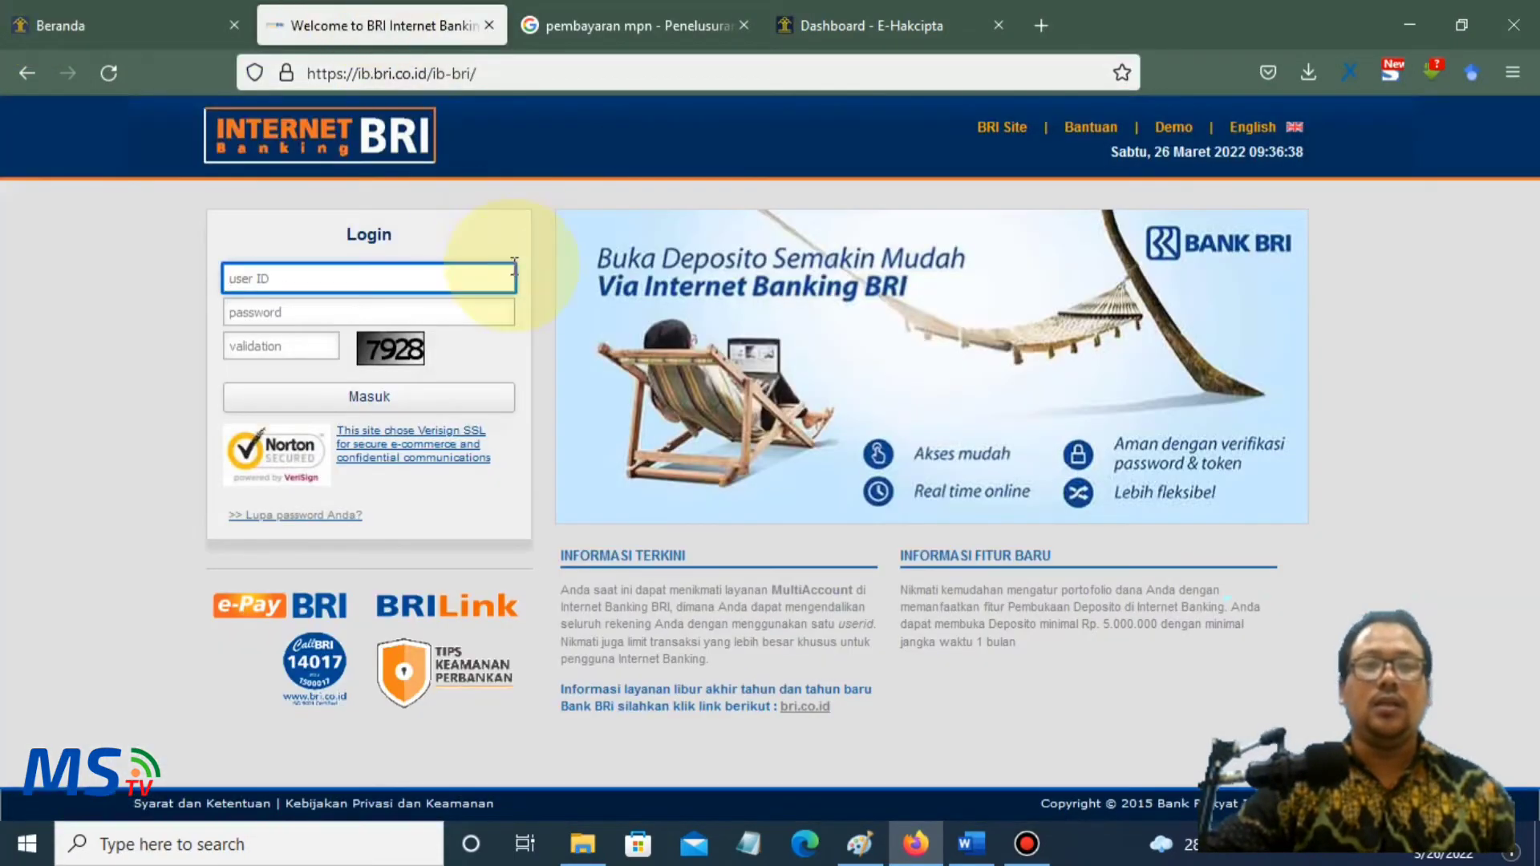
left_click(551, 79)
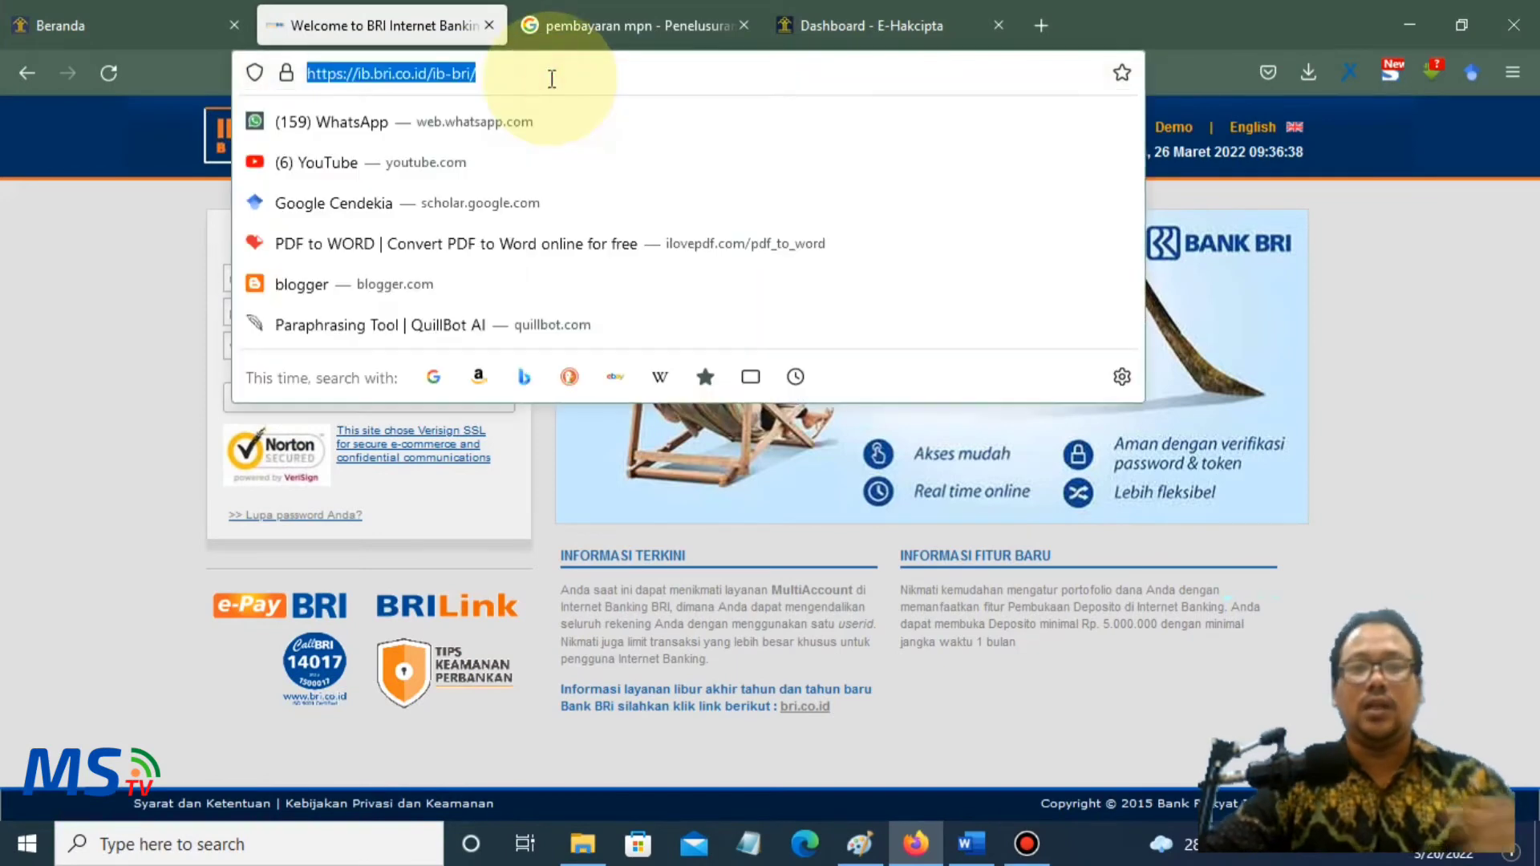
key("Return")
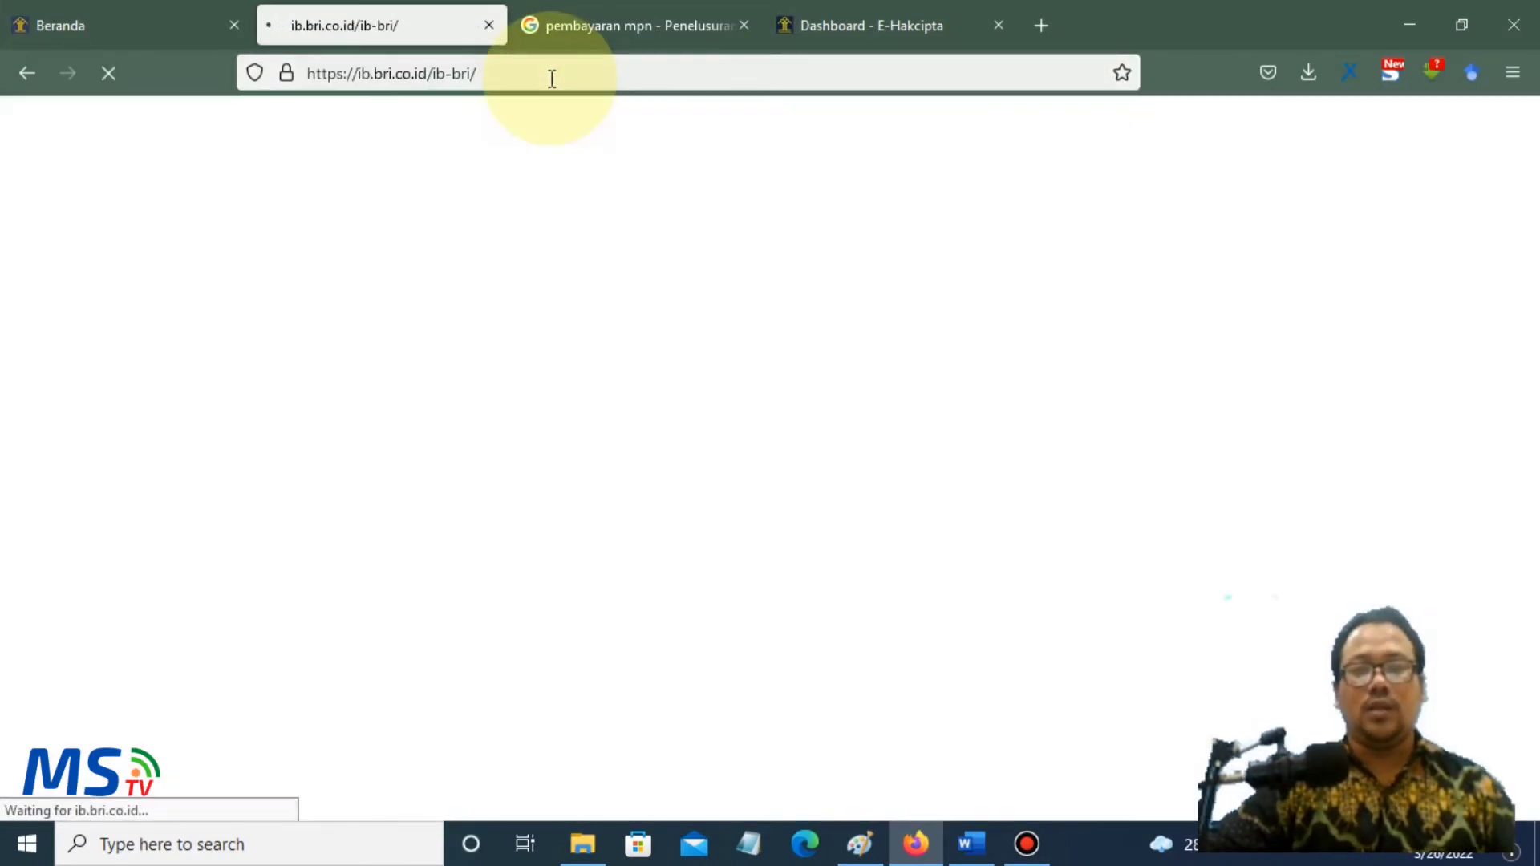
- Load the Internet Banking BRI site and open the MPN payment form under Pembayaran
left_click(551, 79)
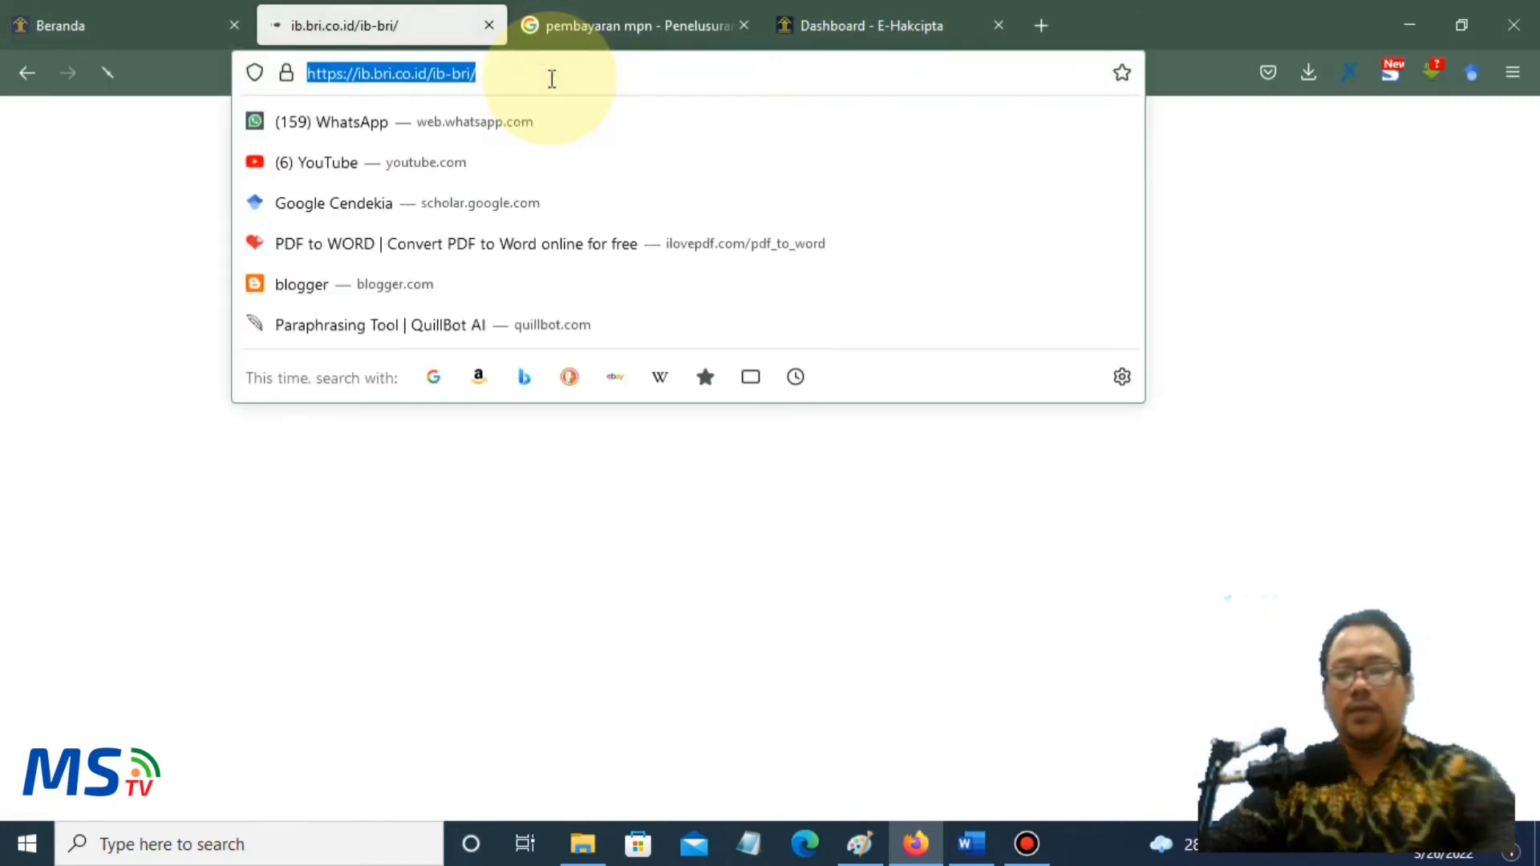
key("Return")
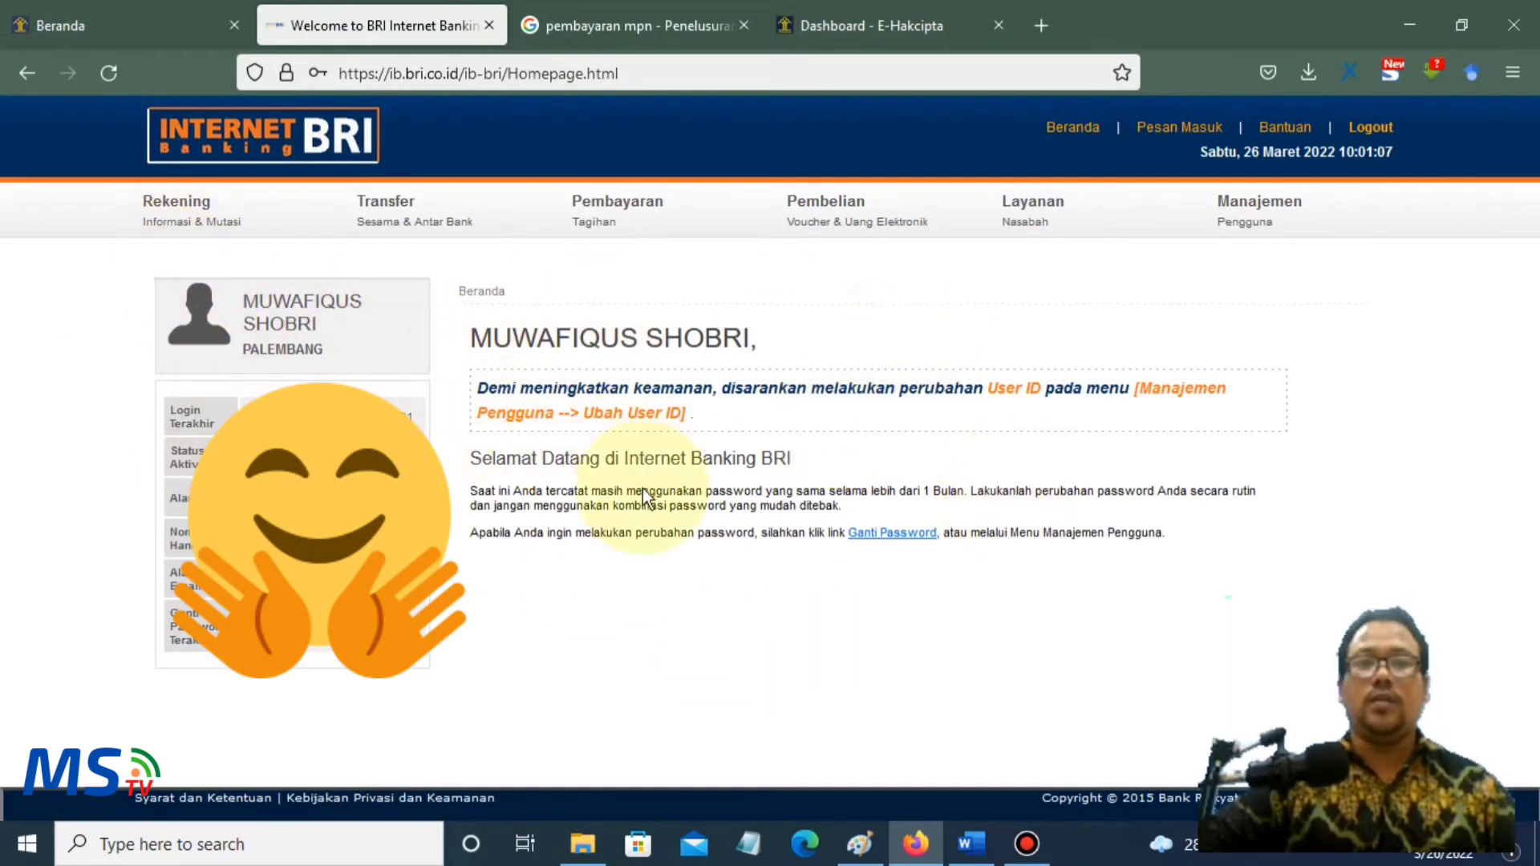
left_click(607, 228)
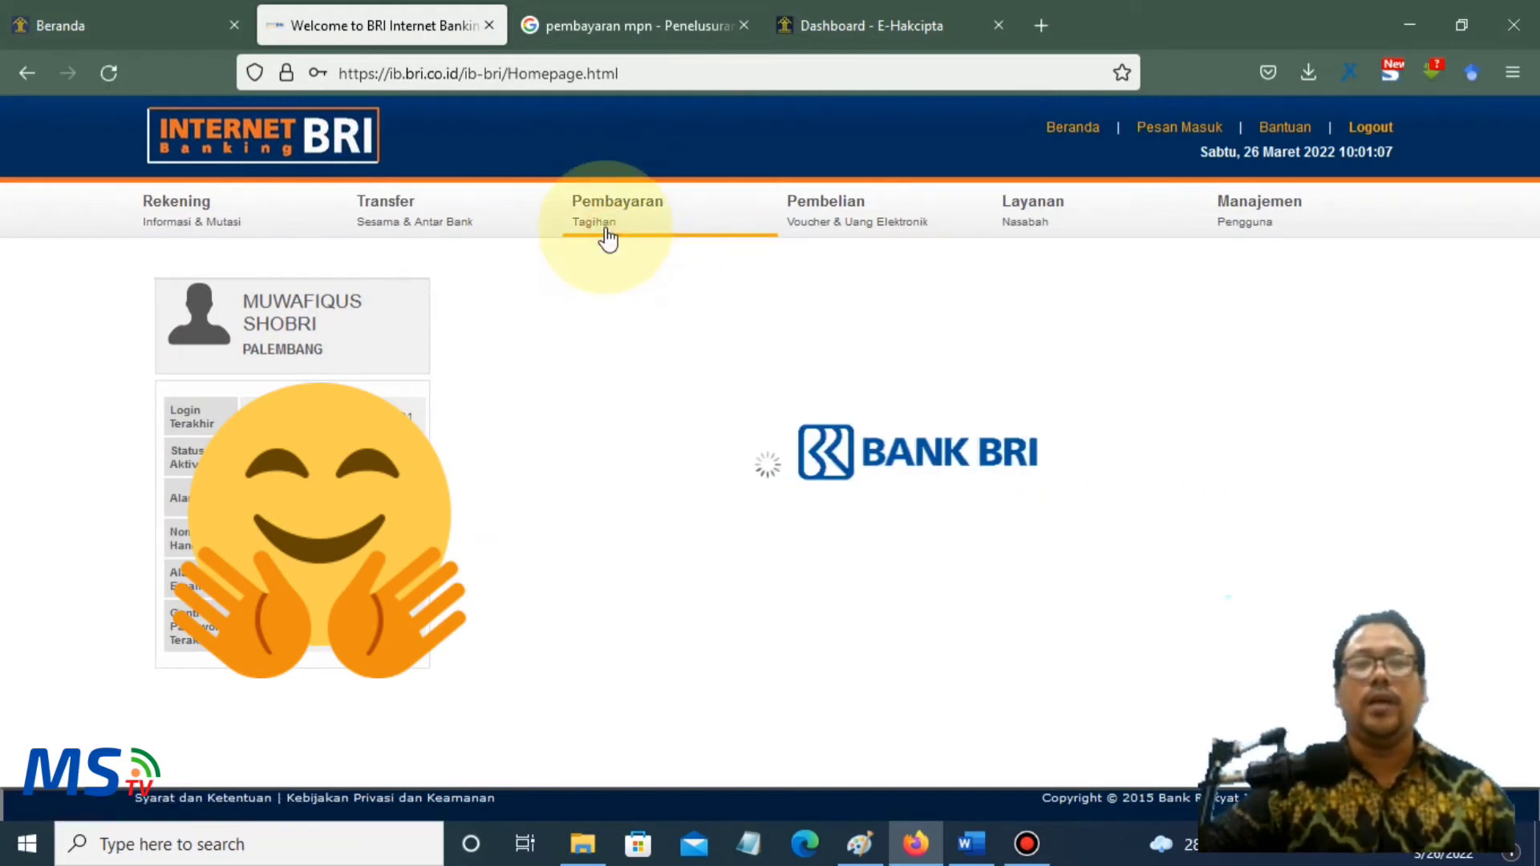
left_click(623, 6)
double_click(413, 562)
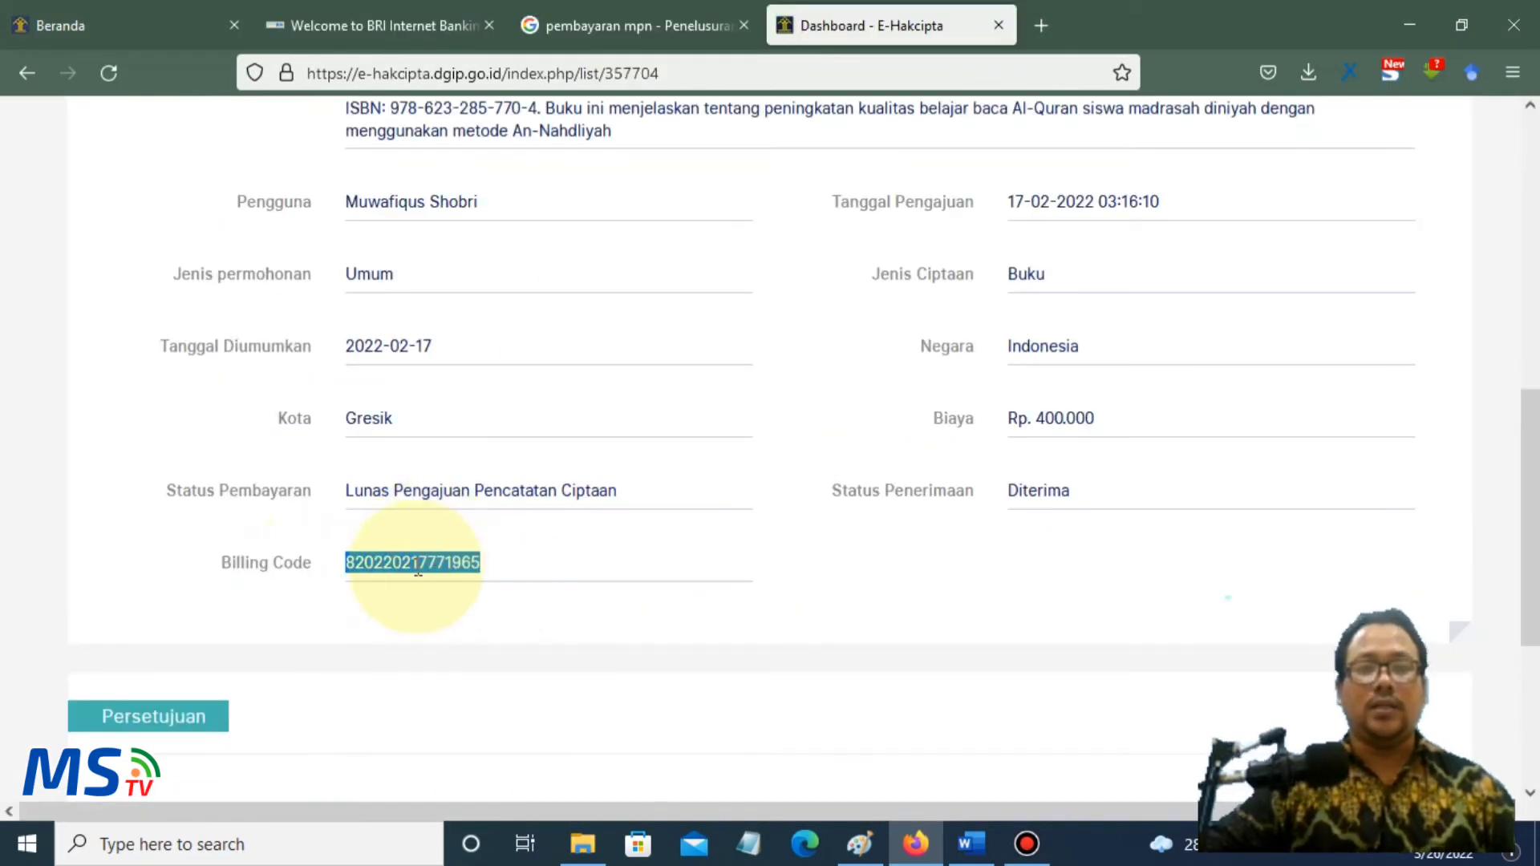
left_click(377, 24)
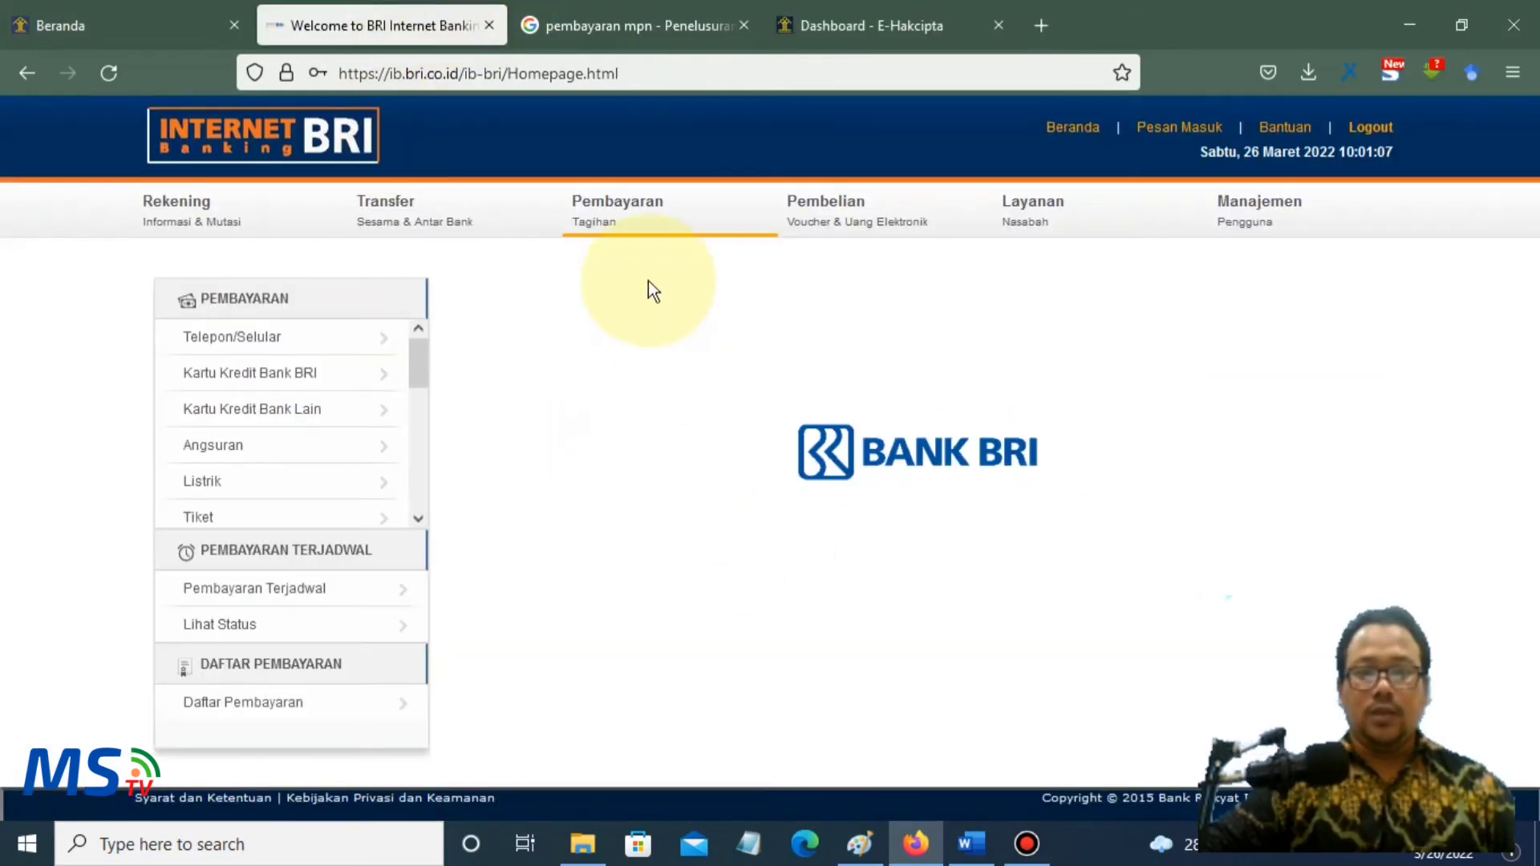
left_click_drag(427, 367, 417, 424)
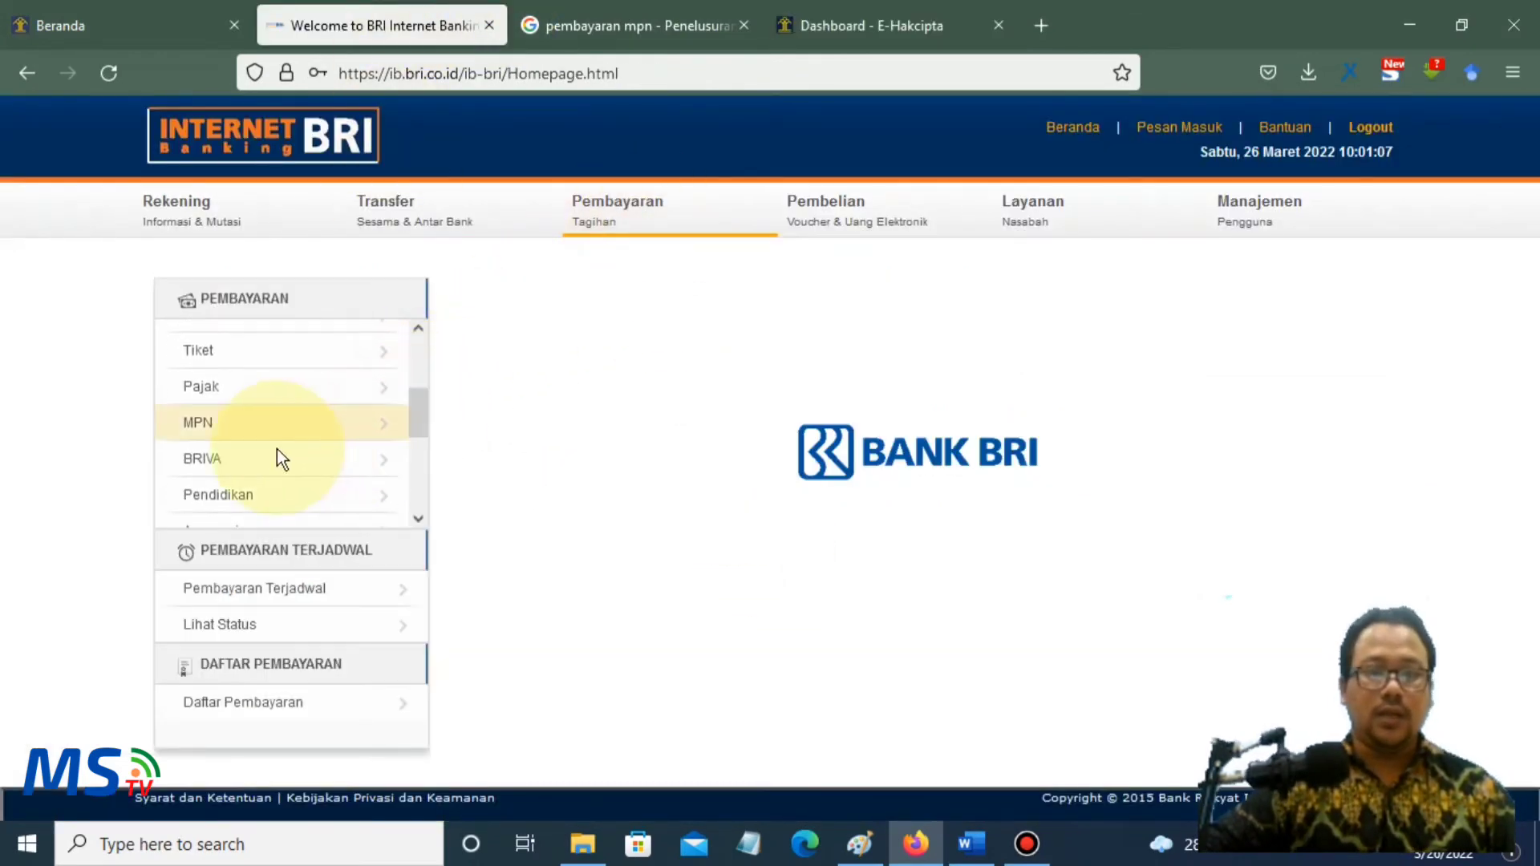
left_click(220, 431)
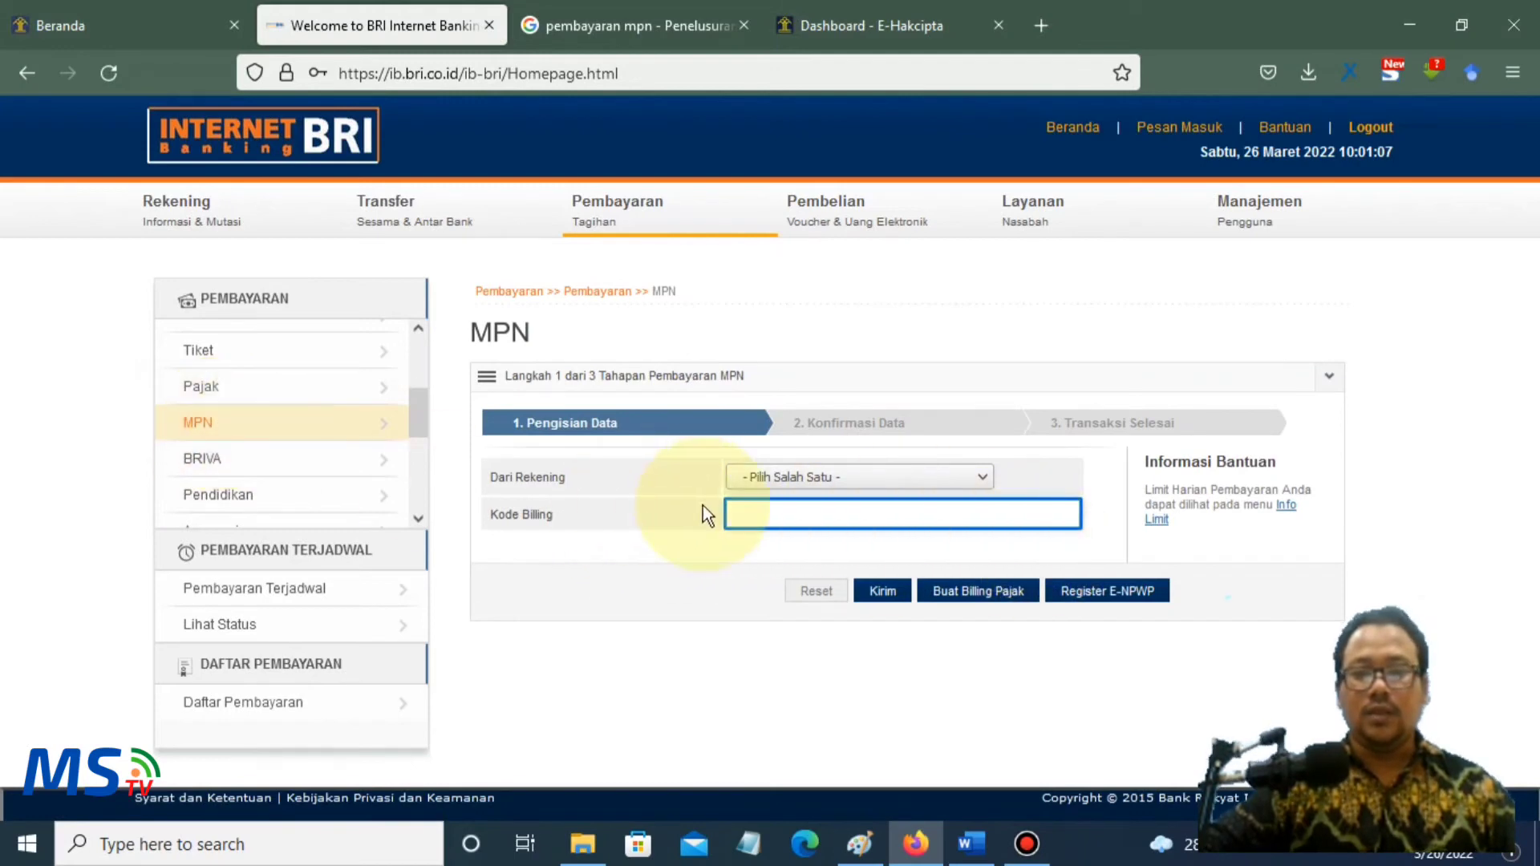
- Select the BritAma / IDR account as Dari Rekening for the MPN payment
left_click(899, 478)
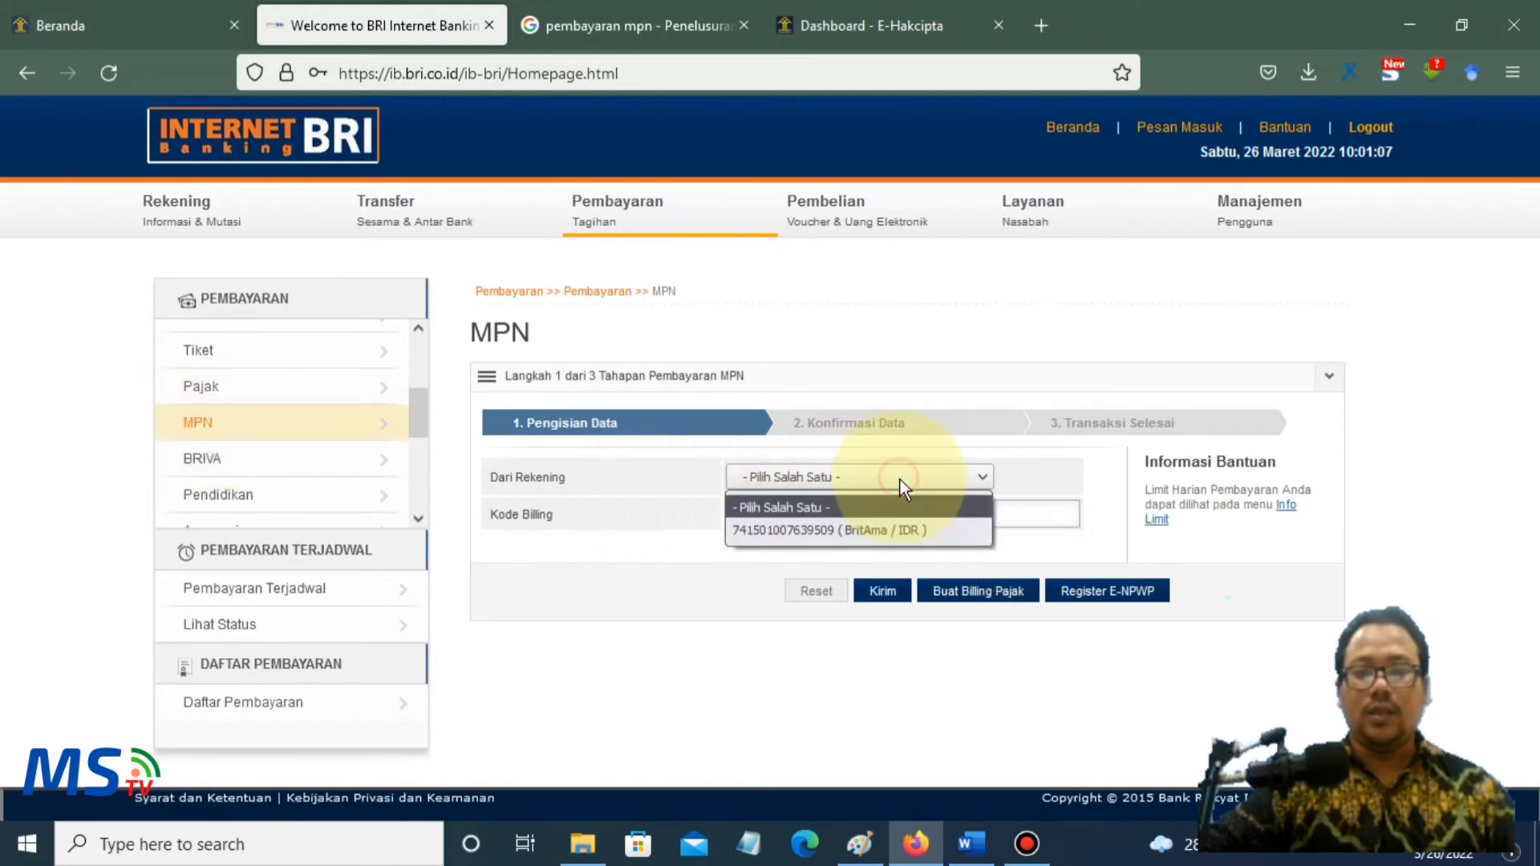
left_click(825, 535)
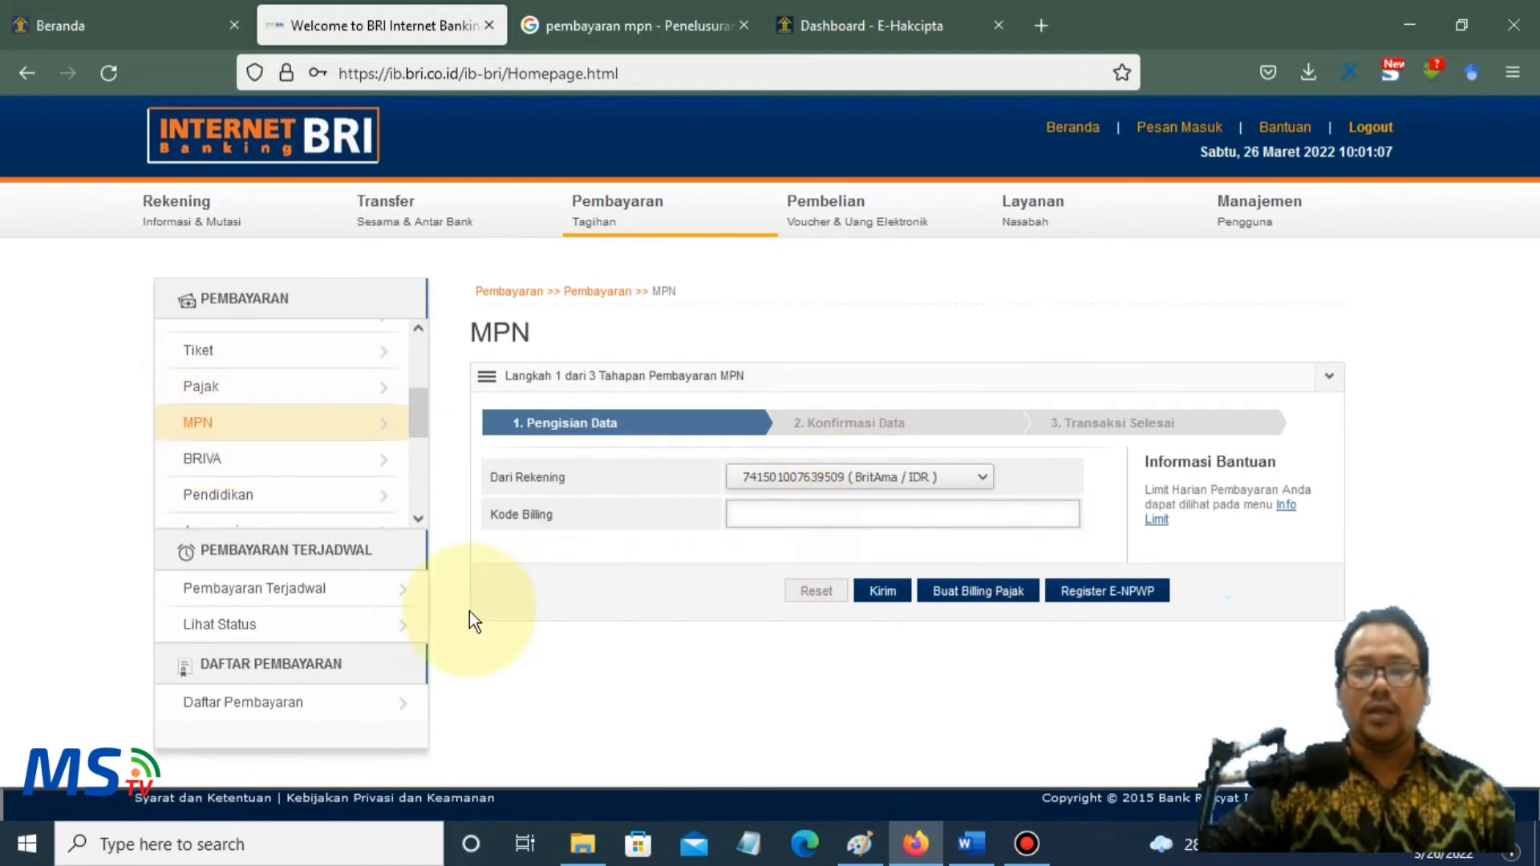
left_click(791, 520)
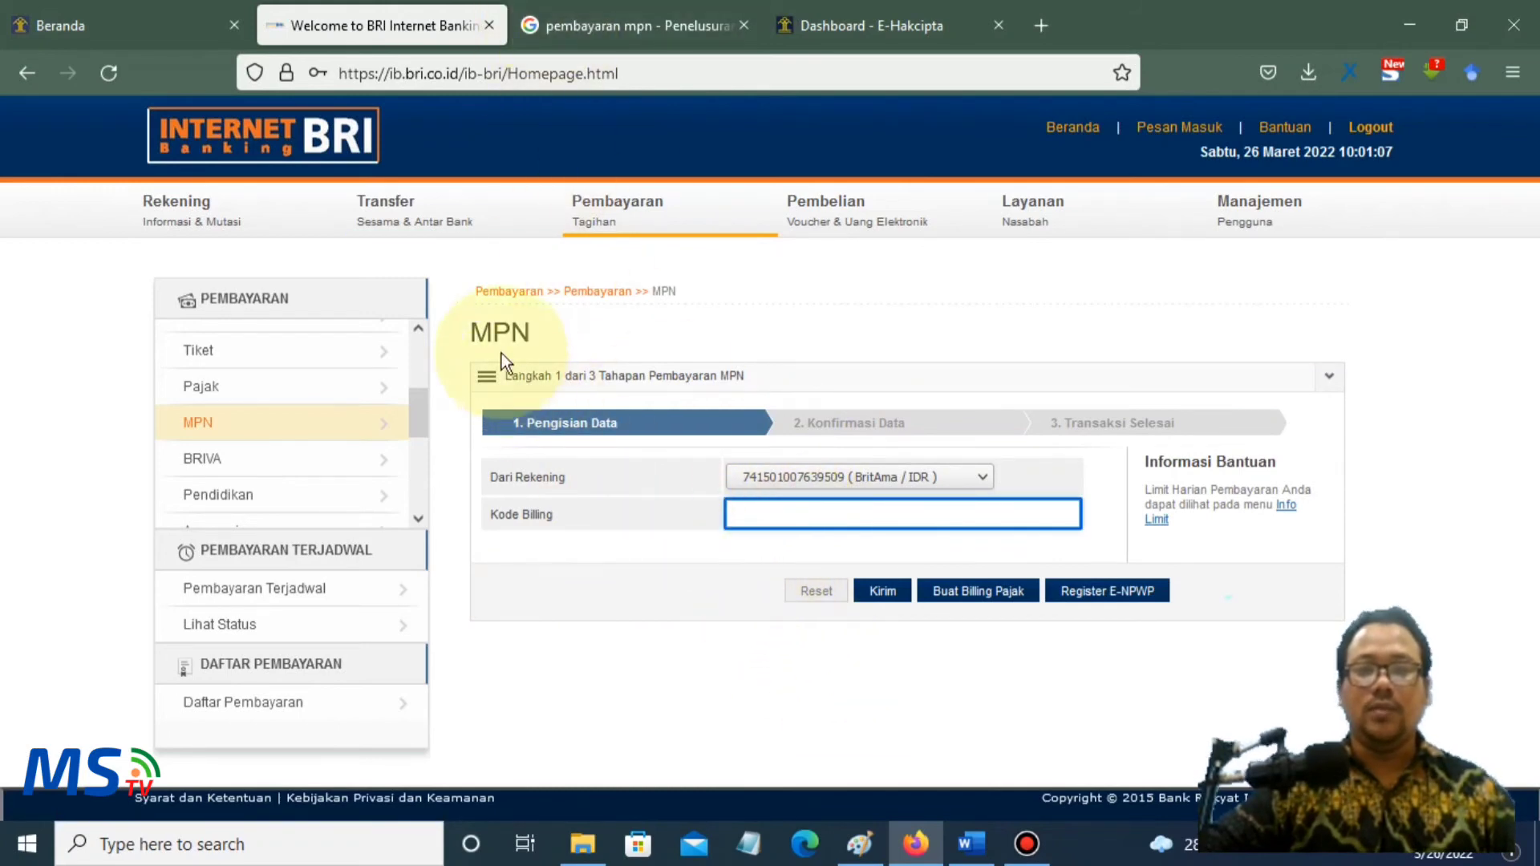
- Copy the registered work's Billing Code from E-Hakcipta into the Kode Billing field of the MPN payment form
left_click(626, 24)
left_click(821, 14)
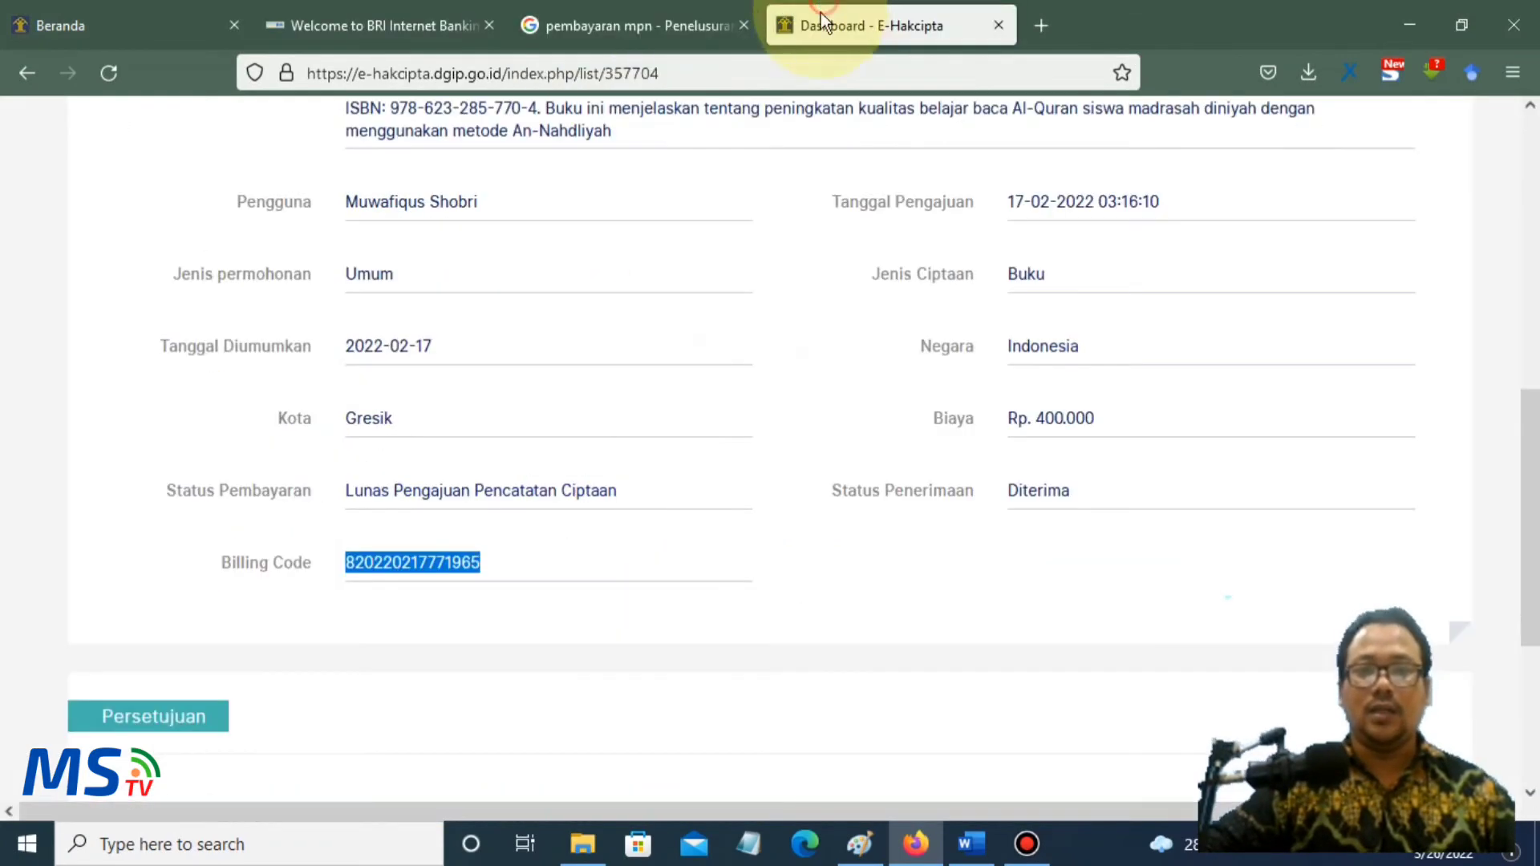
left_click(512, 616)
left_click_drag(497, 564, 339, 562)
key("ctrl+c")
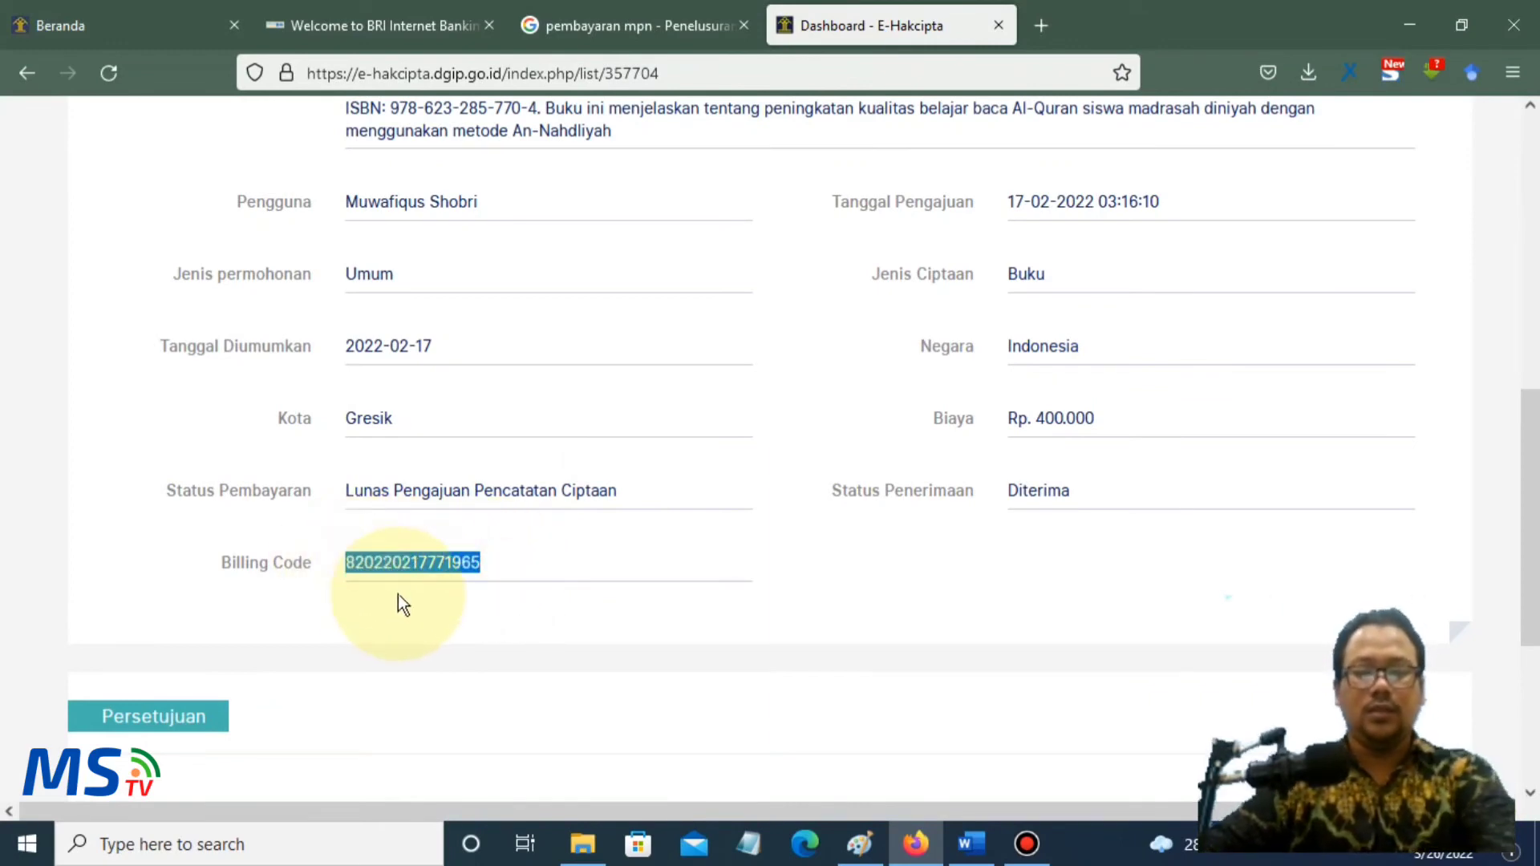
left_click(120, 25)
left_click(381, 25)
left_click(861, 514)
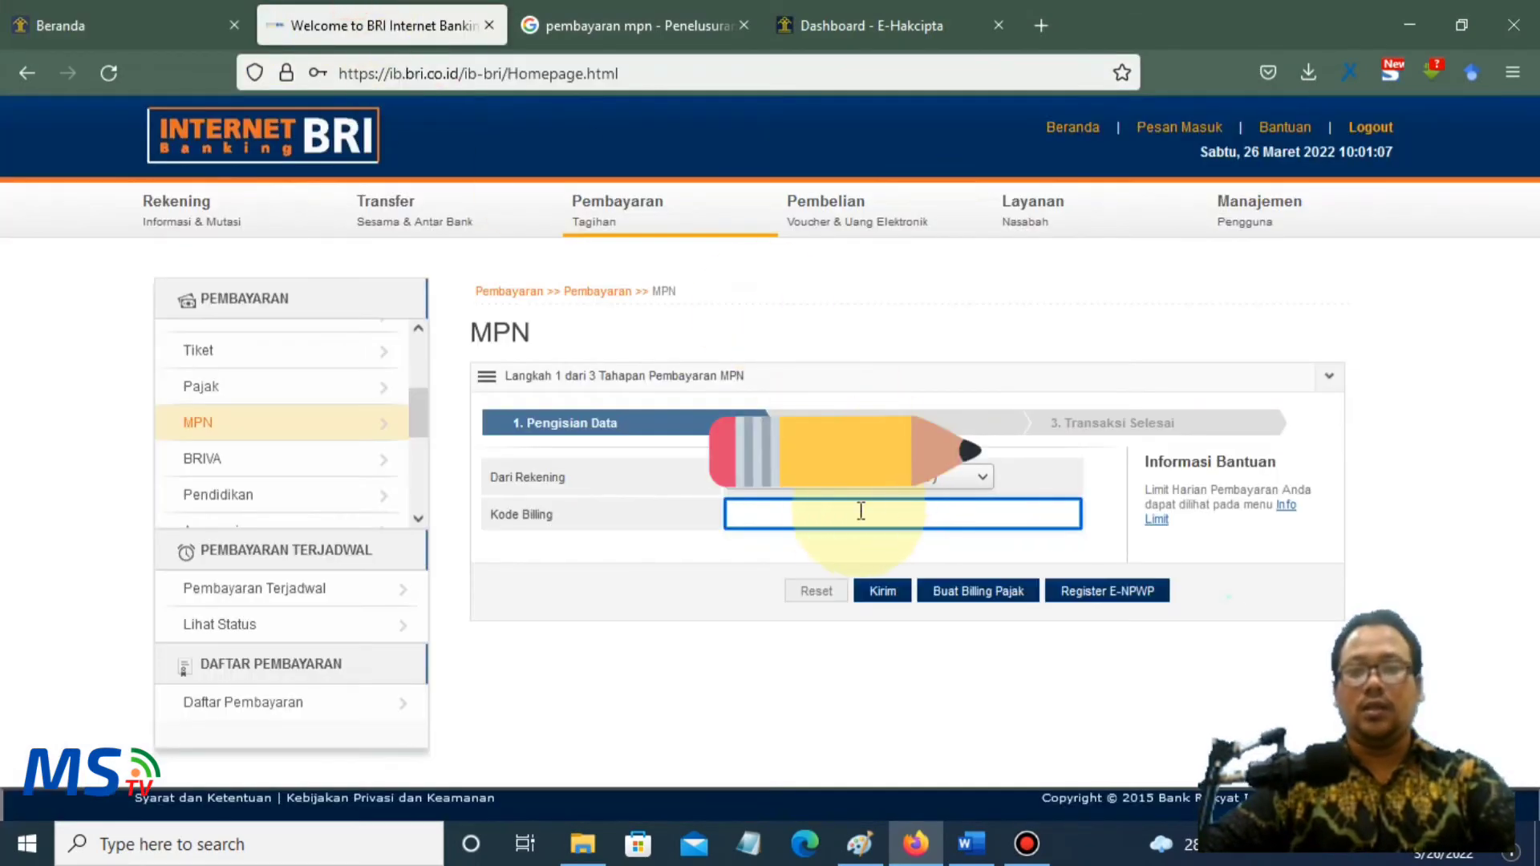
key("ctrl+v")
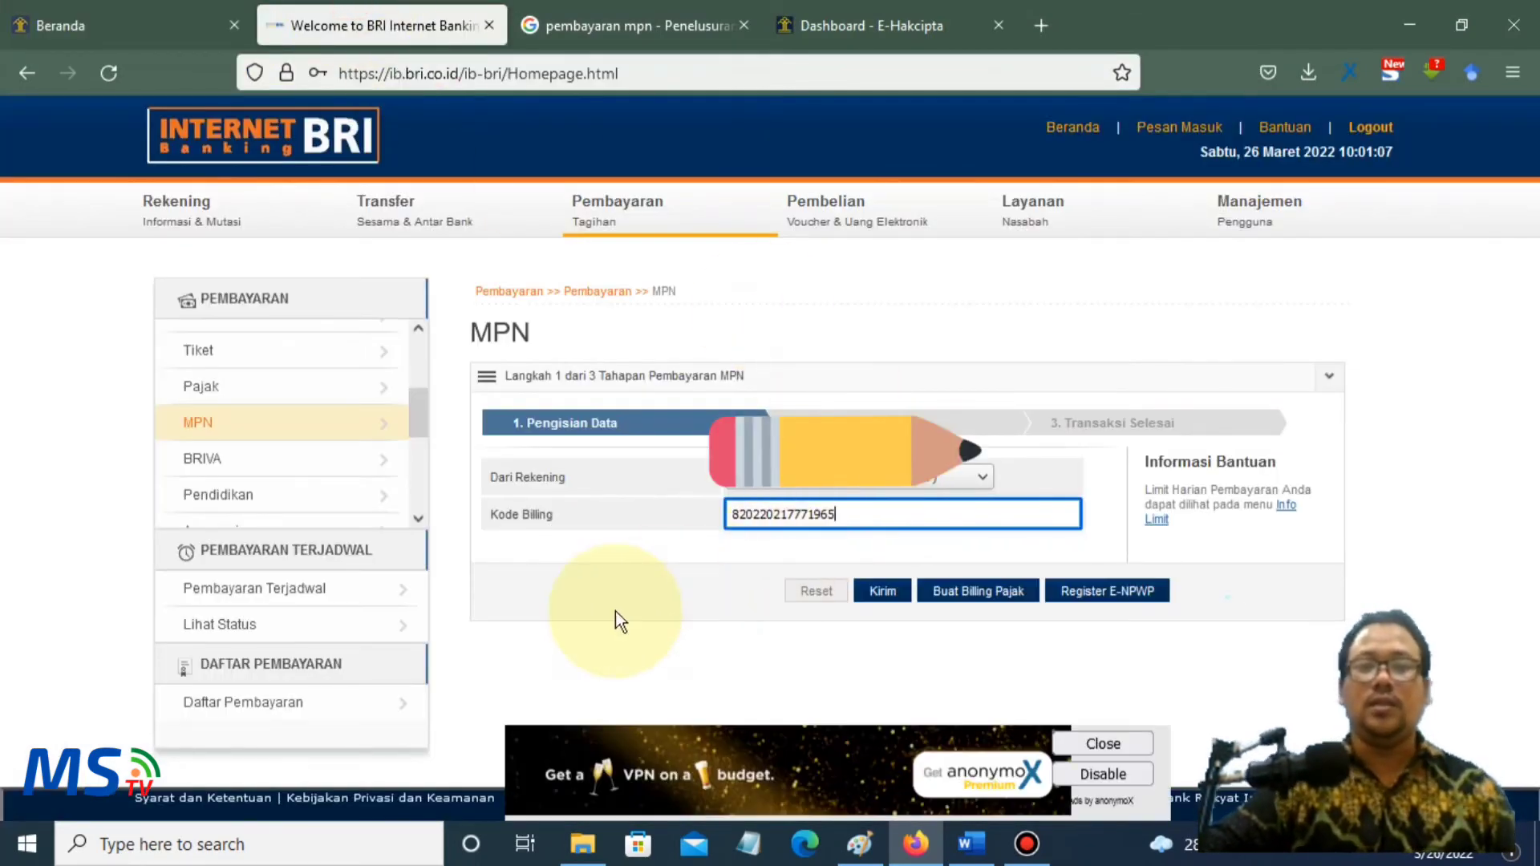
left_click(616, 619)
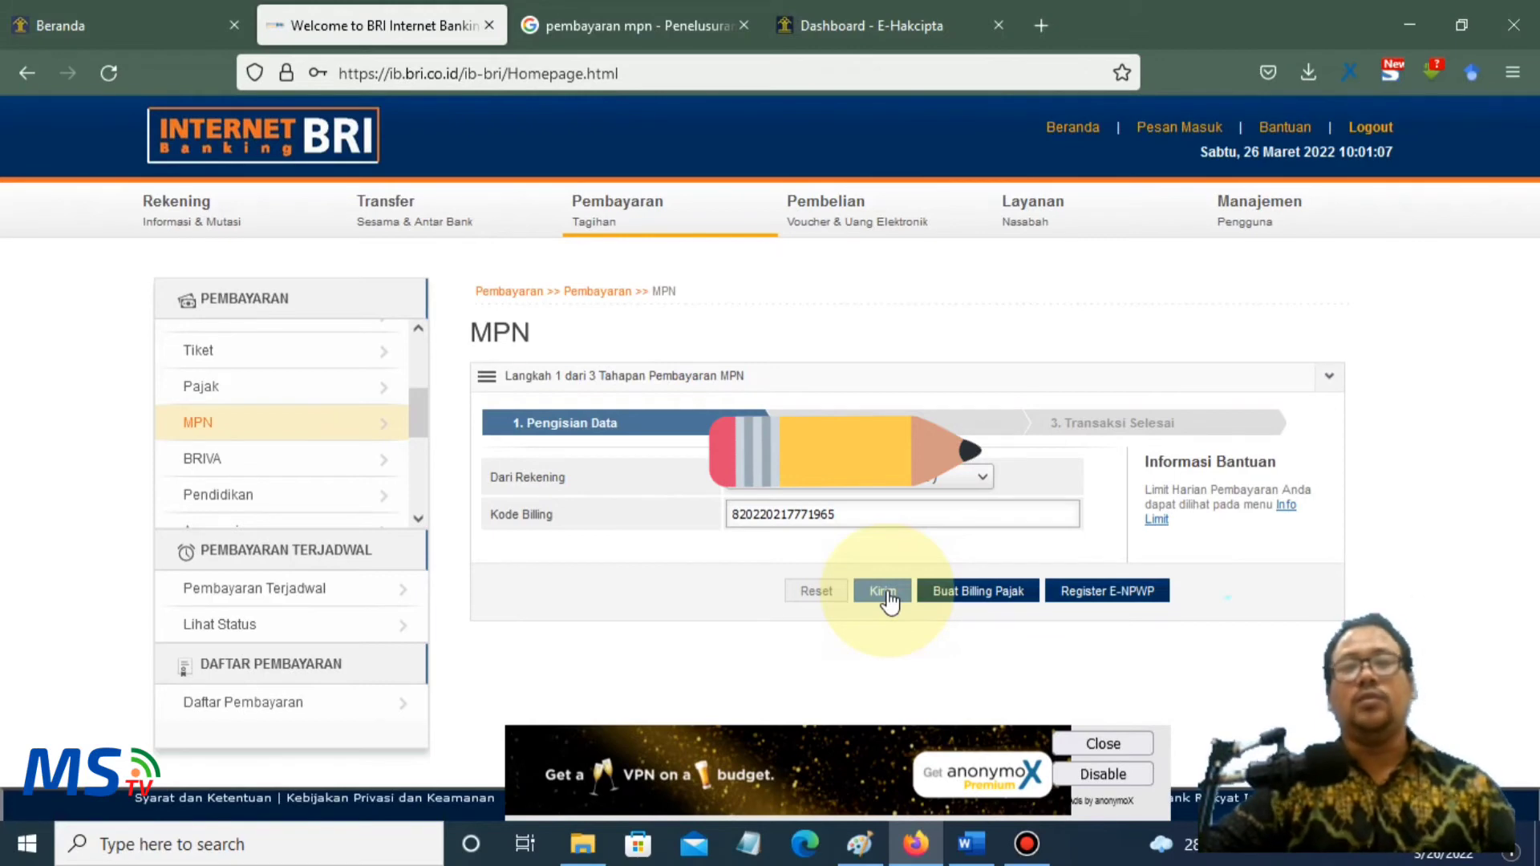
- Look back at the registered work's payment details, and log out of Internet Banking BRI
left_click(870, 25)
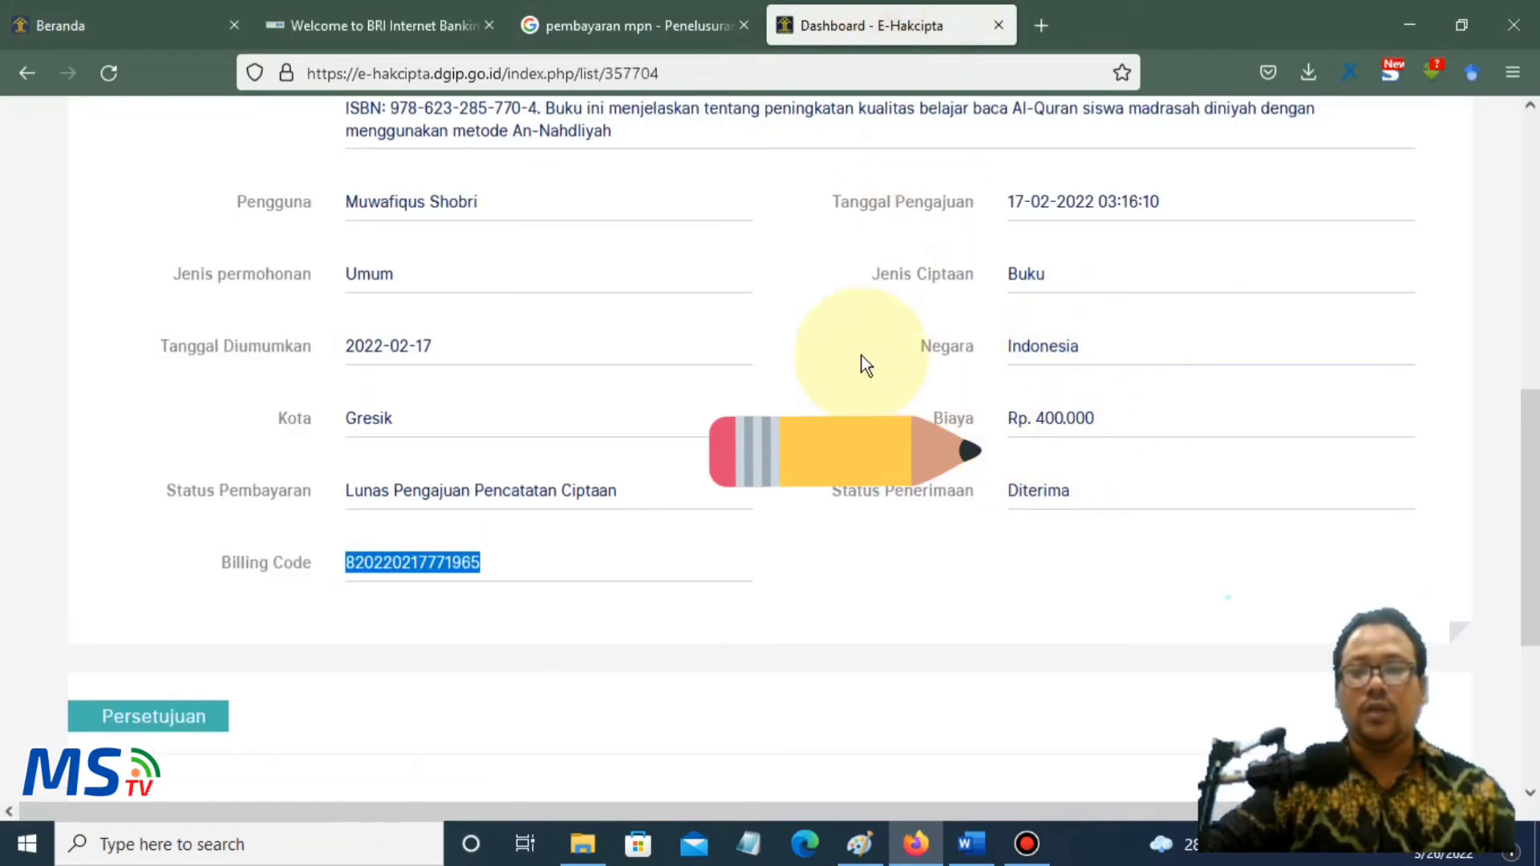
left_click(347, 16)
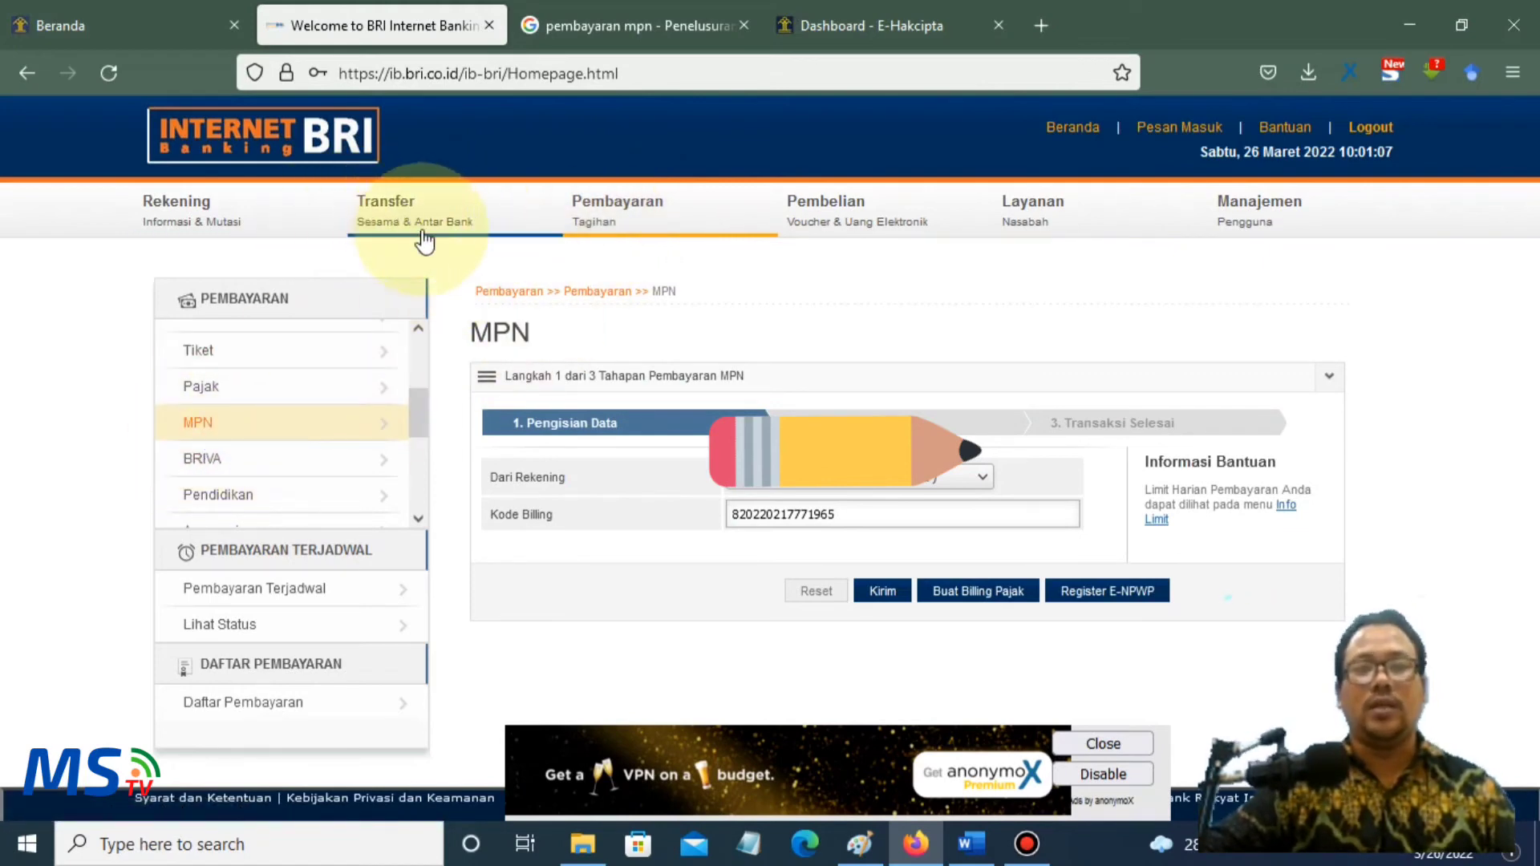
left_click(1392, 132)
- Return to the registered work in E-Hakcipta and examine Catatan Penerimaan and Waktu Perlindungan under Persetujuan
left_click(634, 25)
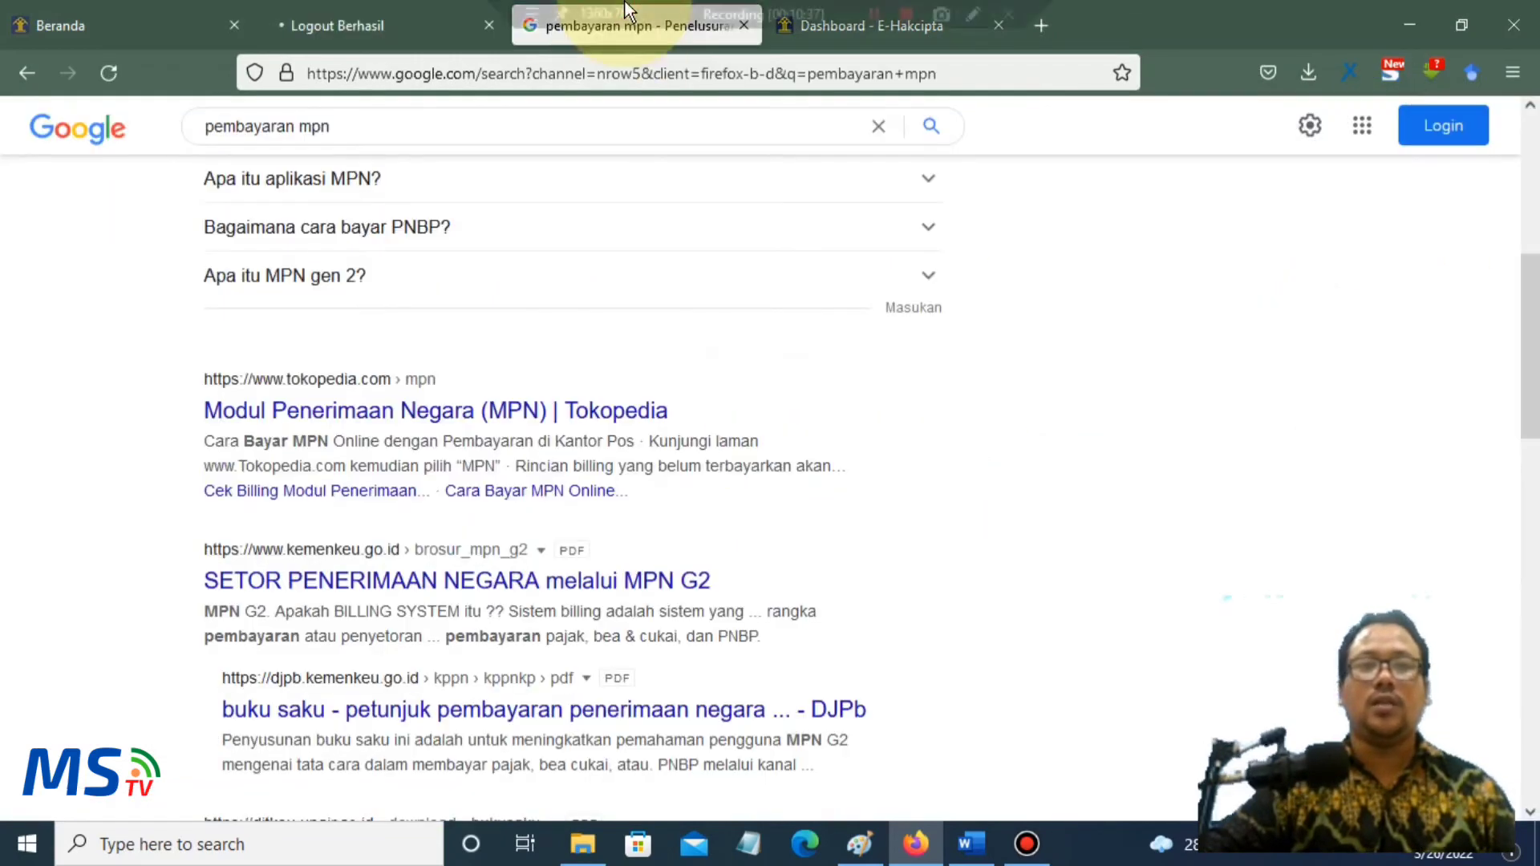
left_click(877, 20)
left_click(607, 651)
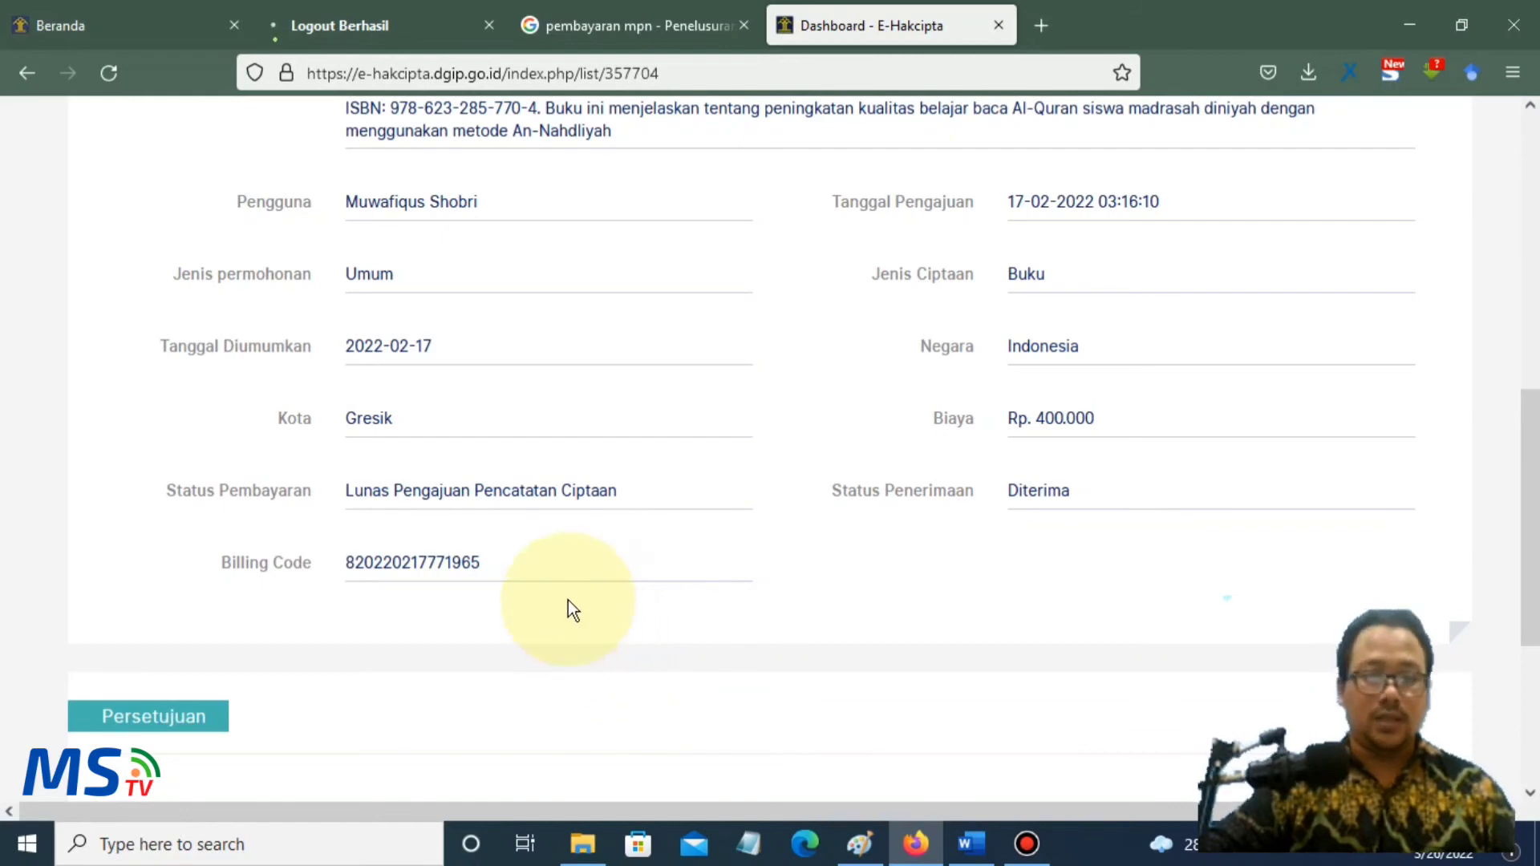
scroll(571, 686, "down", 4)
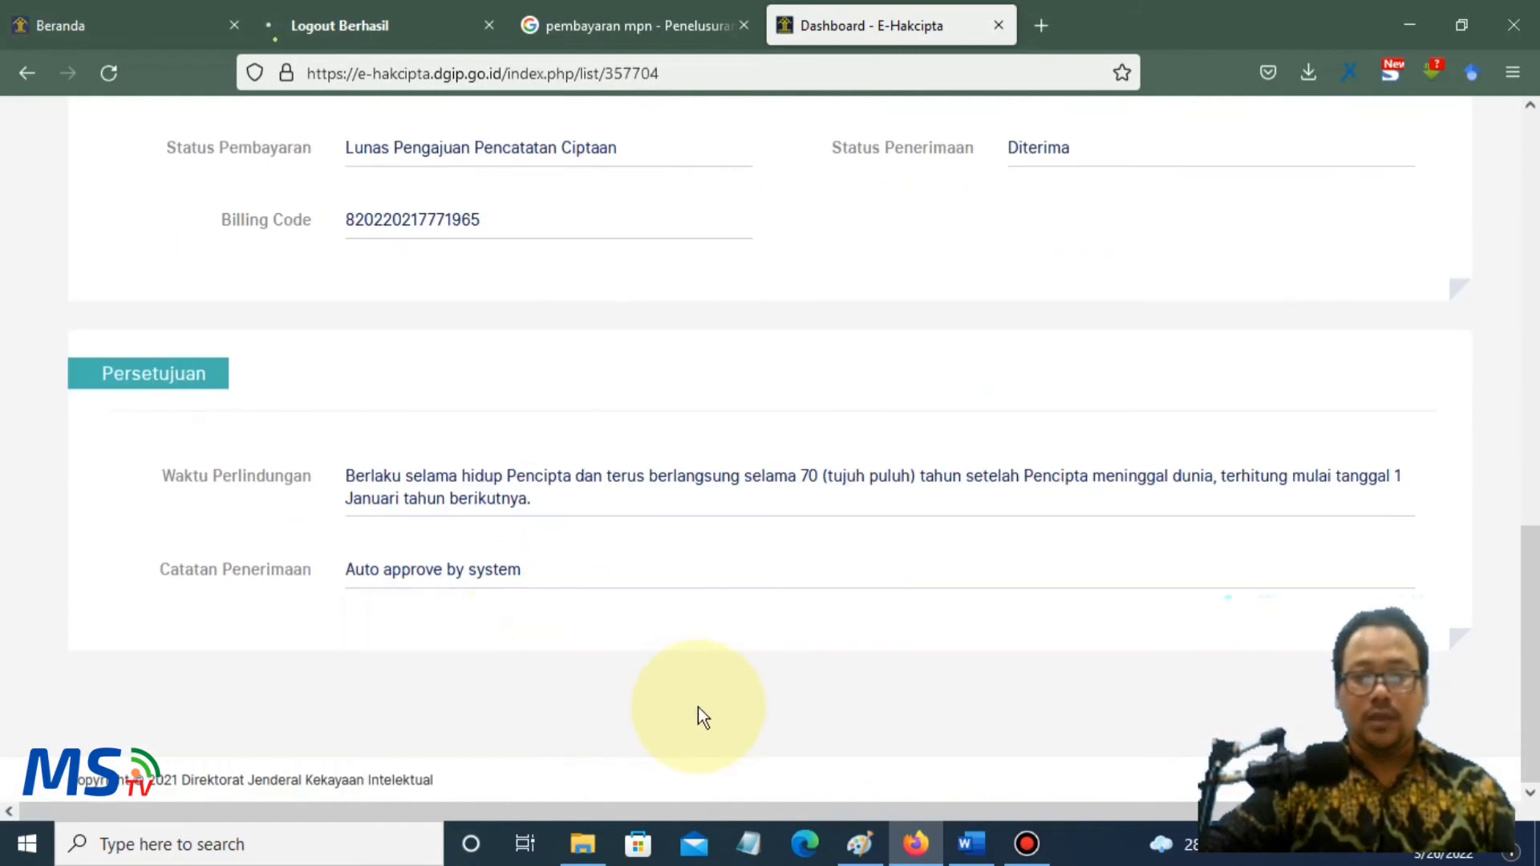
left_click_drag(545, 573, 348, 589)
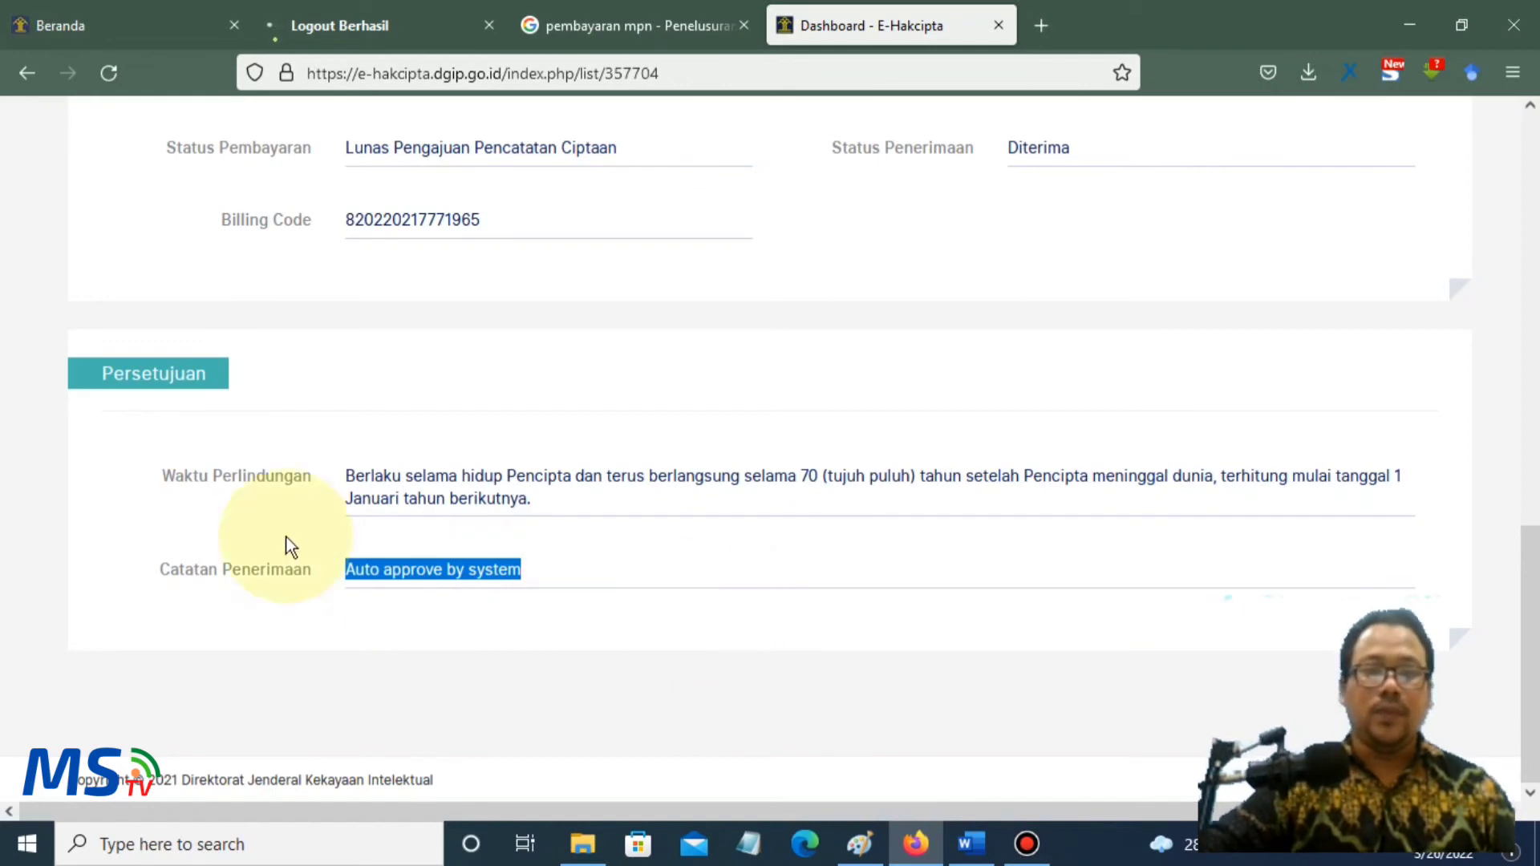
left_click(262, 486)
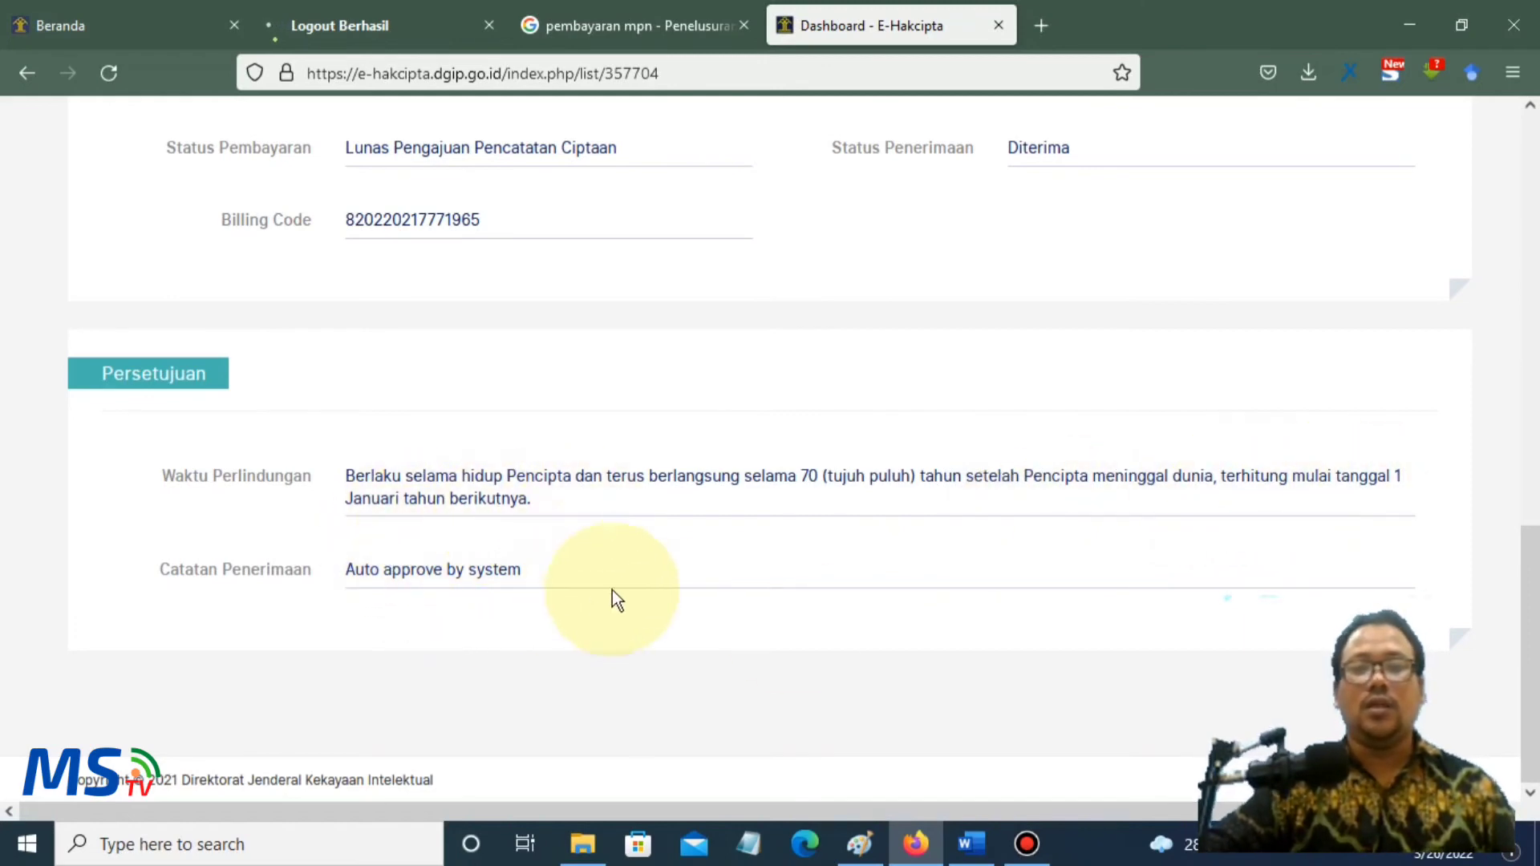
- Open the Daftar Ciptaan list and highlight the submission time of the An-Nahdliyah book under Tanggal Pengajuan
scroll(669, 657, "up", 15)
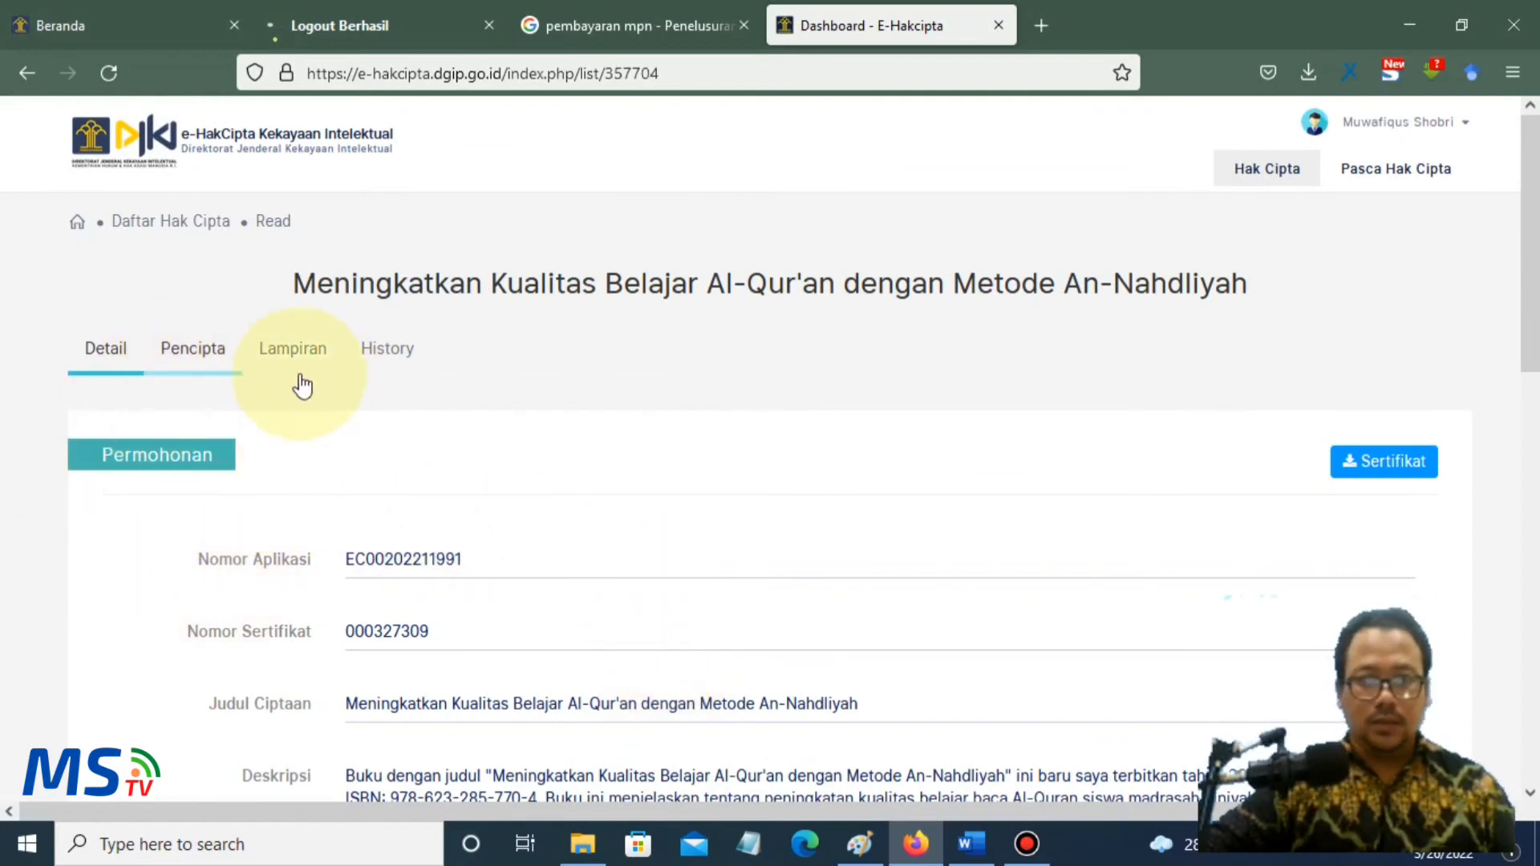
mouse_move(1266, 170)
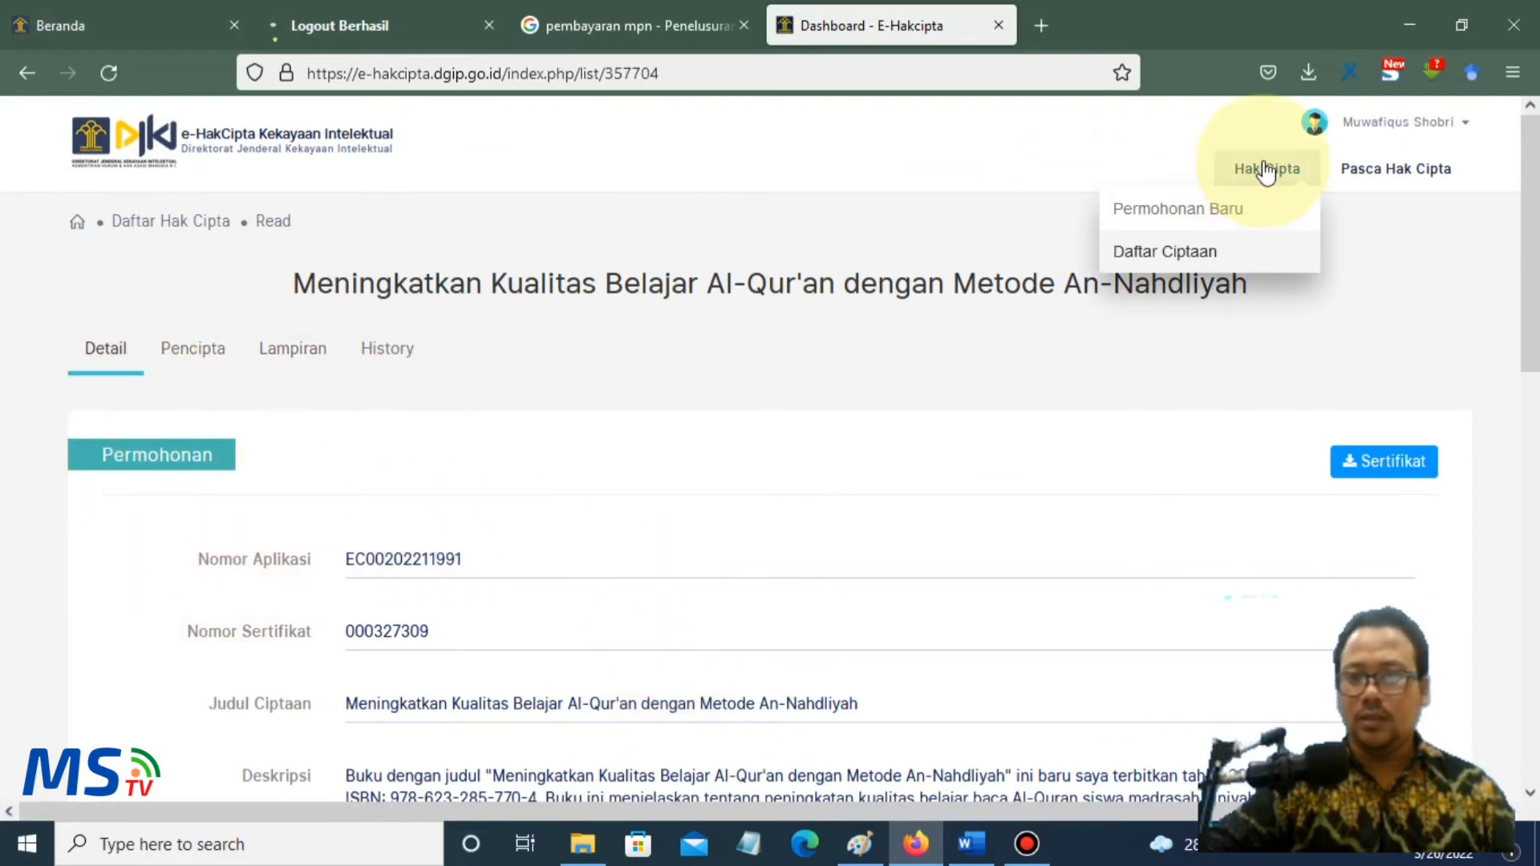
left_click(1161, 255)
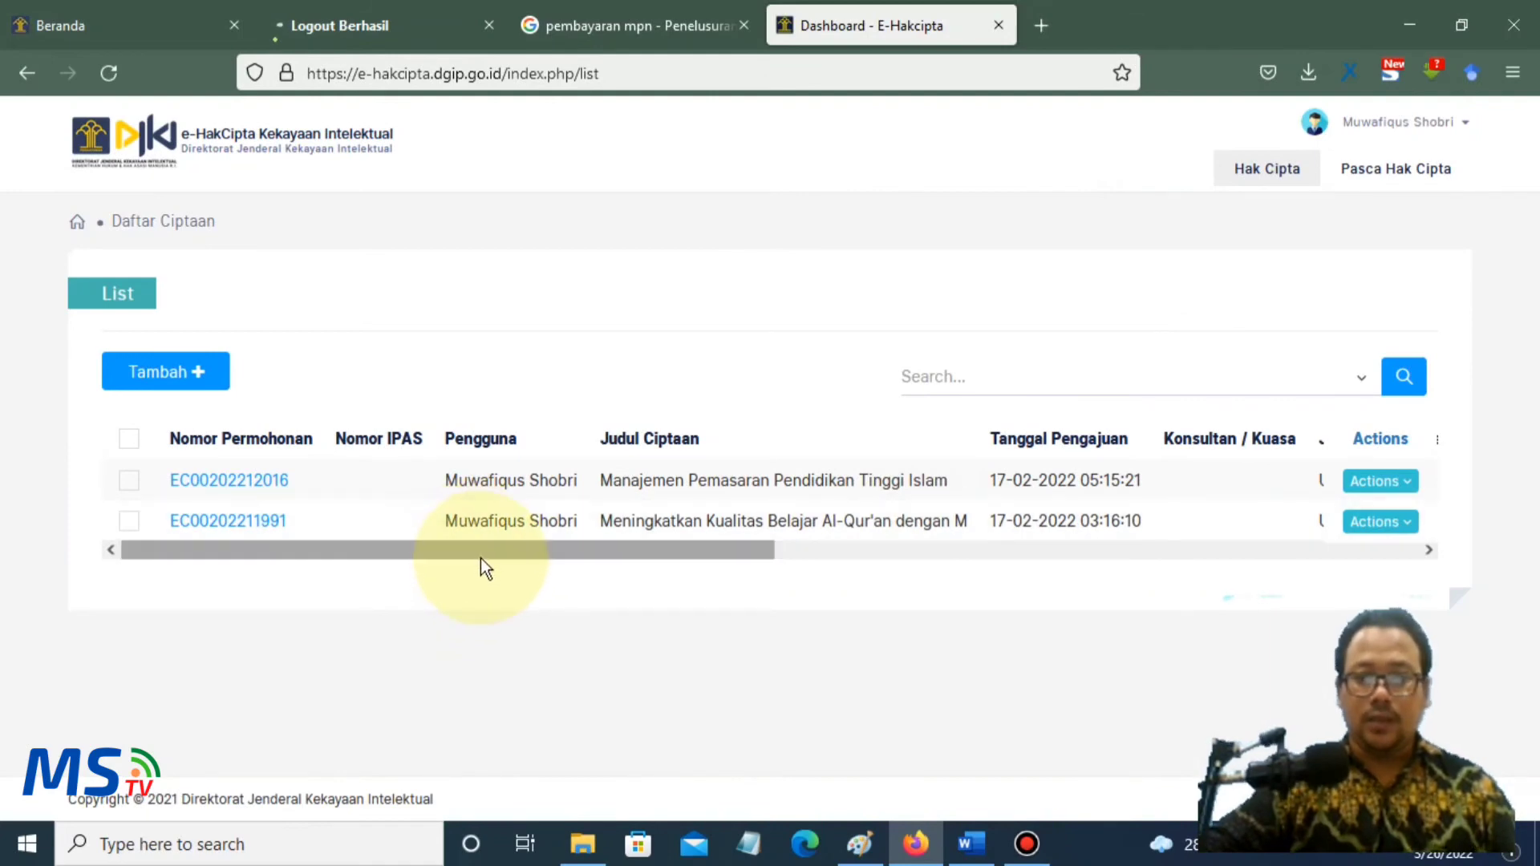
left_click_drag(482, 559, 767, 550)
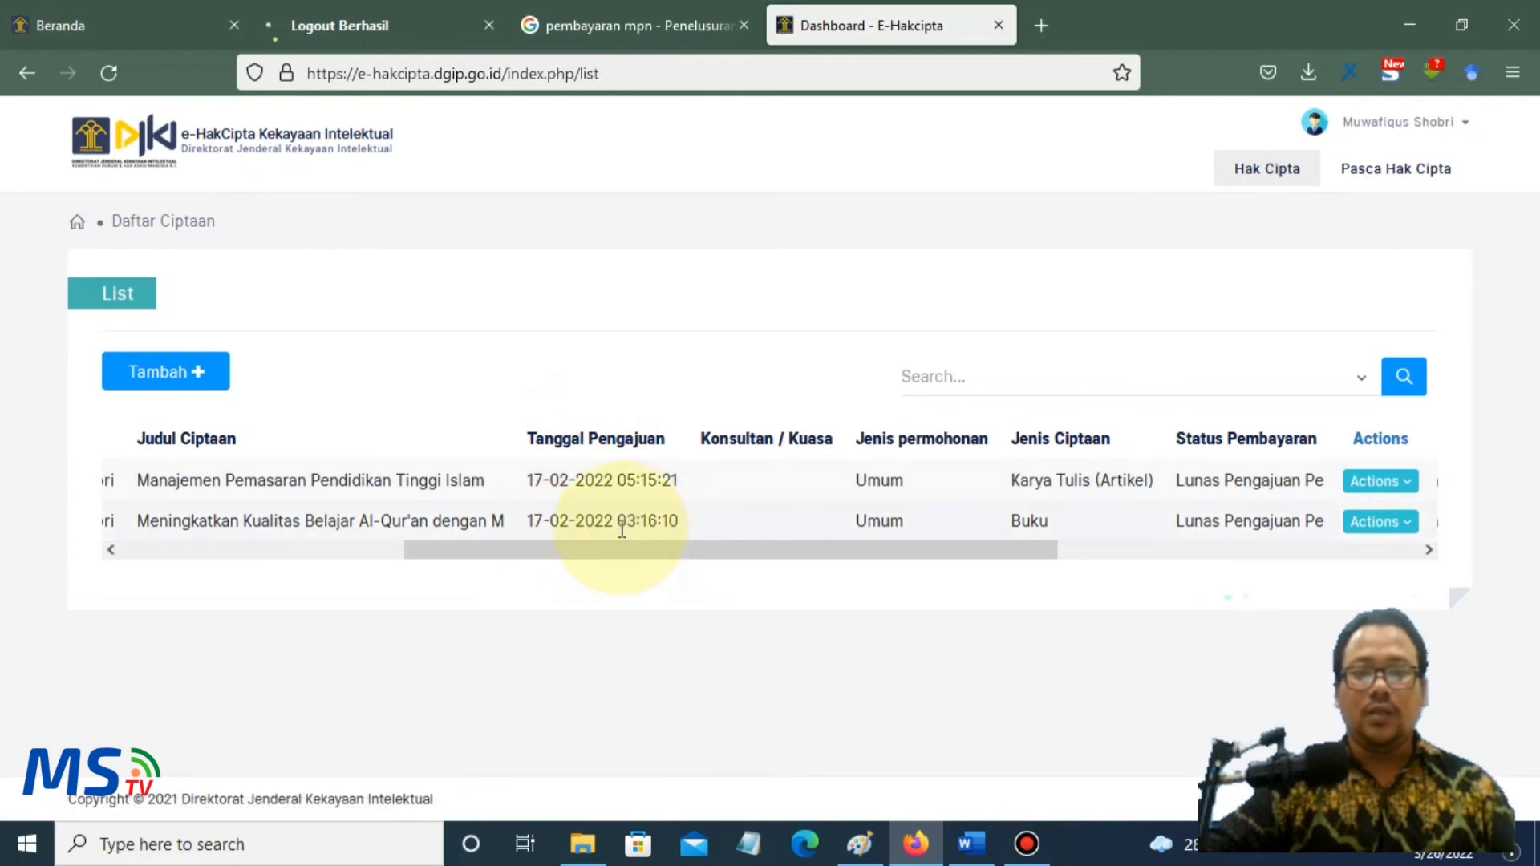
left_click_drag(622, 529, 686, 537)
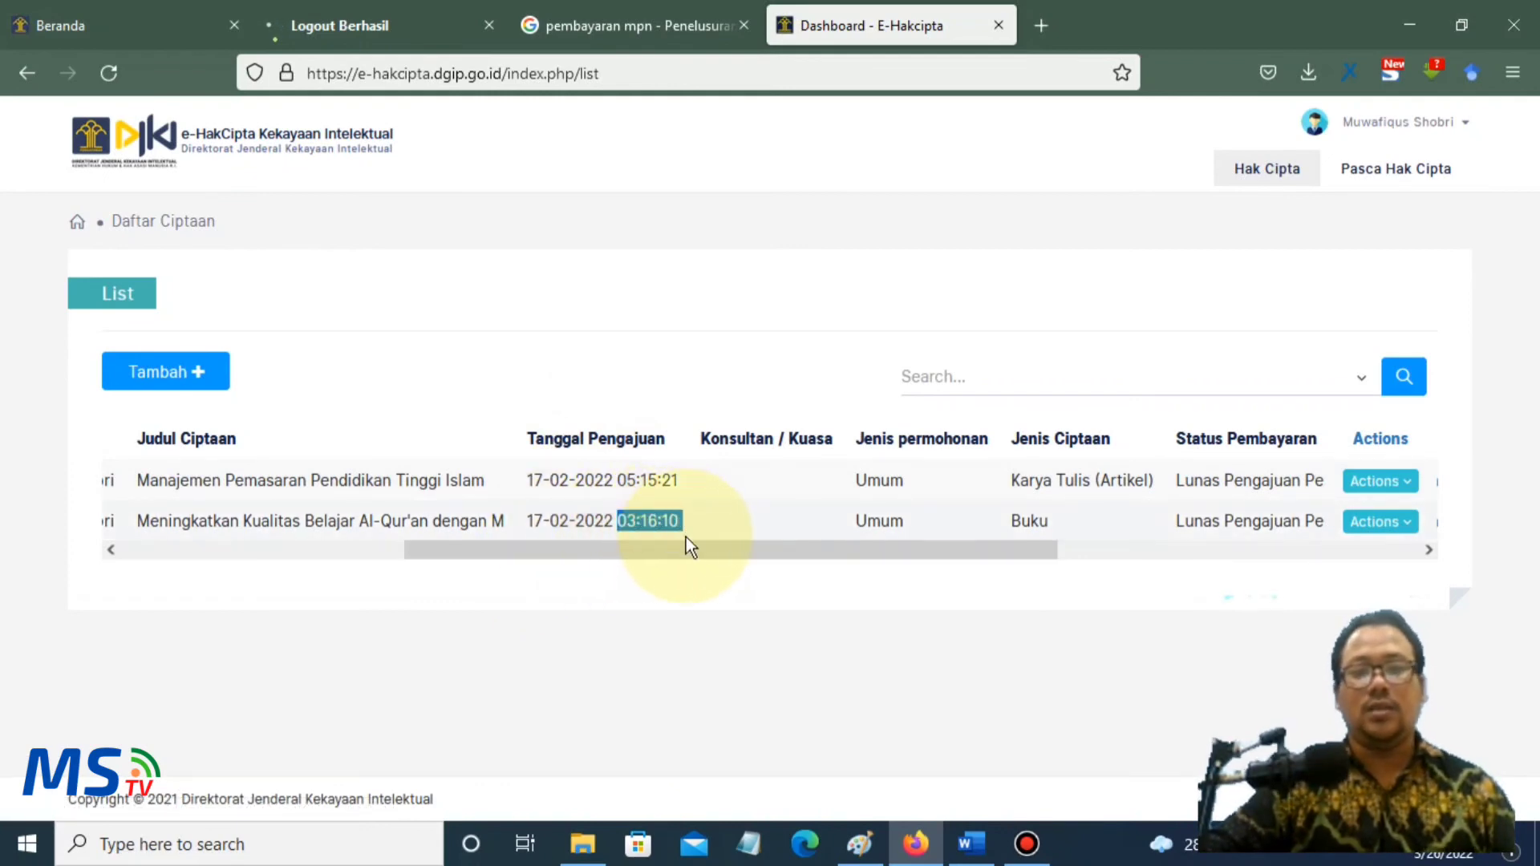
left_click(630, 526)
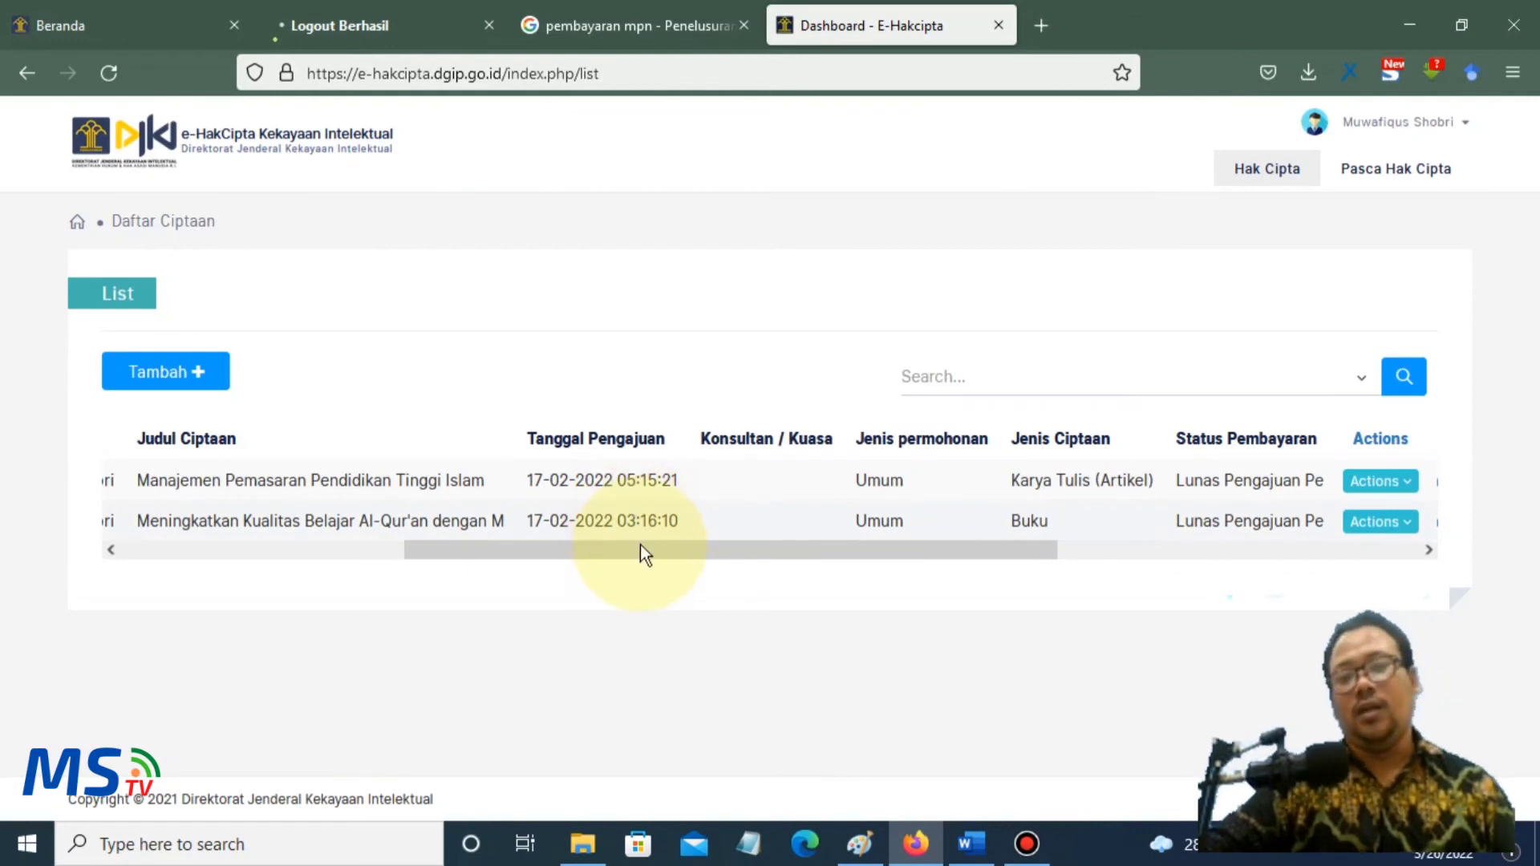
- Check the book's Status Pembayaran, Status Penerimaan and Tanggal Diterima in the Daftar Ciptaan list
left_click_drag(627, 525, 992, 531)
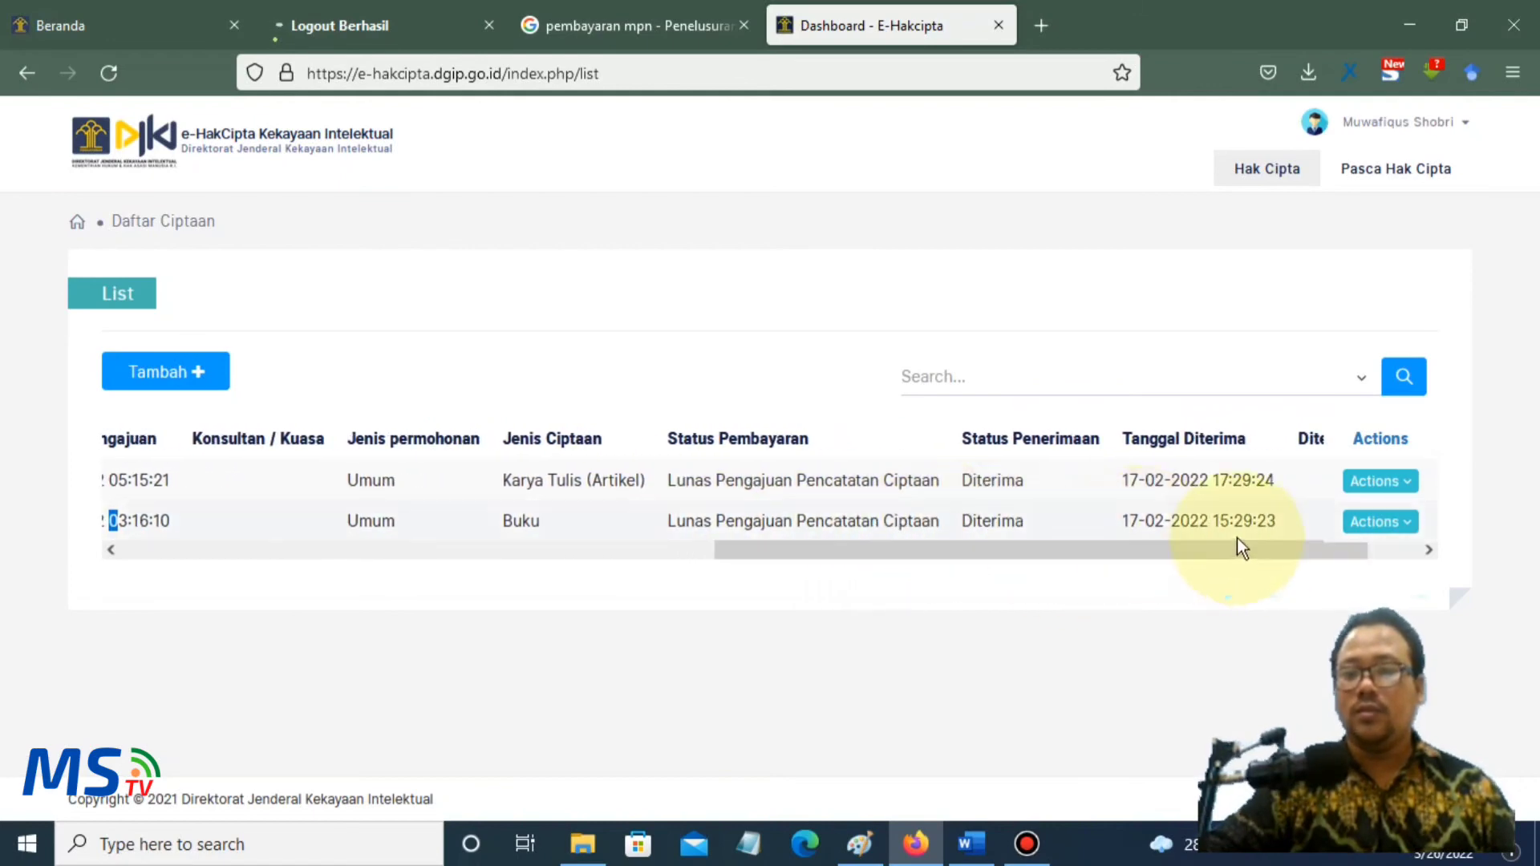
left_click(1217, 525)
mouse_move(1216, 526)
left_mouse_down()
mouse_move(1248, 537)
mouse_move(941, 567)
mouse_move(1096, 527)
mouse_move(1195, 527)
left_mouse_up()
left_click(1272, 521)
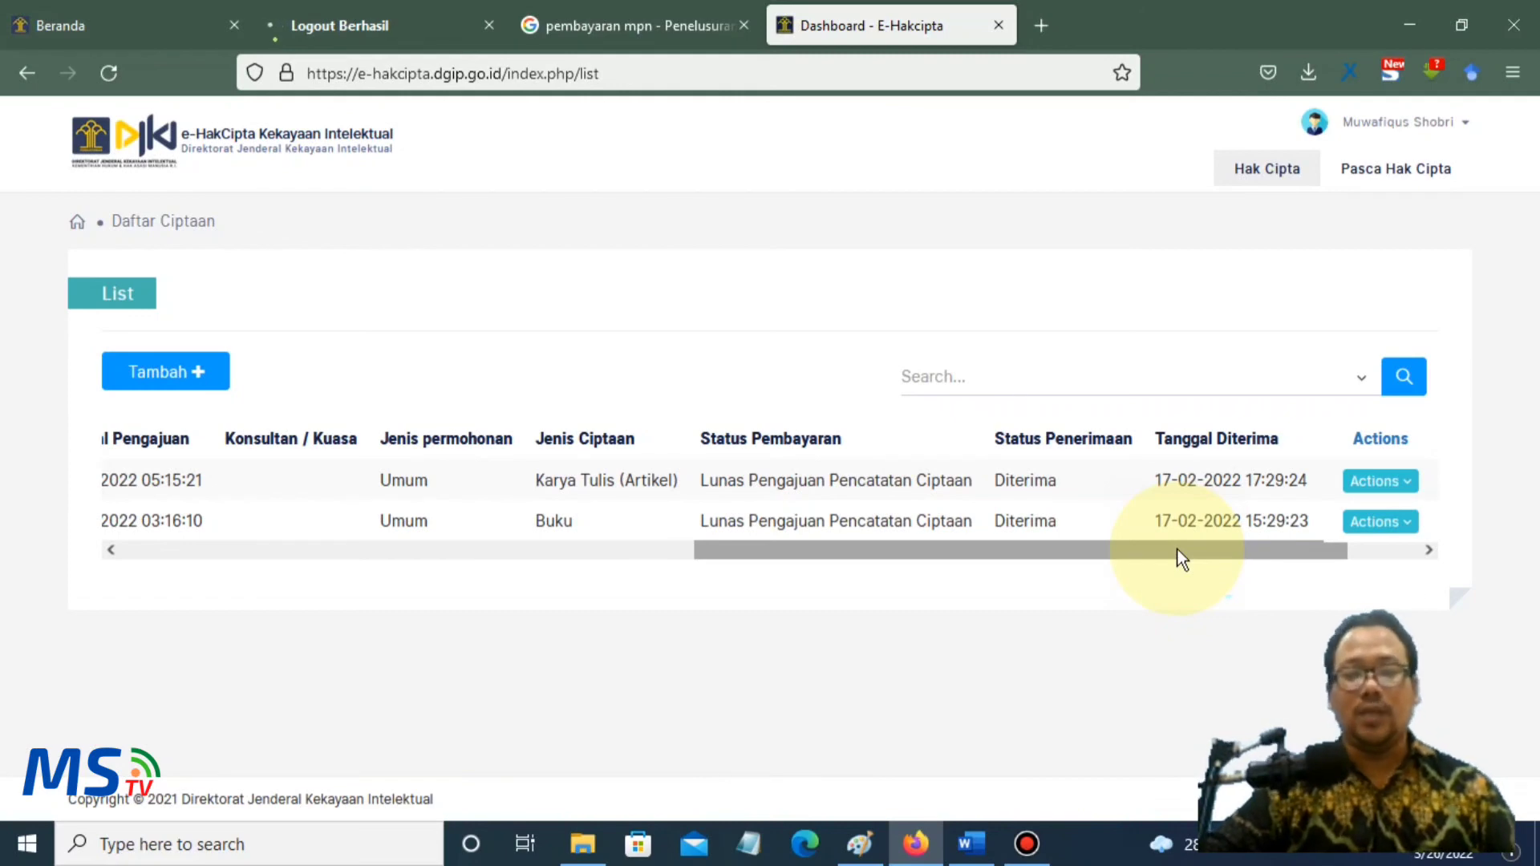
left_click_drag(1176, 549, 1177, 549)
left_click_drag(920, 552, 568, 532)
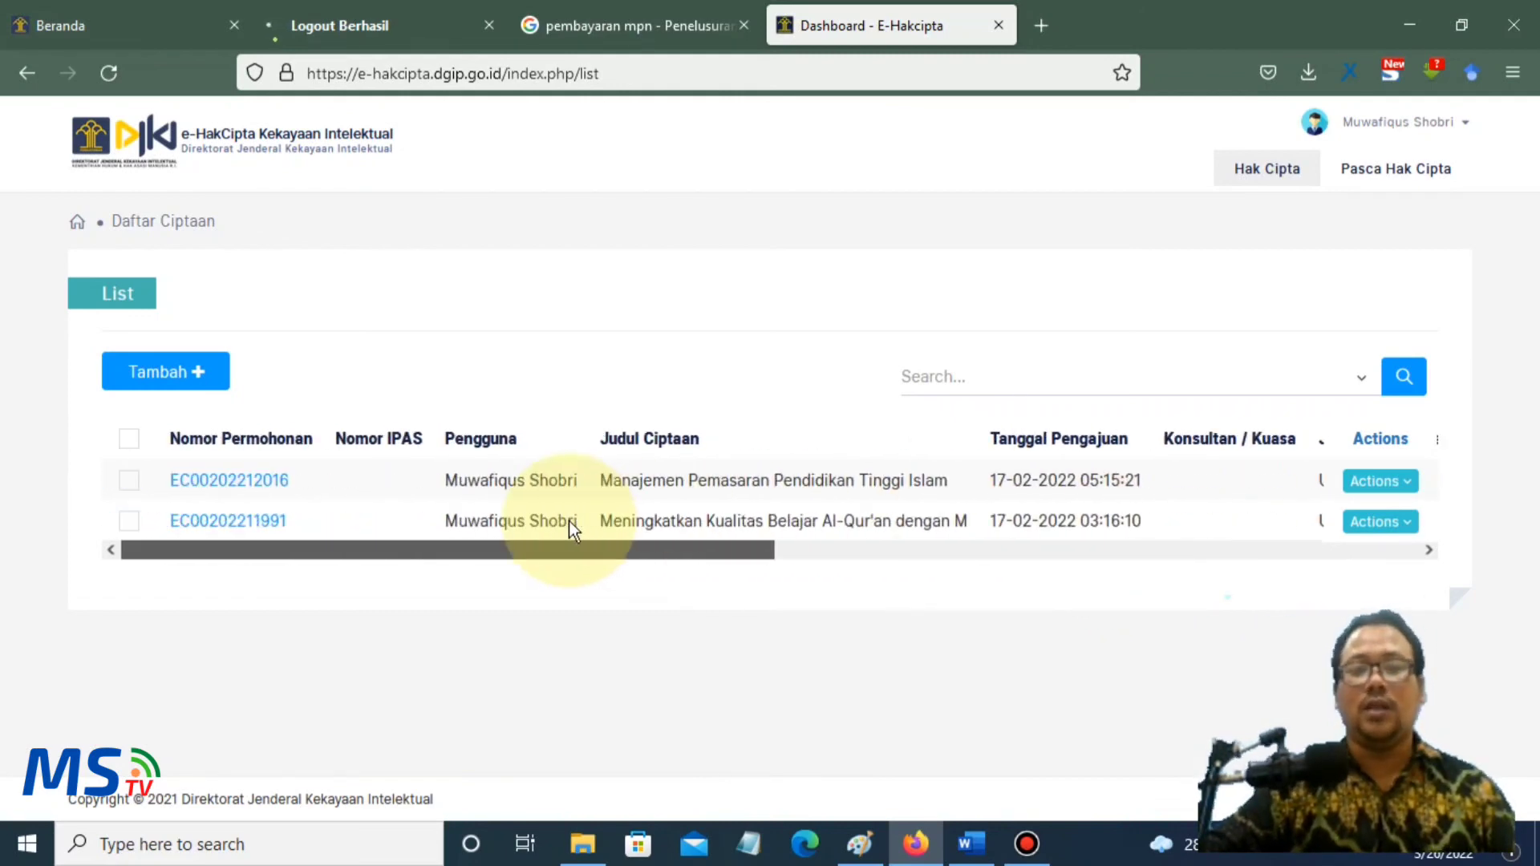
- Switch to Paint to view the Surat Pencatatan Ciptaan certificate image, and leave it again
left_click(857, 849)
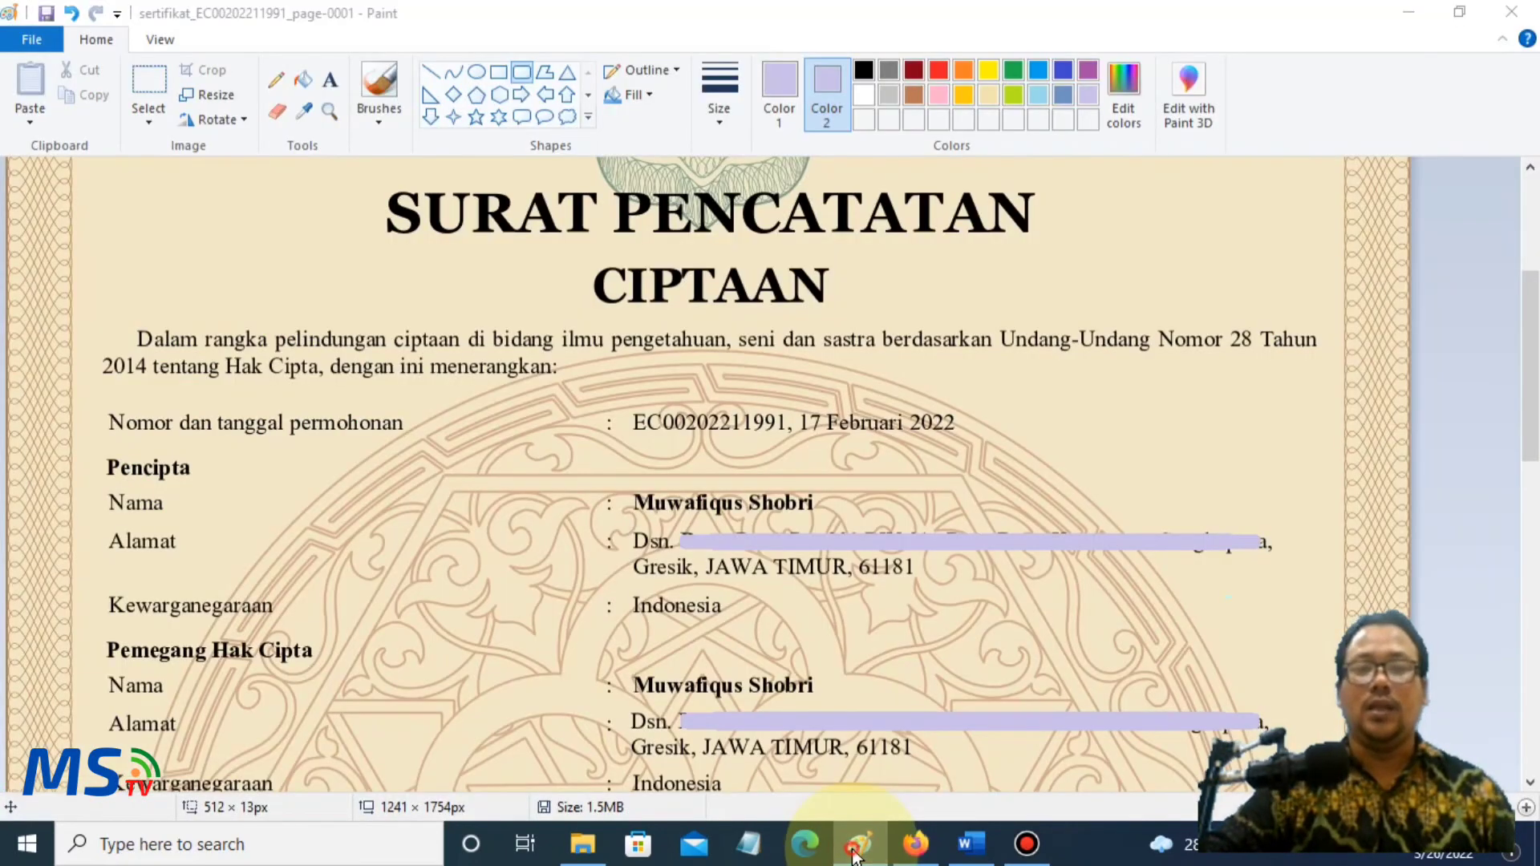
left_click(857, 849)
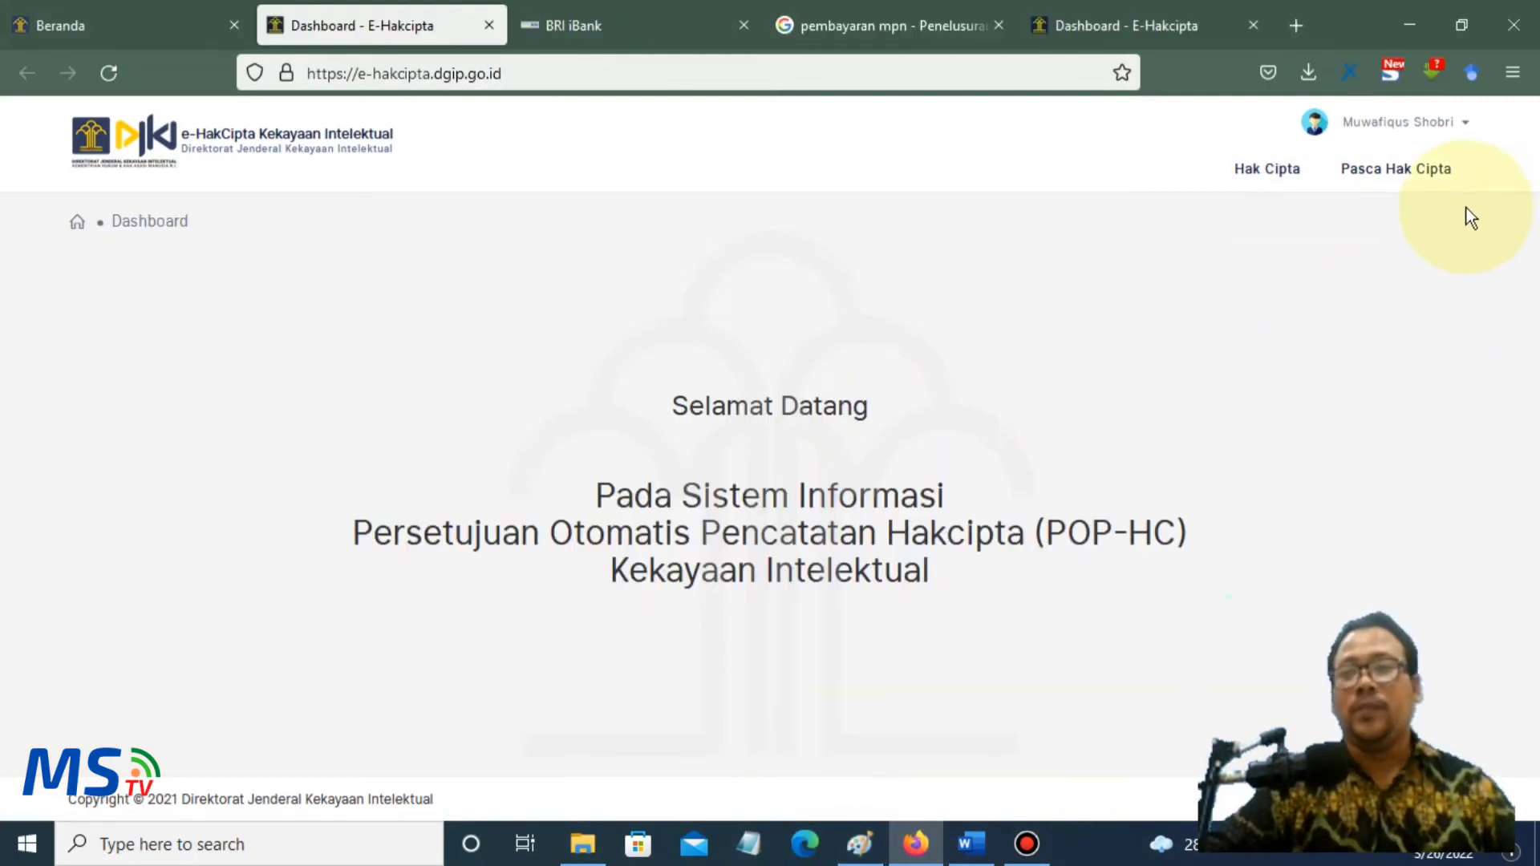